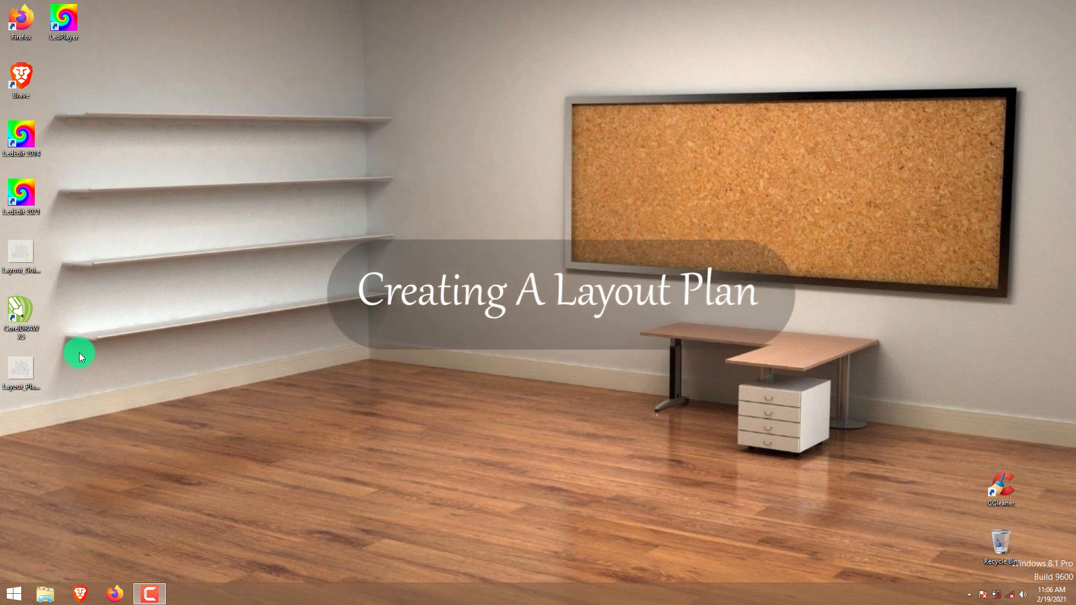
- Open Layout_Plan.jpg and examine the sign's overall width, the height of each row and the gap between the rows
double_click(35, 367)
scroll(355, 220, up, 2)
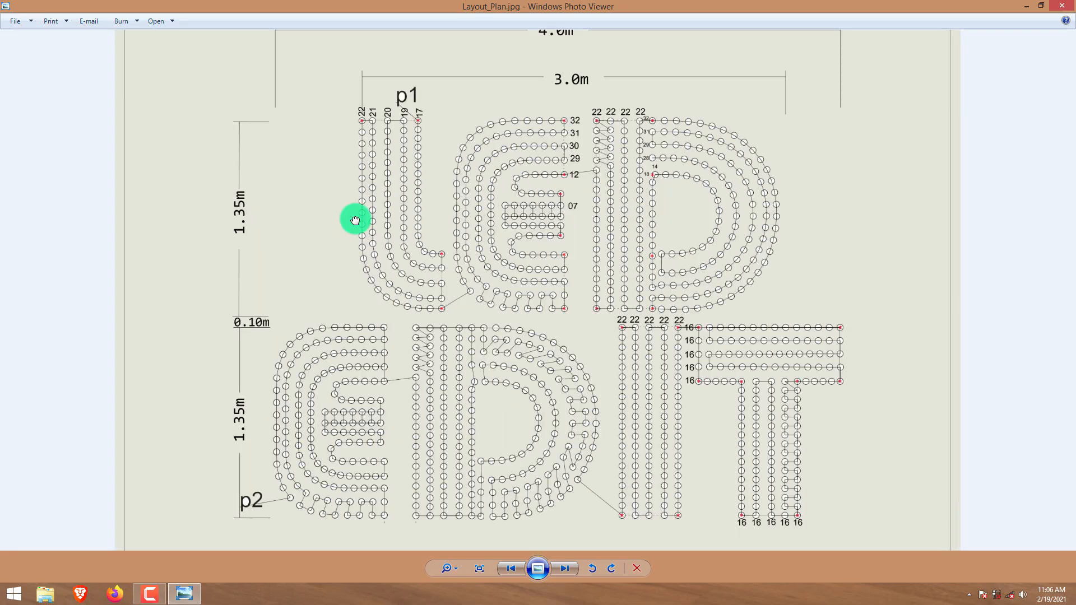
drag(355, 220, 363, 244)
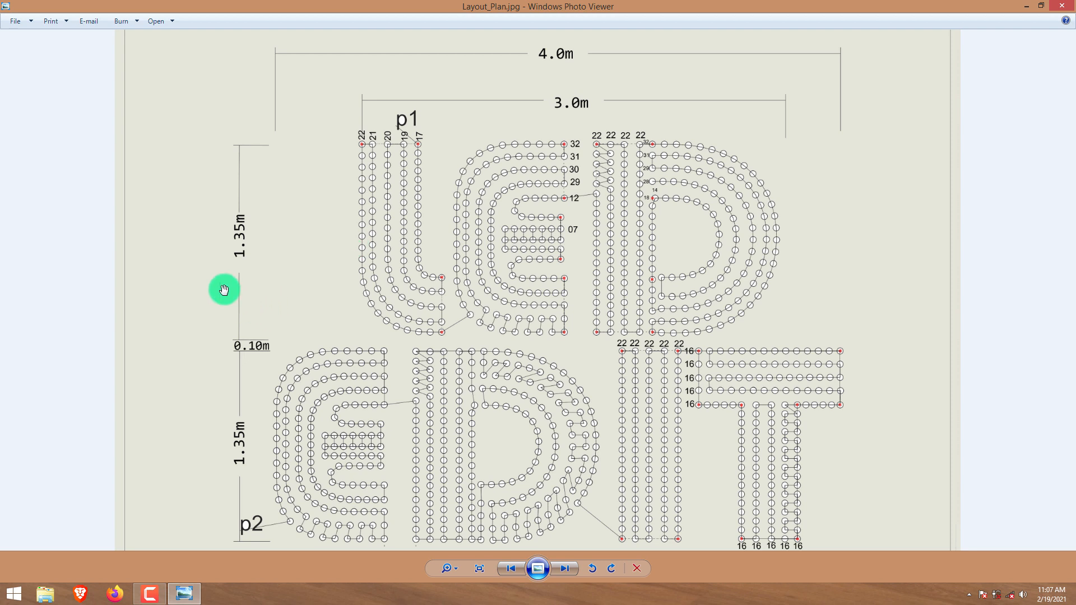
scroll(224, 290, up, 1)
drag(182, 213, 194, 290)
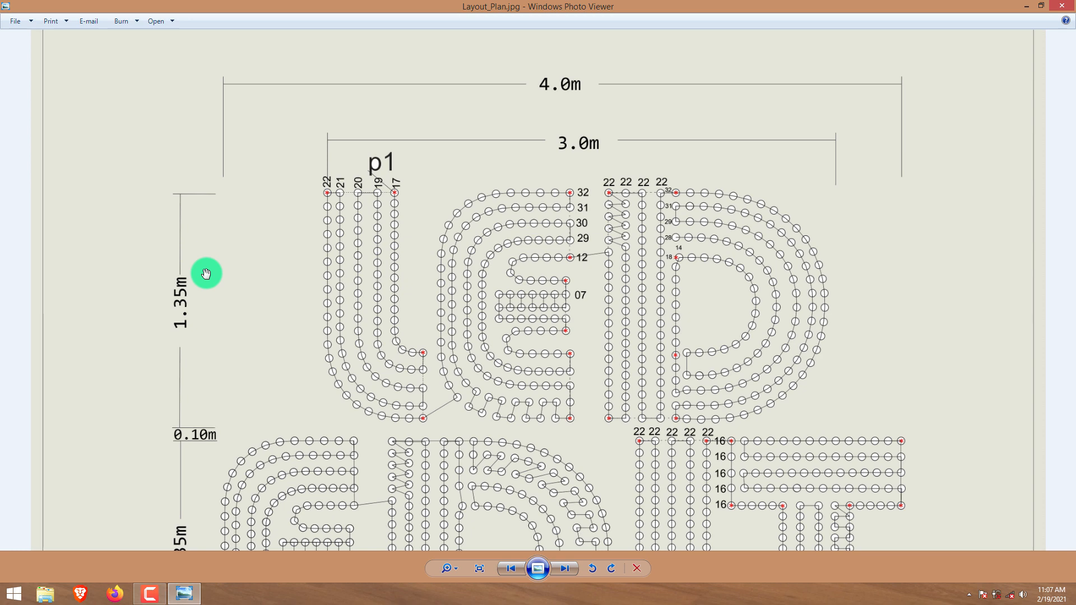
drag(243, 372, 254, 176)
scroll(229, 192, up, 3)
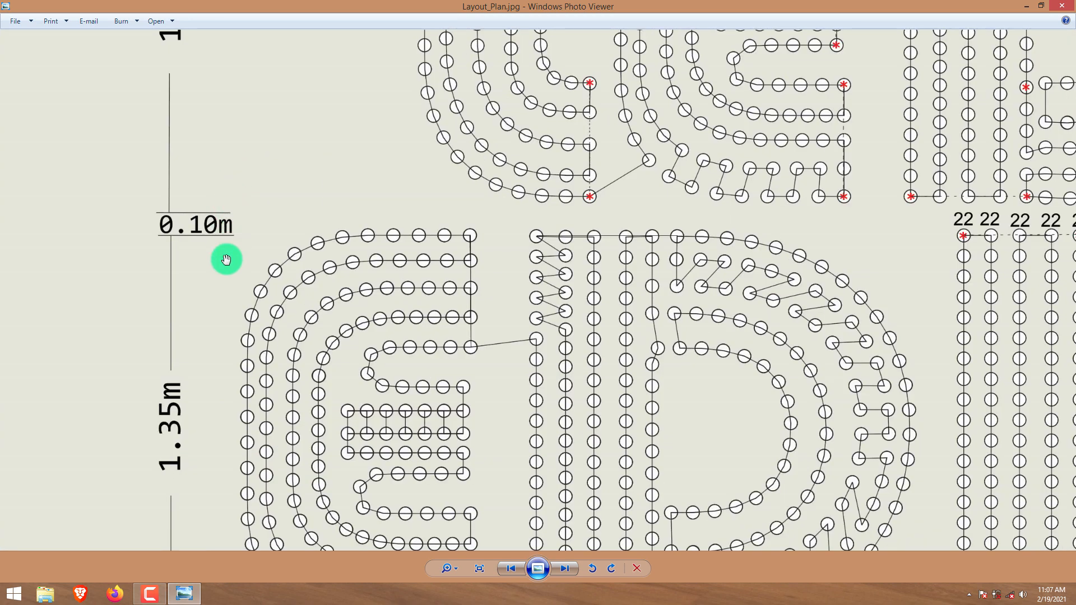
scroll(297, 233, down, 3)
- Examine the numbered LED columns of the letter L in the plan, from their upper ends down to the base
scroll(465, 305, up, 5)
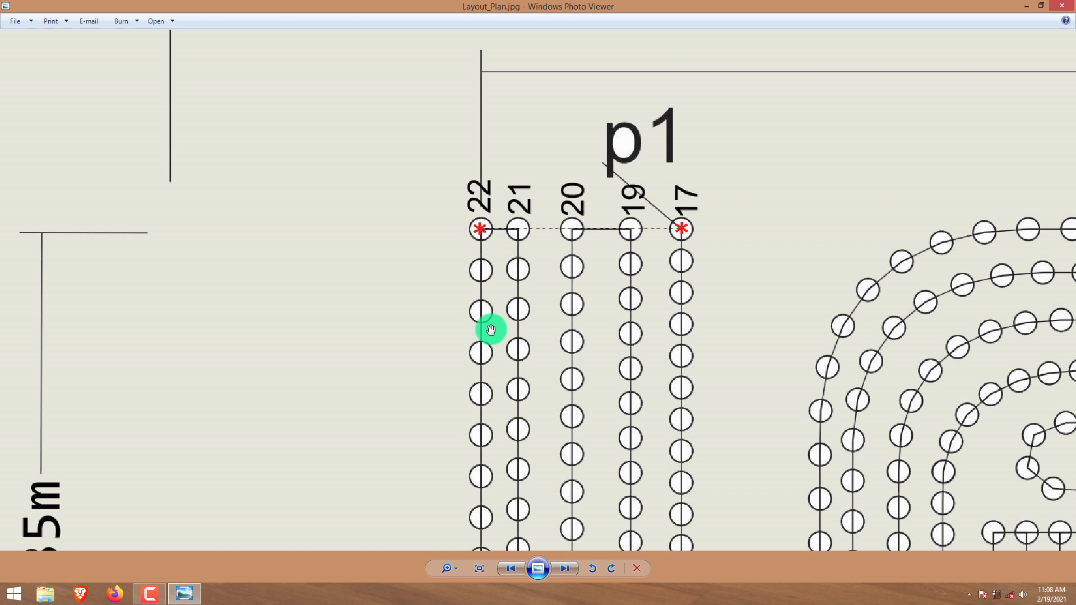
scroll(488, 403, up, 1)
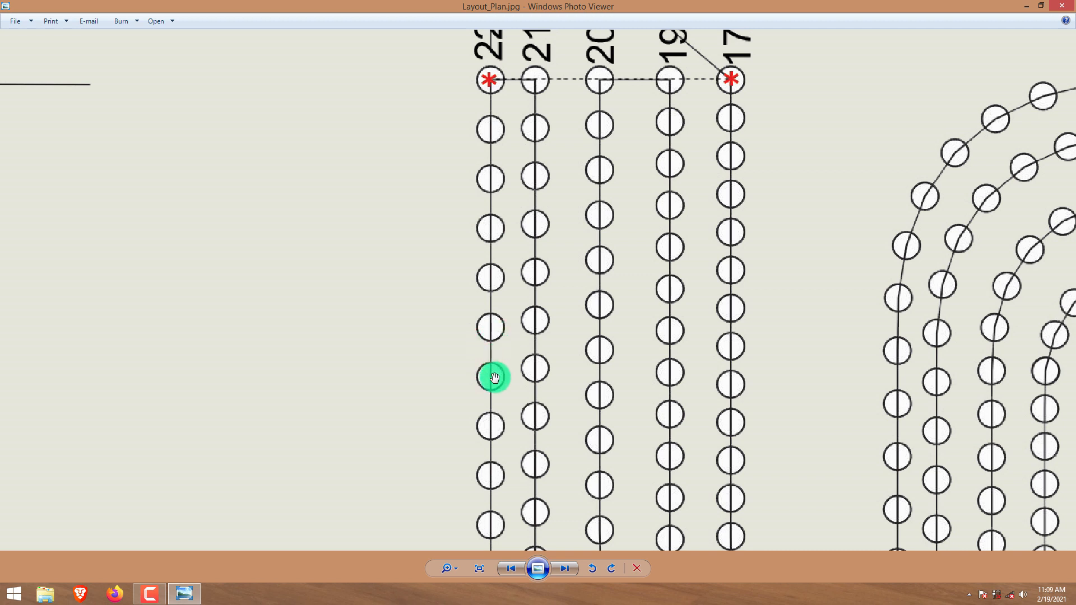
drag(505, 356, 544, 213)
scroll(506, 377, down, 3)
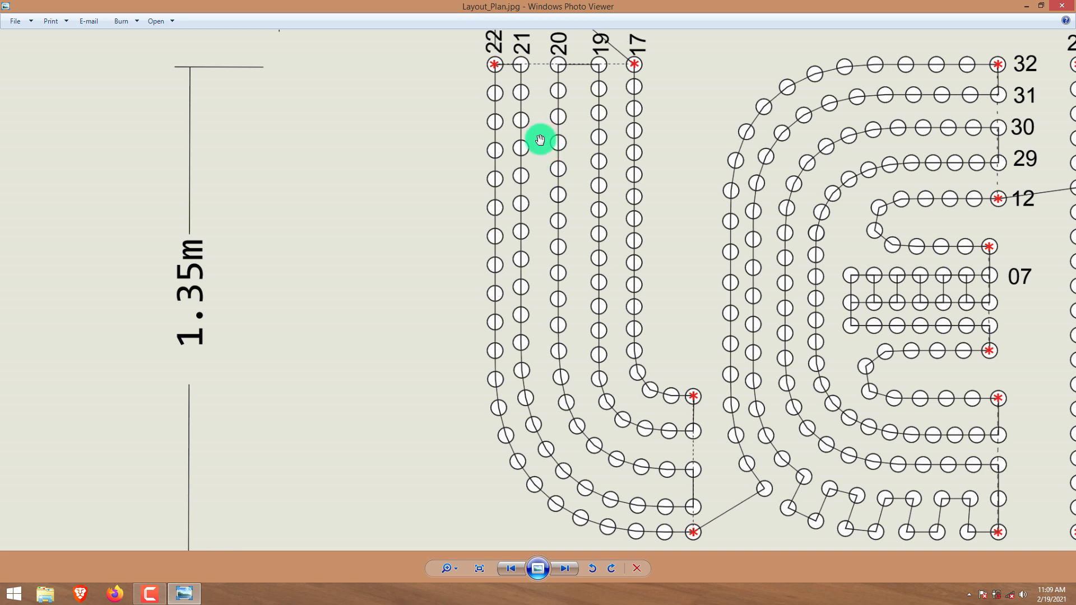
scroll(540, 139, down, 2)
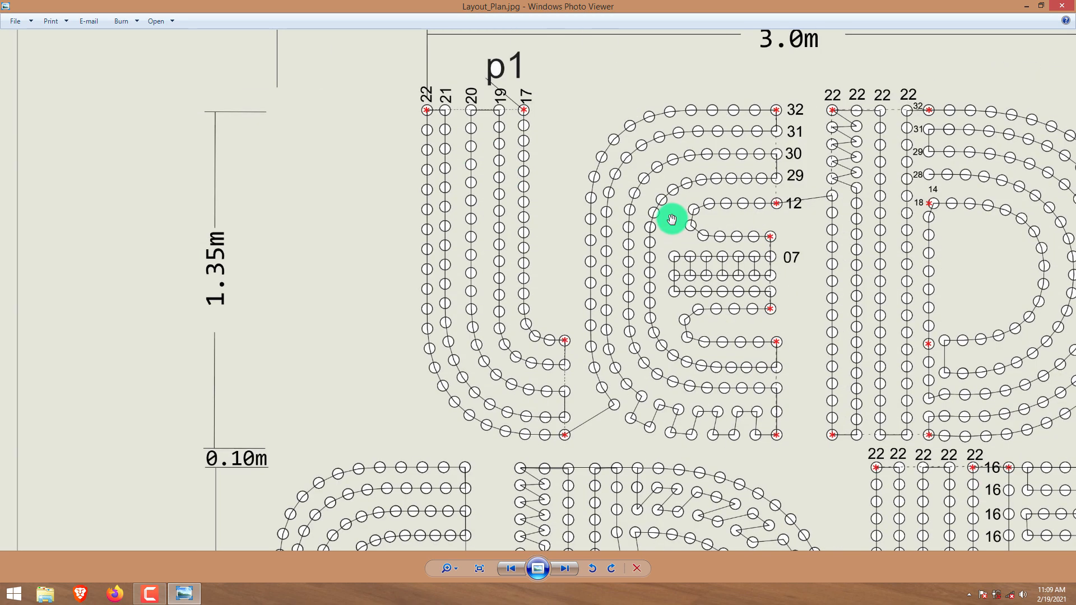
drag(672, 219, 653, 250)
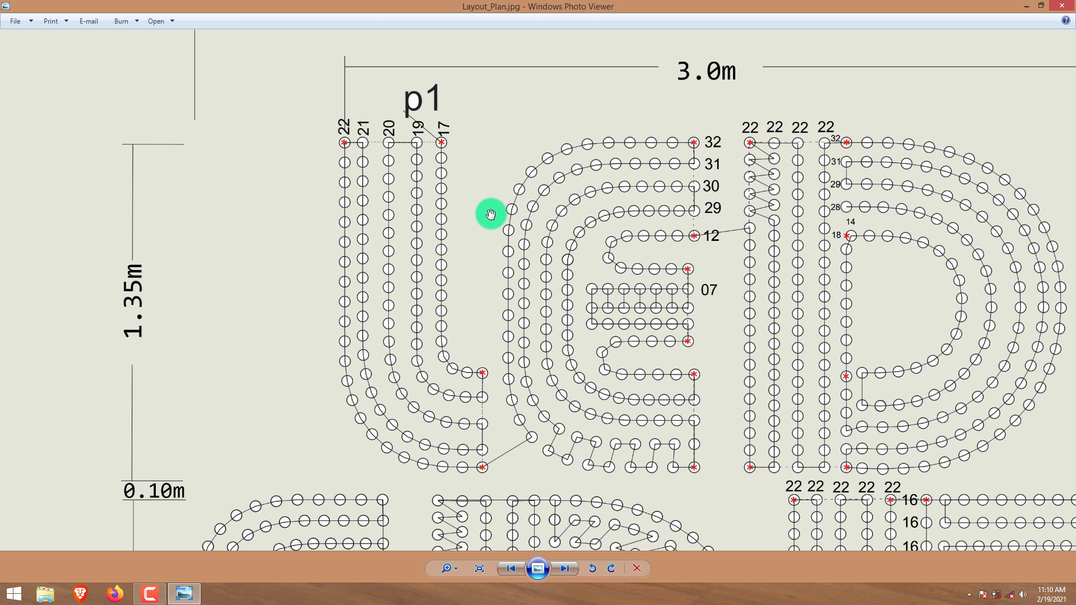
scroll(491, 214, up, 3)
drag(468, 187, 465, 117)
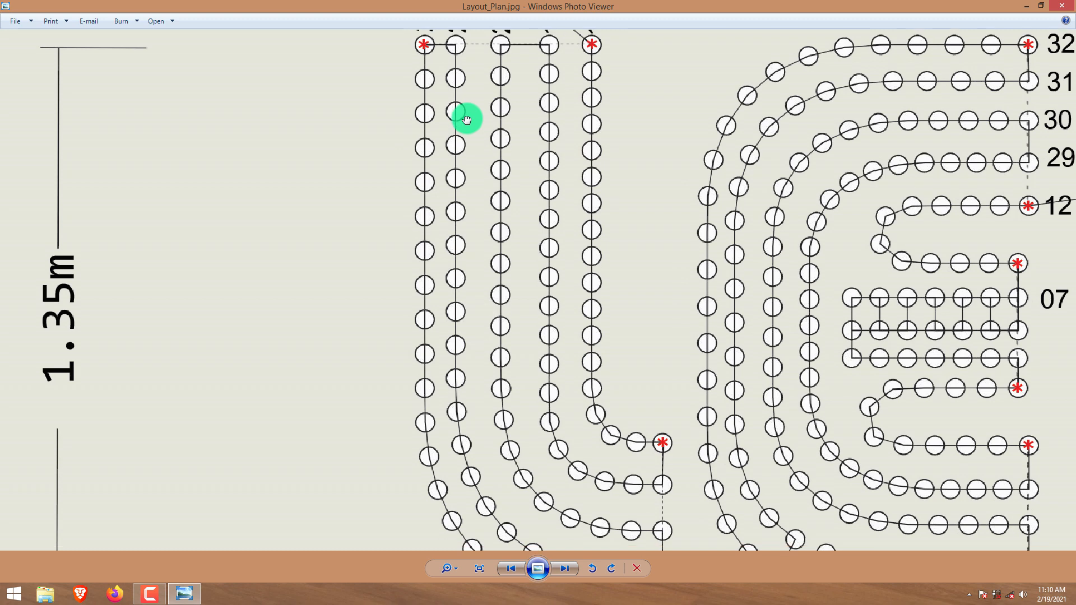
scroll(456, 140, down, 1)
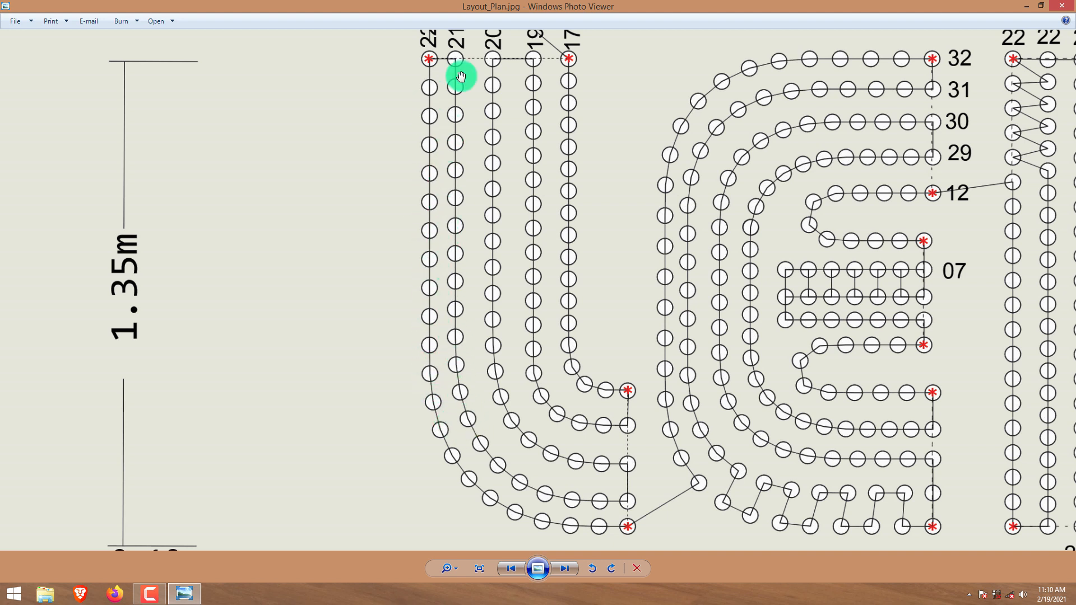
- Examine the p1 point and column numbers above the letter L, and the LED layout of the remaining letters in both rows
scroll(460, 77, up, 1)
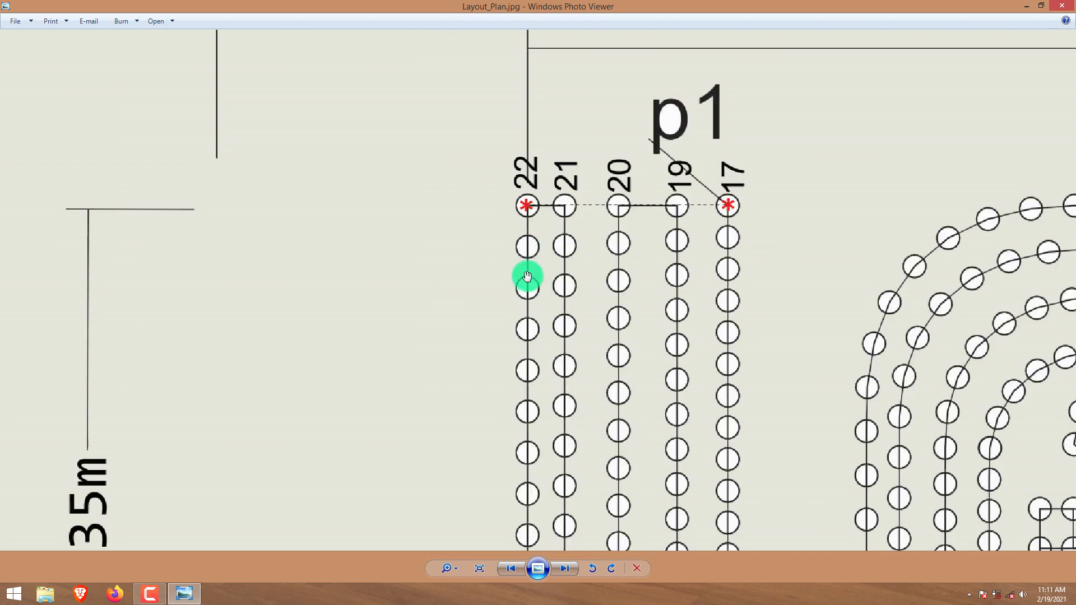
scroll(413, 199, down, 2)
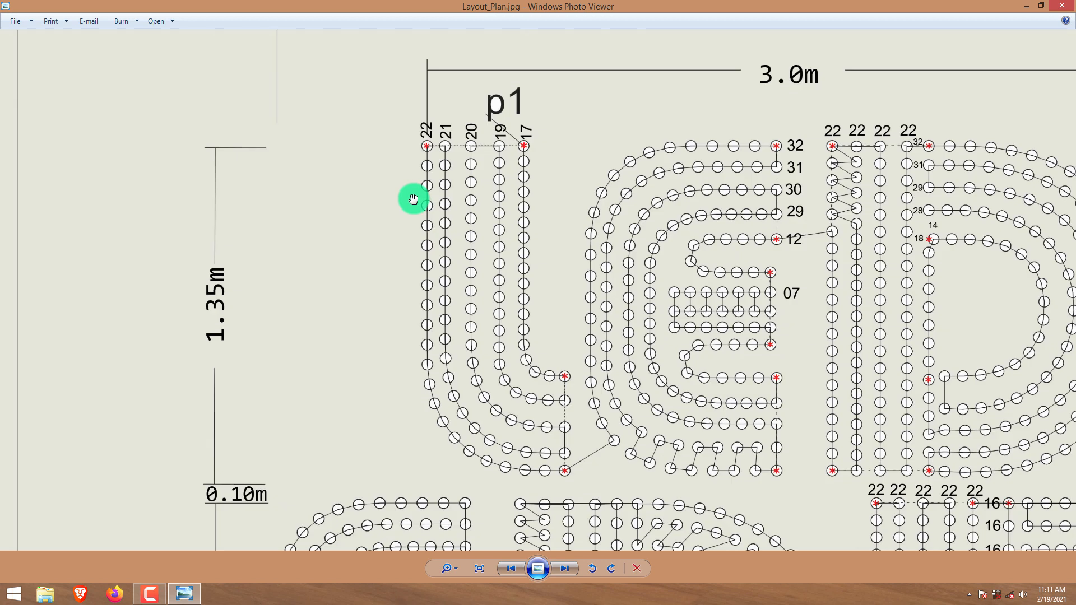
scroll(431, 151, up, 2)
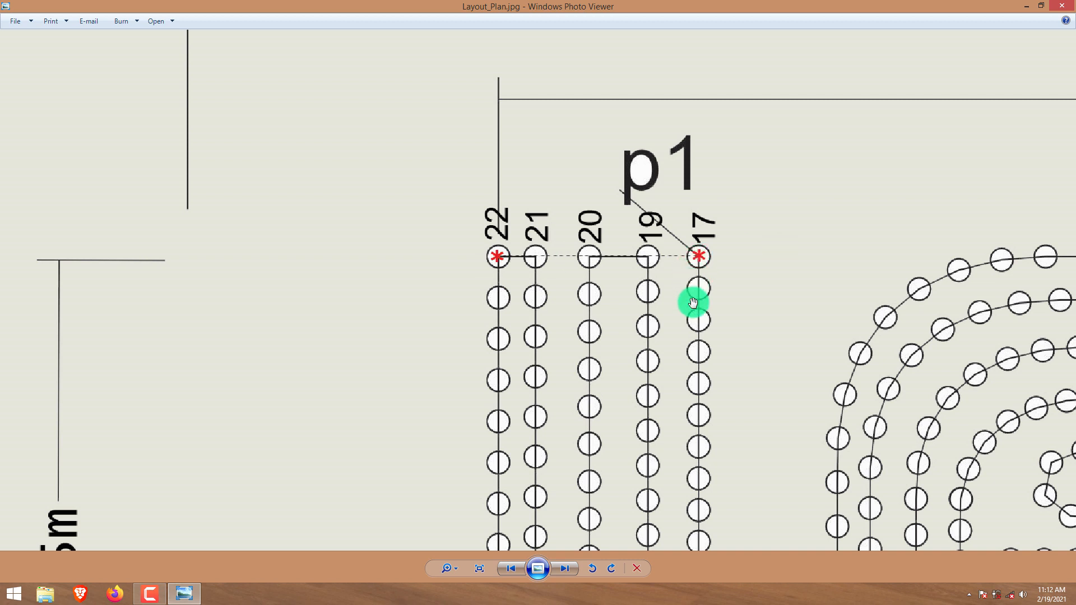
scroll(401, 449, down, 2)
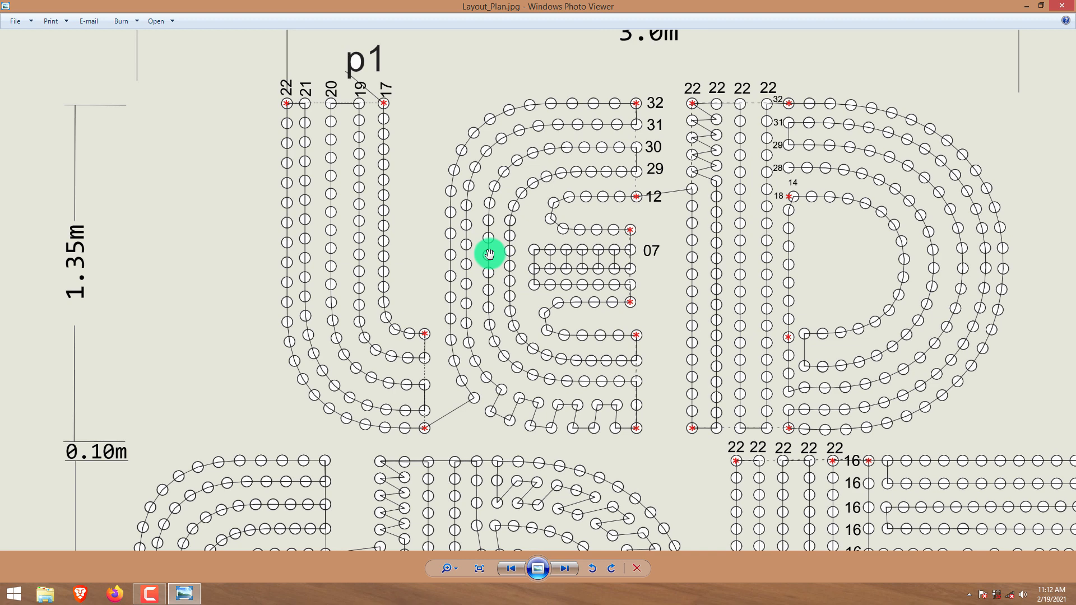
scroll(489, 253, up, 2)
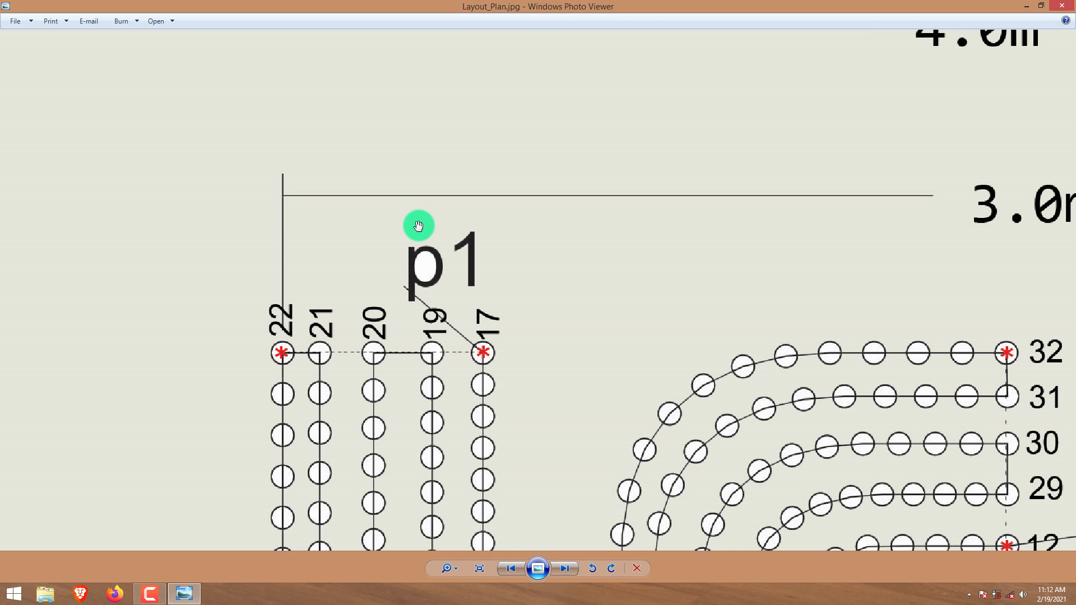
scroll(501, 354, down, 1)
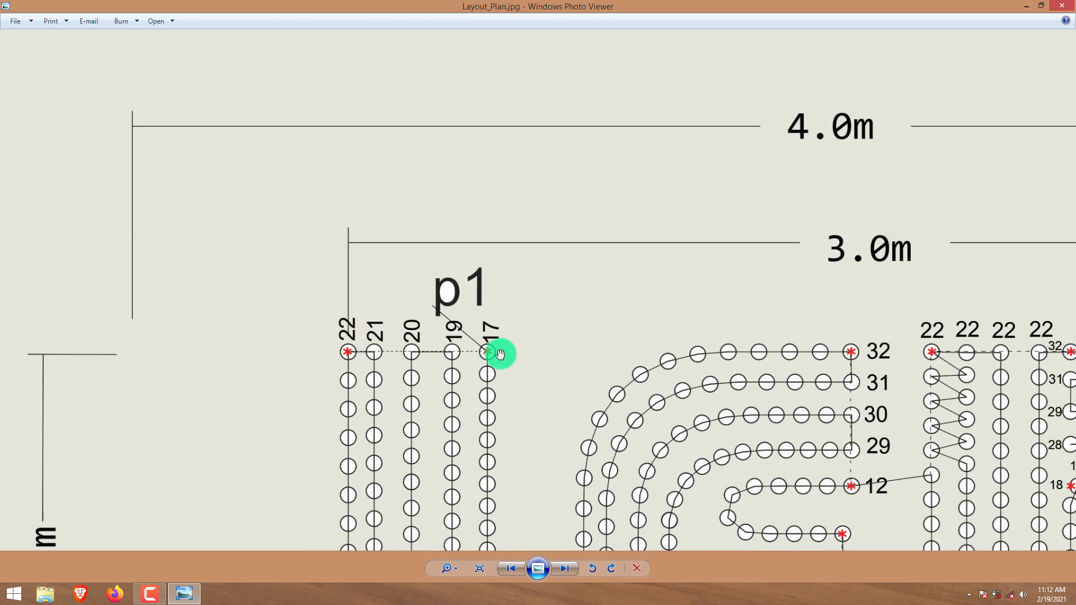
drag(500, 354, 493, 215)
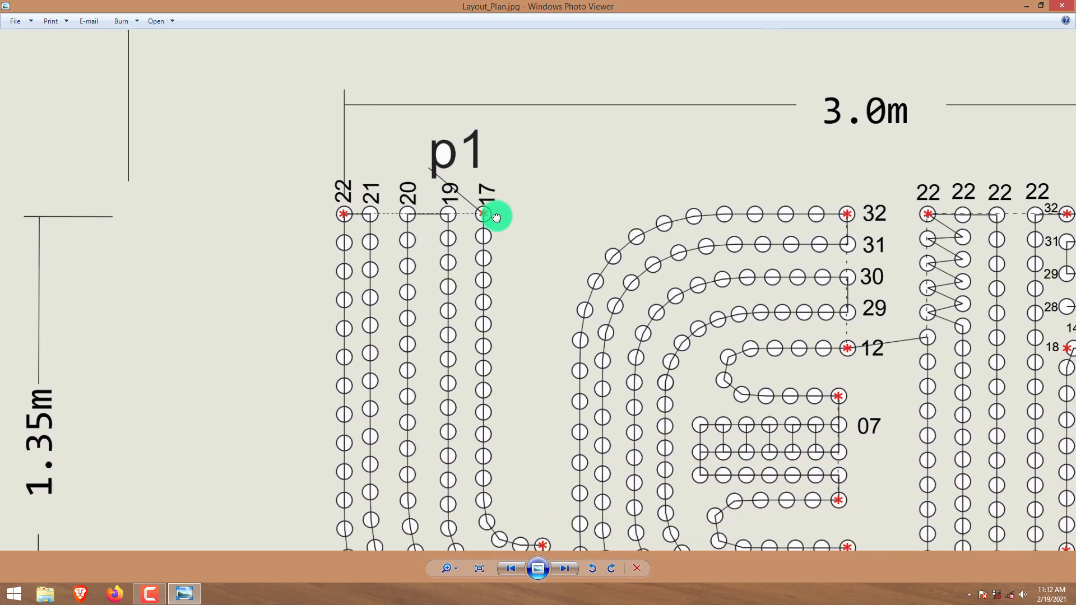
scroll(611, 372, down, 2)
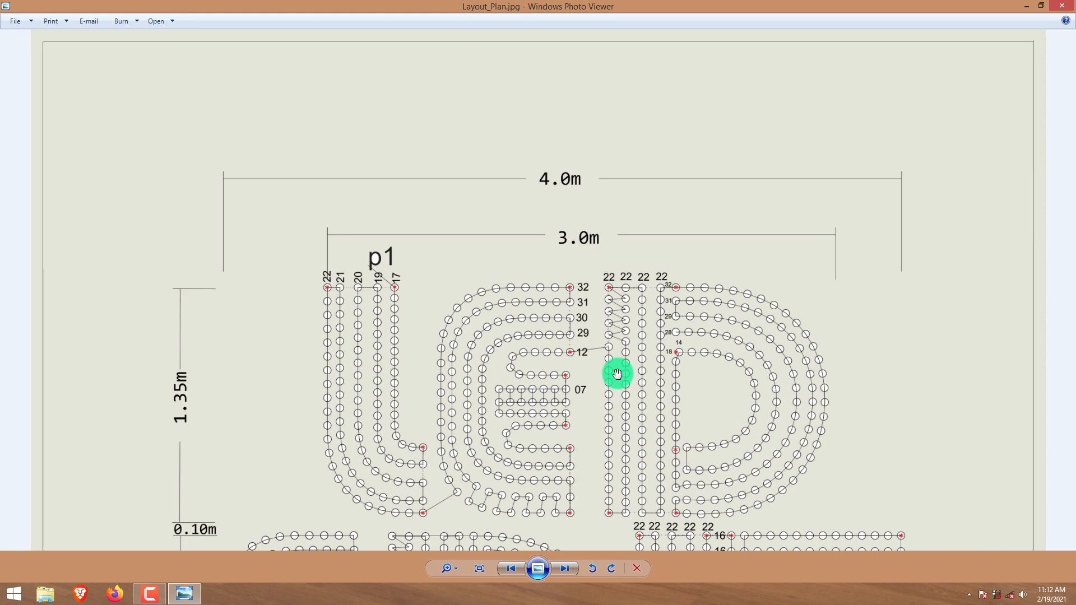
drag(543, 421, 635, 208)
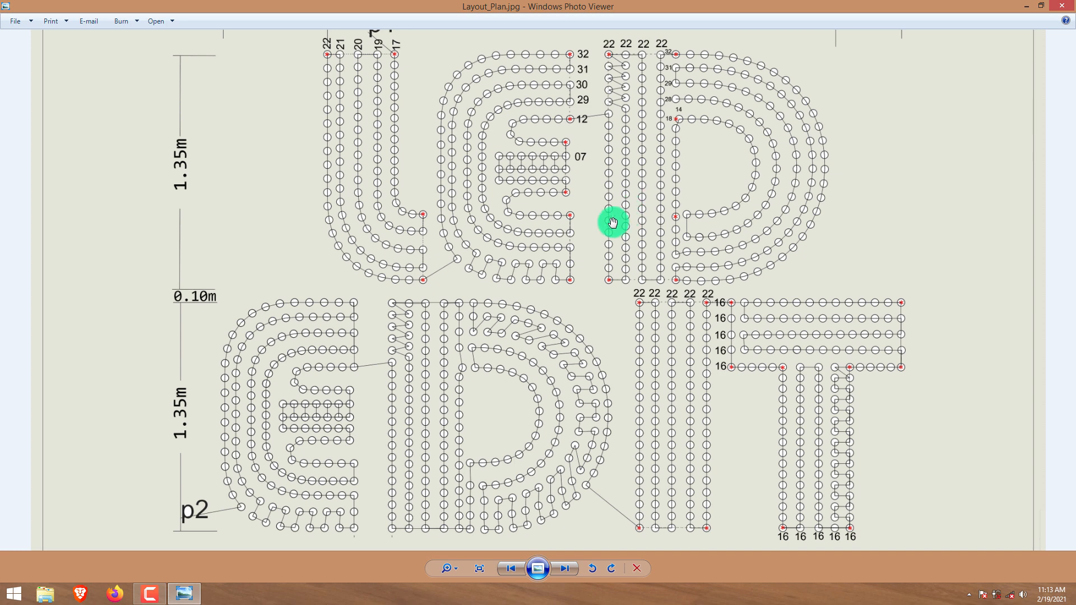
scroll(613, 227, down, 3)
scroll(613, 227, up, 3)
drag(532, 286, 544, 163)
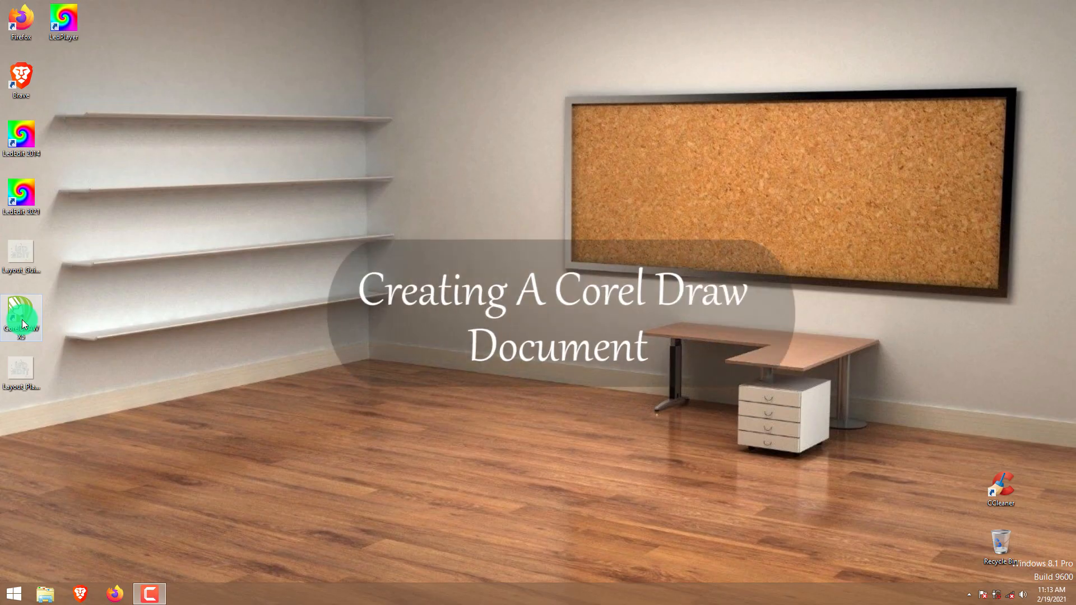
- Launch CorelDRAW X5 and start creating a new document
click(22, 322)
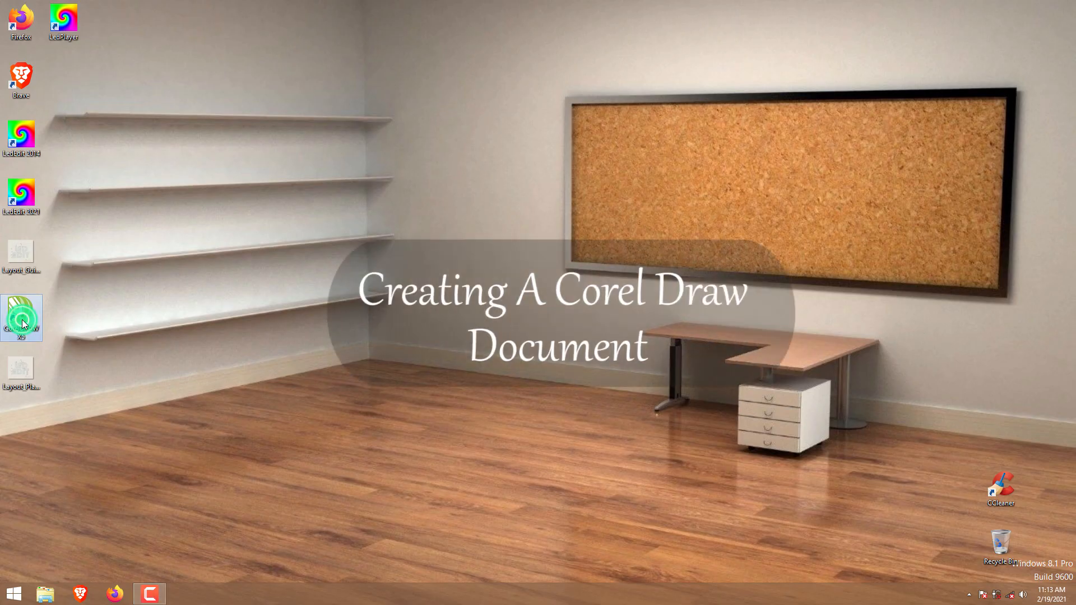
click(14, 26)
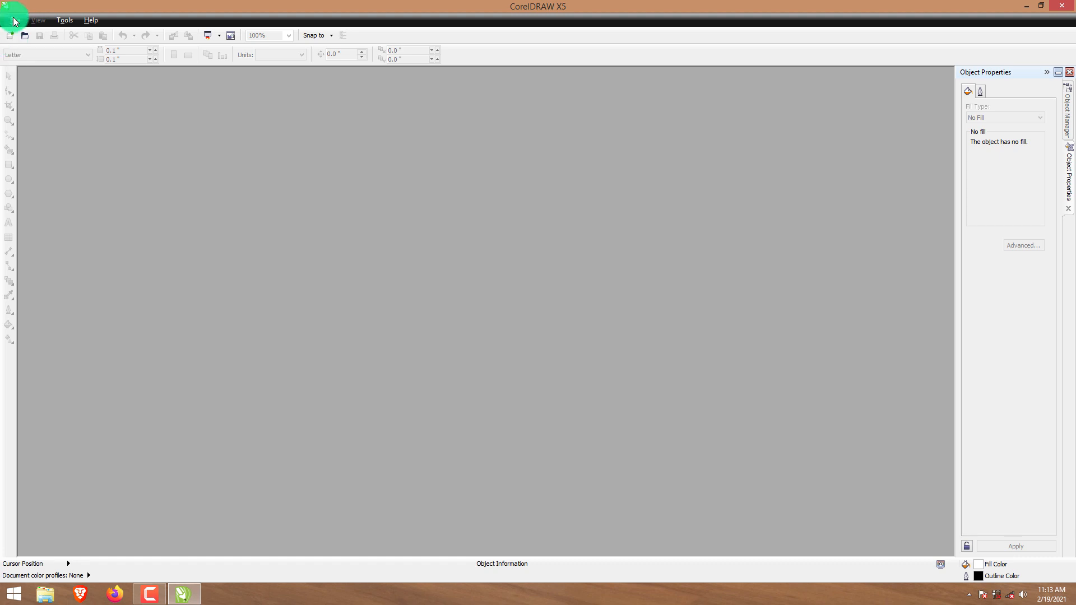
click(13, 22)
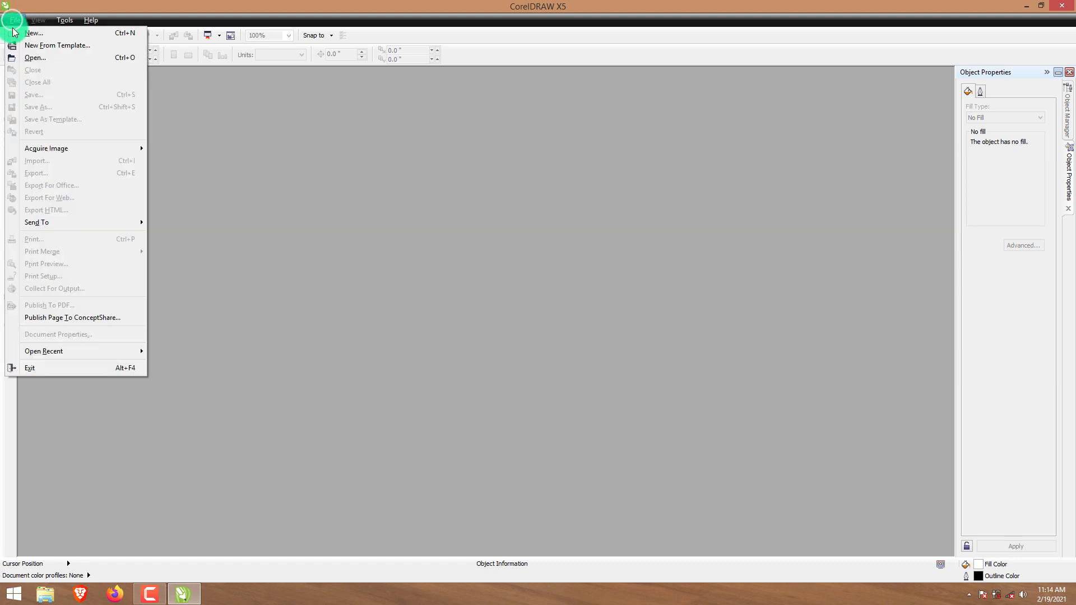
click(19, 30)
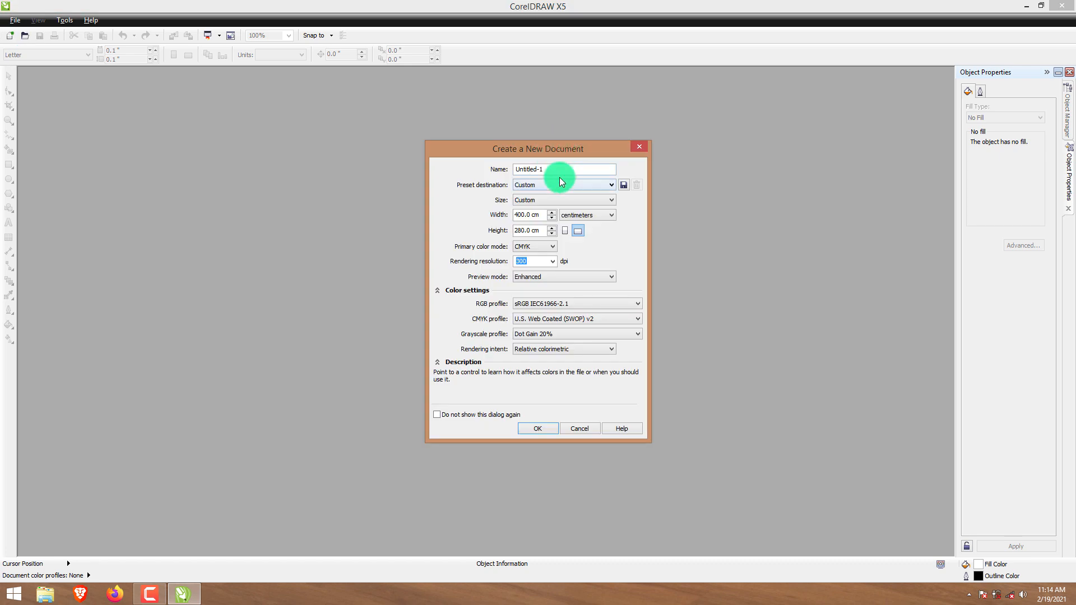
- Create the document as Layout_01 with a custom 400 × 280 cm landscape page, using centimeters as the unit
double_click(545, 169)
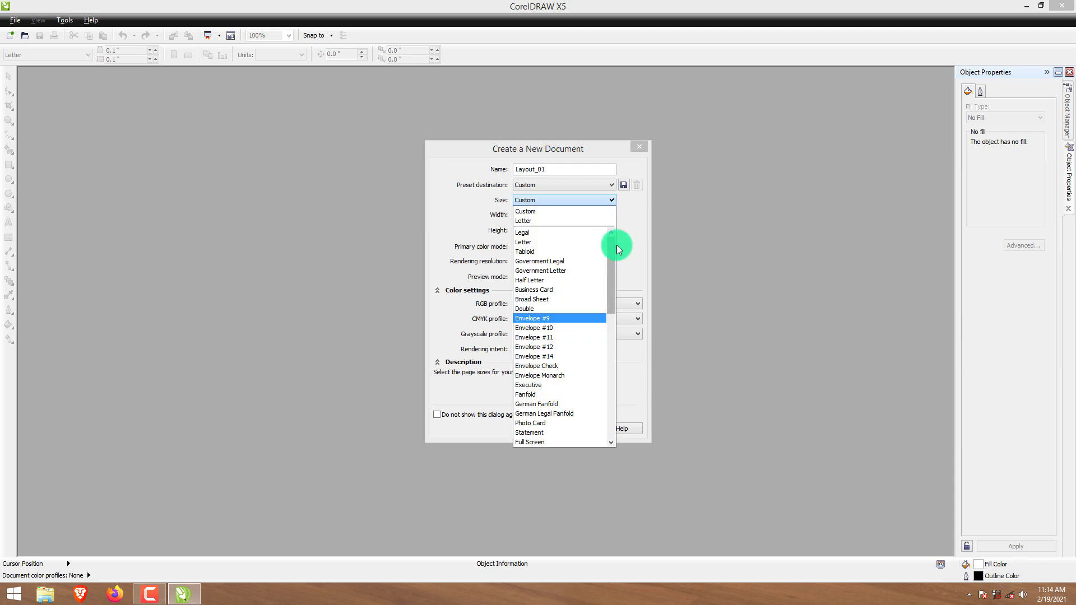
click(623, 230)
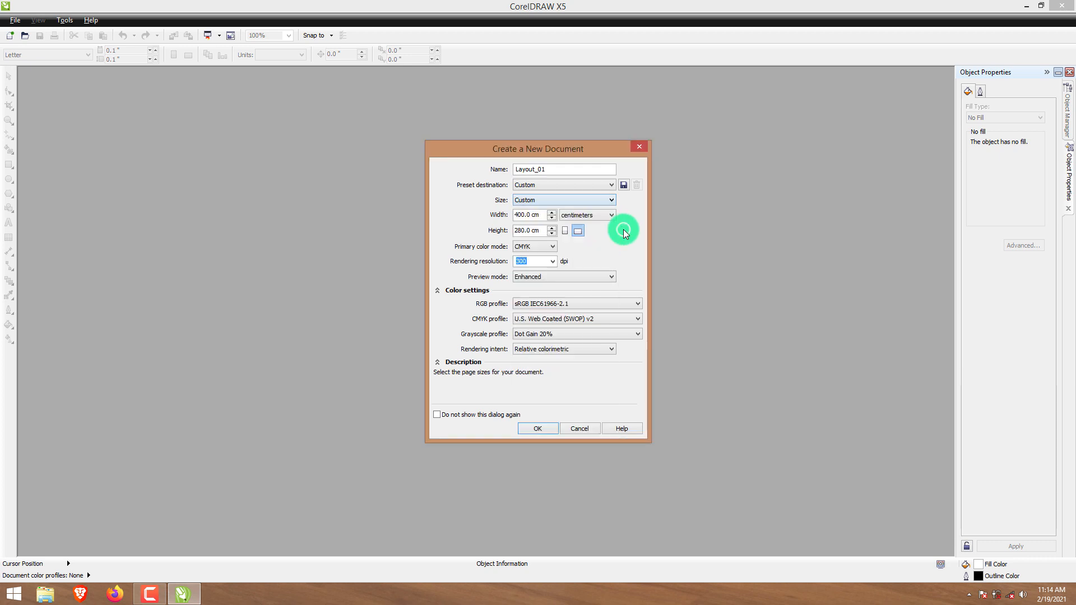
click(601, 200)
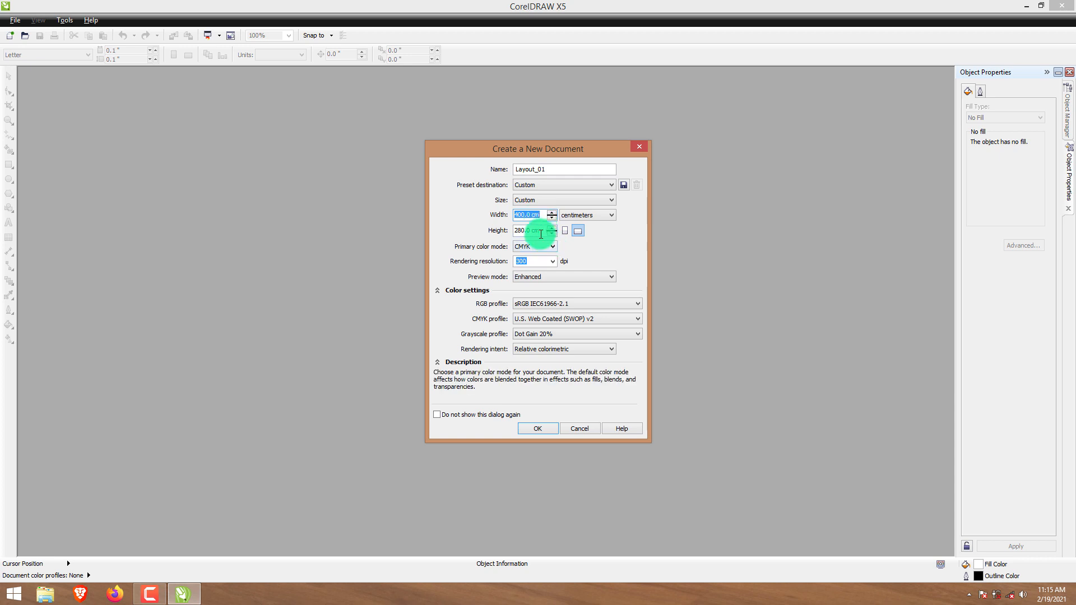
click(541, 230)
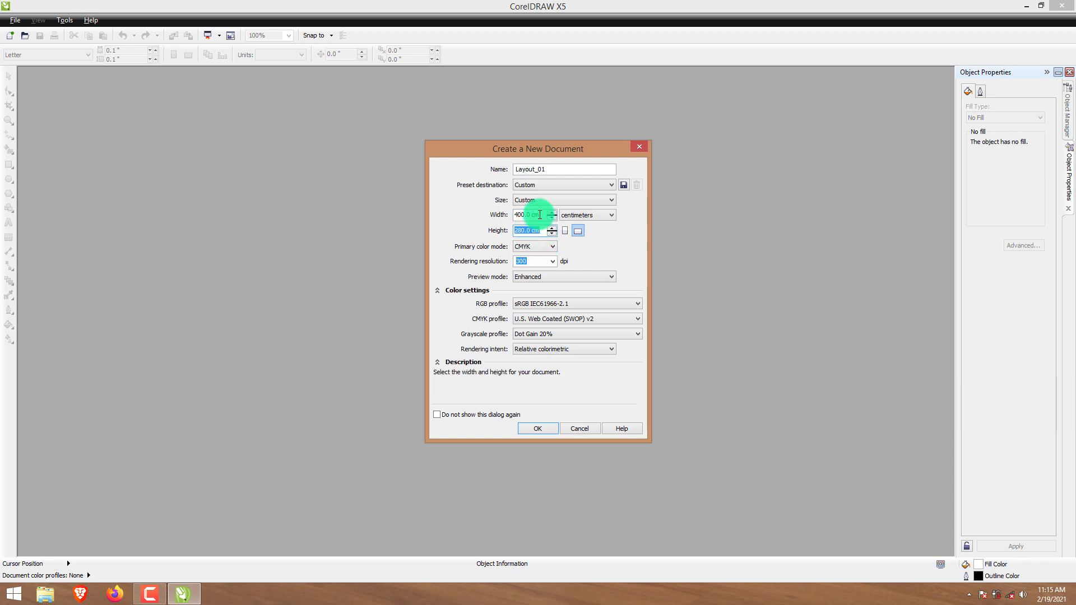
click(540, 215)
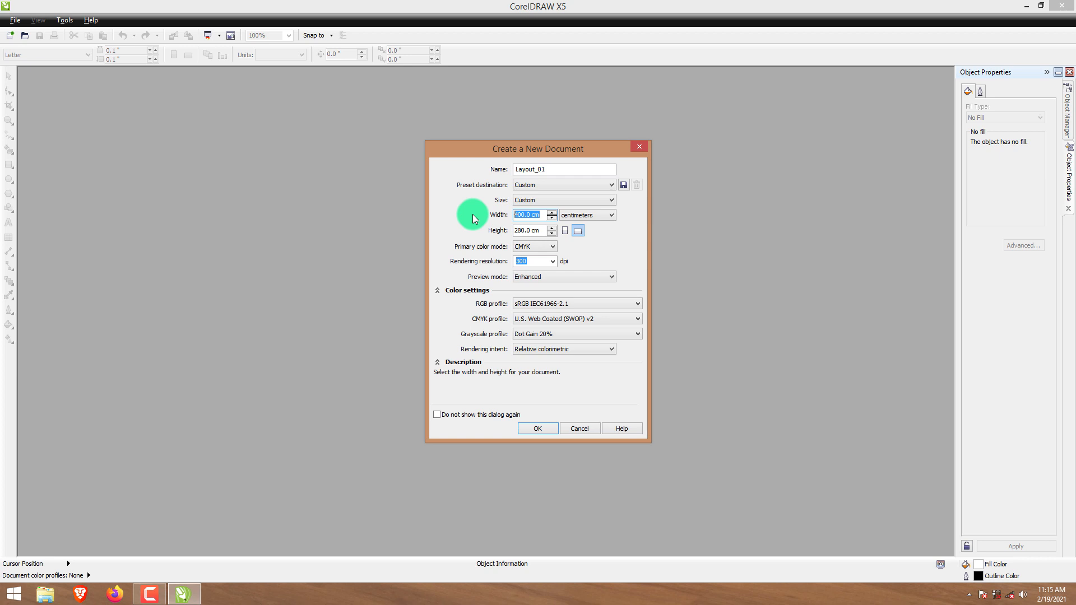
click(582, 215)
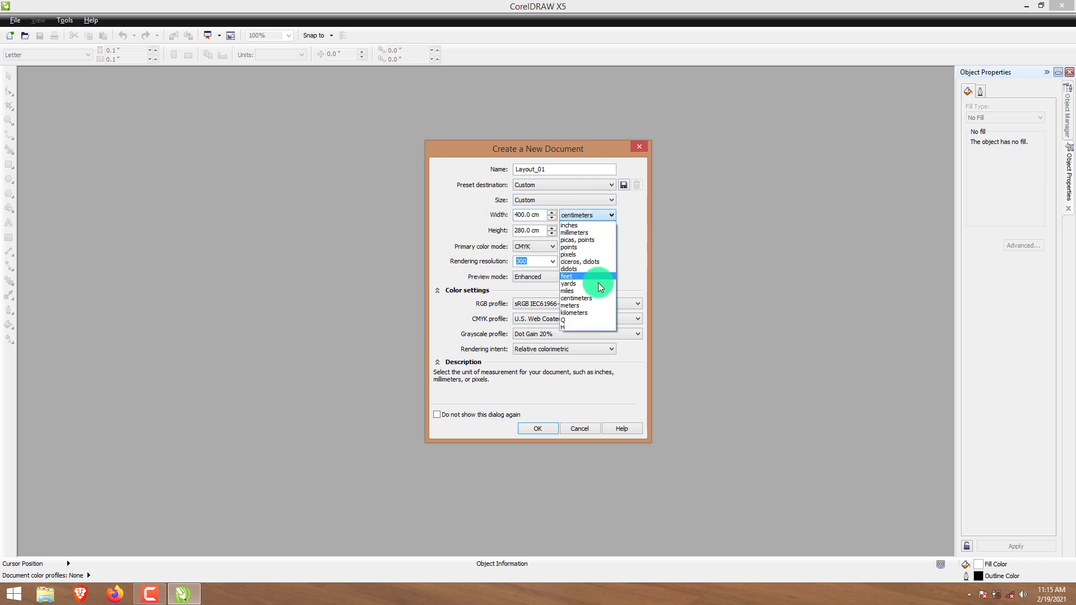
click(621, 210)
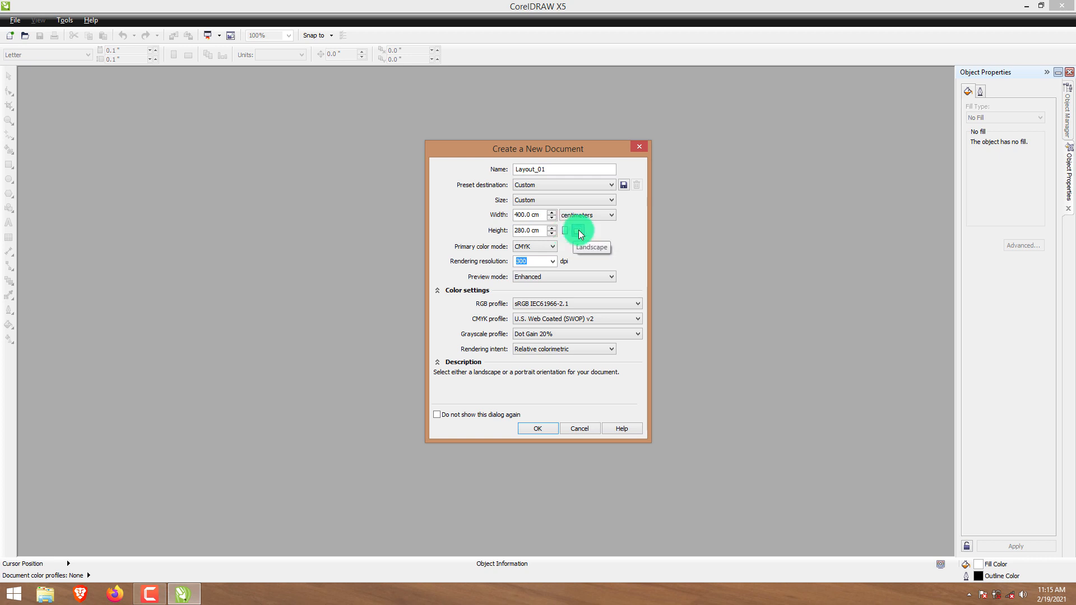
click(539, 428)
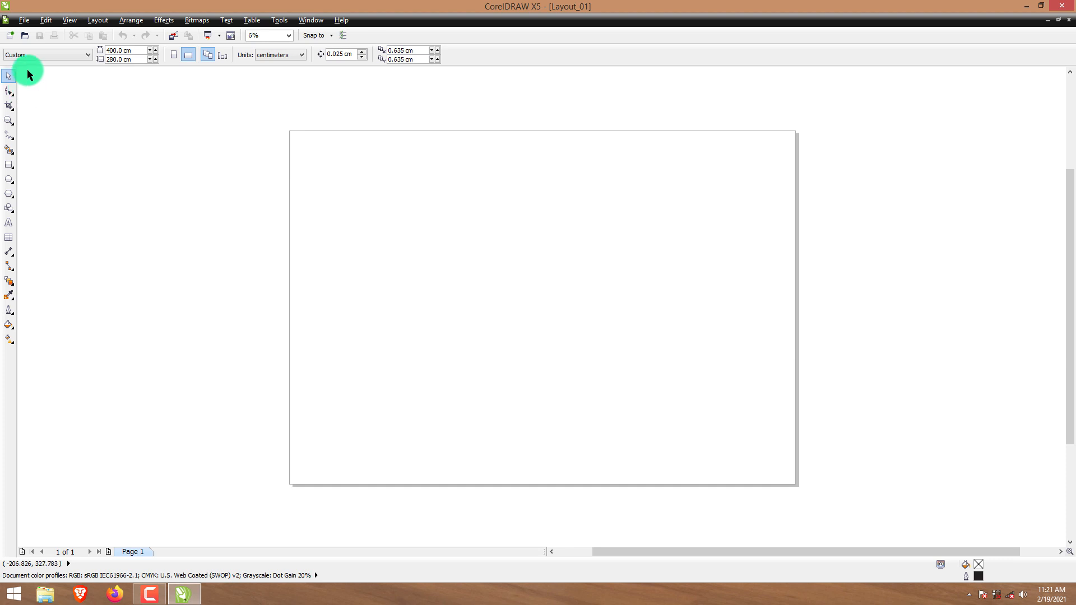
- Show the rulers around the blank page
click(70, 20)
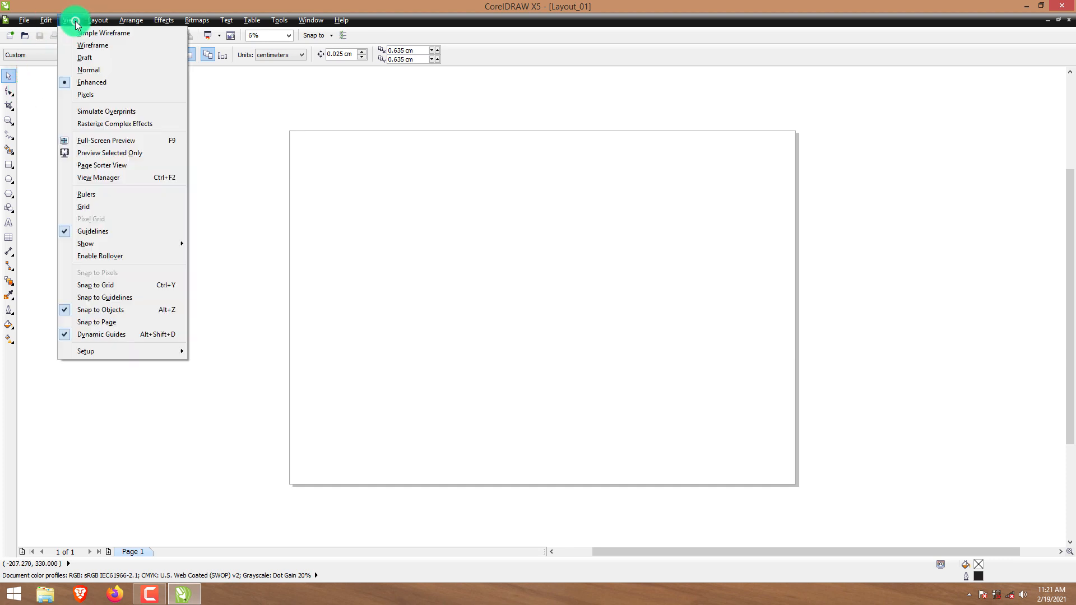
click(106, 201)
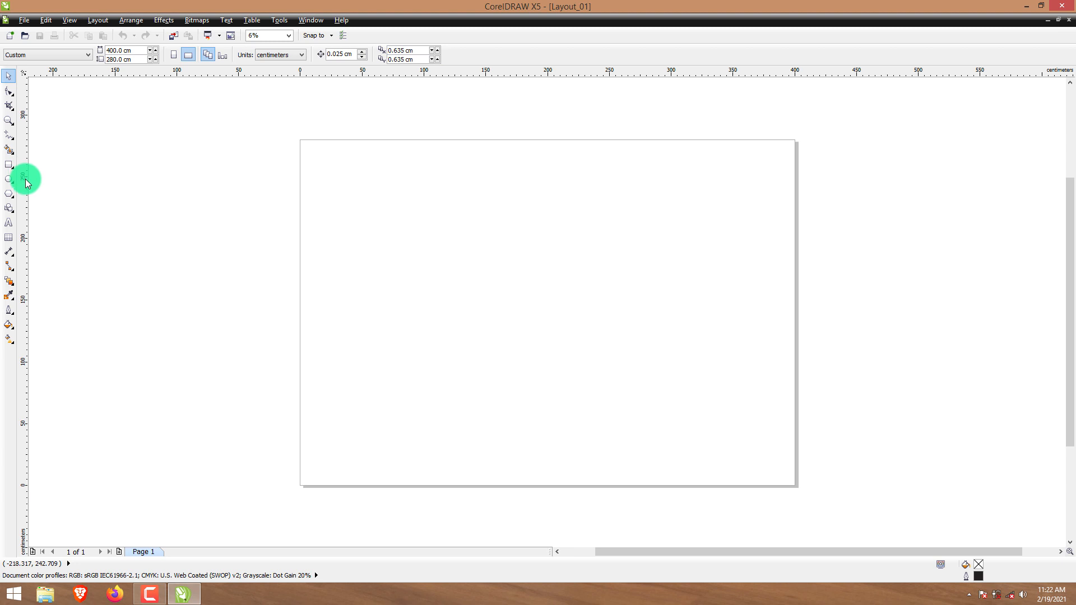
click(274, 21)
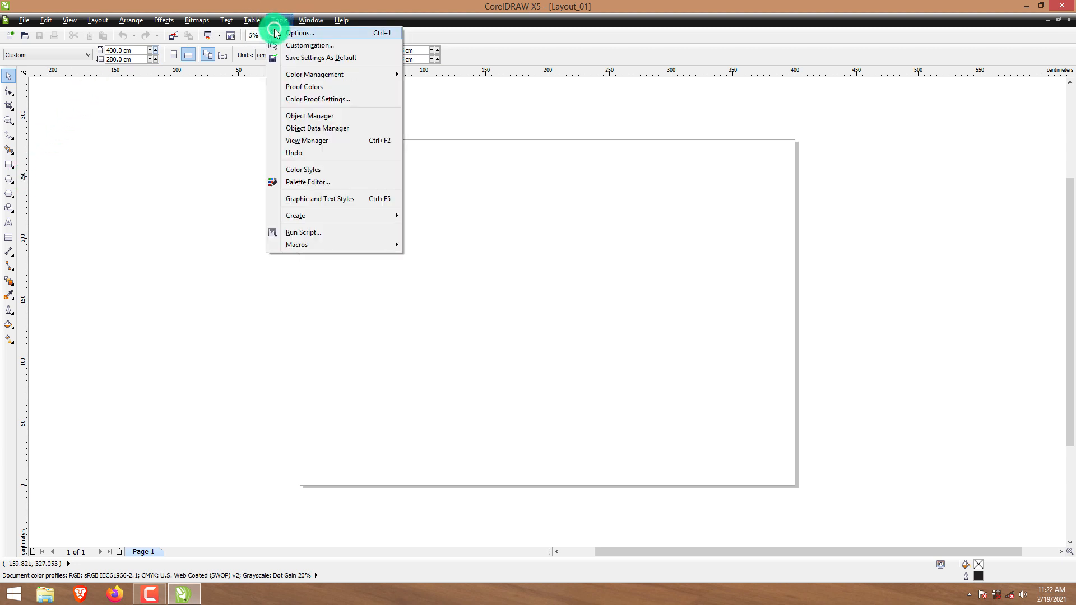
click(277, 33)
click(373, 173)
click(374, 182)
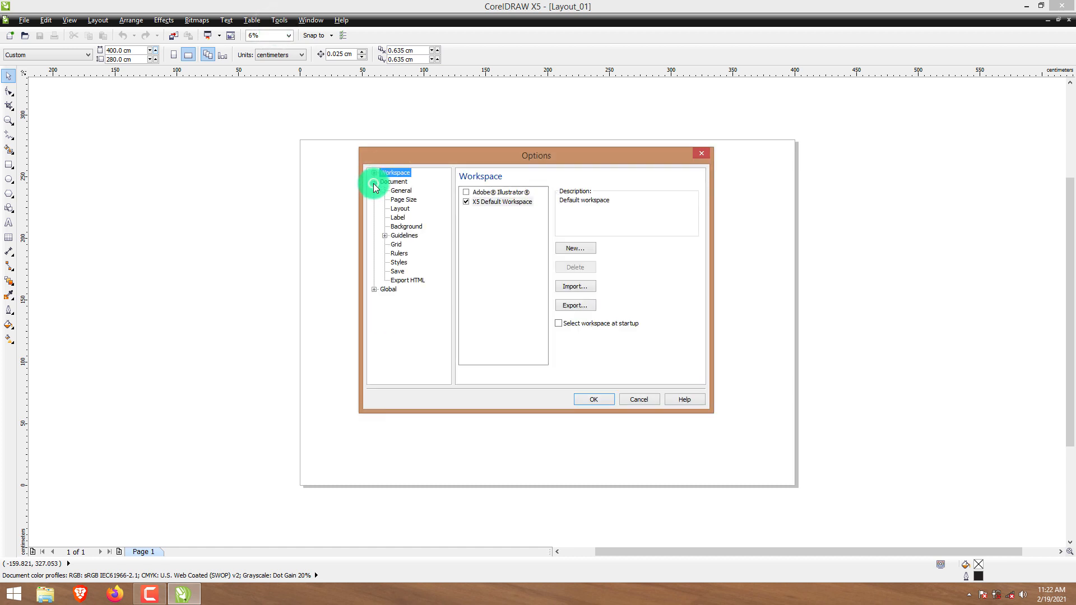
click(395, 256)
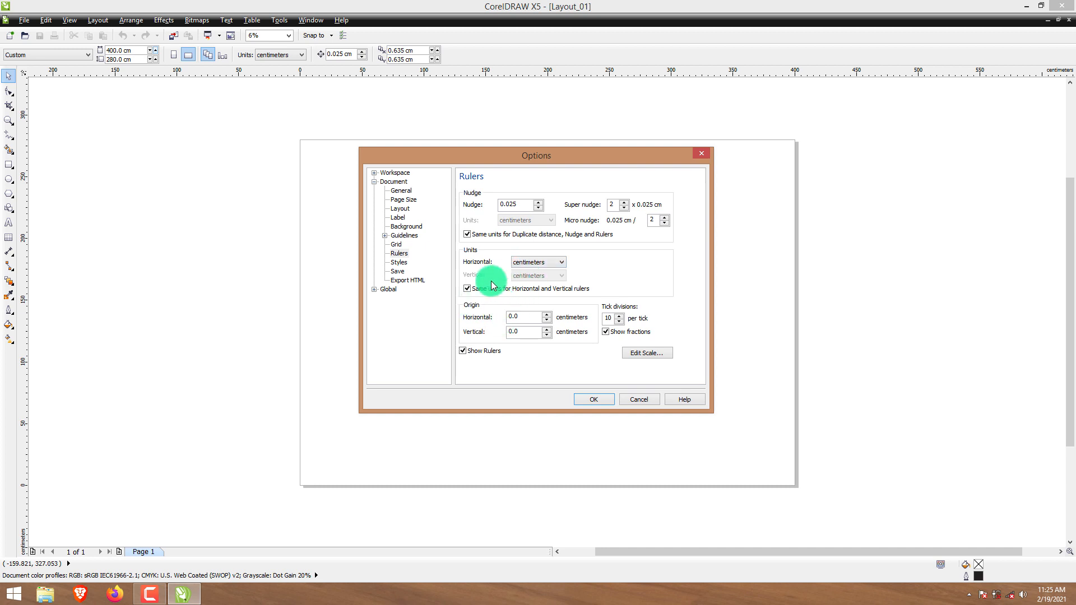
drag(523, 318, 438, 323)
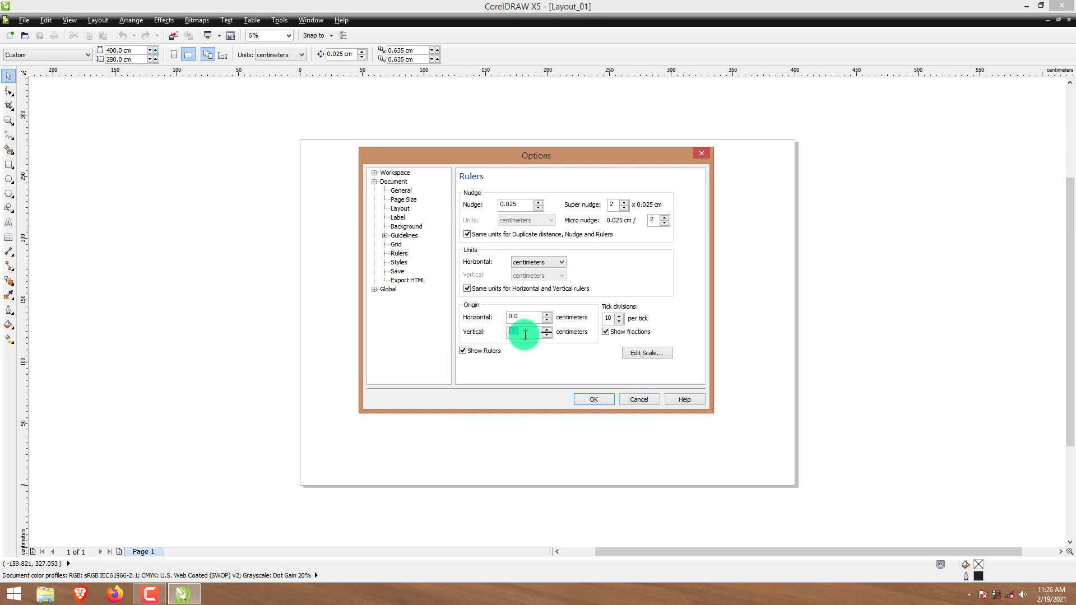
drag(525, 335, 472, 330)
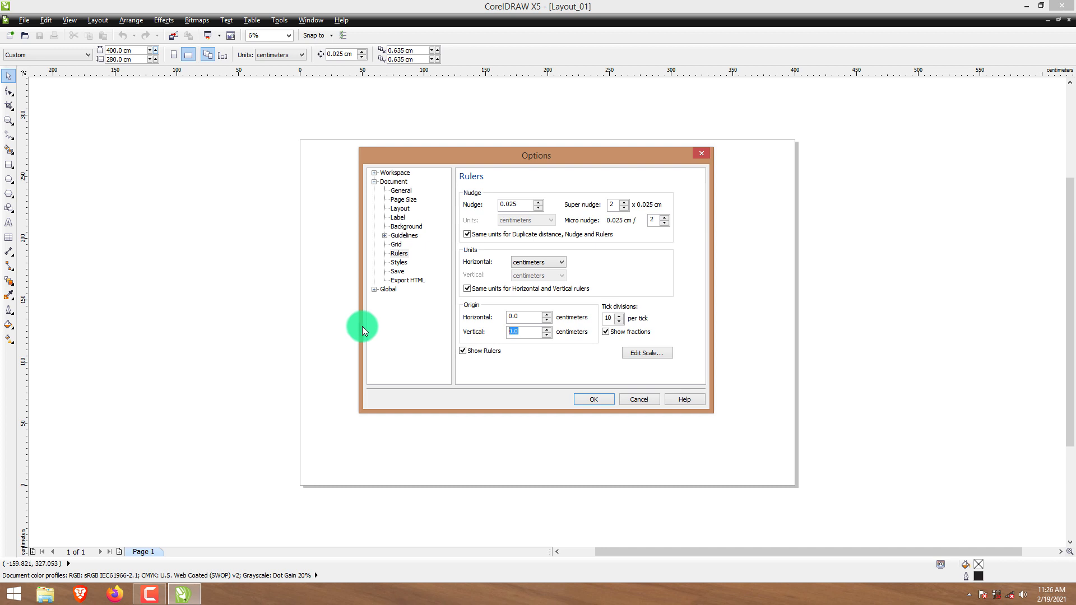
click(631, 398)
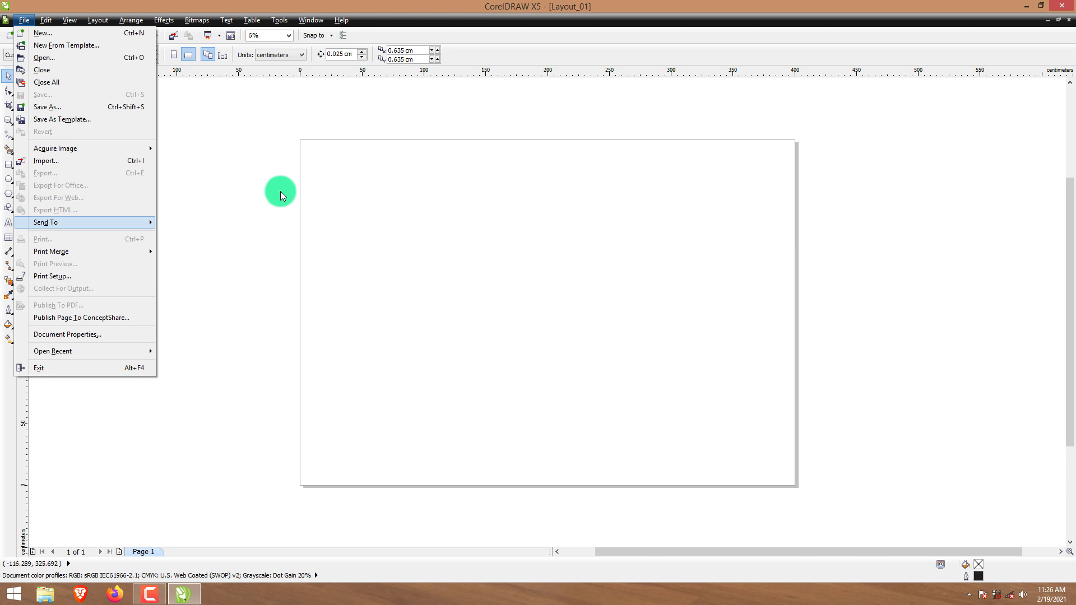
click(280, 192)
click(21, 21)
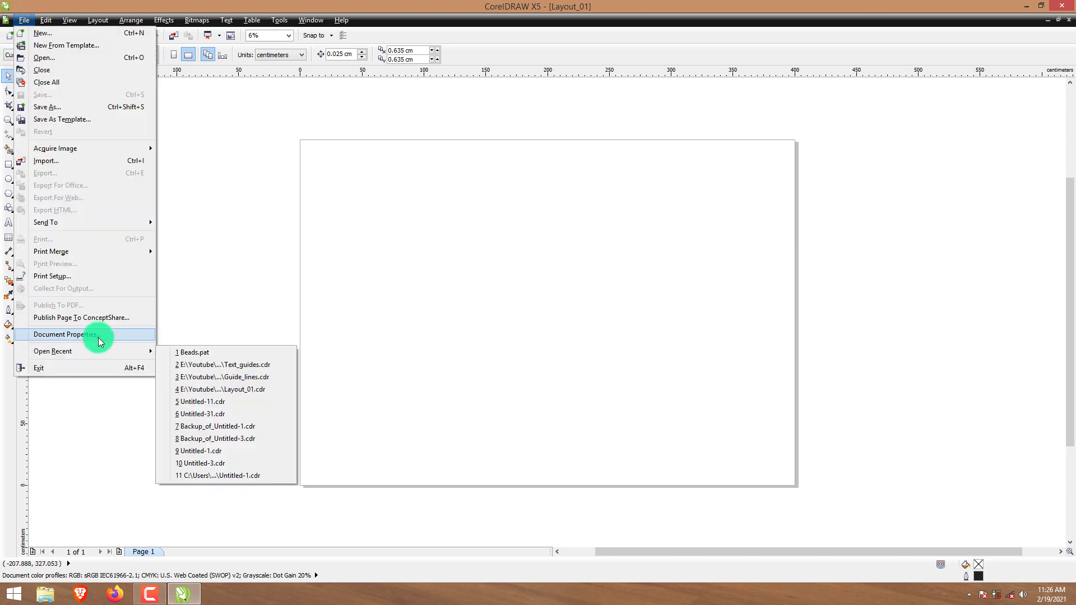
click(95, 333)
click(565, 301)
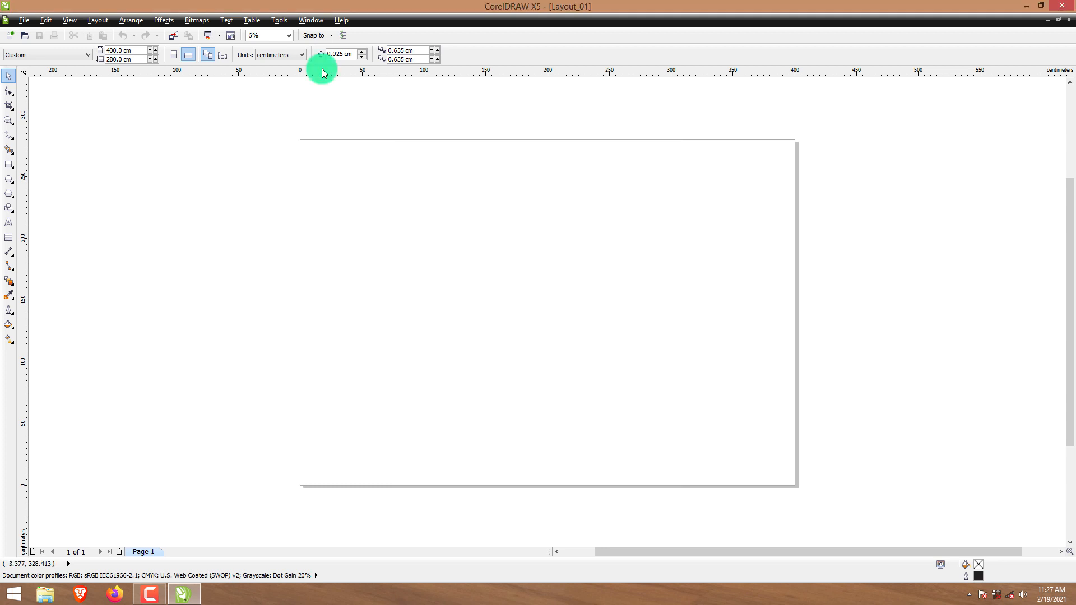
- Set the vertical ruler origin to 280 cm and turn off the display of fractions on the rulers
double_click(323, 72)
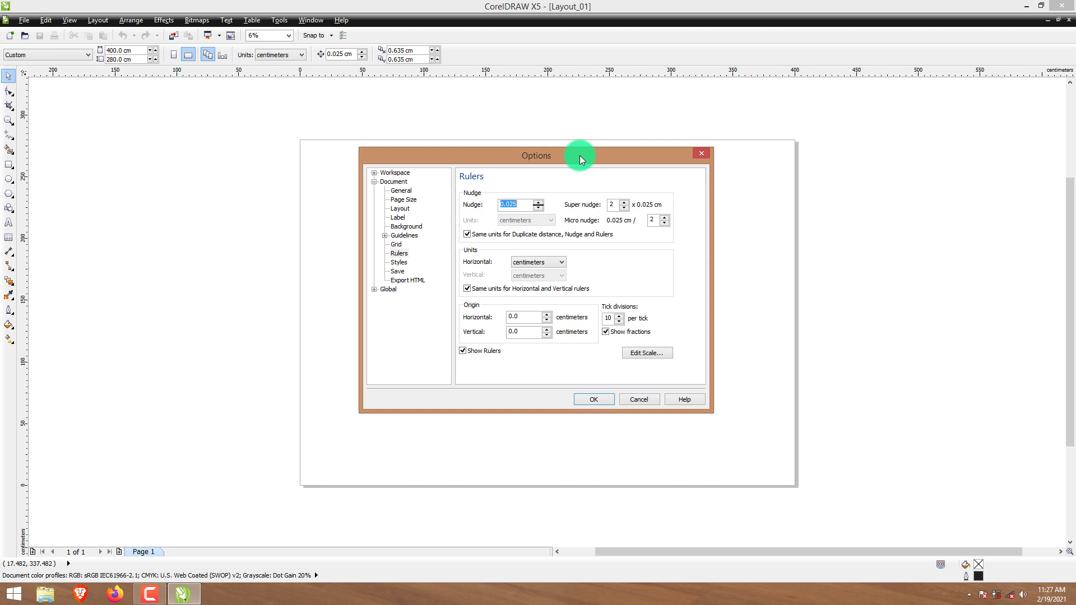
double_click(528, 331)
text(280)
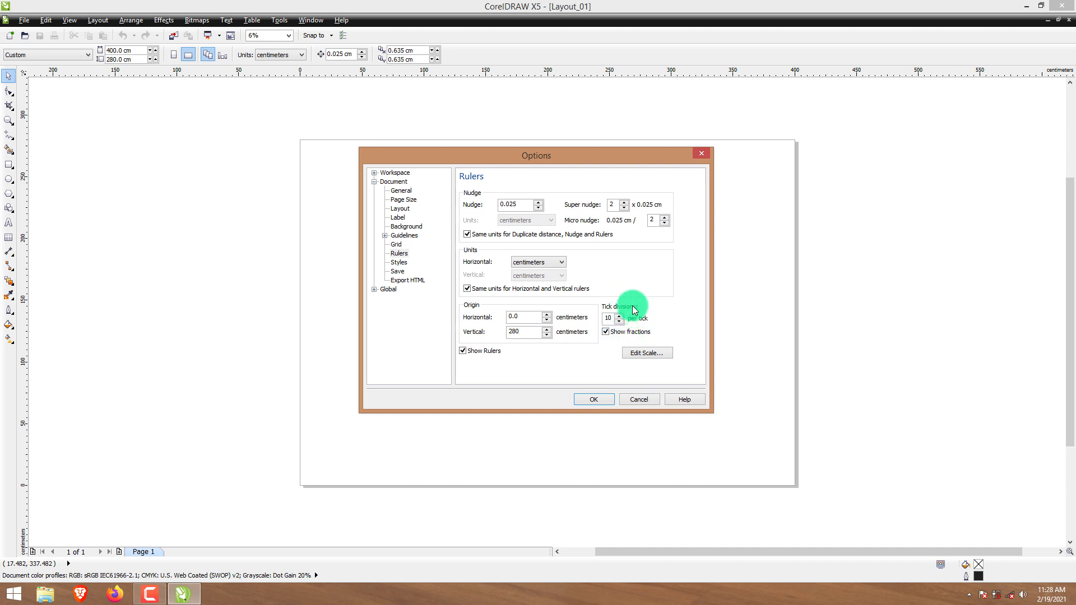
click(616, 332)
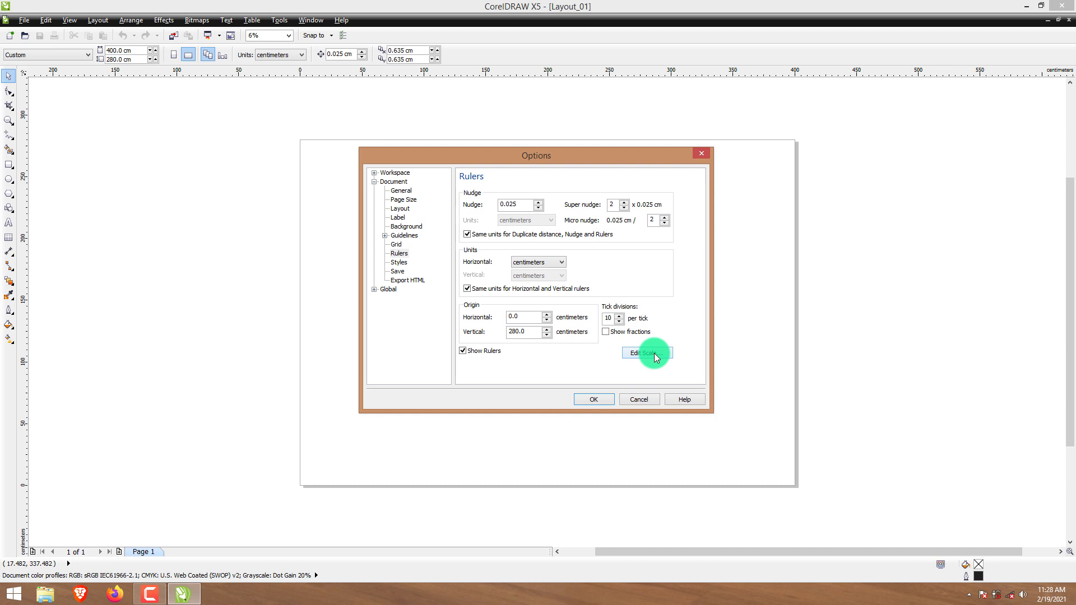
- Review the typical scales offered for the document's drawing scale
click(654, 352)
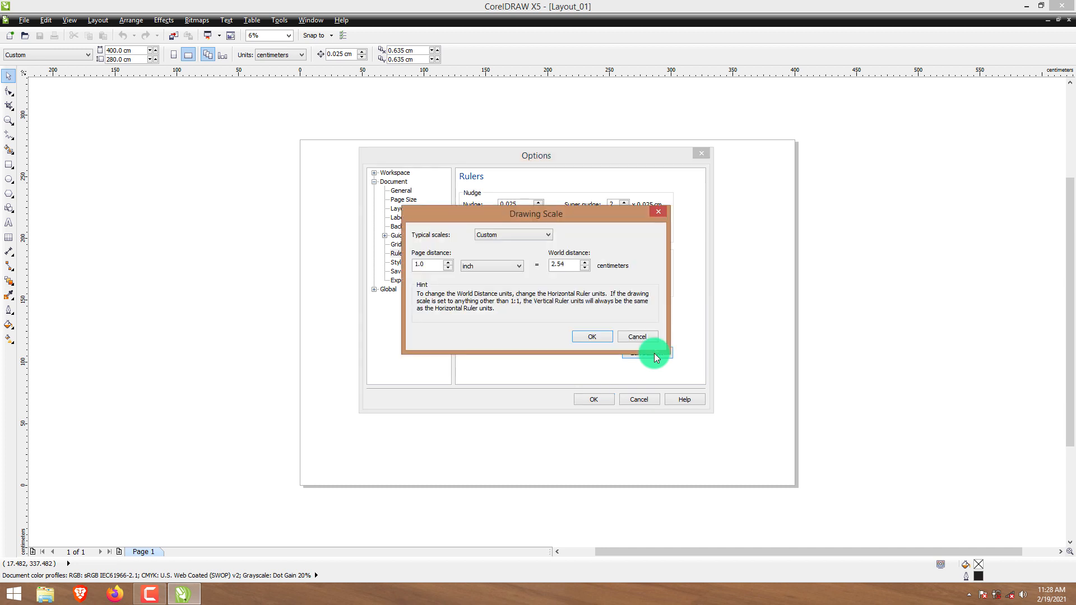
click(641, 334)
click(646, 353)
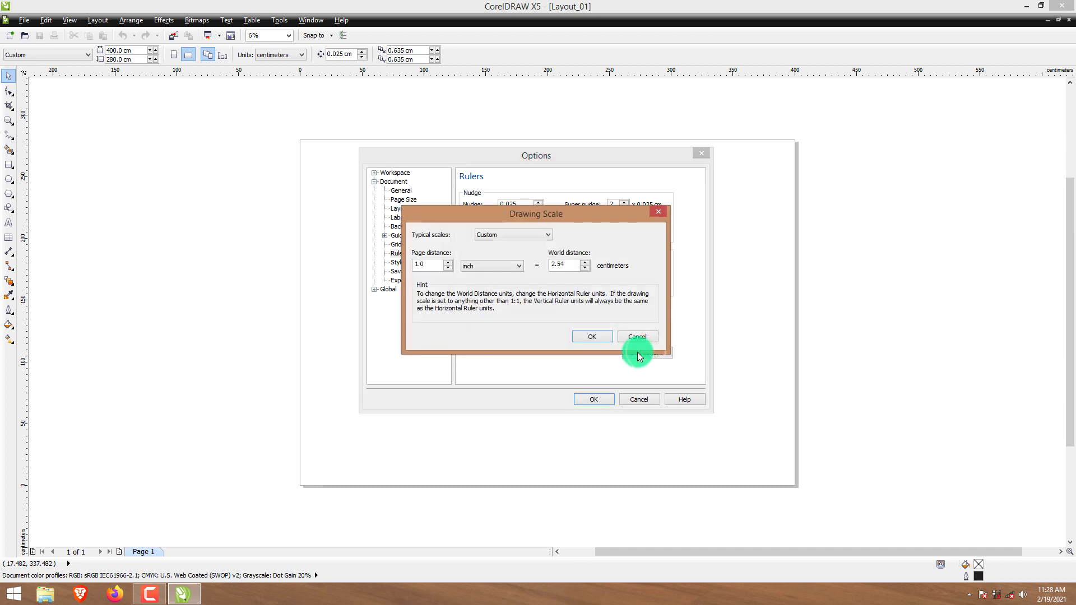
click(522, 235)
click(583, 250)
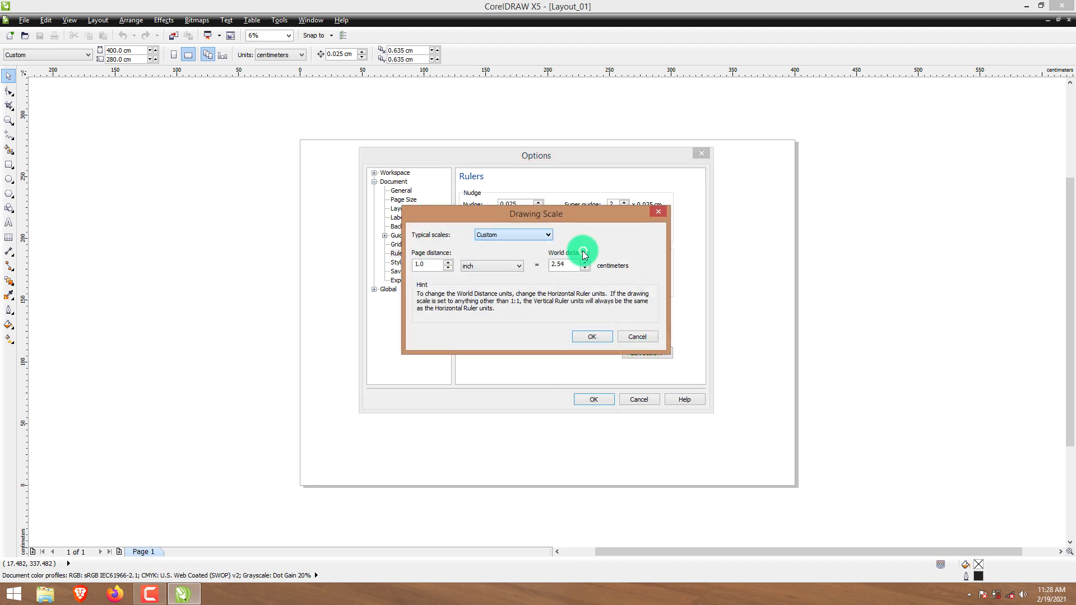
click(496, 240)
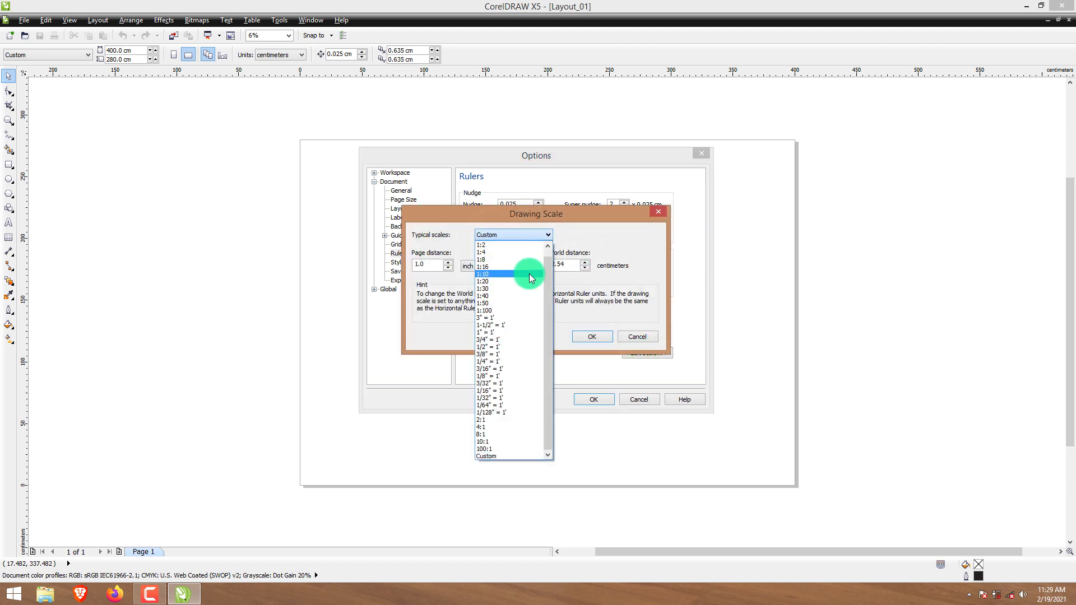
click(584, 245)
- Set the custom drawing scale's page distance to 1.0 centimeter, edit its world distance, and apply the ruler settings
click(421, 251)
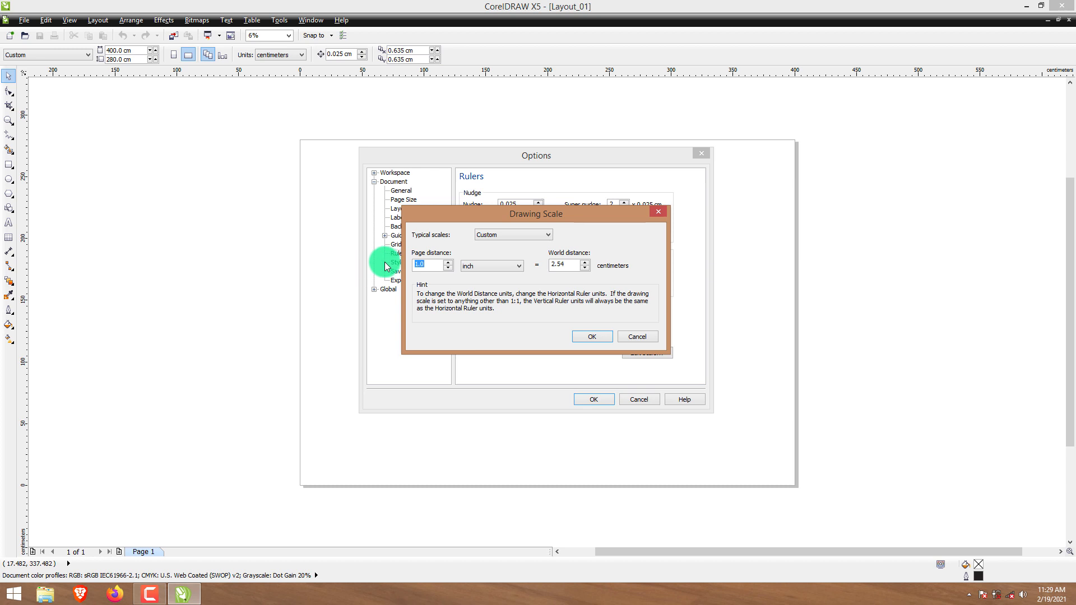
click(487, 266)
click(493, 266)
click(493, 265)
click(492, 350)
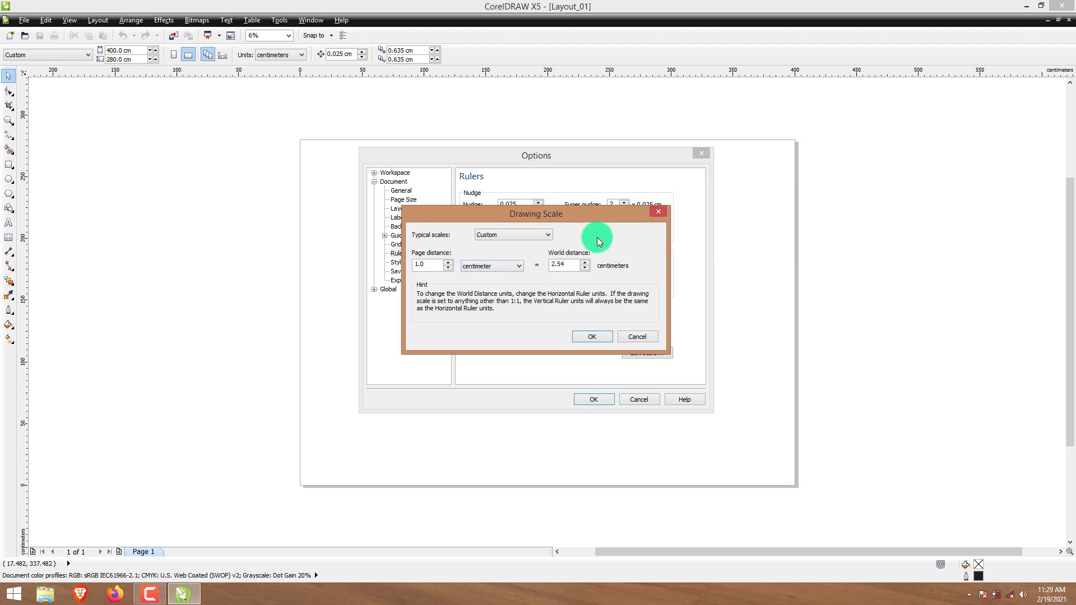
double_click(562, 263)
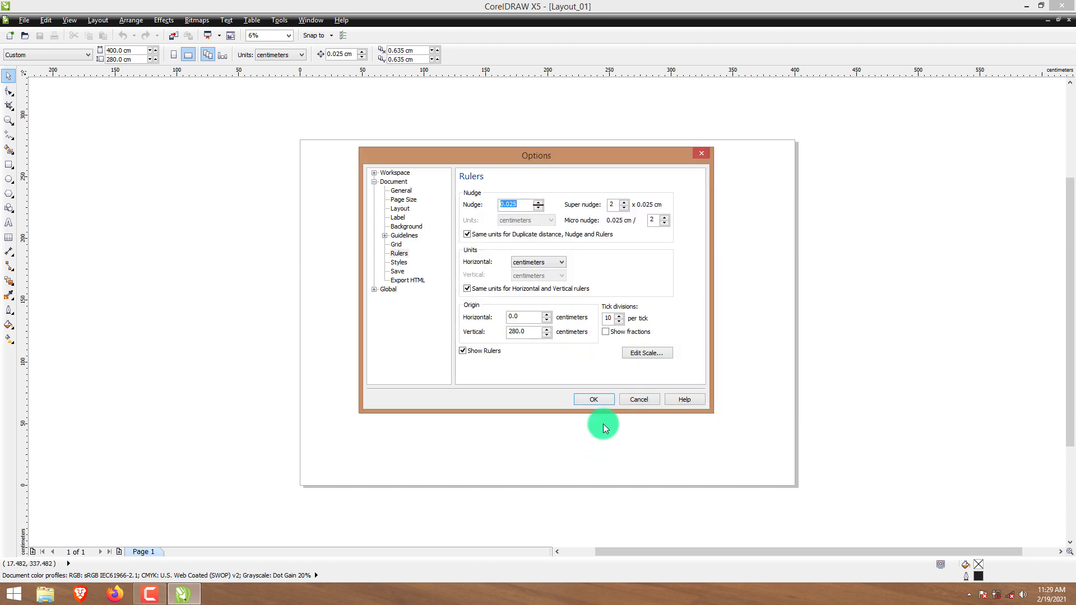
click(604, 399)
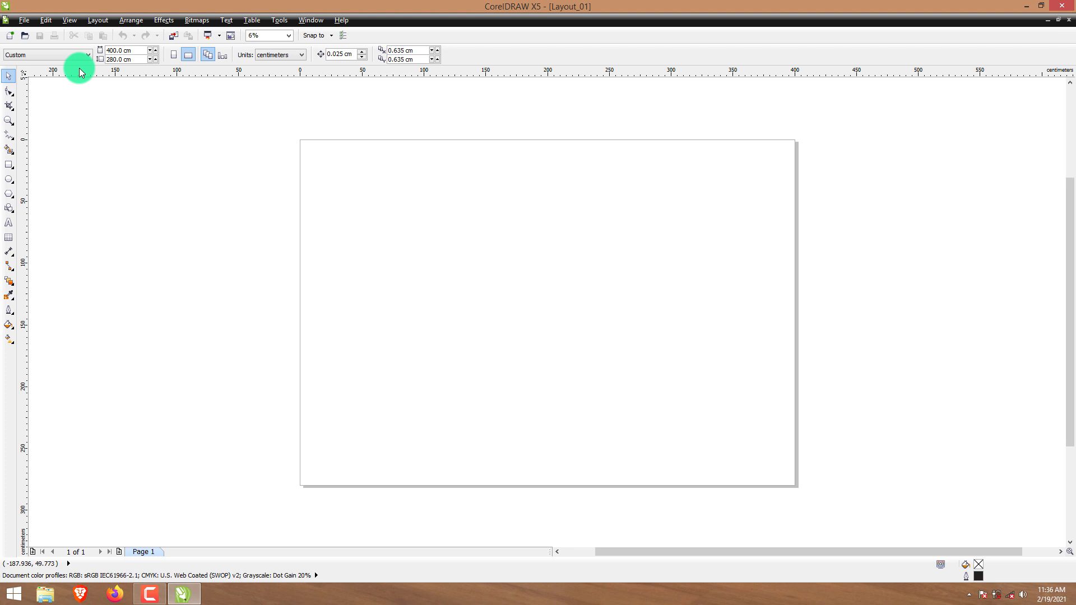
- Try a horizontal guideline about 100 cm below the page's top edge and a vertical one about 100 cm from its left edge, and delete both
drag(79, 74, 86, 236)
drag(88, 264, 88, 267)
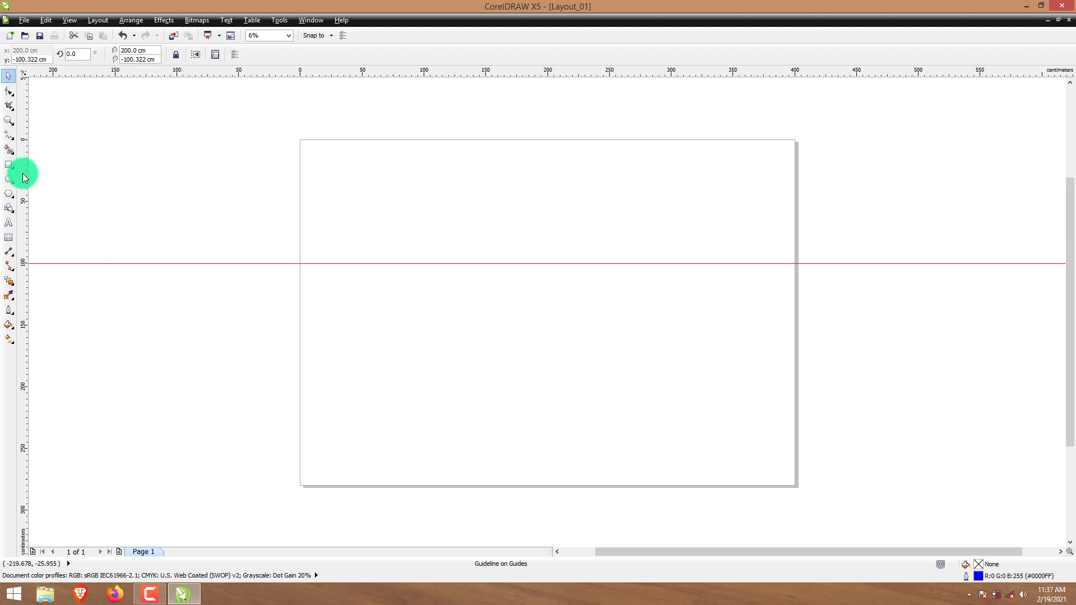
drag(25, 179, 424, 135)
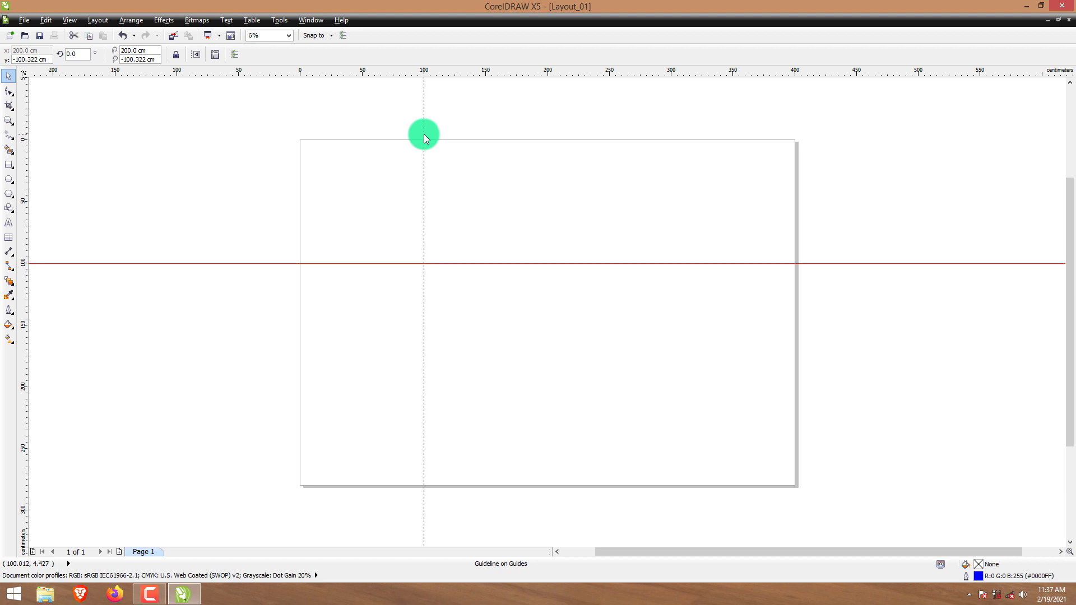
drag(424, 134, 423, 135)
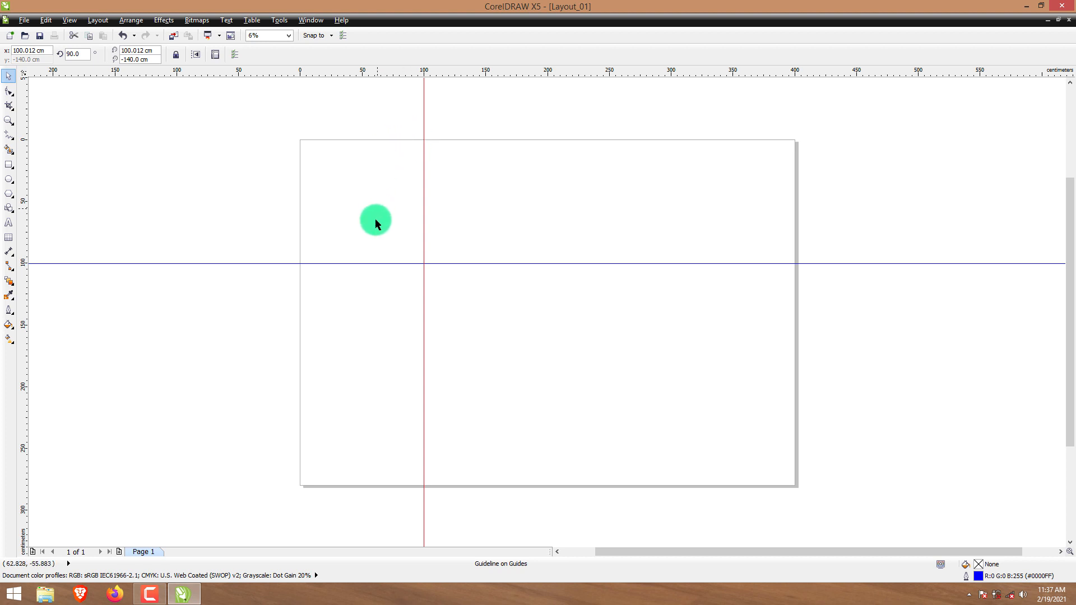
click(366, 263)
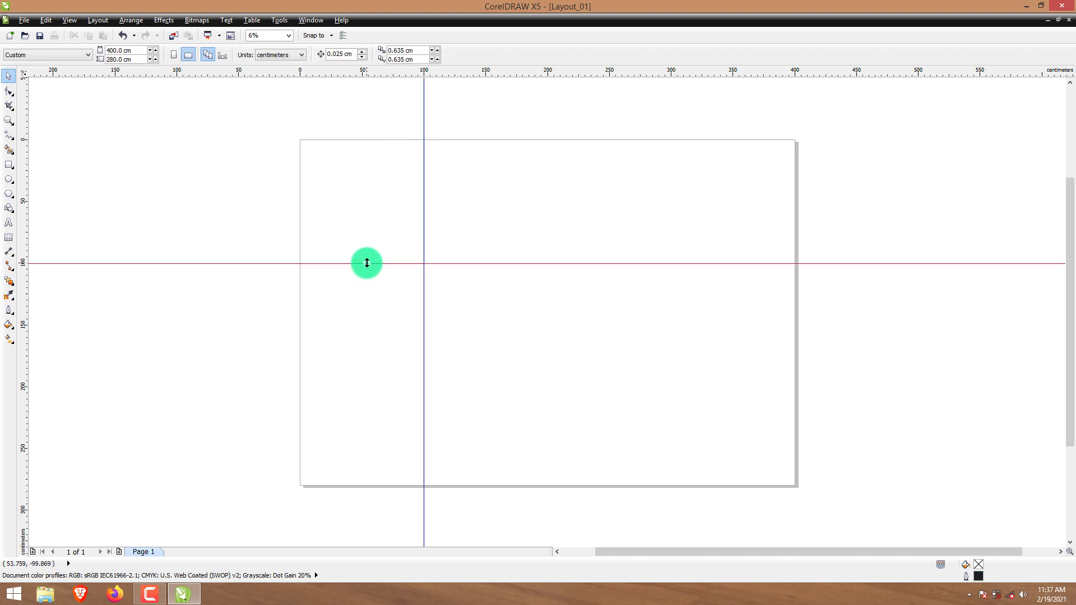
key(Delete)
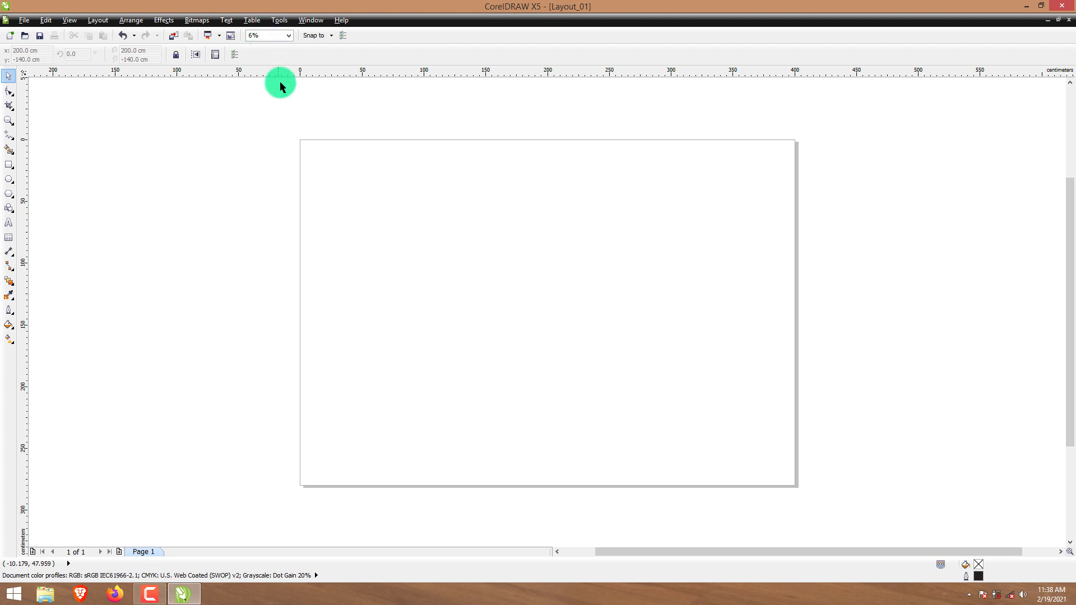
- Enable the Page Borders preset from the Corel guideline presets in the document options
click(278, 20)
click(276, 33)
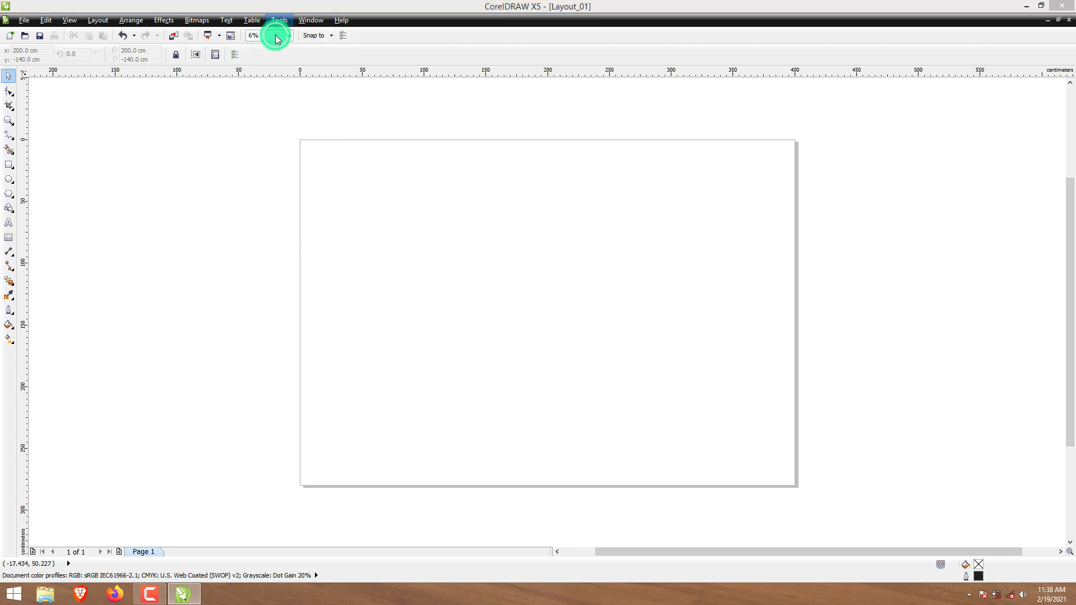
click(375, 184)
click(375, 183)
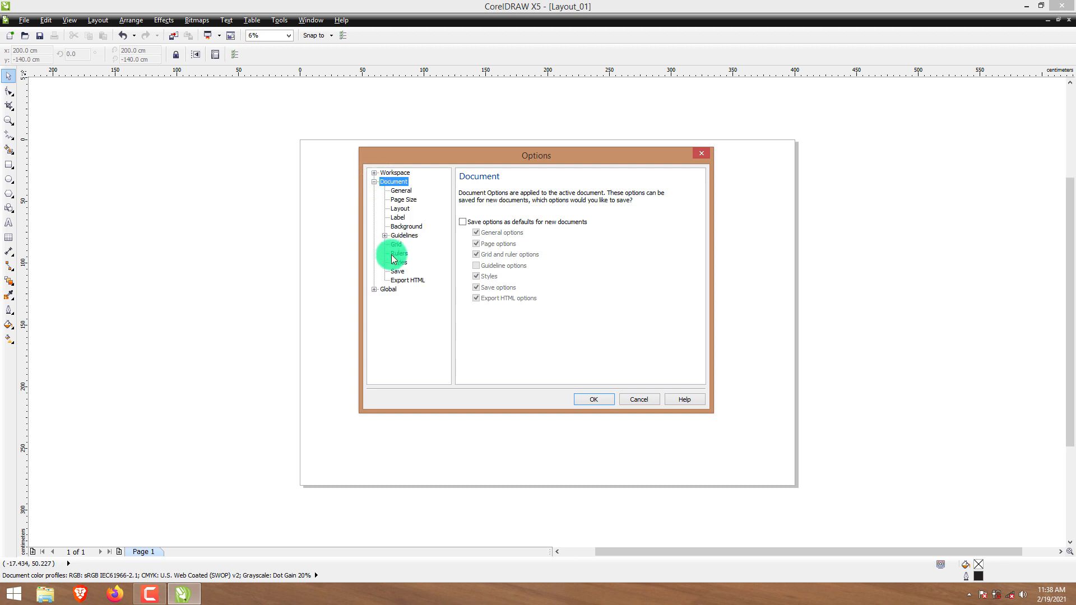
click(384, 235)
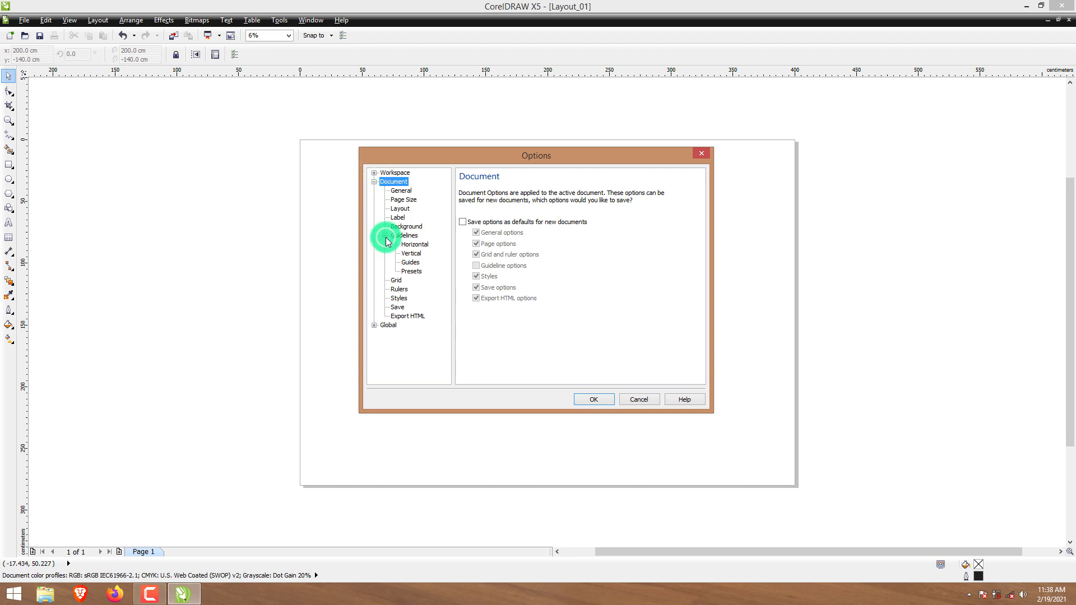
click(411, 272)
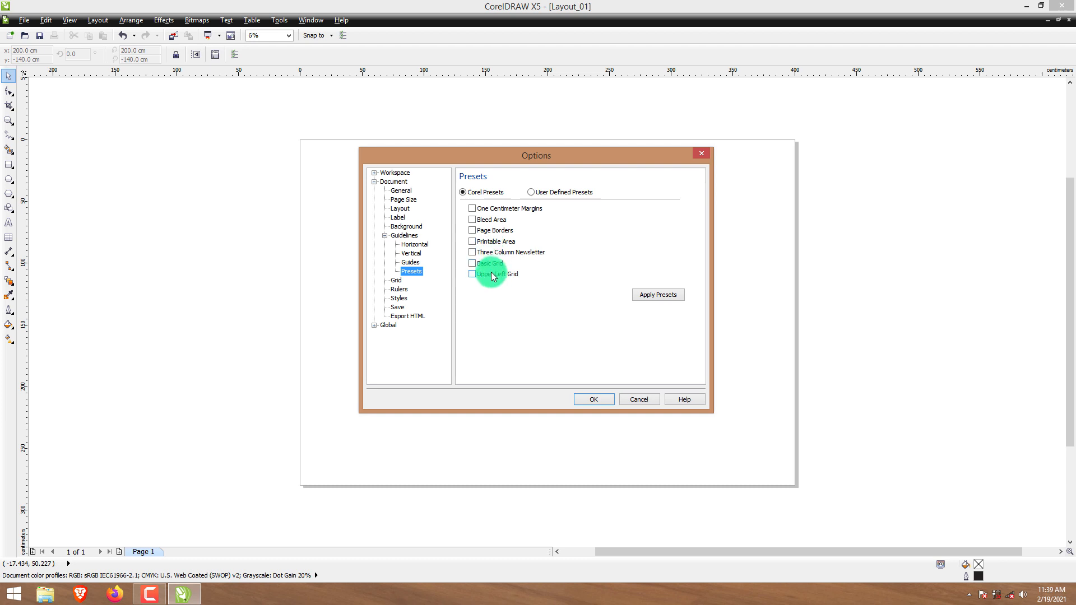
click(508, 234)
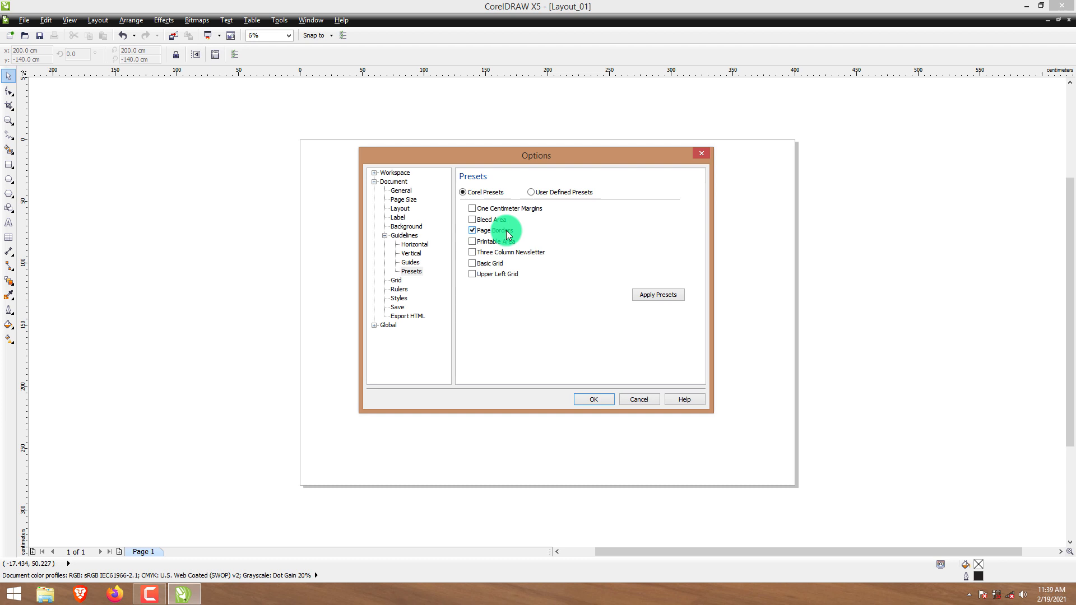
click(533, 192)
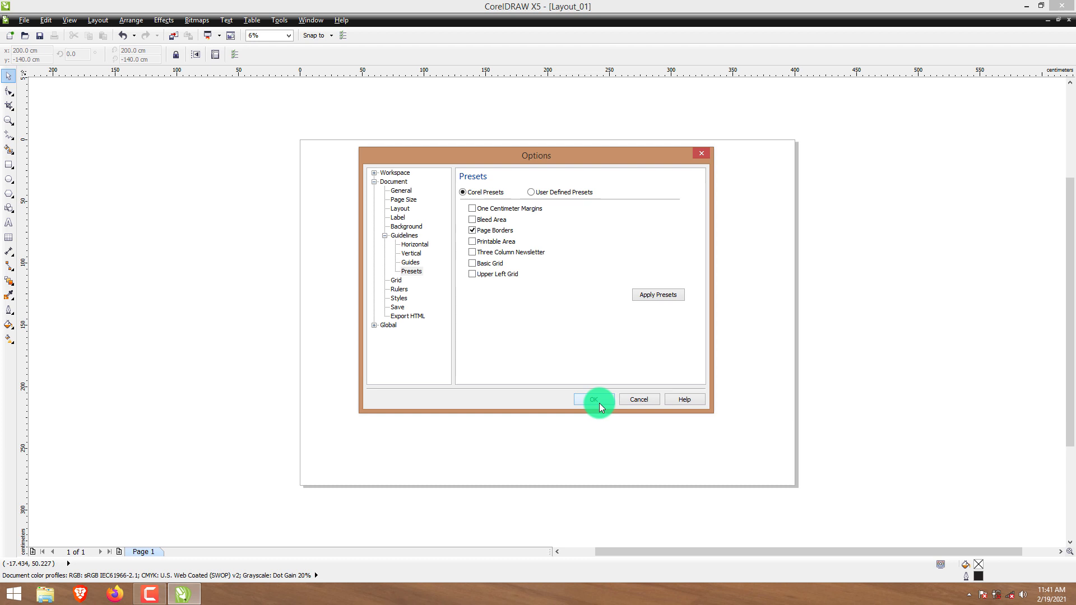
click(600, 398)
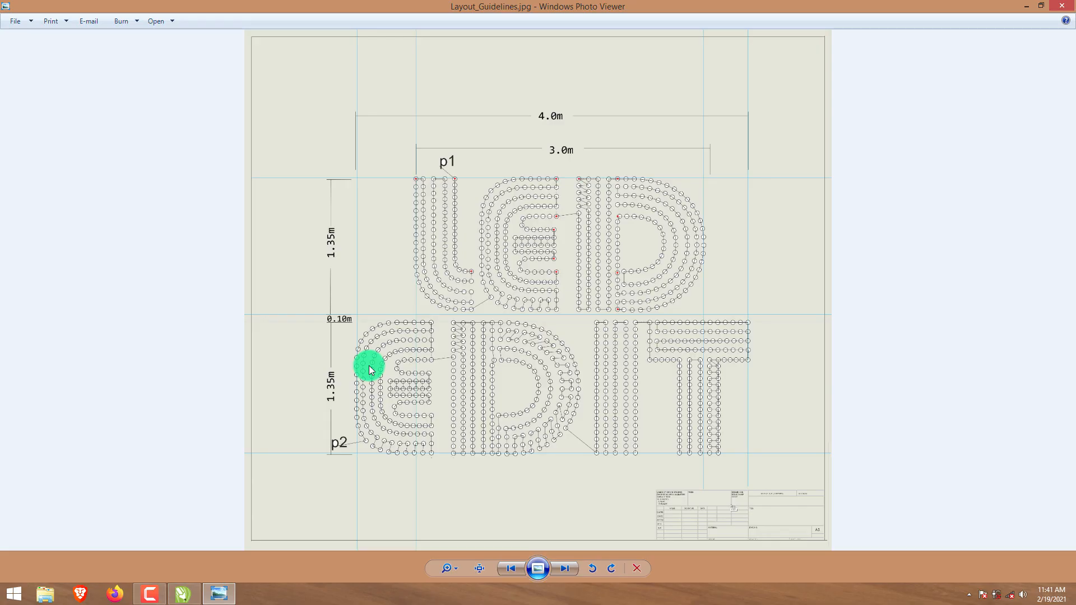
- Examine the dimensions and guidelines around both letter rows in Layout_Guidelines.jpg in Windows Photo Viewer
scroll(365, 365, up, 3)
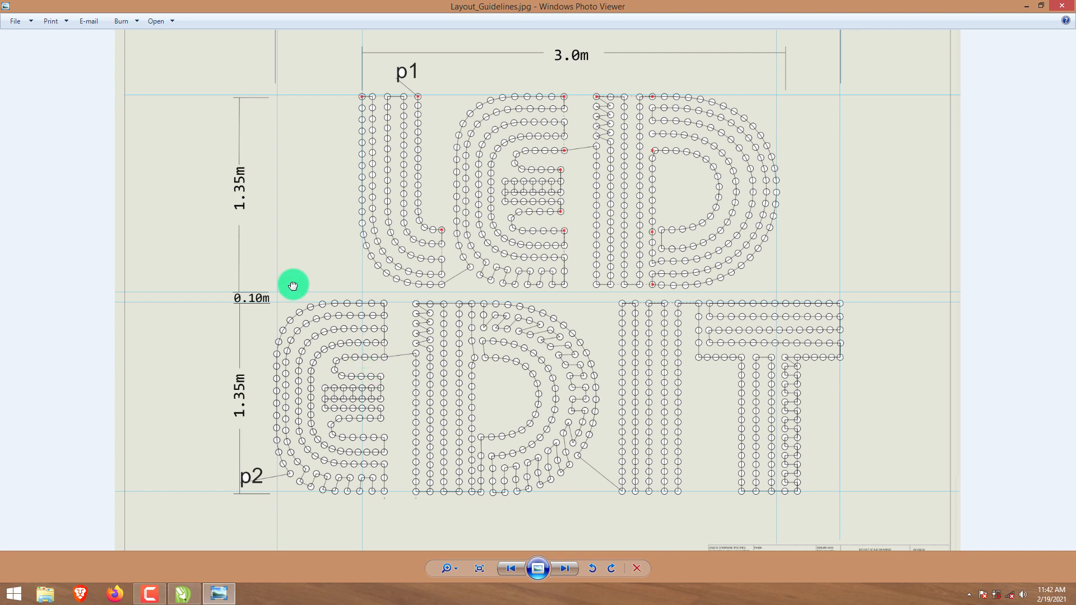
drag(293, 286, 367, 440)
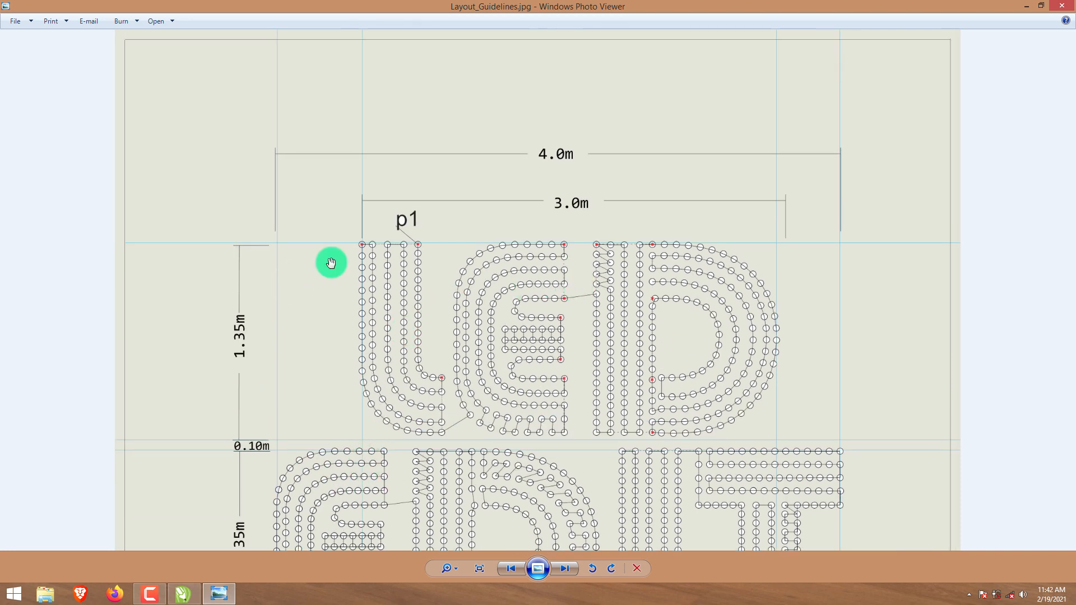
drag(667, 399, 725, 274)
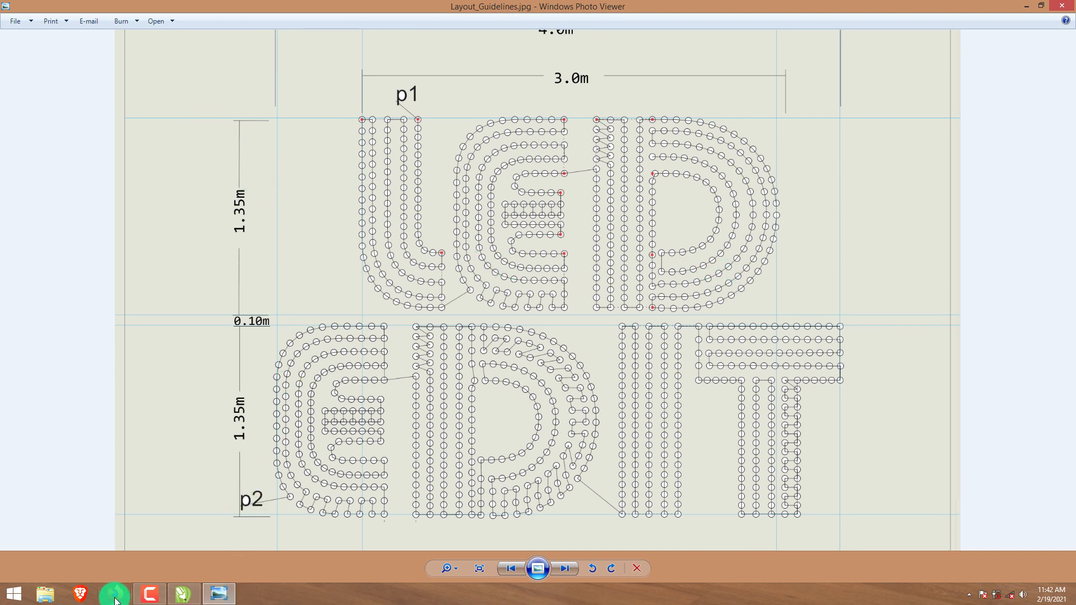
click(185, 597)
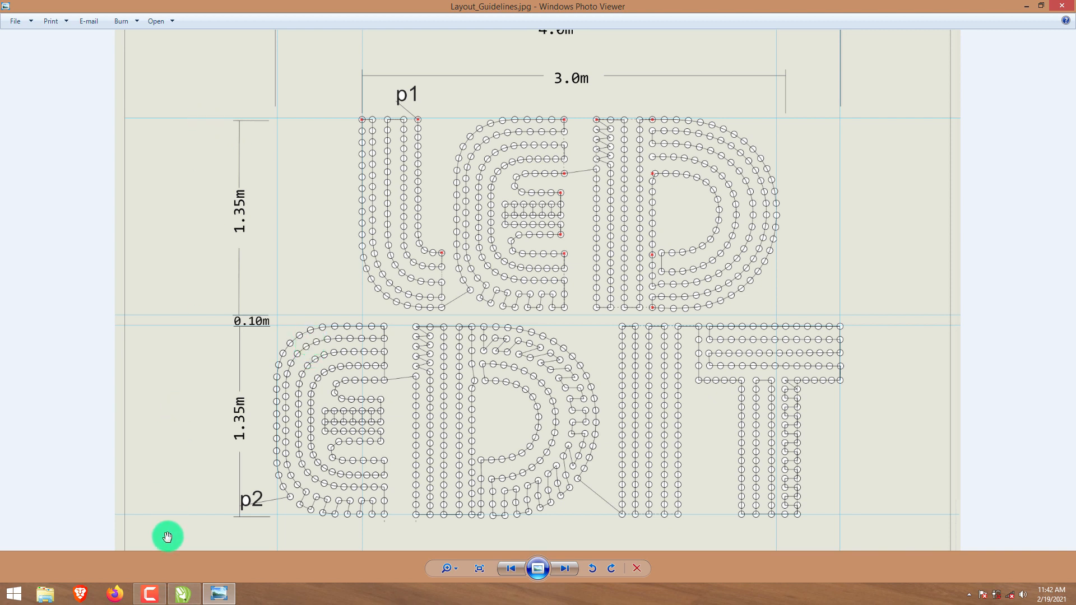
- Examine the row heights and the gap between the two letter rows in Layout_Guidelines.jpg in Windows Photo Viewer
click(226, 599)
click(188, 596)
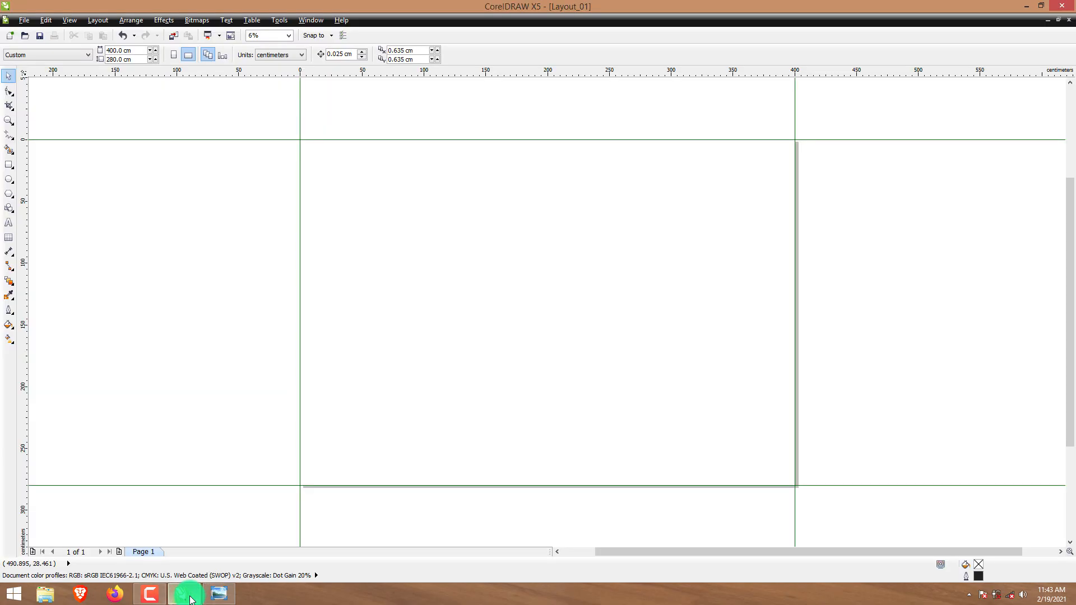
click(189, 596)
click(220, 596)
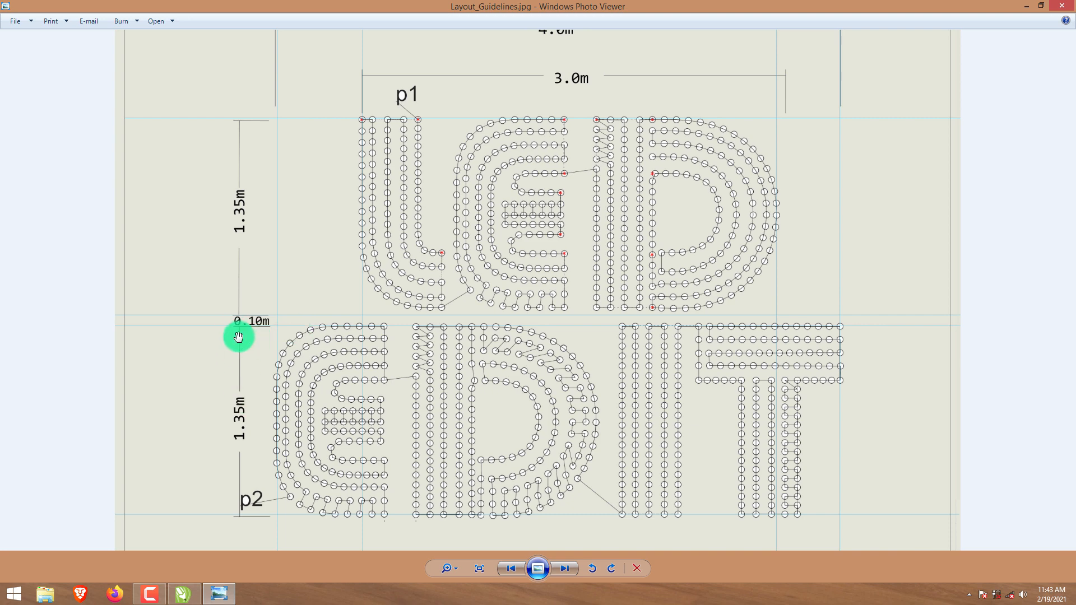
scroll(237, 333, up, 2)
scroll(282, 343, down, 2)
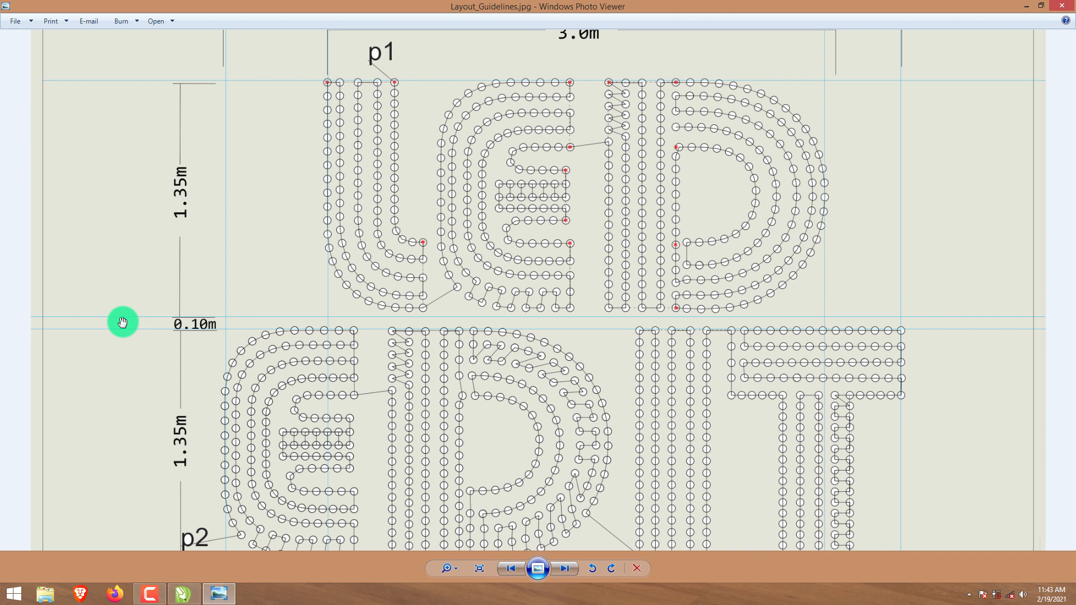
- Back in CorelDRAW, enable snapping to the grid and place a horizontal guideline 135 cm below the page's top edge
key(alt+Tab)
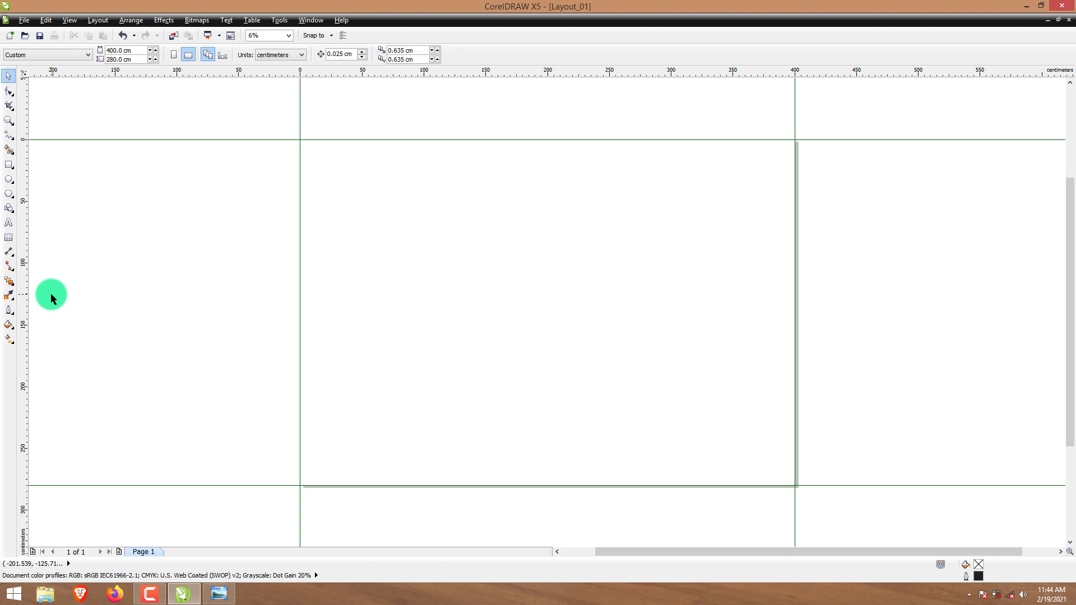
scroll(50, 292, up, 2)
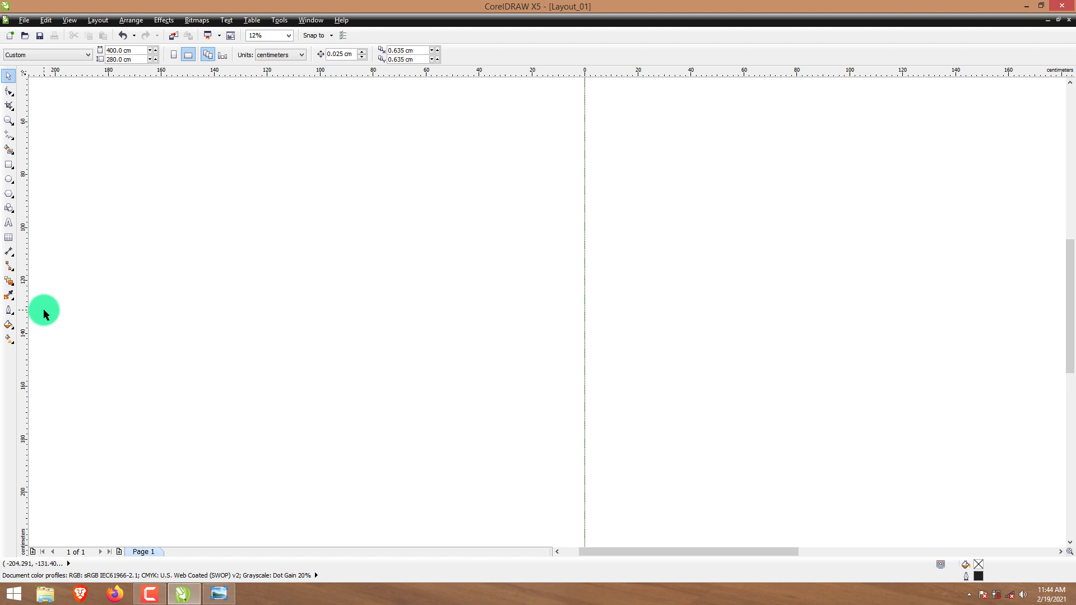
scroll(45, 314, up, 2)
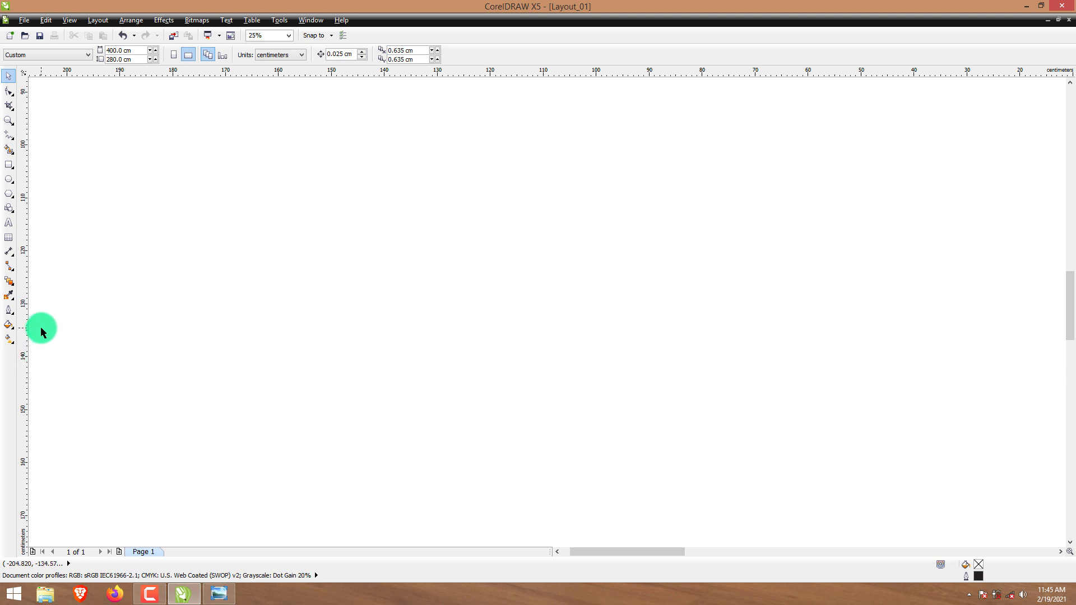
scroll(40, 326, up, 1)
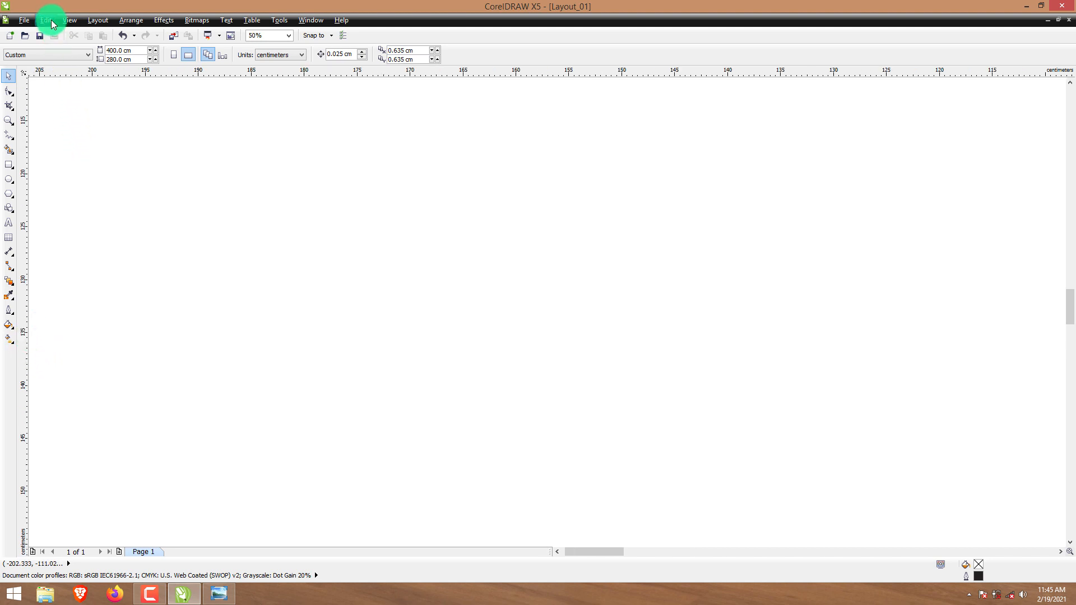
click(69, 20)
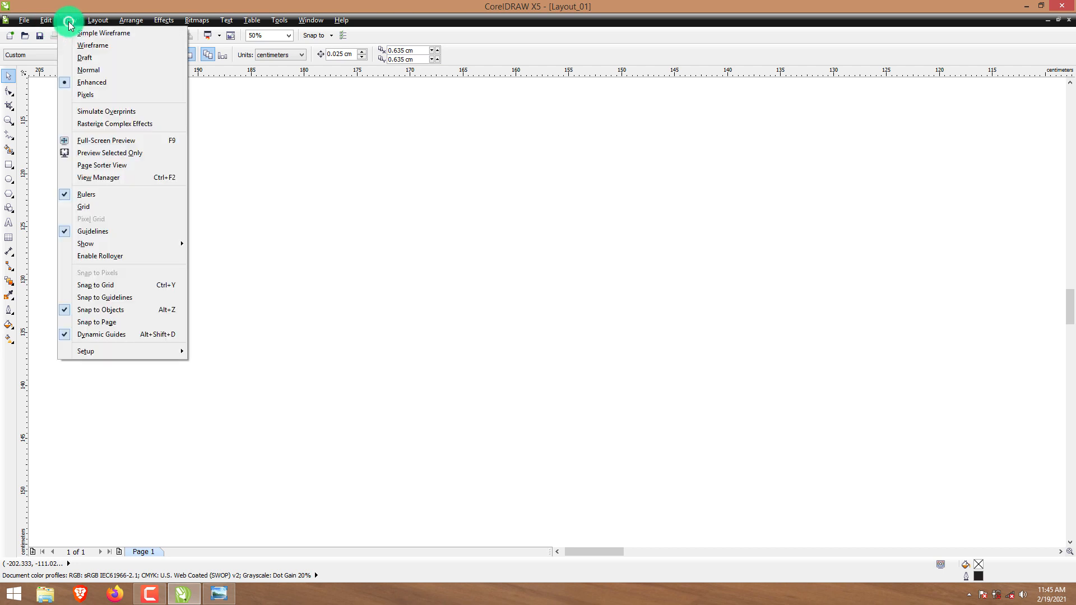
click(118, 283)
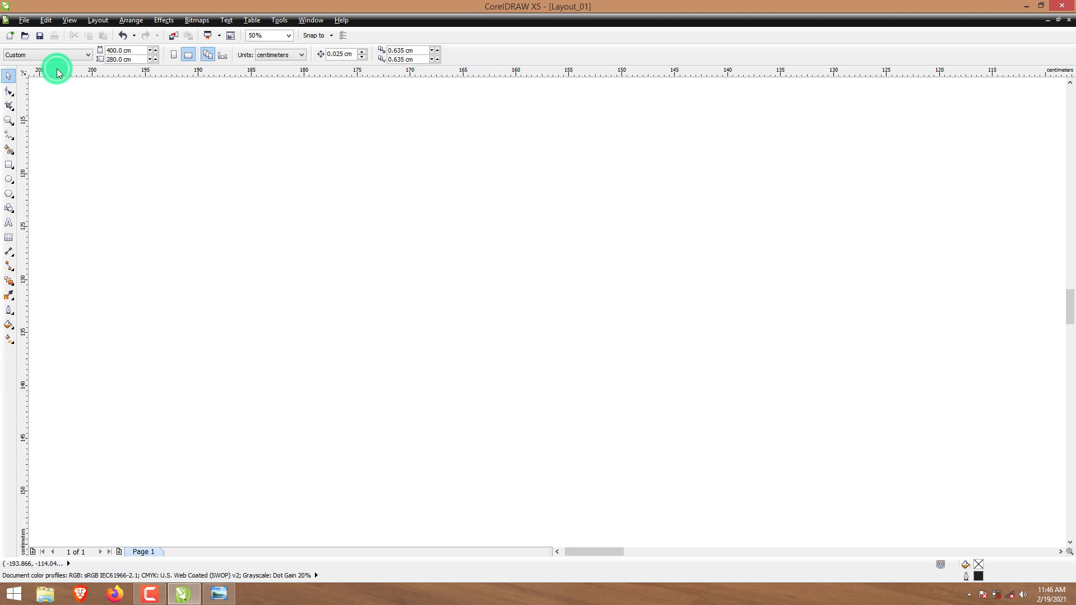
drag(58, 72, 112, 334)
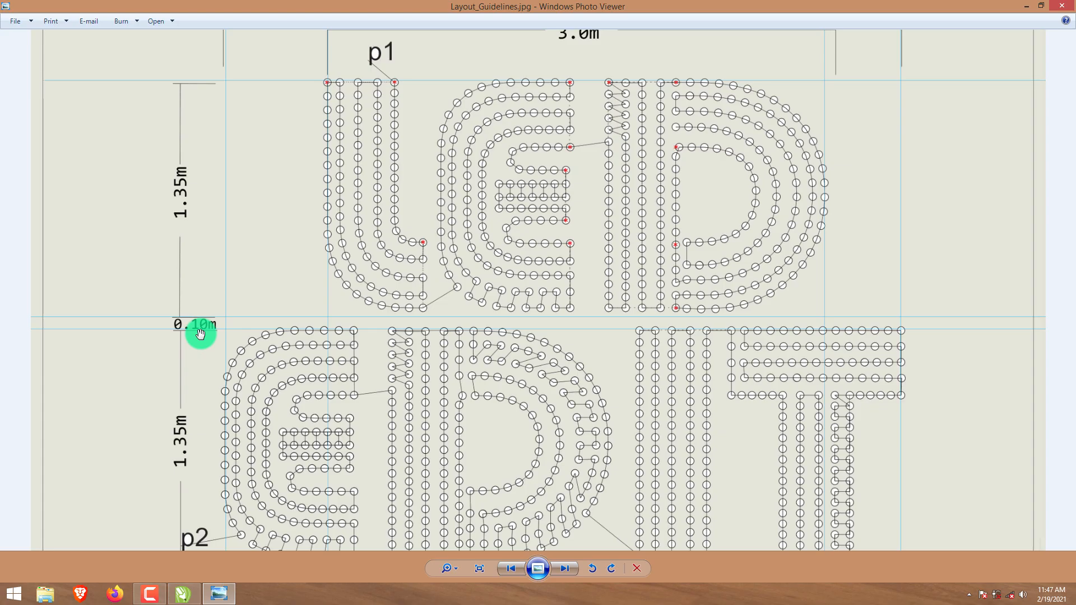
- Check the gap between the letter rows in the layout image and place a second horizontal guideline 145 cm below the page's top edge
scroll(200, 334, up, 3)
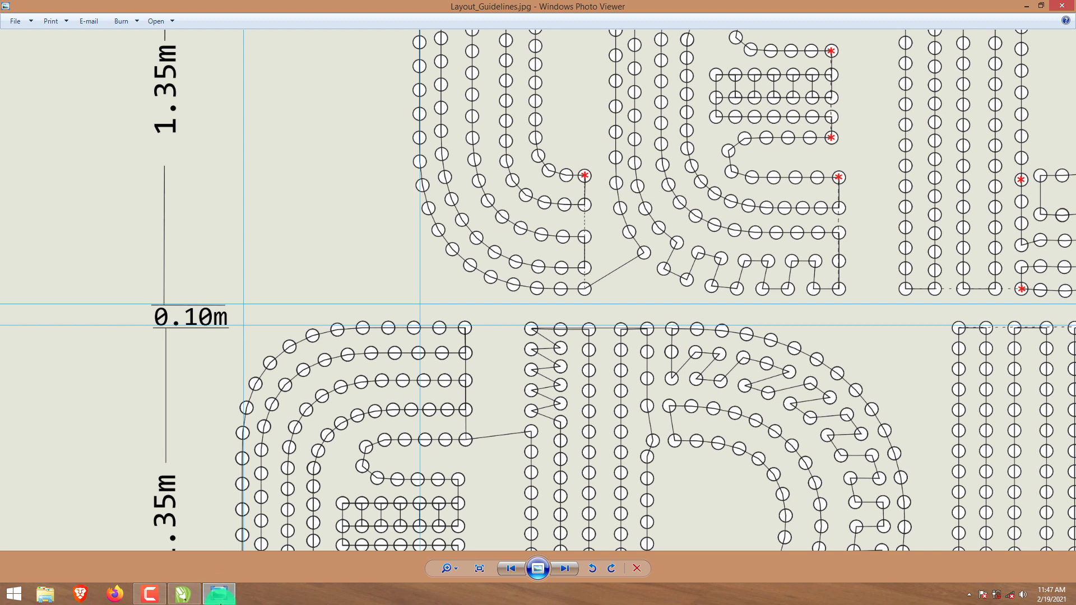
click(219, 594)
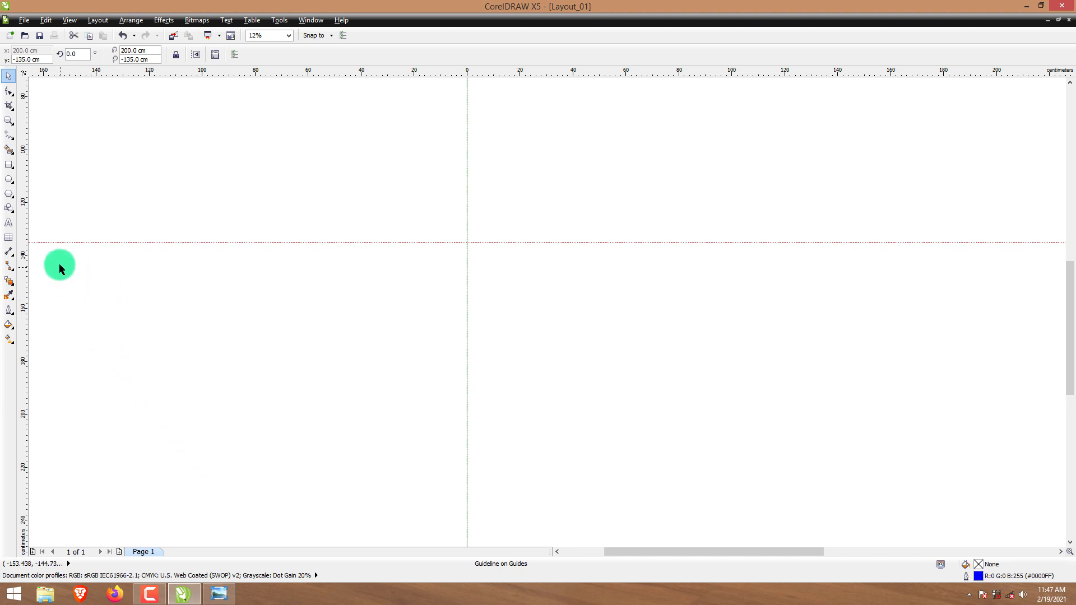
scroll(57, 287, up, 2)
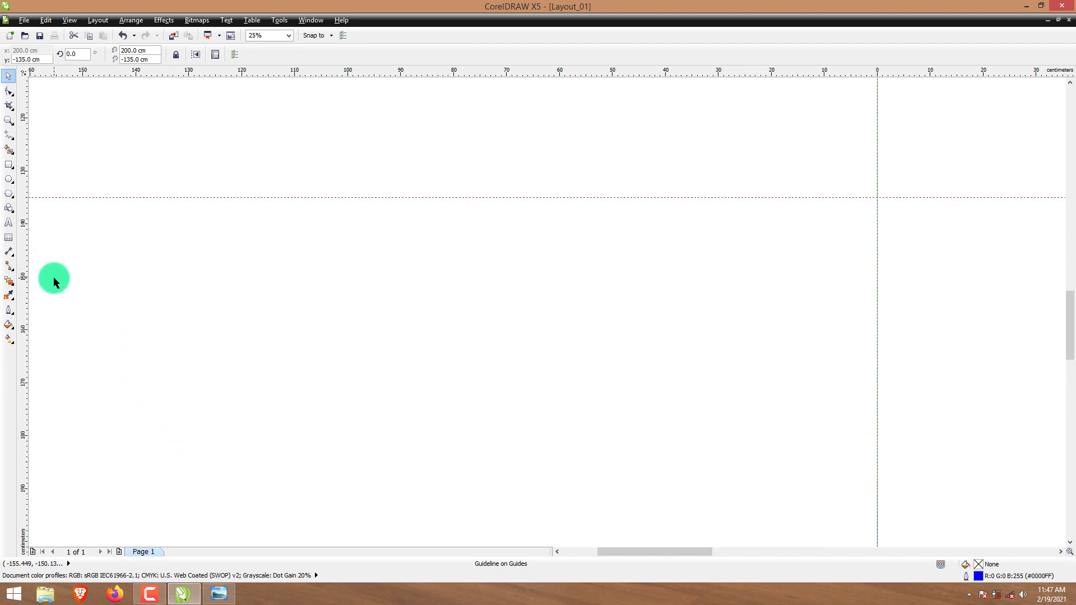
scroll(42, 231, up, 2)
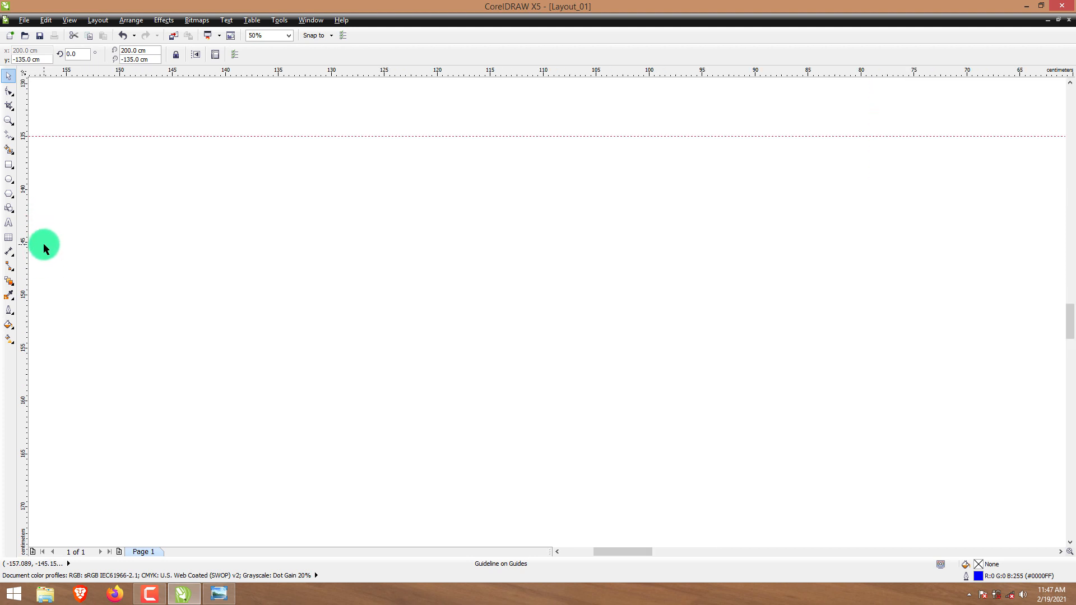
drag(78, 73, 79, 243)
key(shift+F4)
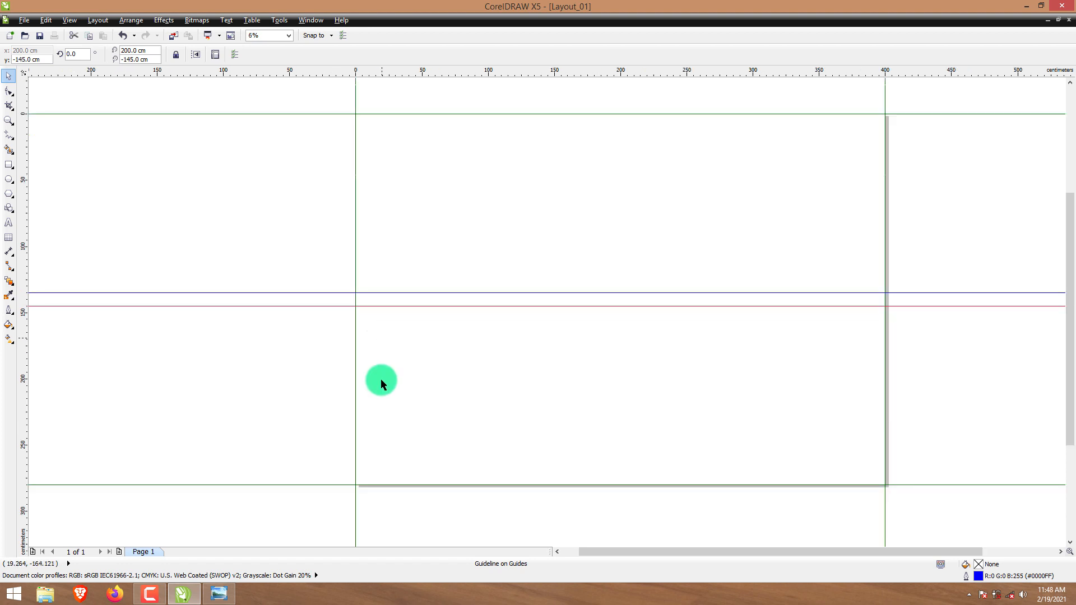
- Consult the layout image again and place a vertical guideline 50 cm from the page's left edge
click(218, 594)
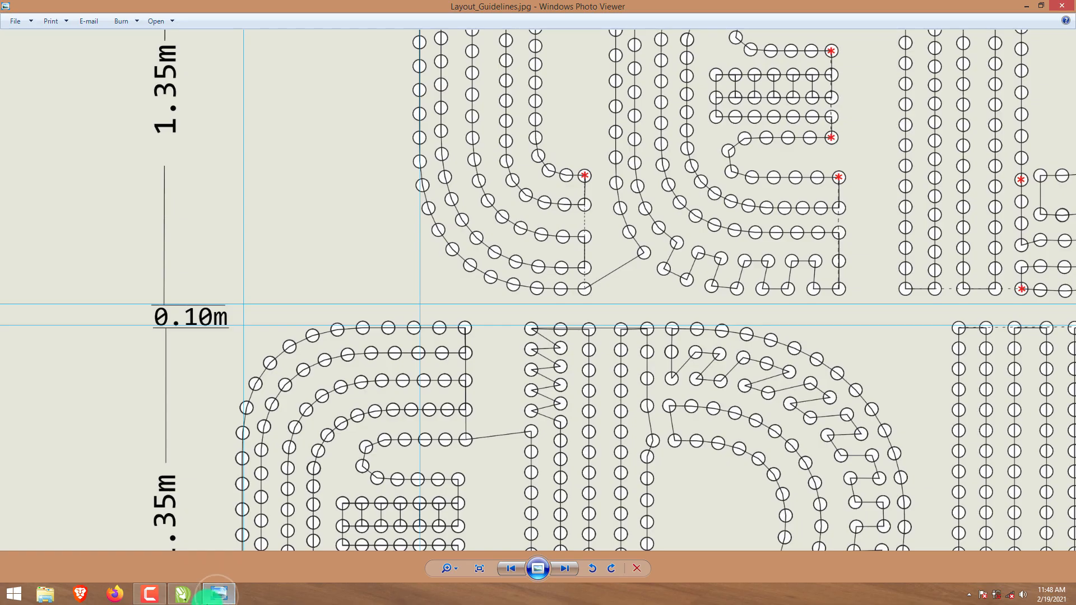
scroll(356, 497, down, 5)
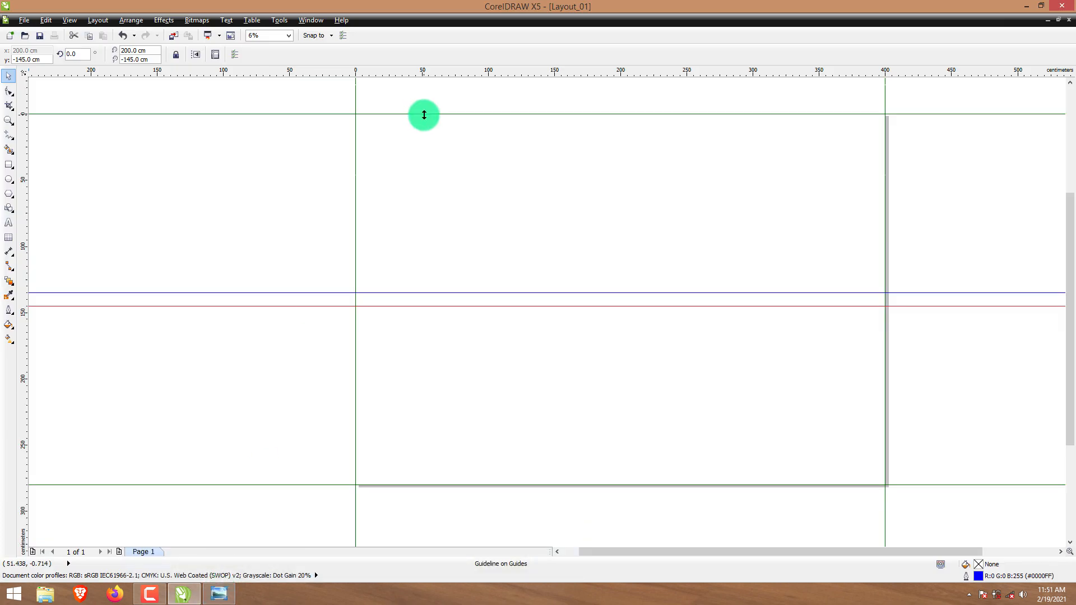
scroll(423, 122, up, 3)
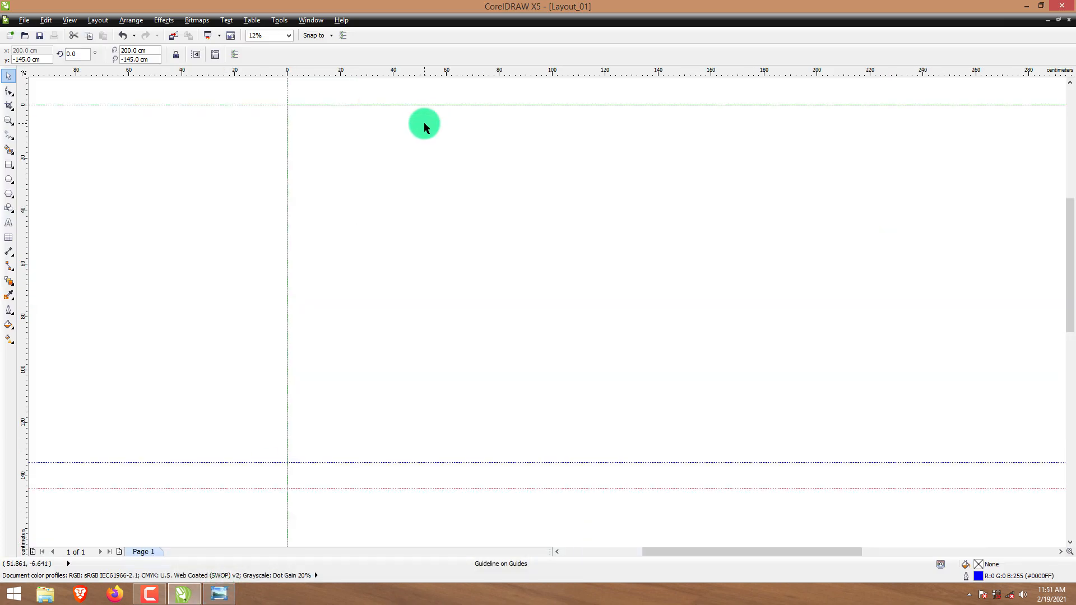
scroll(23, 218, up, 1)
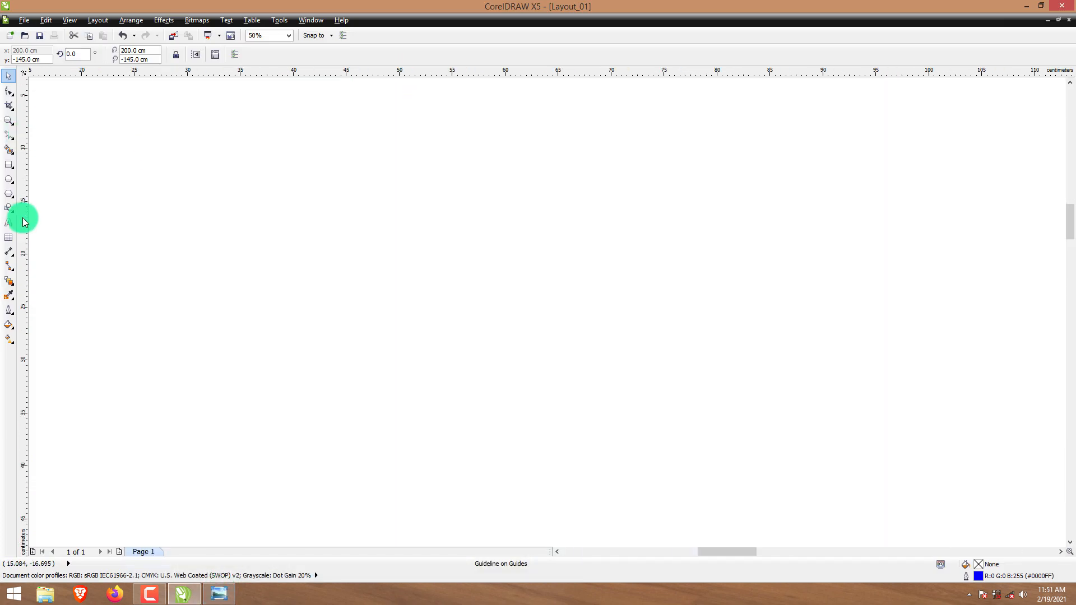
drag(23, 222, 399, 140)
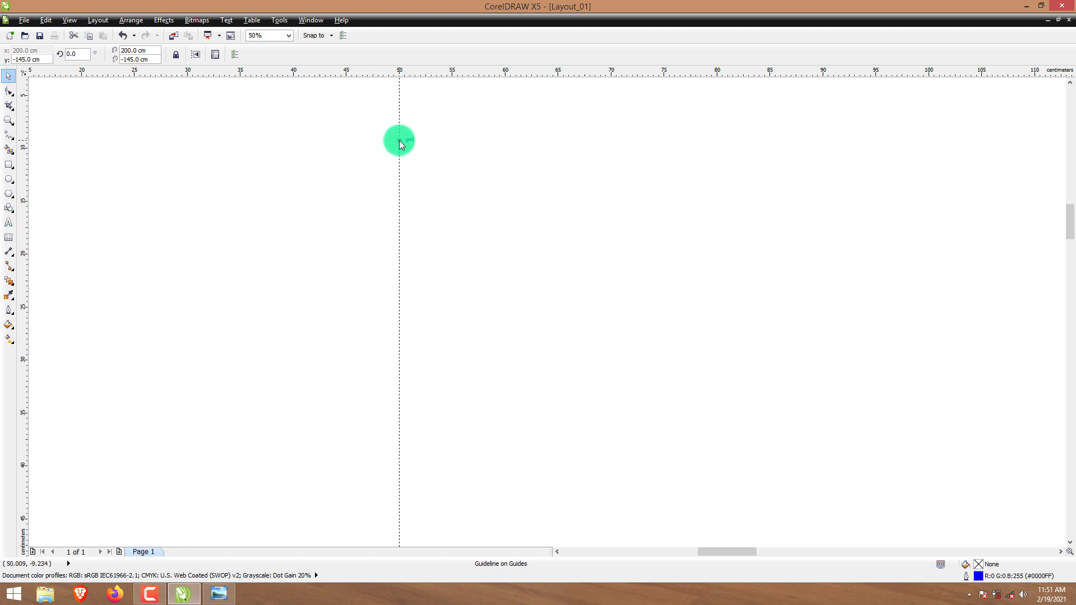
drag(399, 140, 399, 140)
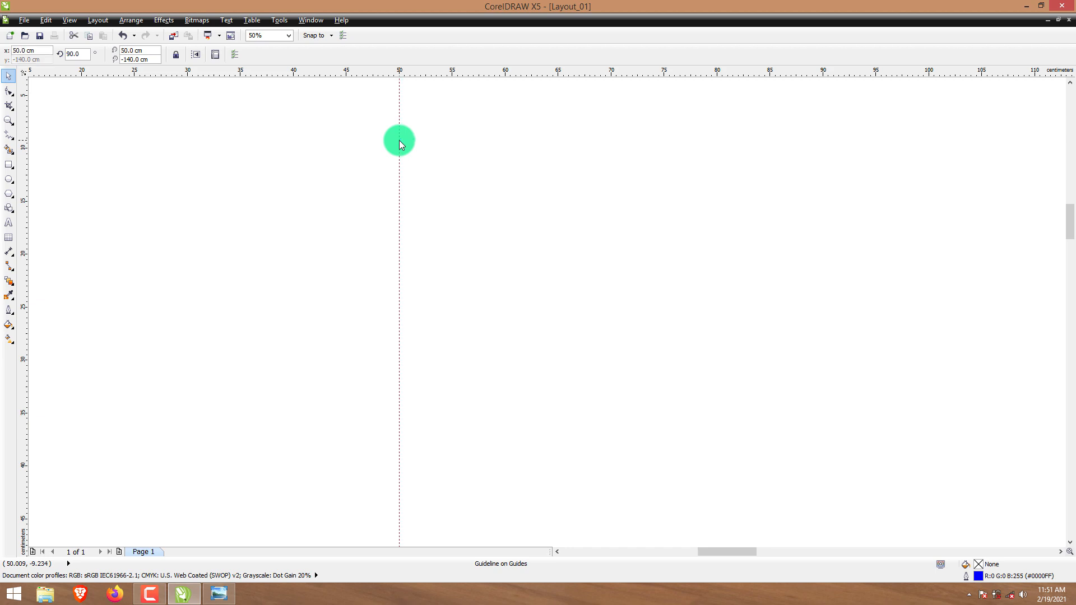
- Check the upper row's width in the layout image and place a vertical guideline 350 cm from the page's left edge
scroll(470, 321, down, 1)
click(218, 594)
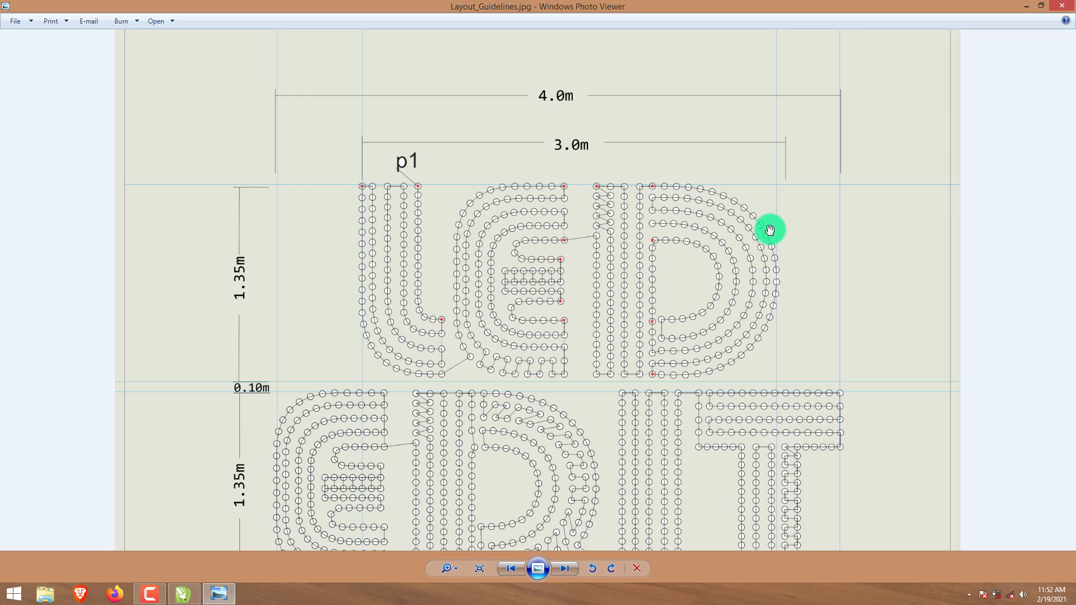
click(1026, 5)
drag(24, 234, 635, 170)
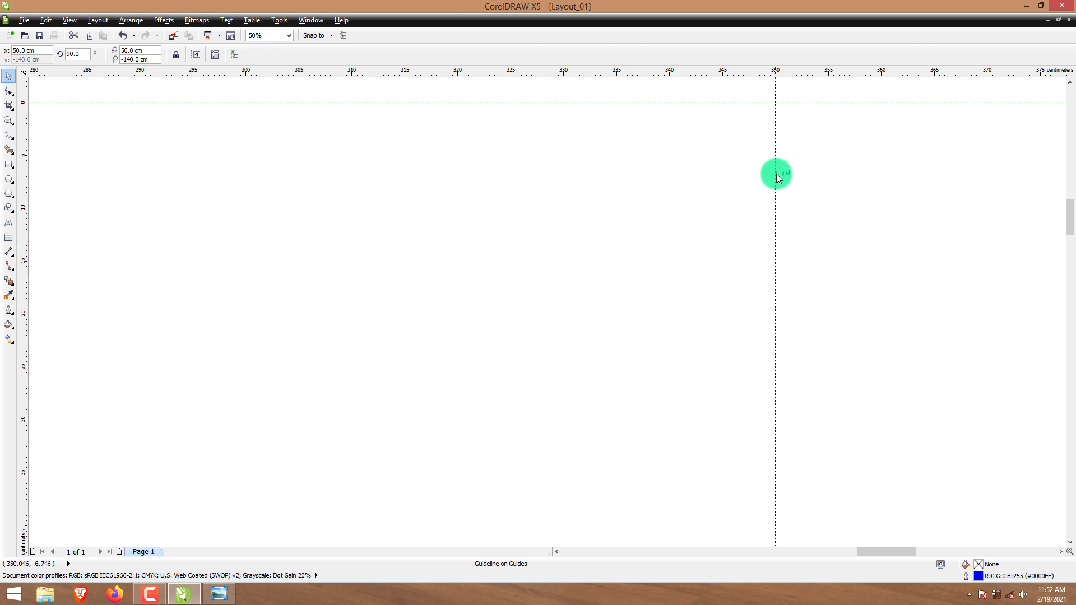
drag(776, 174, 775, 174)
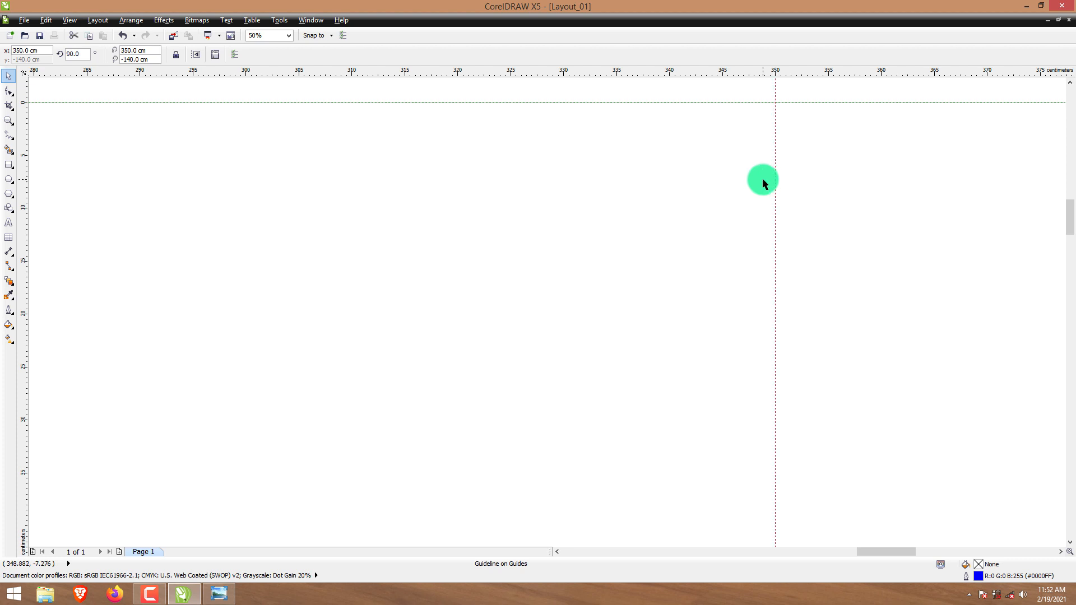
scroll(762, 177, down, 3)
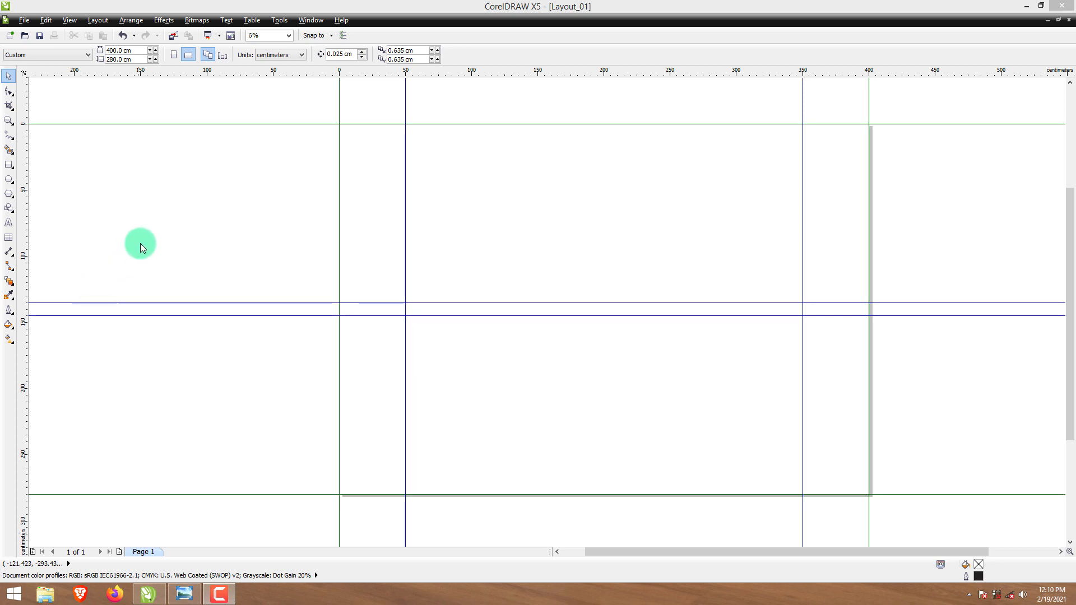
- Show the Object Manager and select the Guides layer under Page 1
click(311, 21)
mouse_move(385, 116)
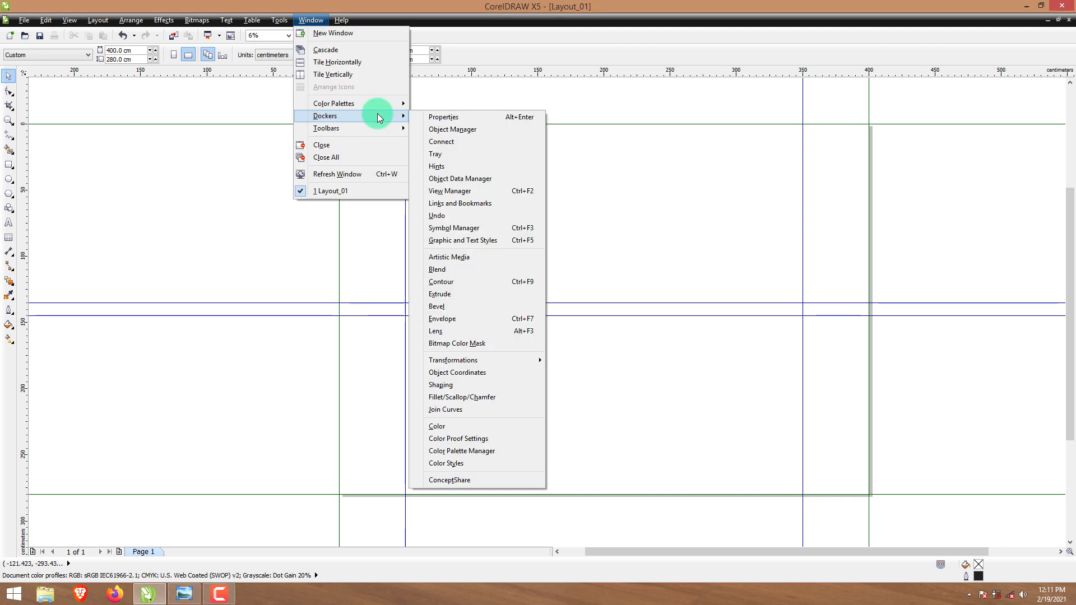
click(460, 133)
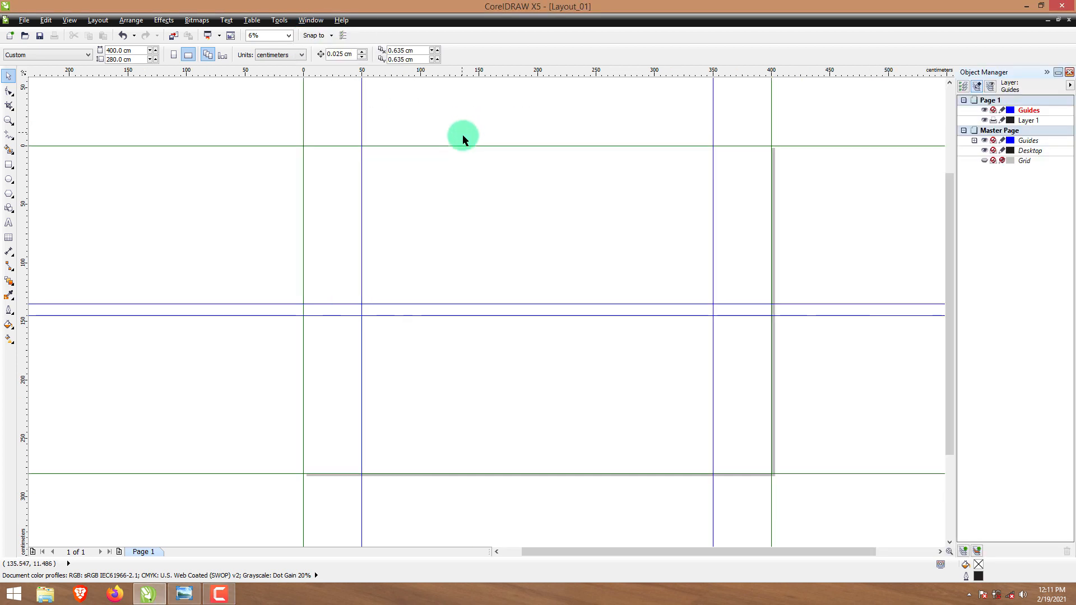
click(1028, 115)
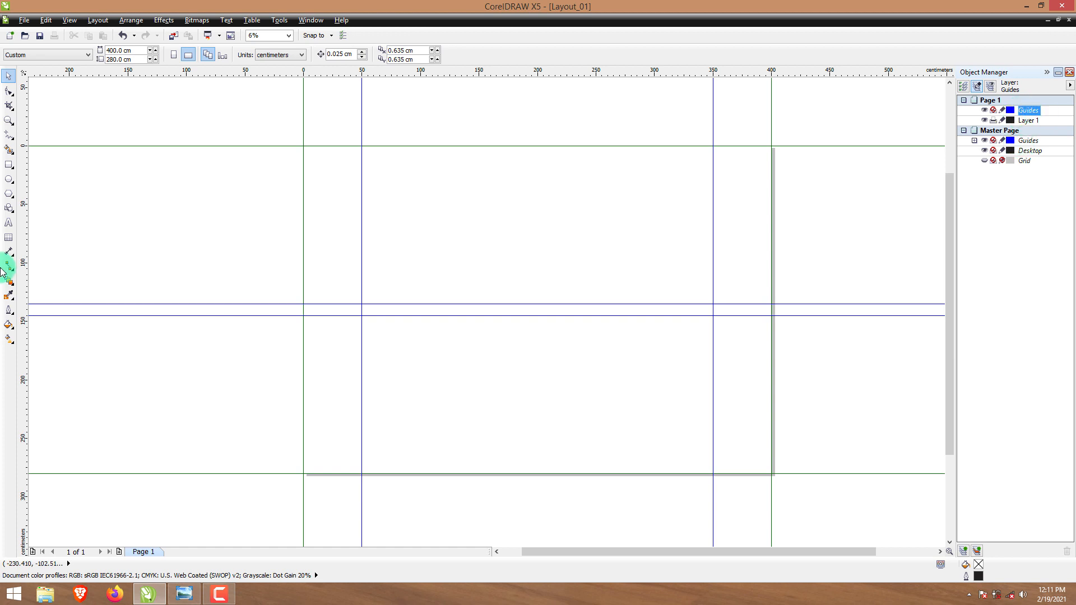
- Add the artistic text "LED" in 2,000 pt Arial above the horizontal guidelines, between the 50 cm and 350 cm vertical ones
click(9, 223)
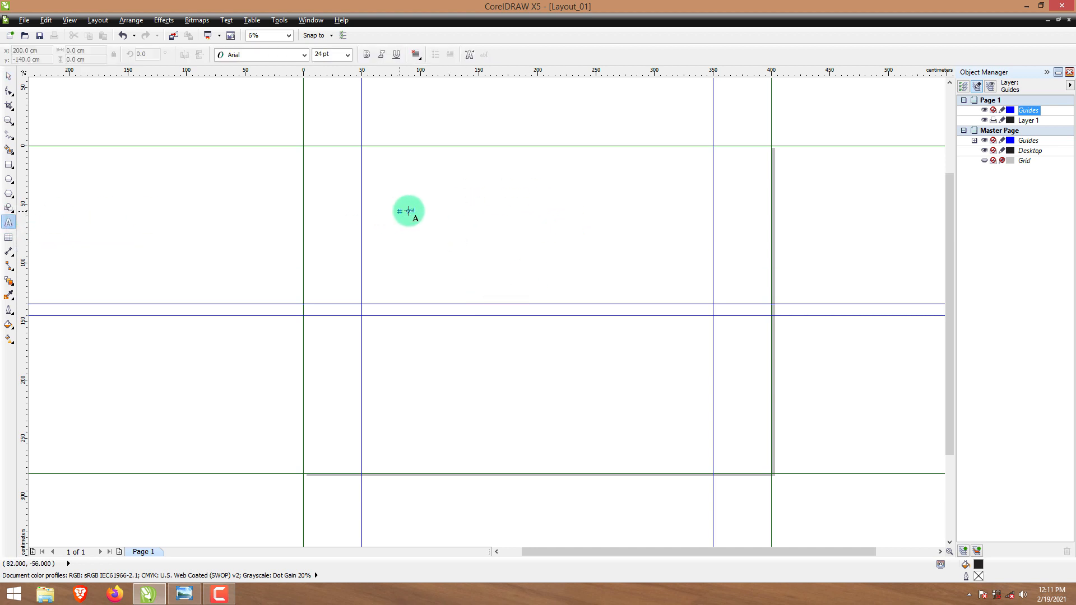
click(441, 255)
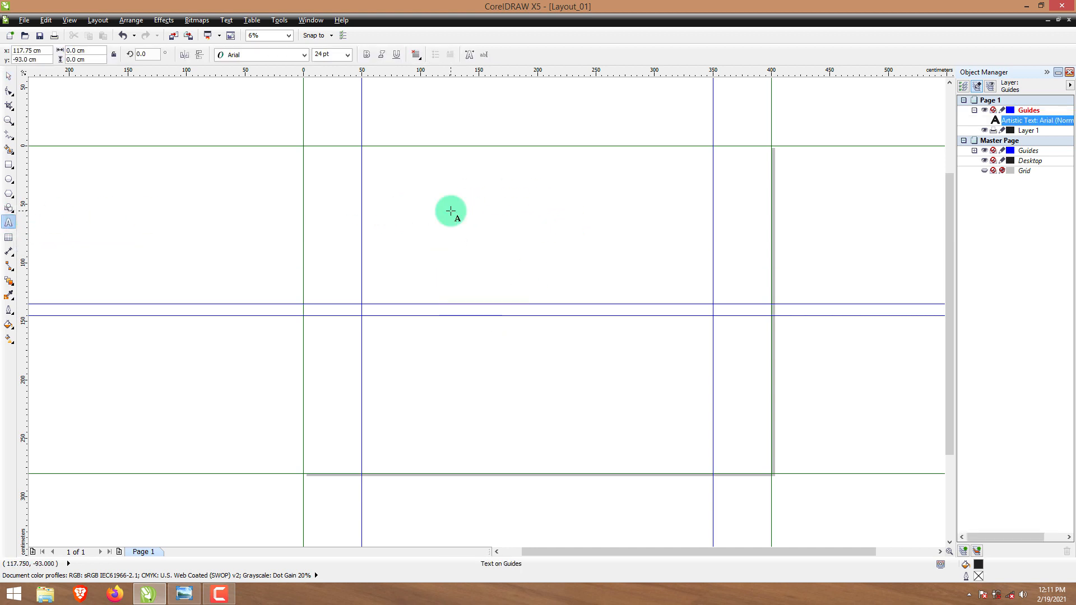
text(LED)
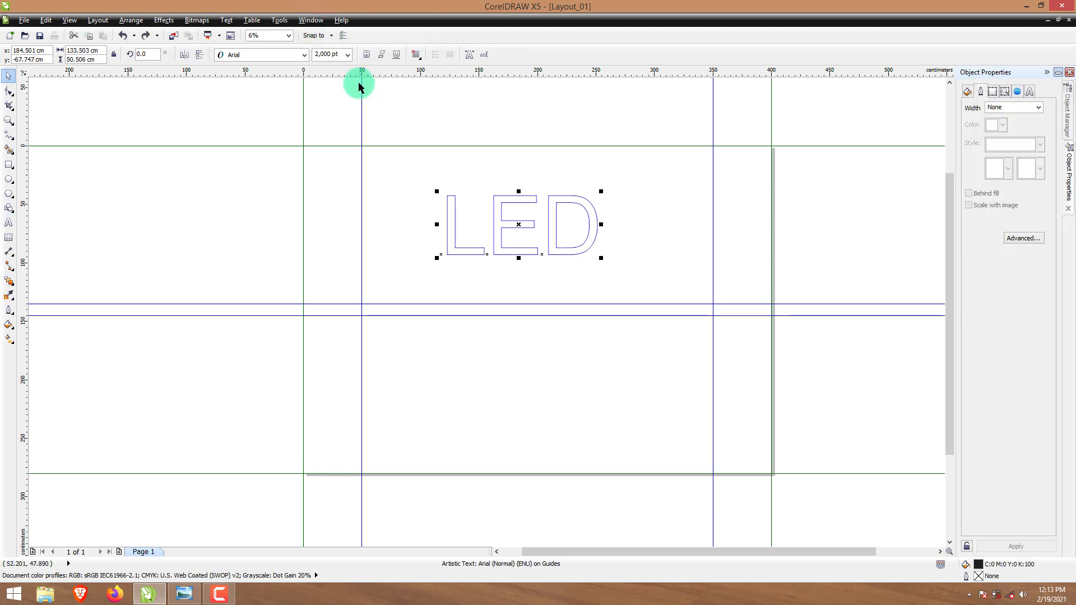
- Set the LED text in Bauhaus 93 at 3,000 pt and convert it to curves
click(301, 56)
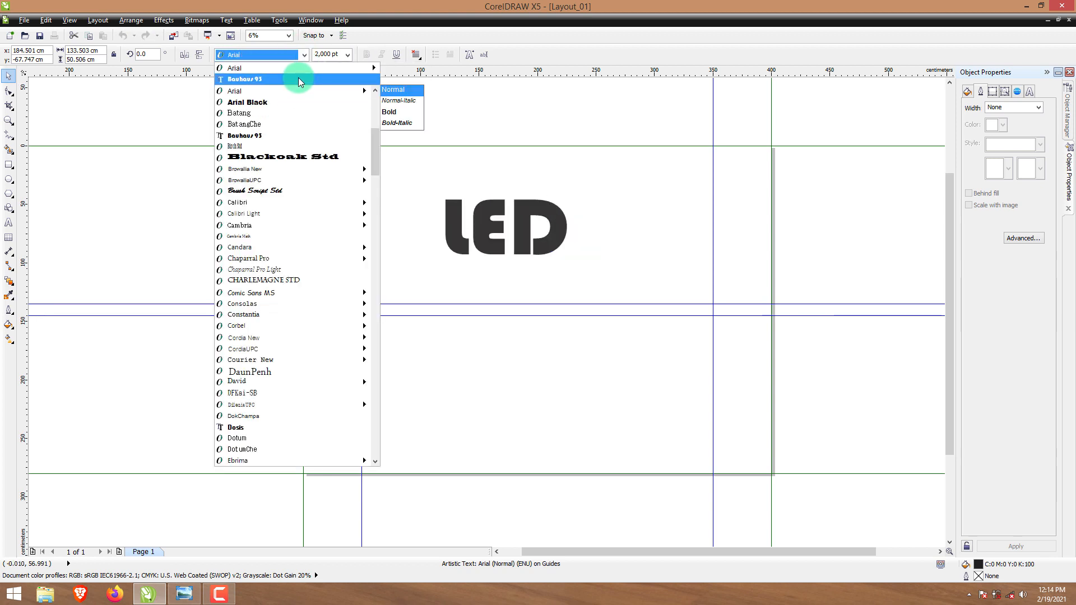
click(298, 79)
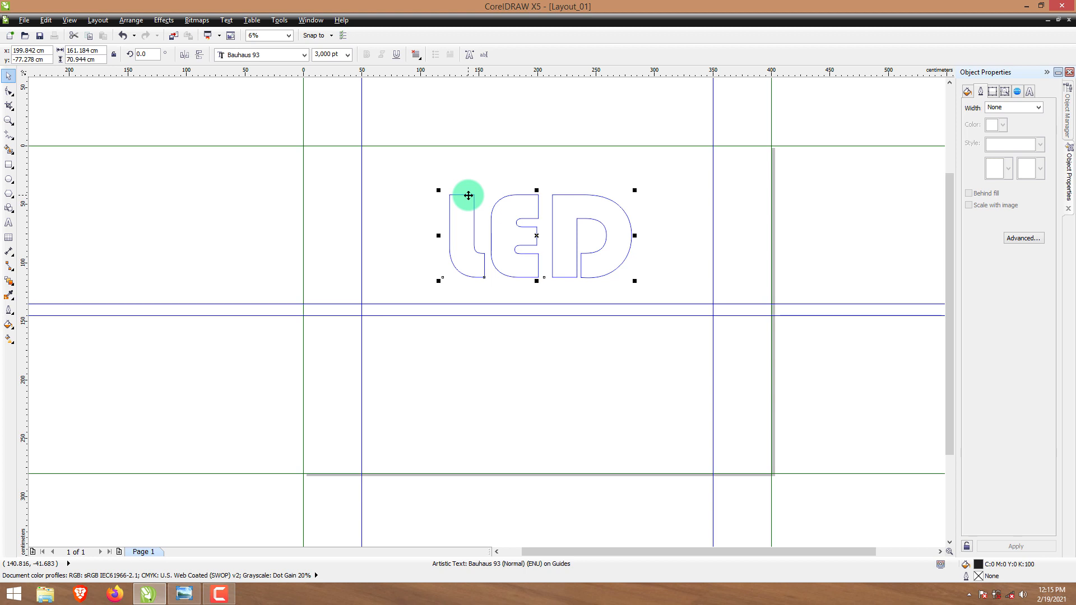
right_click(527, 243)
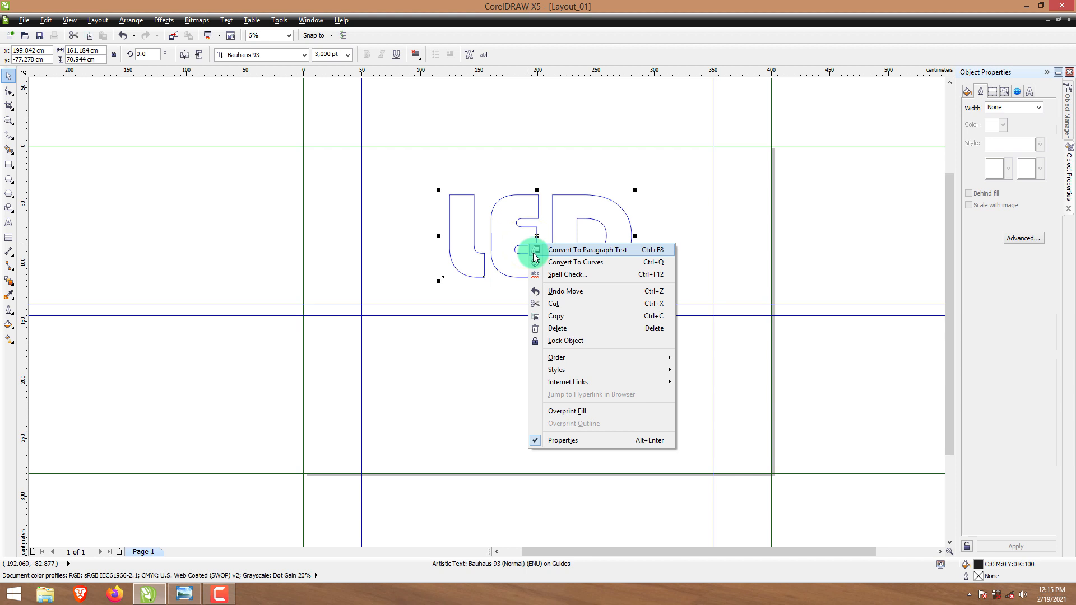
click(540, 263)
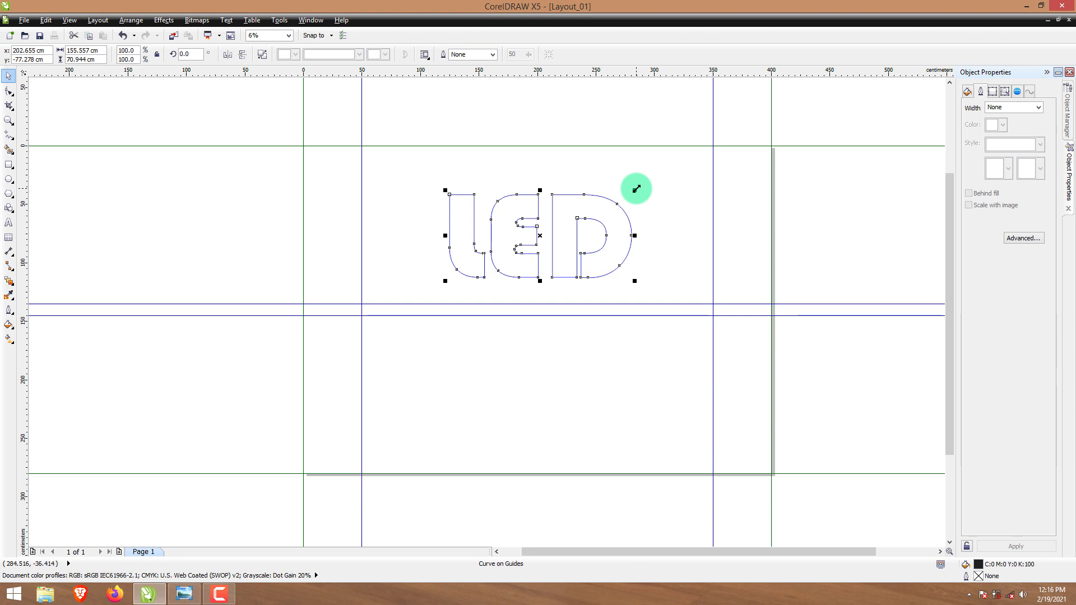
- Enlarge the LED curve proportionally to about 296.5 × 135.25 cm and move it between the page's top edge and the upper horizontal guideline
drag(636, 189, 709, 156)
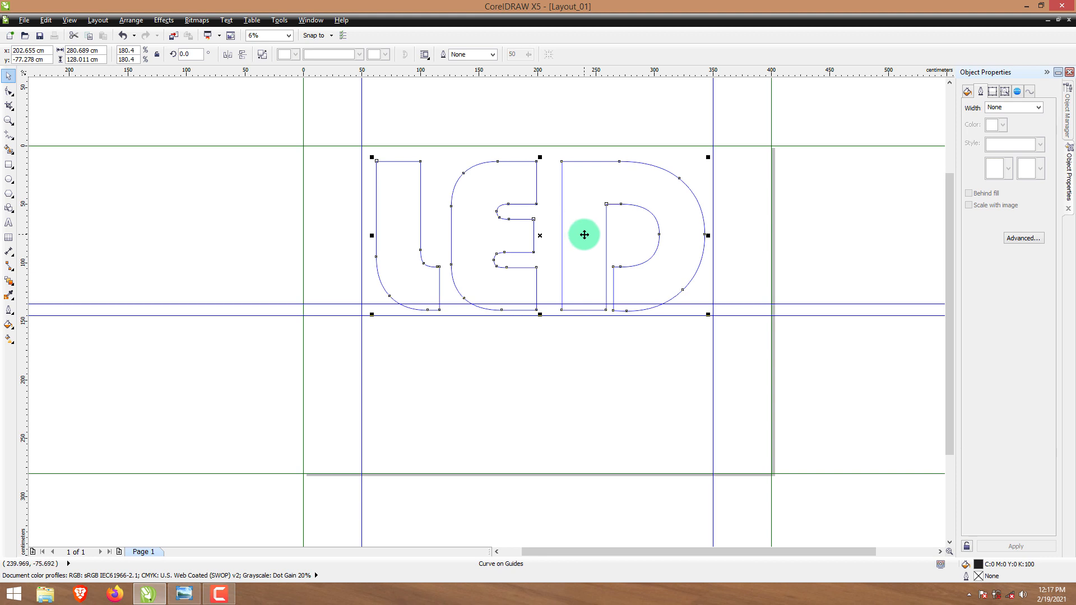
drag(580, 233, 585, 223)
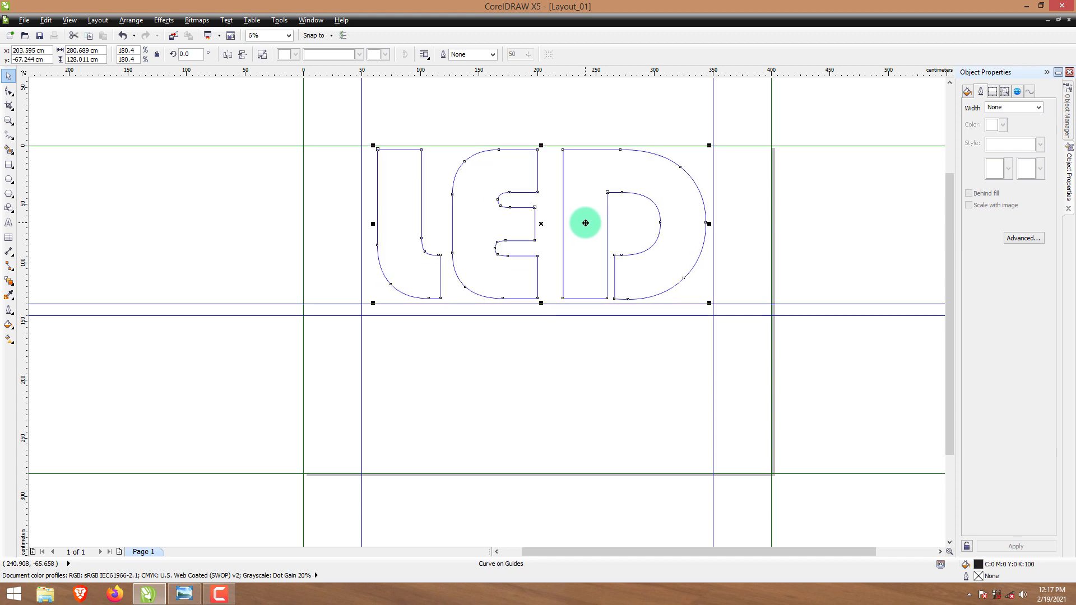
drag(709, 145, 717, 142)
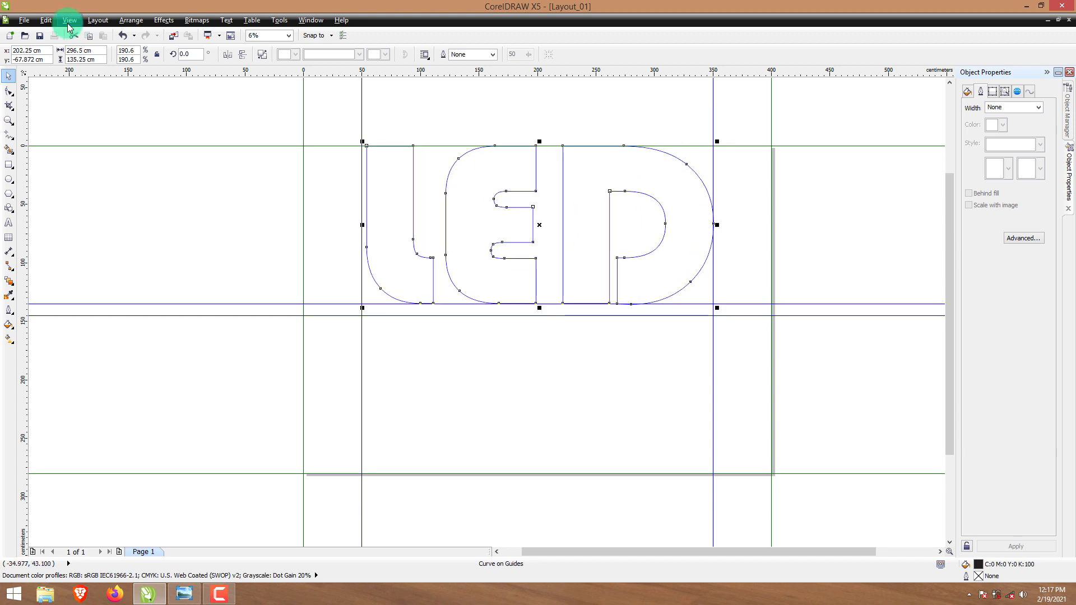
- Turn on snapping to guidelines and stretch the LED curve's left side to the 50 cm vertical guideline
click(71, 23)
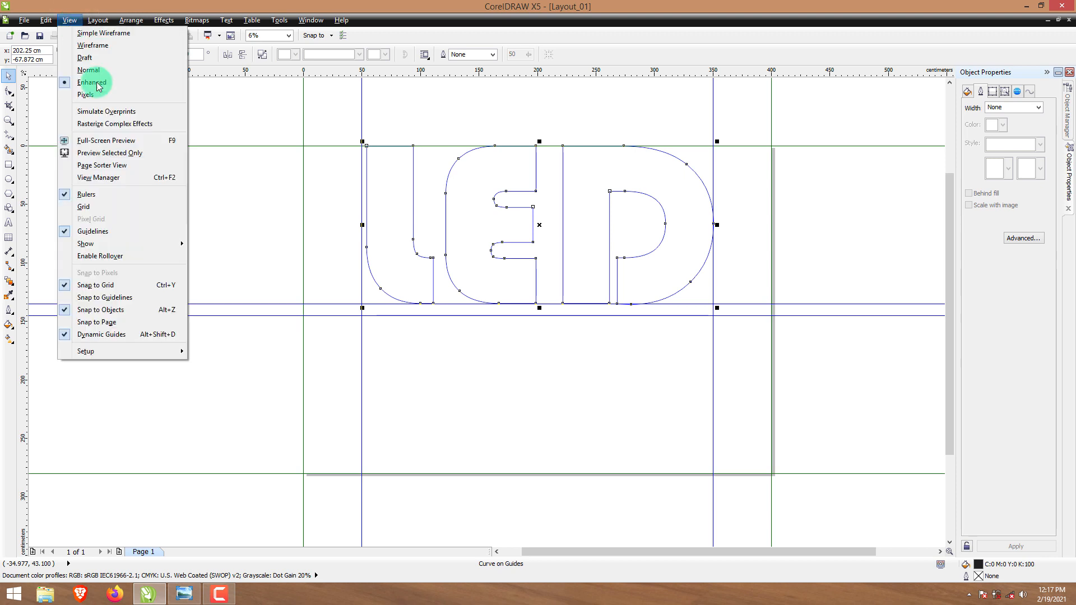
click(112, 297)
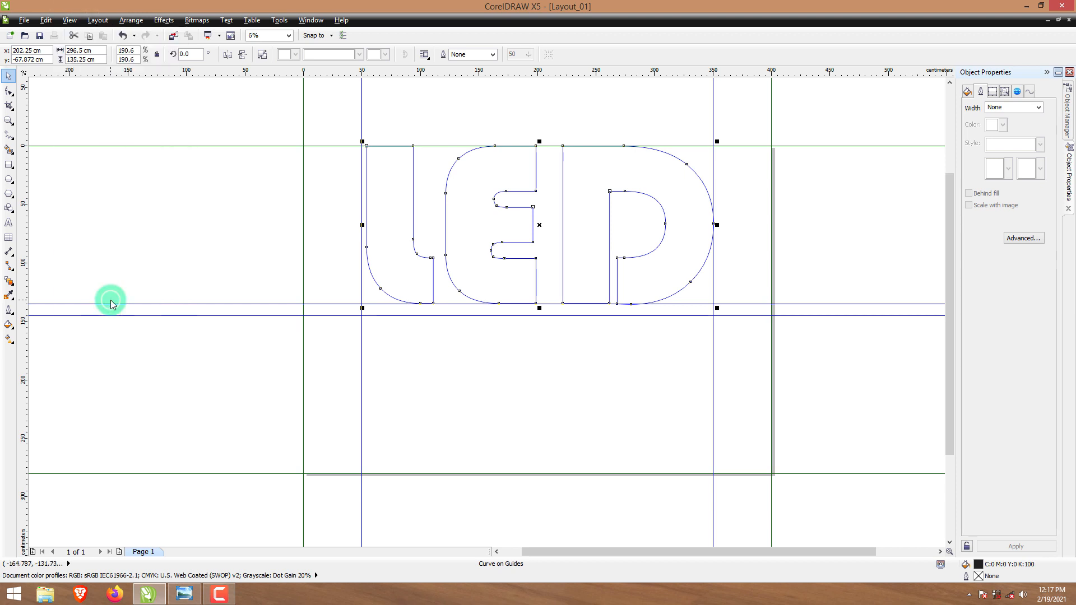
drag(363, 224, 358, 223)
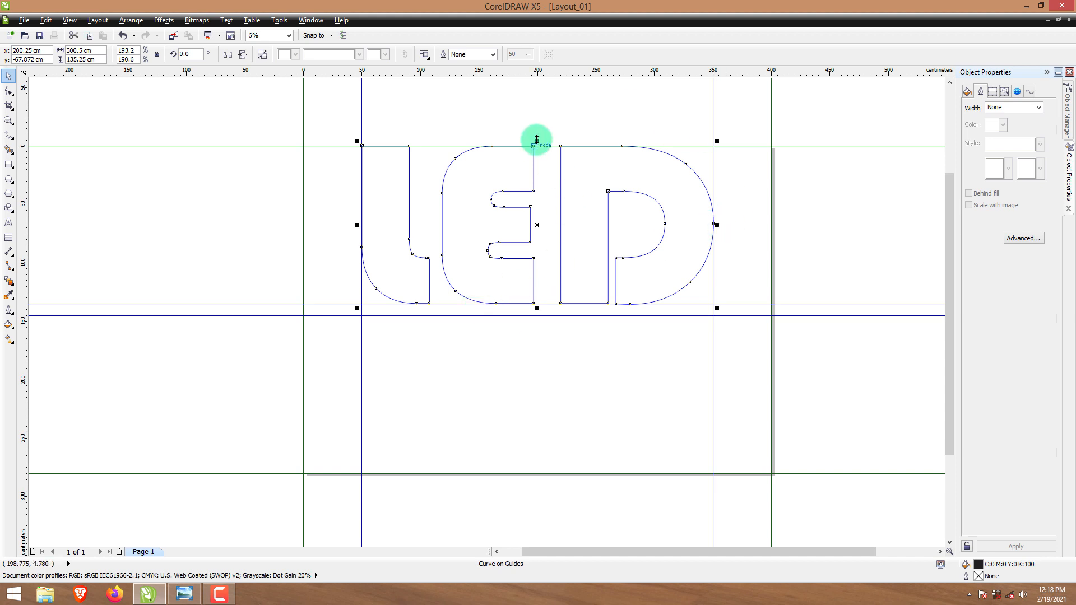
click(521, 229)
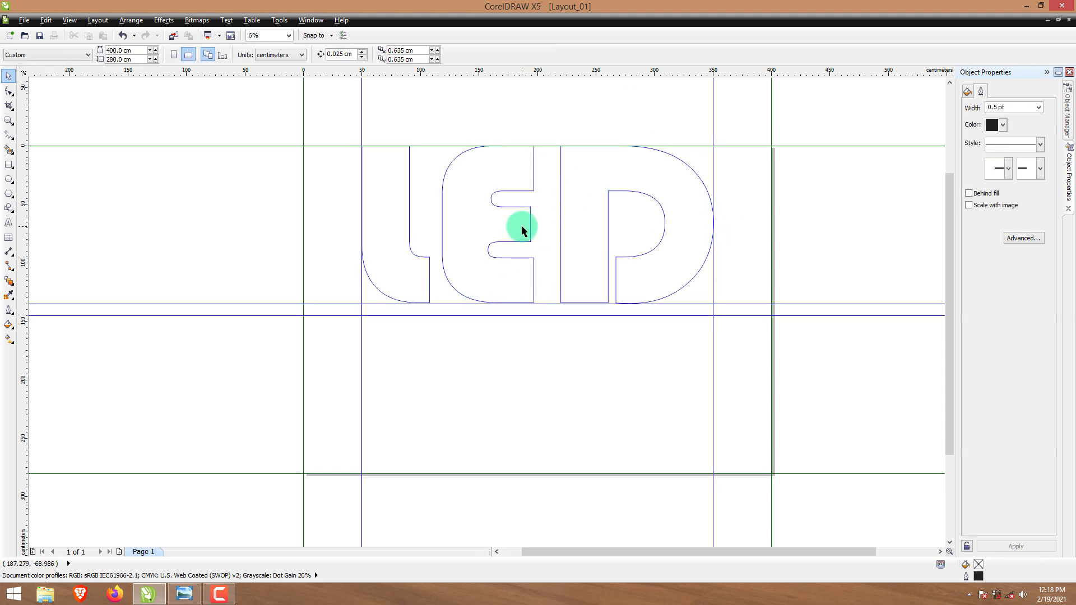
- Add the artistic text "EDIT" in 2,000 pt Arial below the horizontal guidelines
click(8, 222)
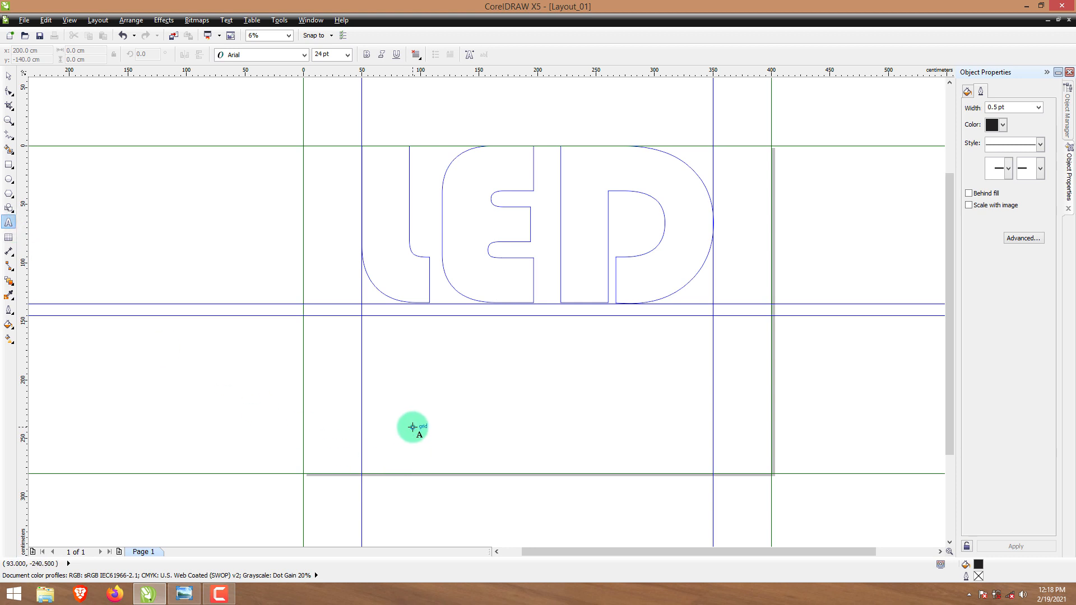
click(461, 428)
click(348, 54)
click(245, 326)
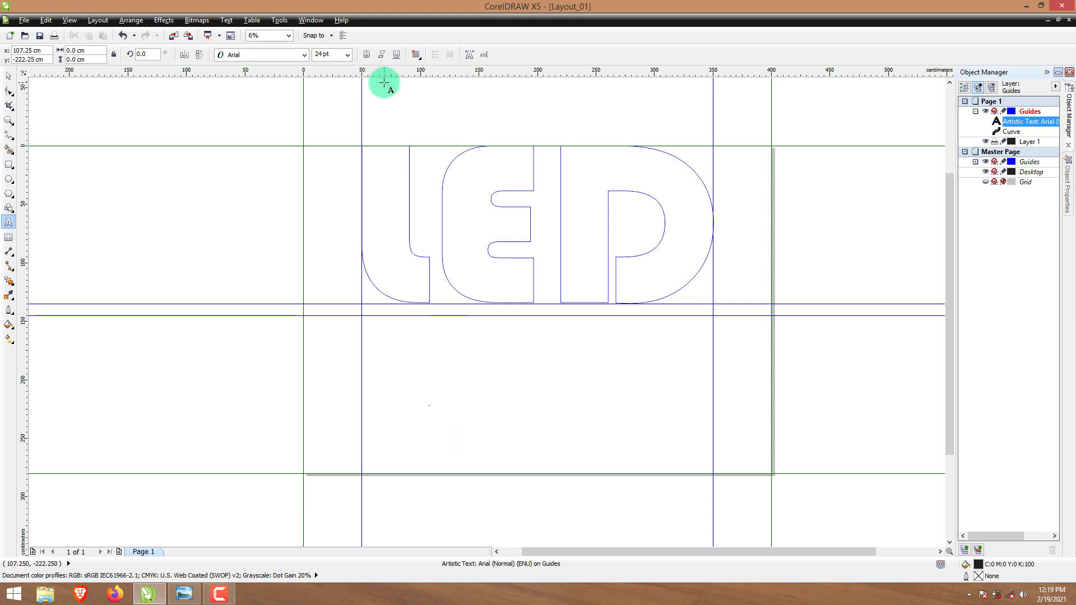
click(347, 54)
click(329, 242)
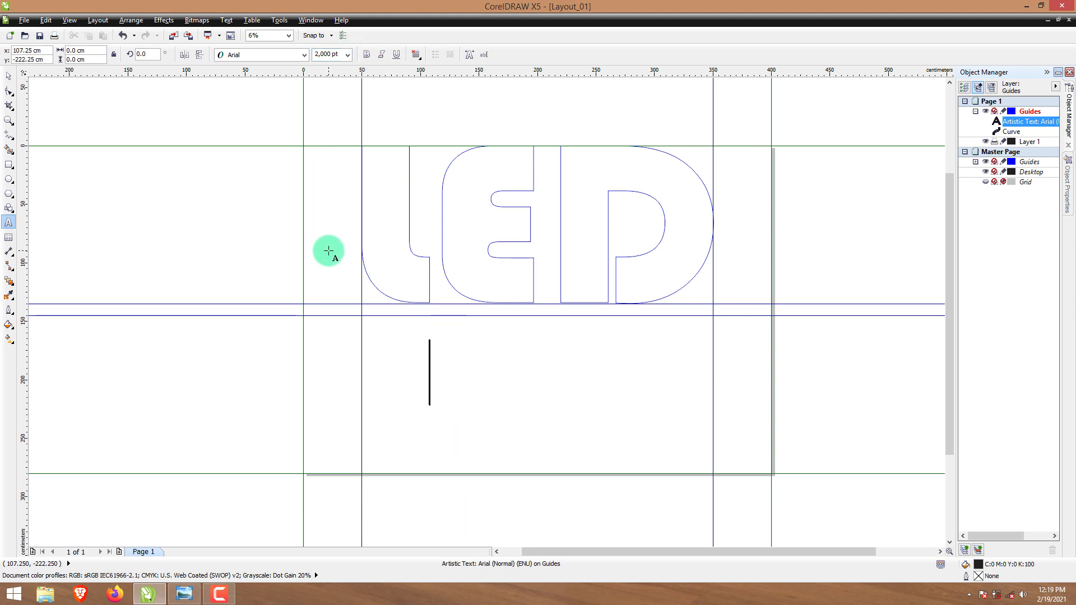
text(EDIT)
click(8, 79)
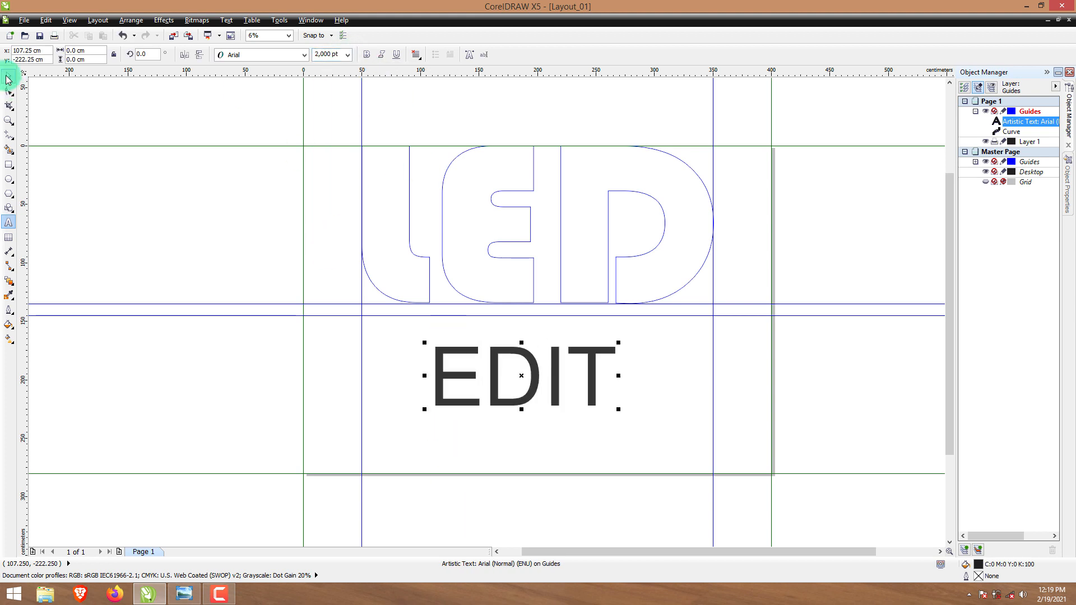
- Set the EDIT text in Bauhaus 93 at 3,000 pt and convert it to curves
click(447, 353)
click(304, 54)
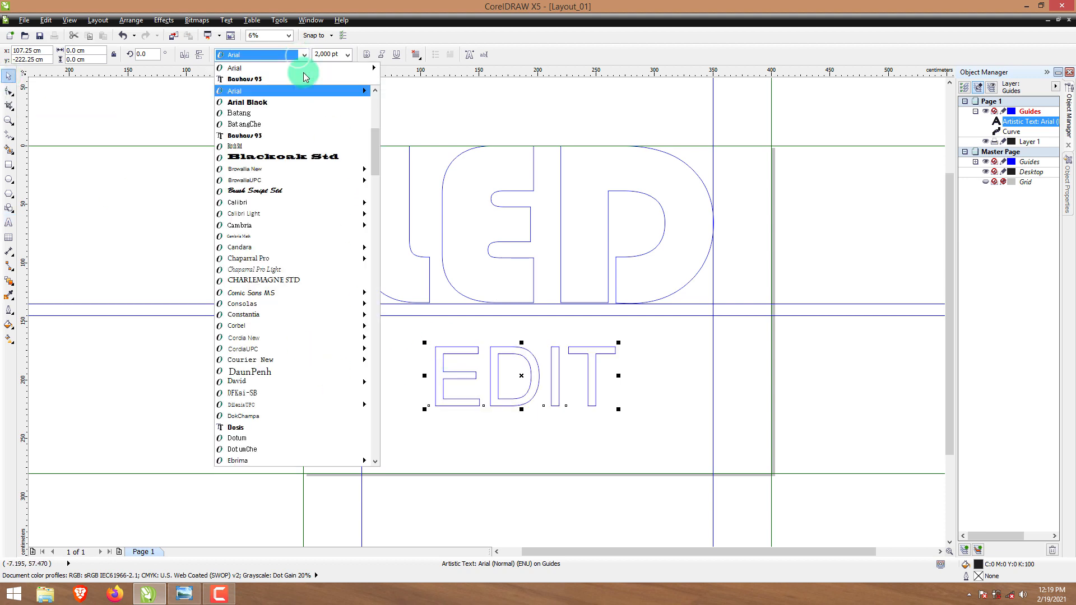
click(305, 78)
drag(595, 416, 687, 450)
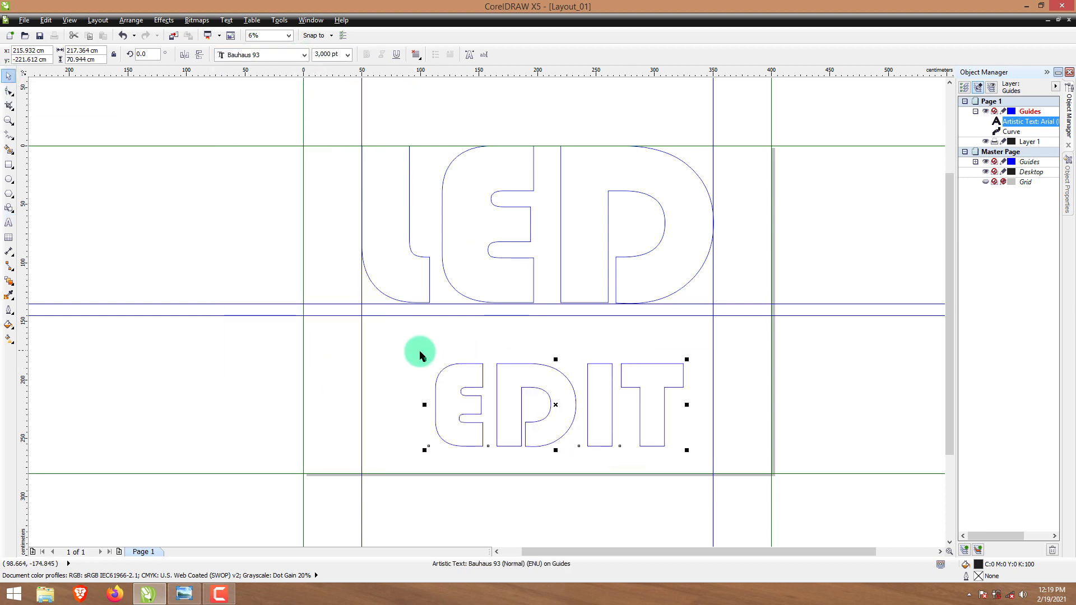
right_click(447, 363)
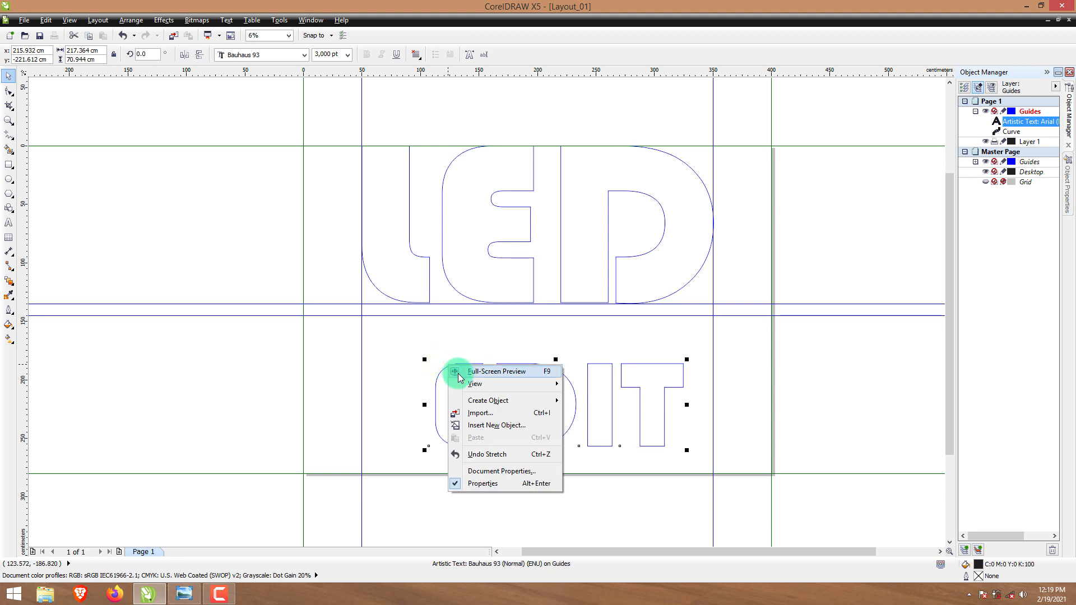
right_click(437, 380)
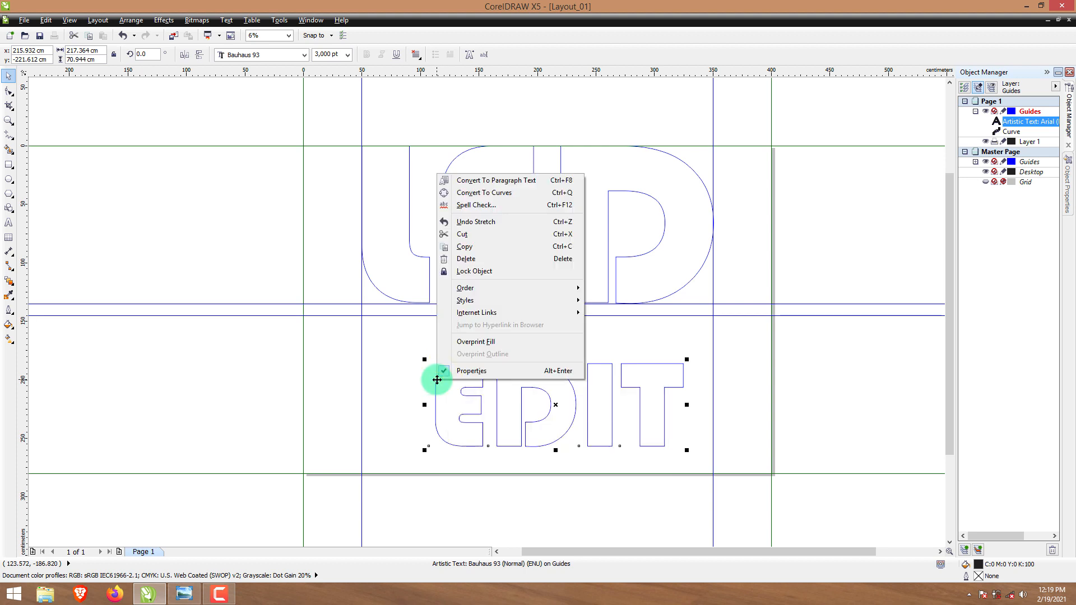
click(461, 193)
- Stretch the EDIT curve across the full 400 cm page width, from the lower horizontal guideline down to the page's bottom edge
drag(424, 359, 302, 316)
drag(684, 455, 711, 474)
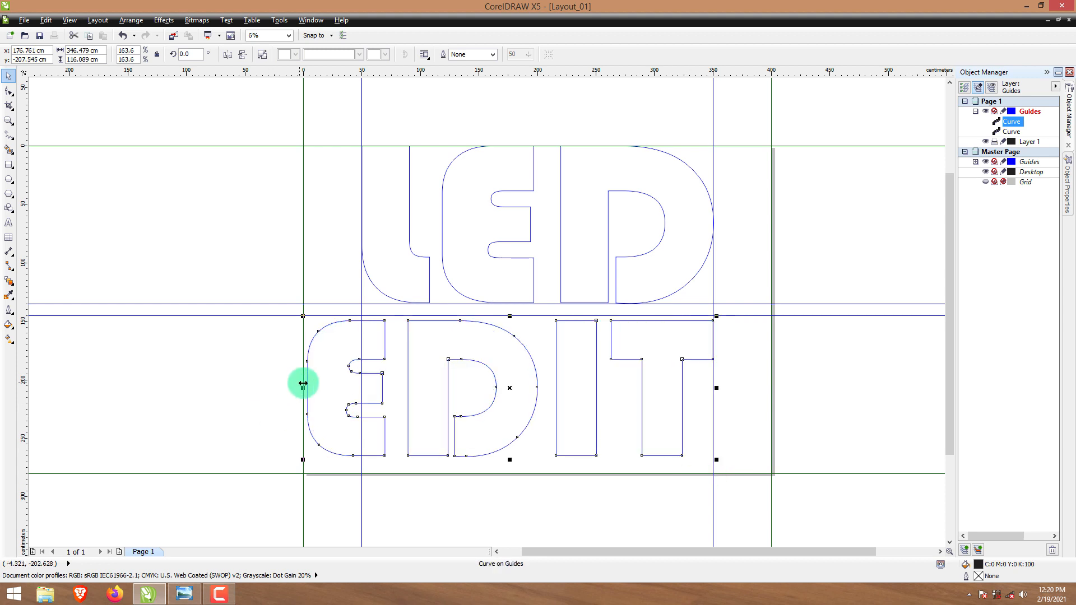
drag(300, 456, 302, 475)
drag(303, 387, 303, 387)
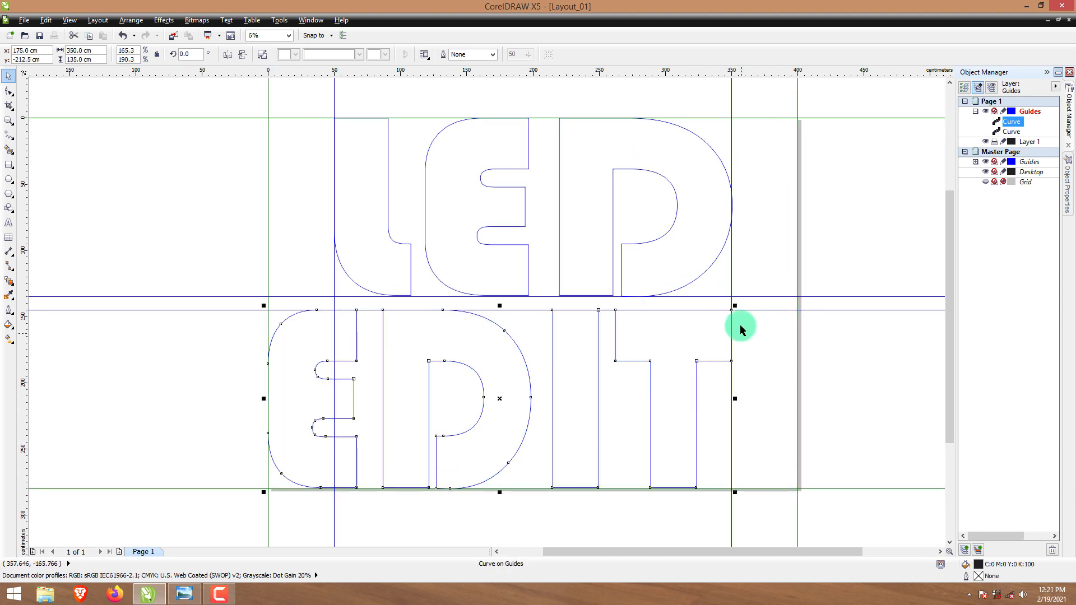
drag(735, 399, 800, 399)
click(807, 405)
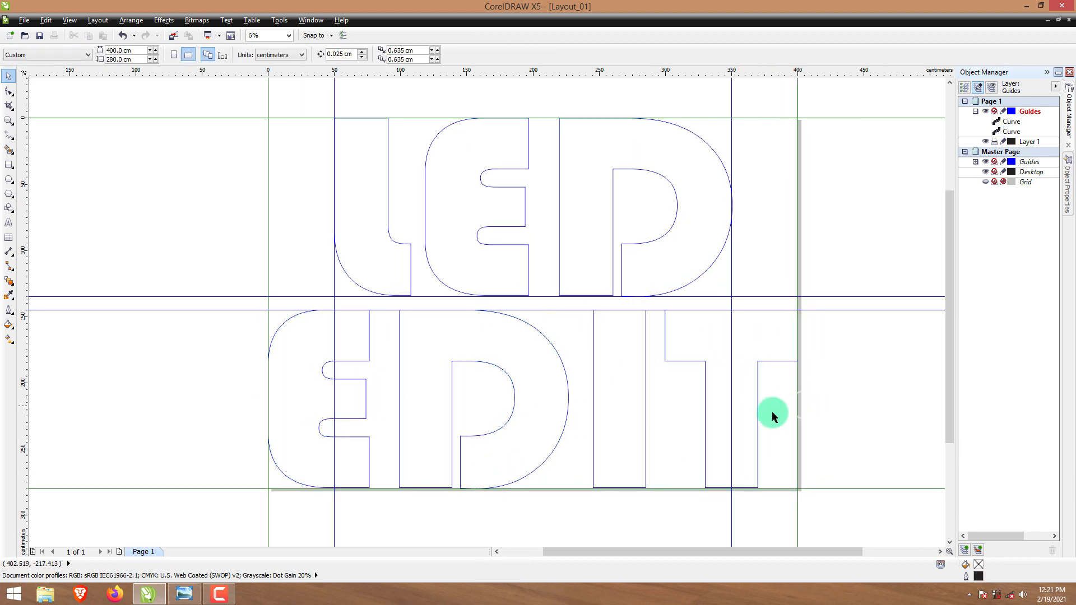
scroll(695, 417, down, 1)
scroll(695, 417, up, 2)
scroll(694, 418, down, 1)
scroll(547, 385, down, 1)
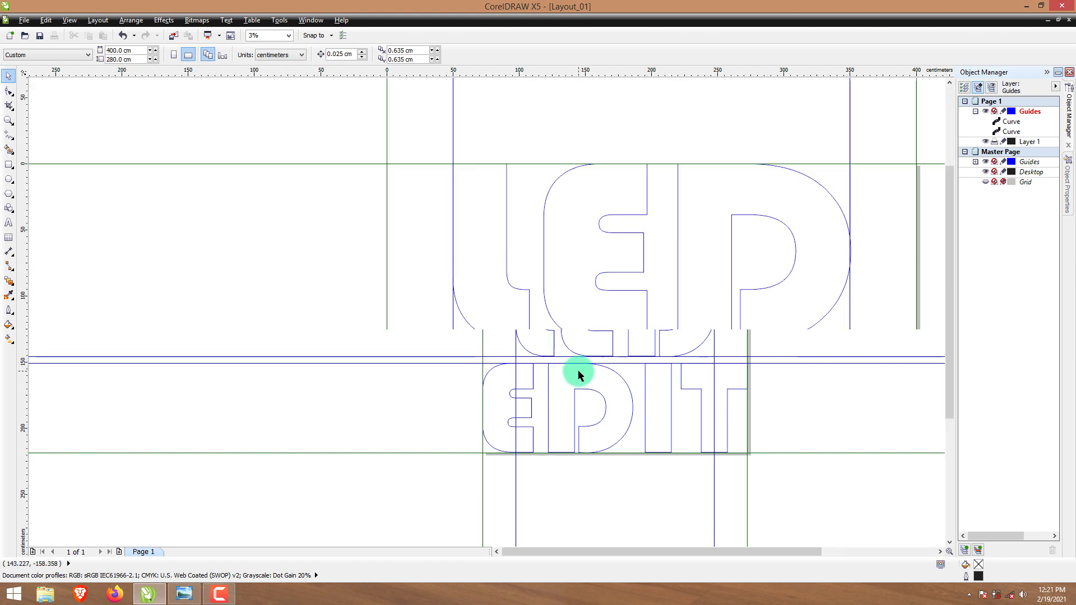
scroll(579, 372, up, 1)
drag(728, 551, 773, 551)
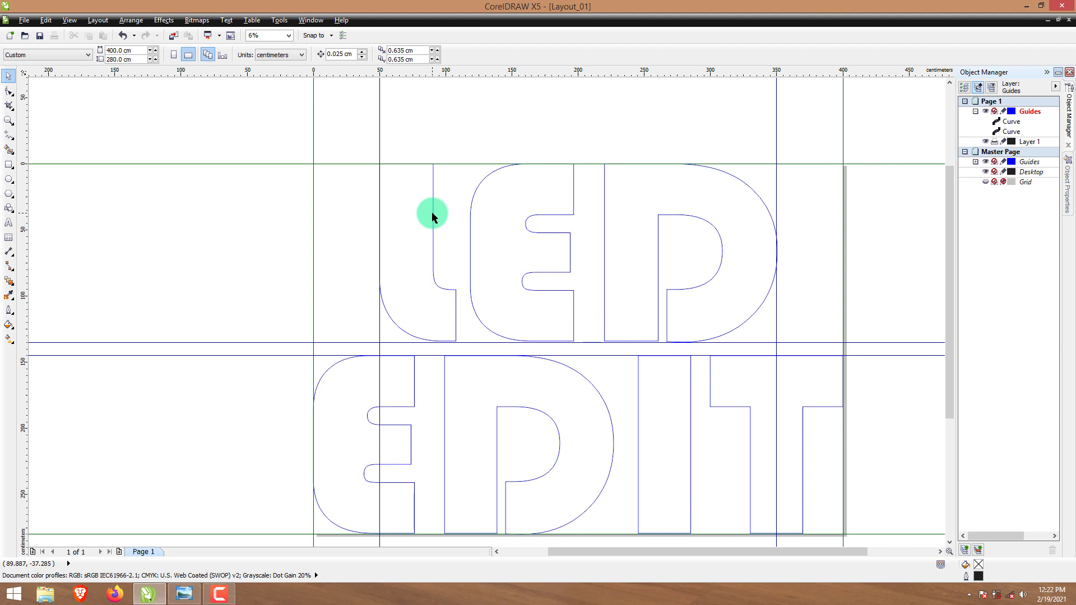
- Break the LED curve apart into separate letter curves and select individual letters to check the split
click(432, 215)
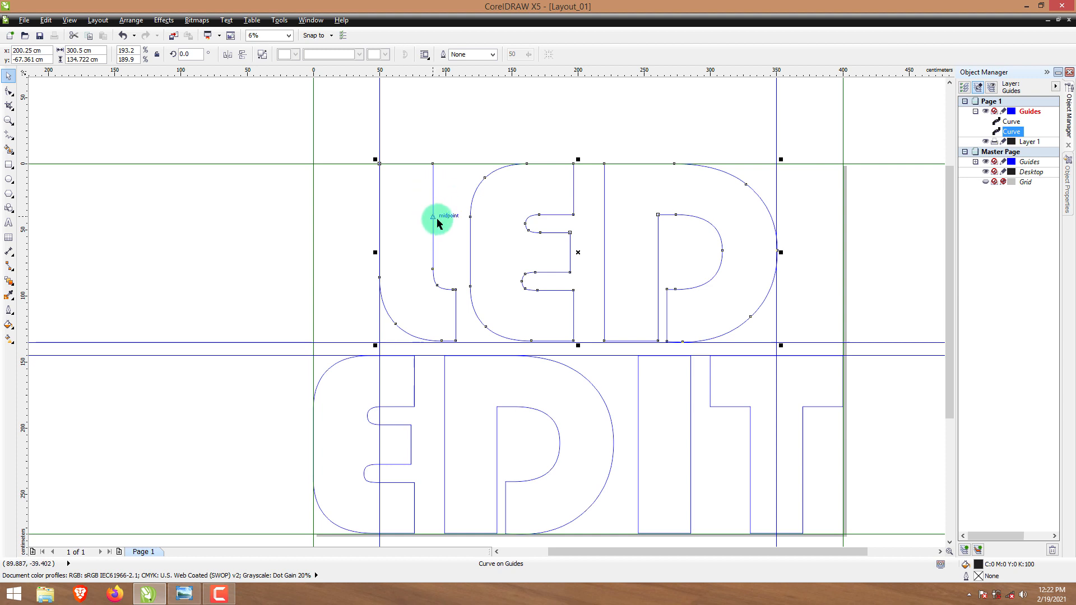
click(9, 76)
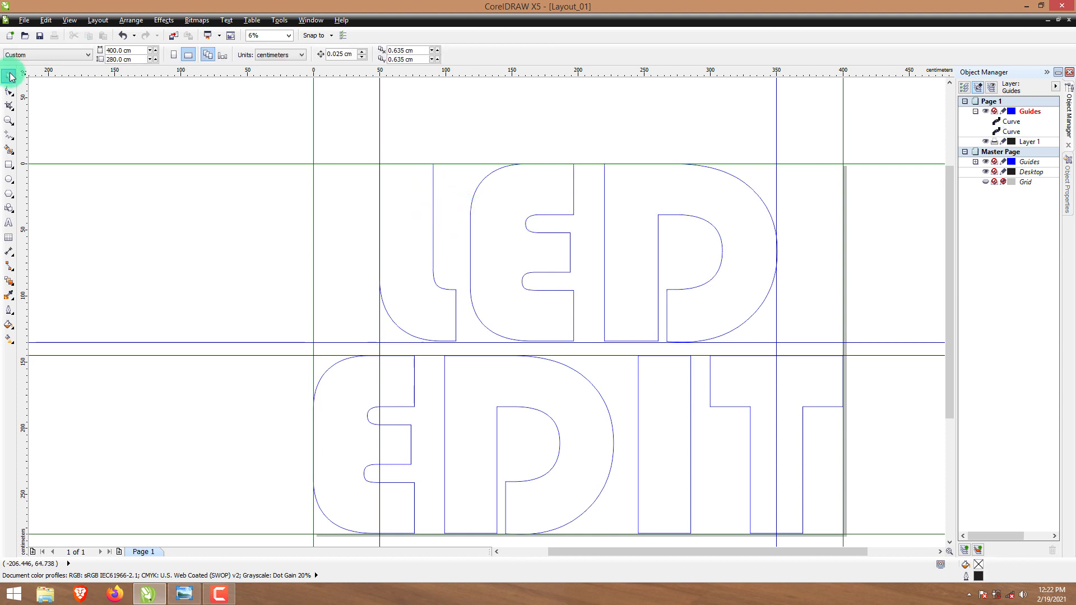
click(432, 255)
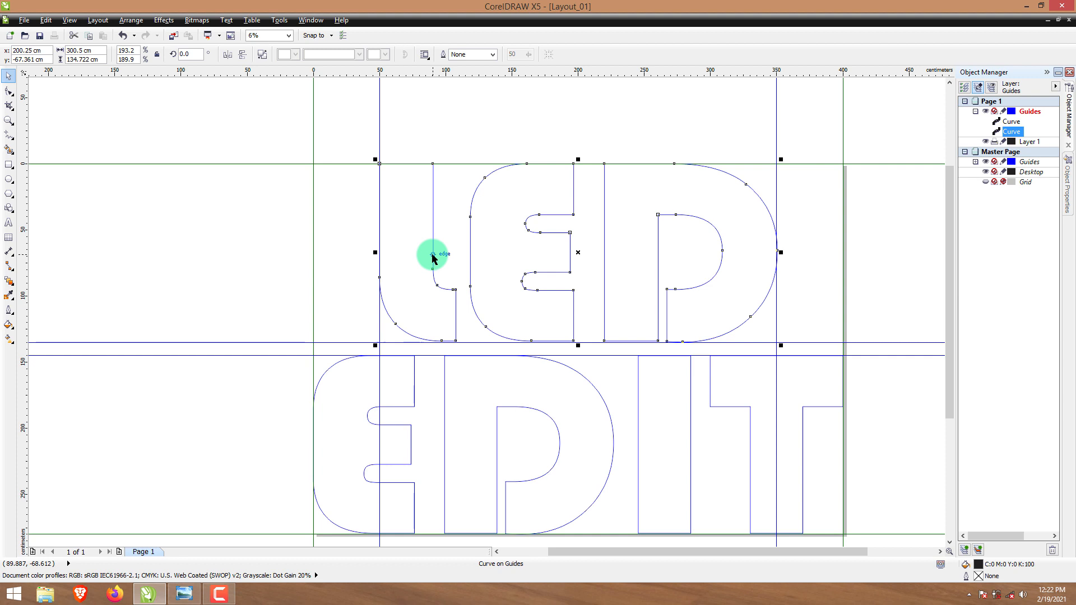
right_click(433, 255)
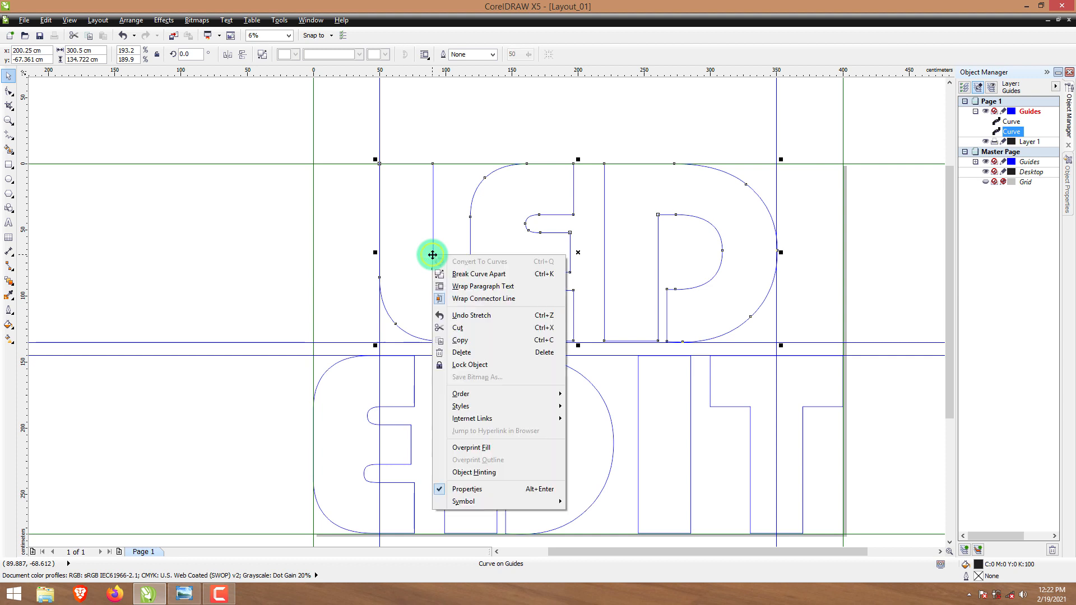
click(452, 274)
click(446, 286)
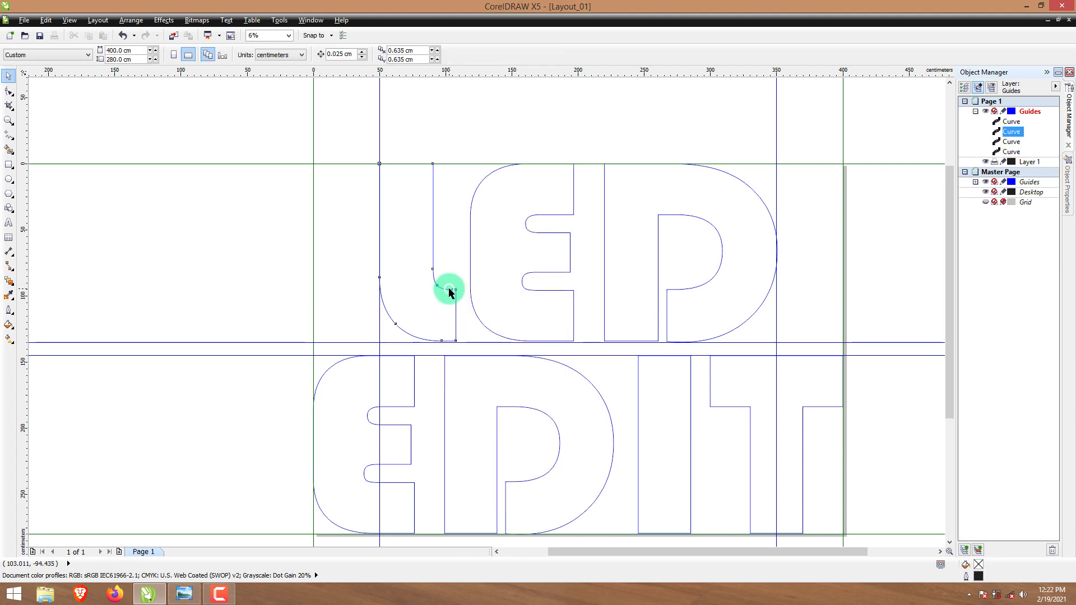
click(468, 281)
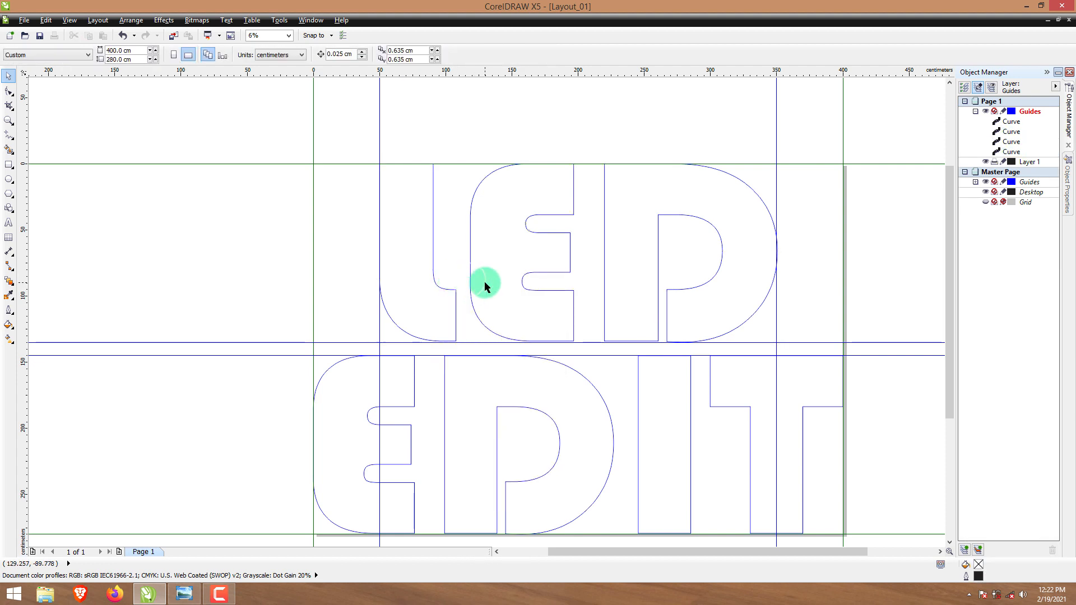
click(471, 288)
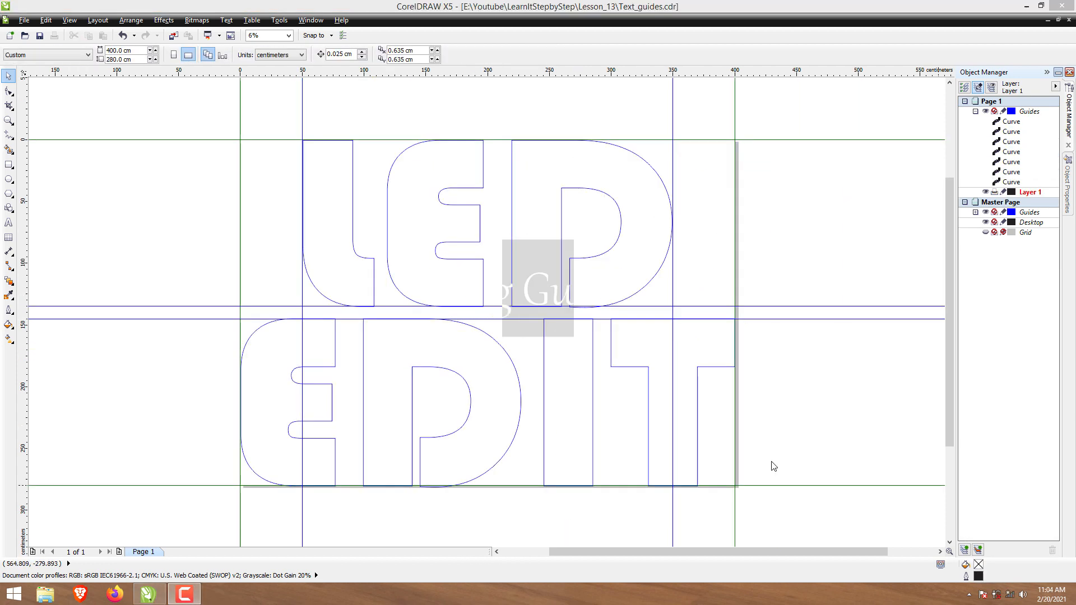
- Select the letter L of LED, and examine its LED rows and counts in Layout_Plan.jpg in Windows Photo Viewer
click(312, 283)
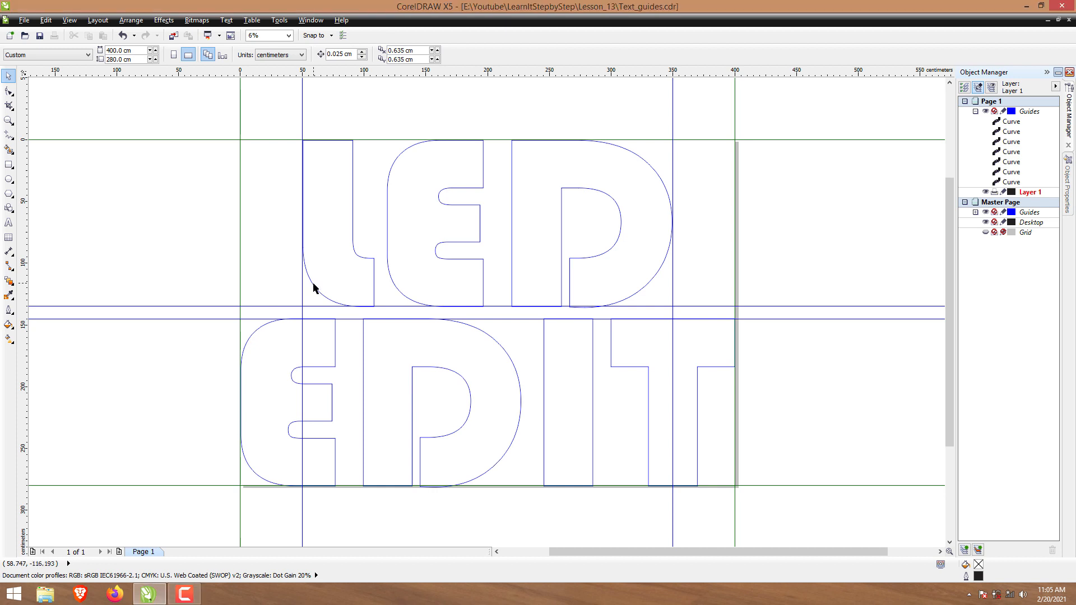
click(315, 289)
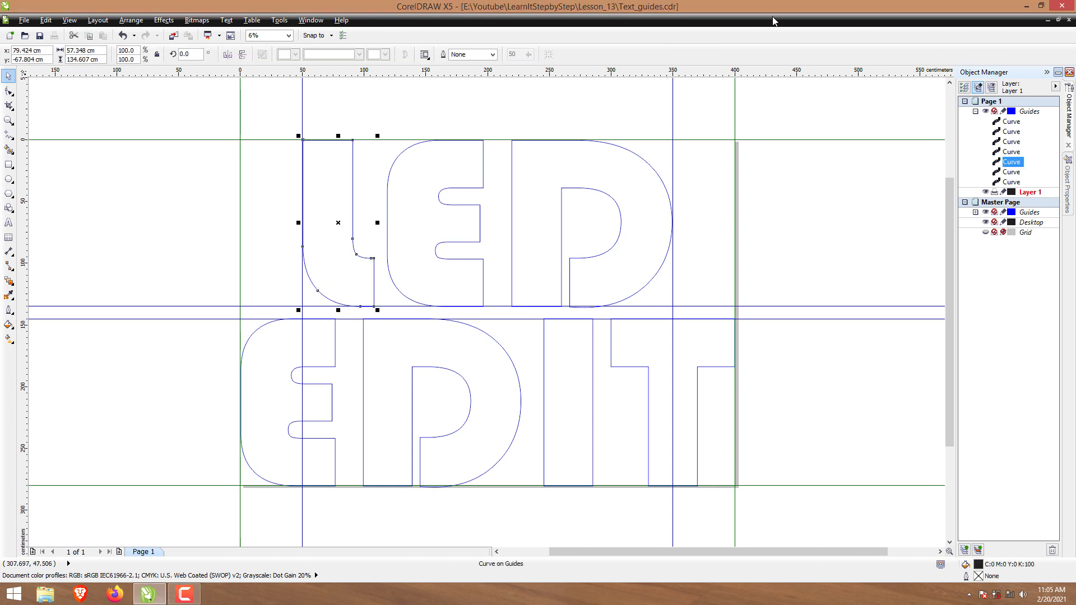
click(1025, 6)
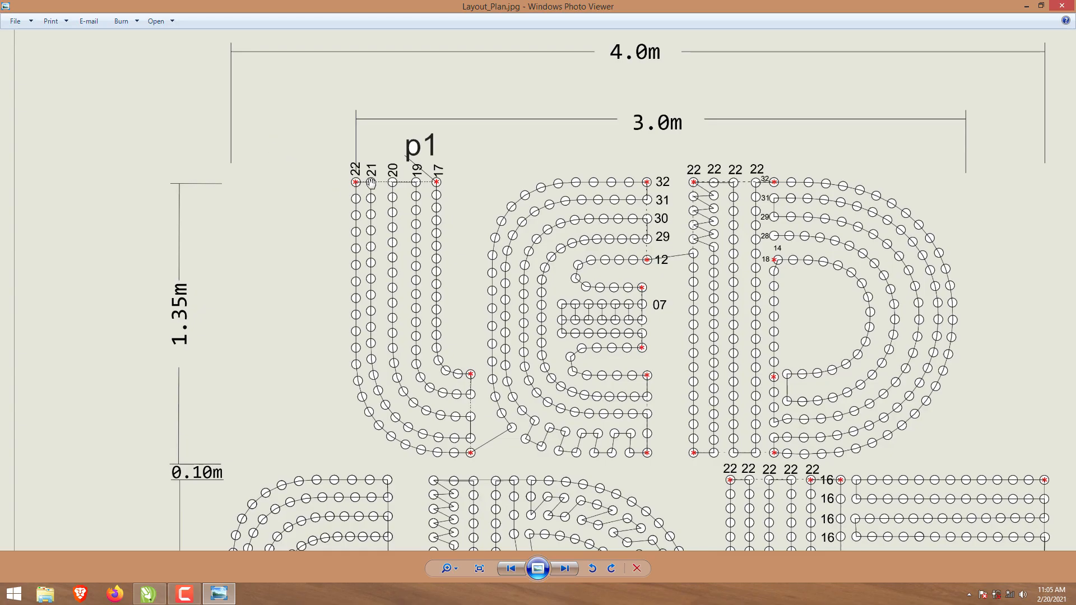
scroll(346, 188, up, 2)
drag(407, 261, 412, 189)
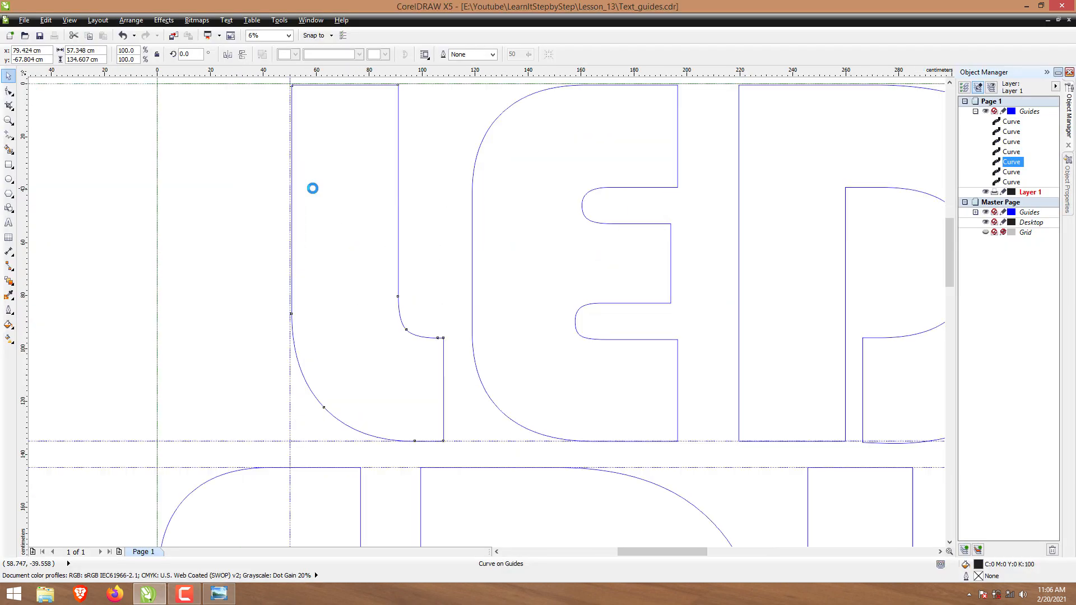
- Break the L curve at four corner nodes: both top corners and both corners of the foot's outer end
scroll(312, 185, up, 1)
scroll(312, 185, down, 1)
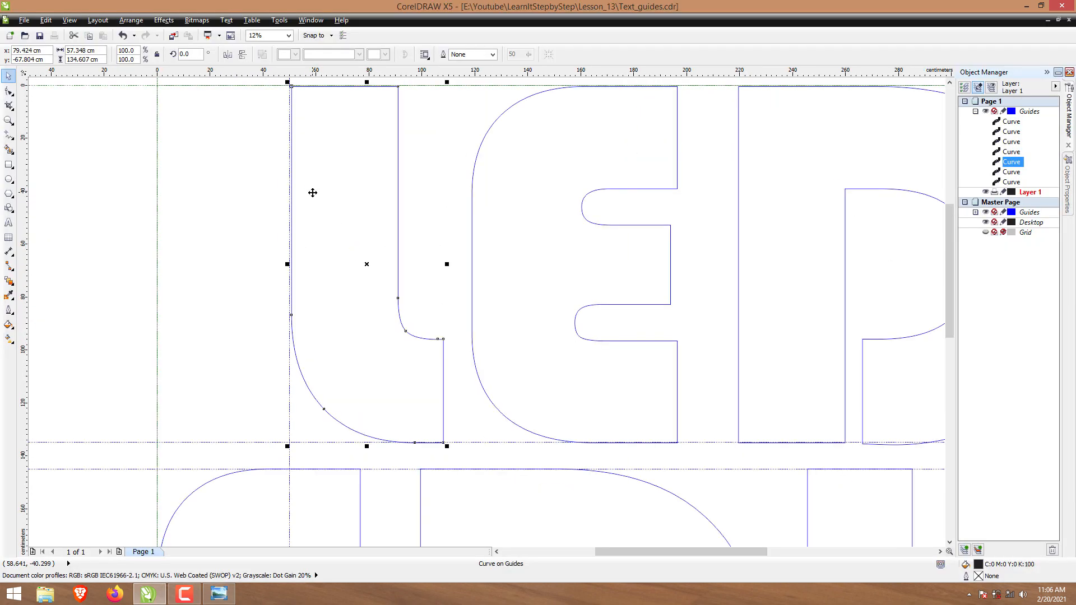
click(448, 205)
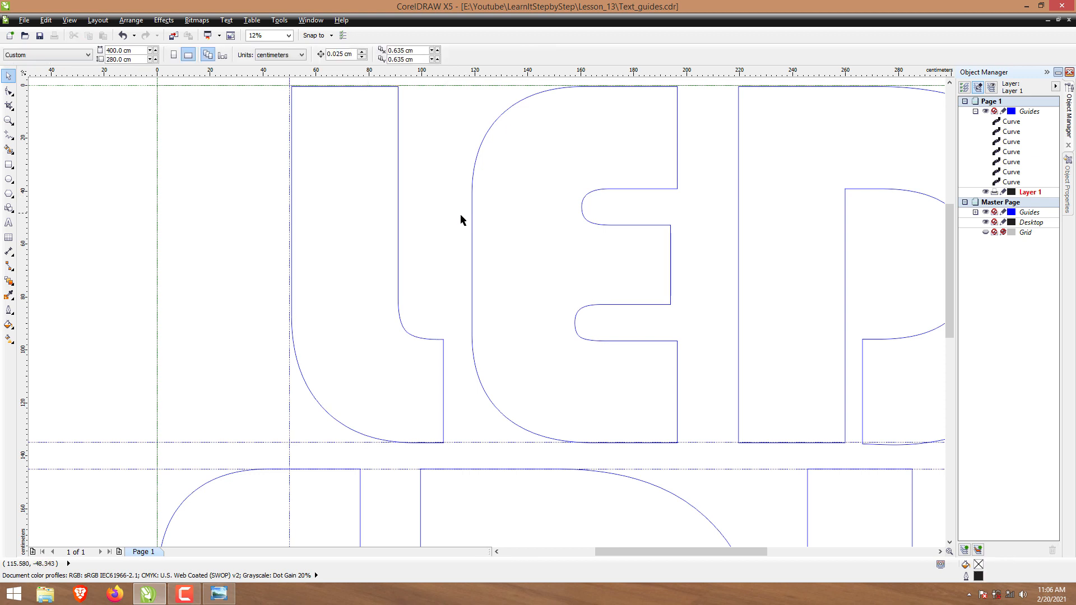
click(10, 94)
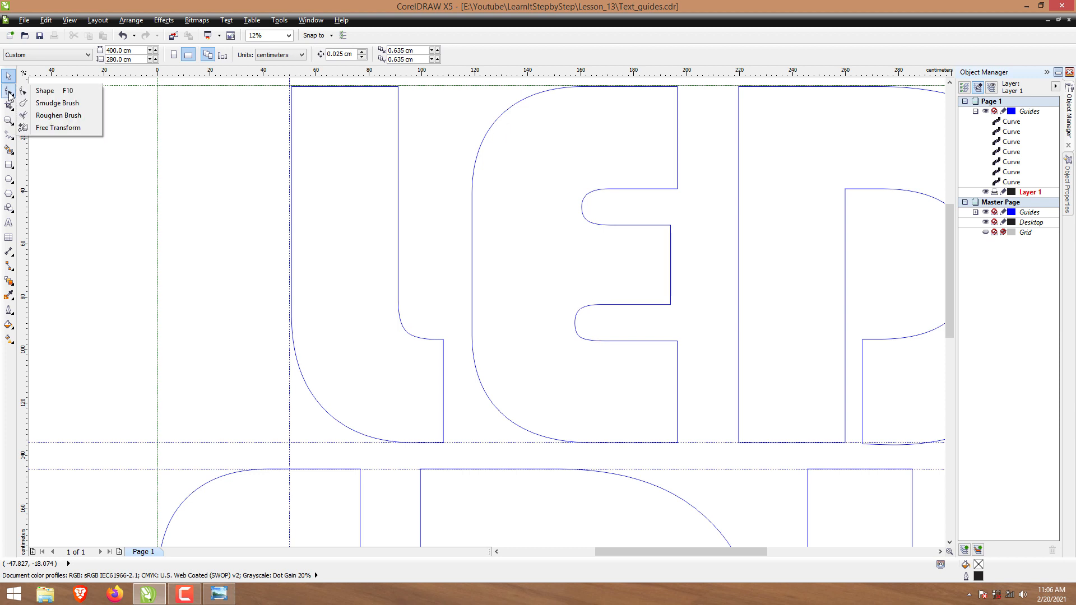
click(399, 194)
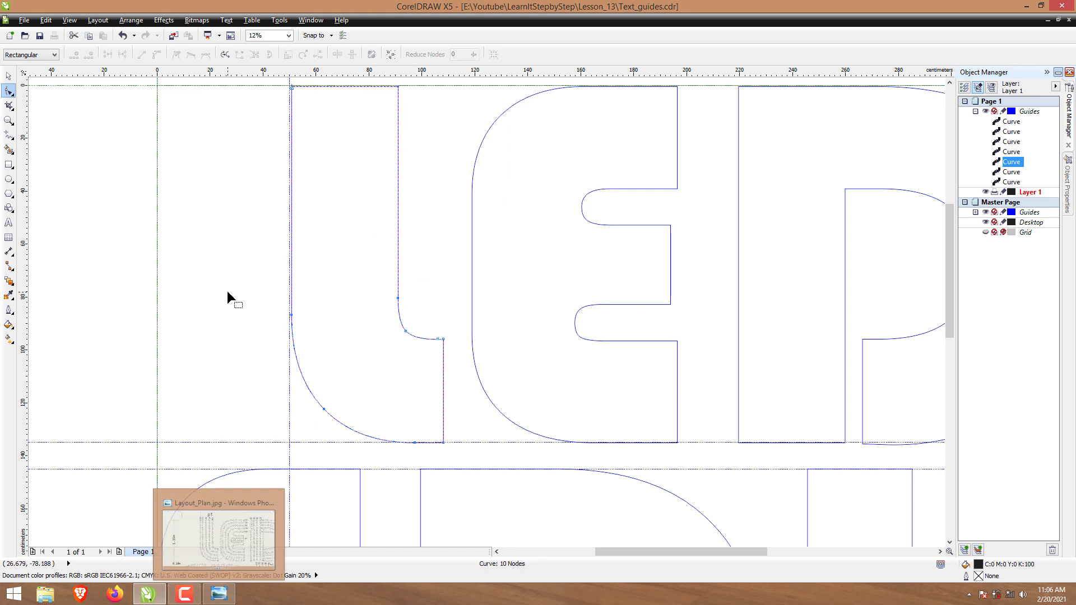
click(292, 88)
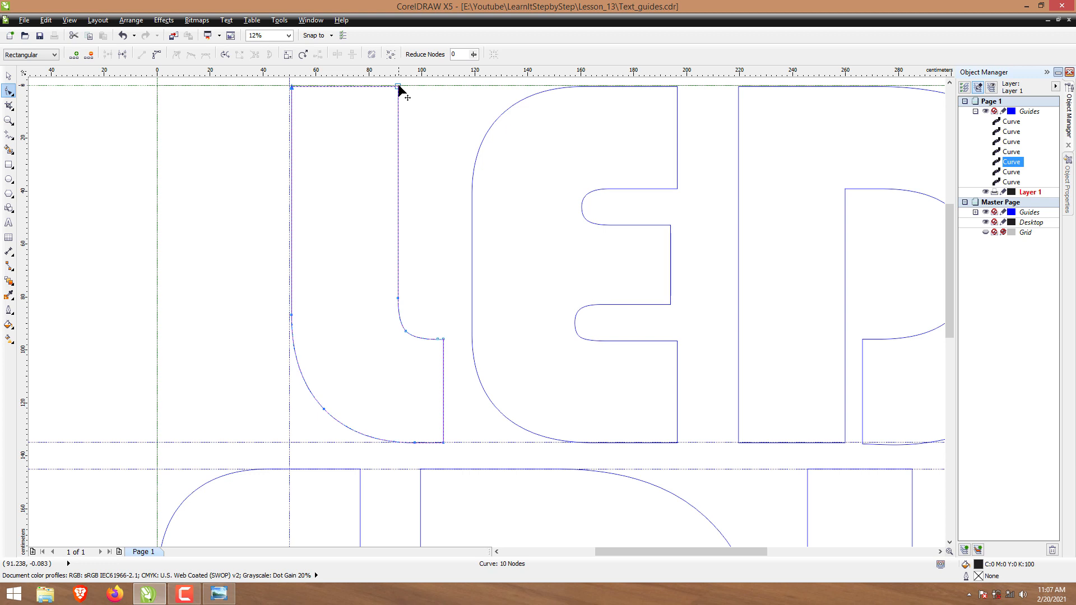
shift+click(399, 86)
shift+click(443, 339)
shift+click(443, 442)
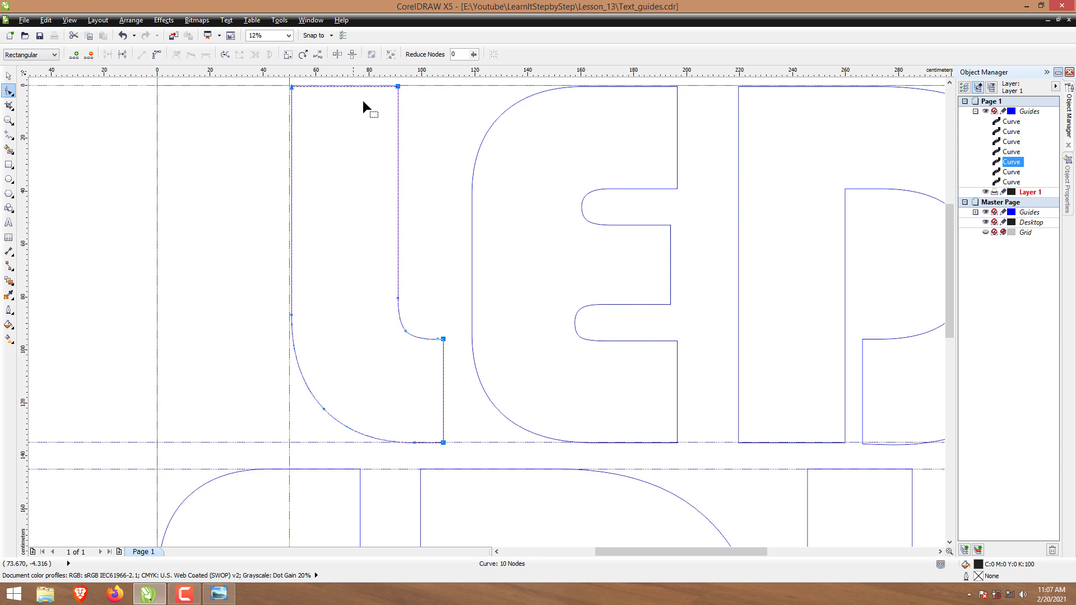
right_click(397, 183)
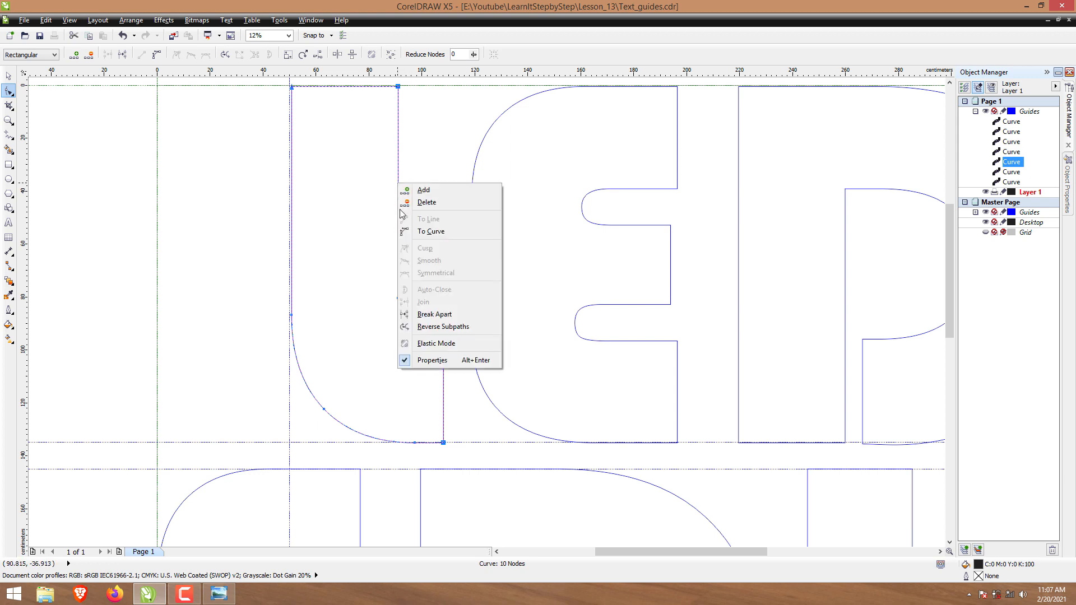
click(428, 316)
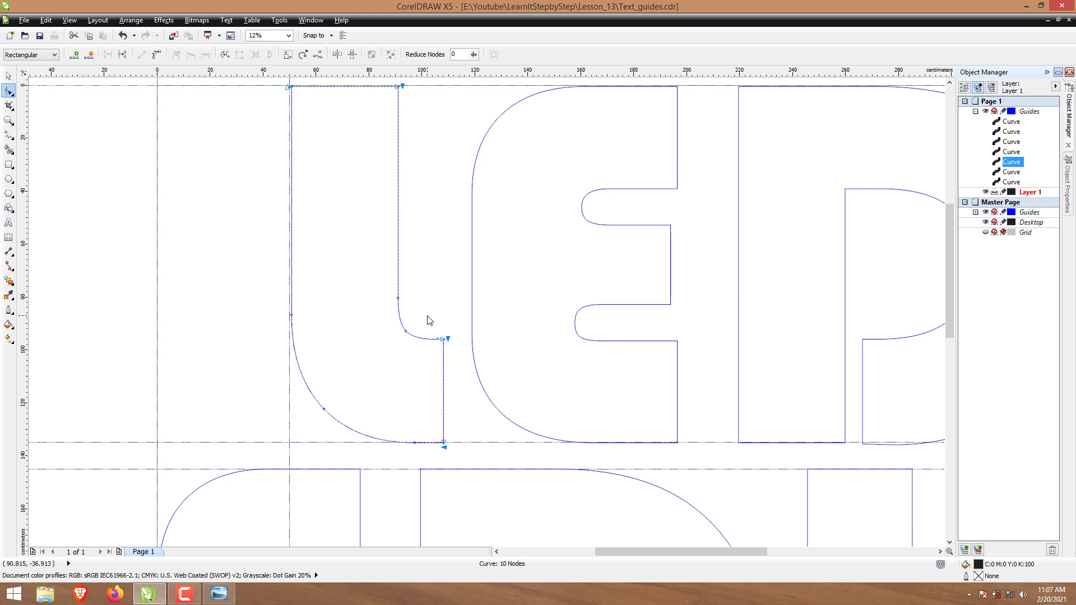
- Break the L curve apart into separate segment curves
click(9, 79)
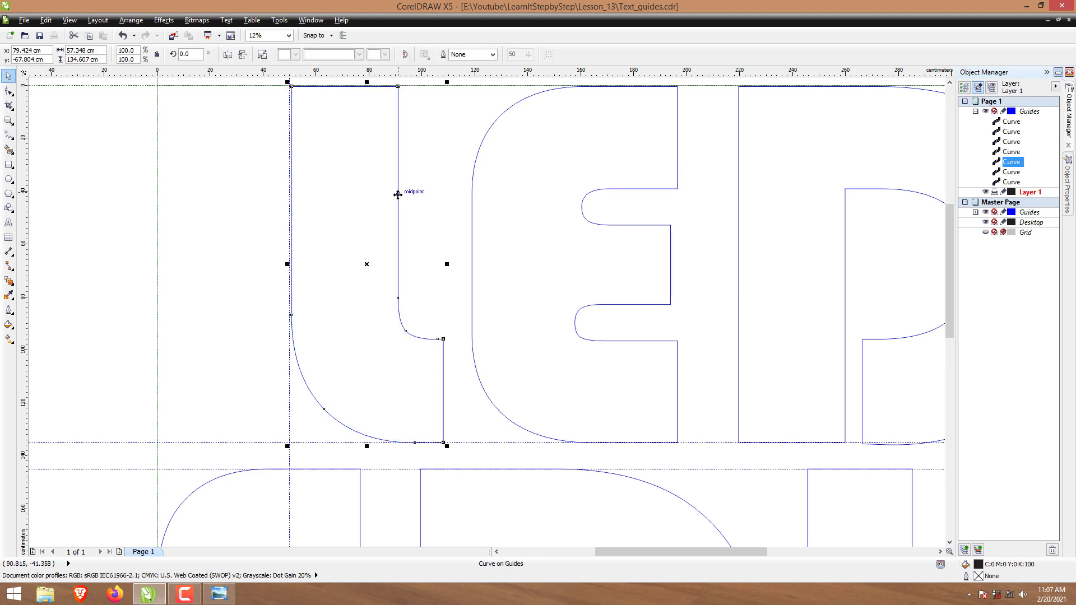
right_click(398, 166)
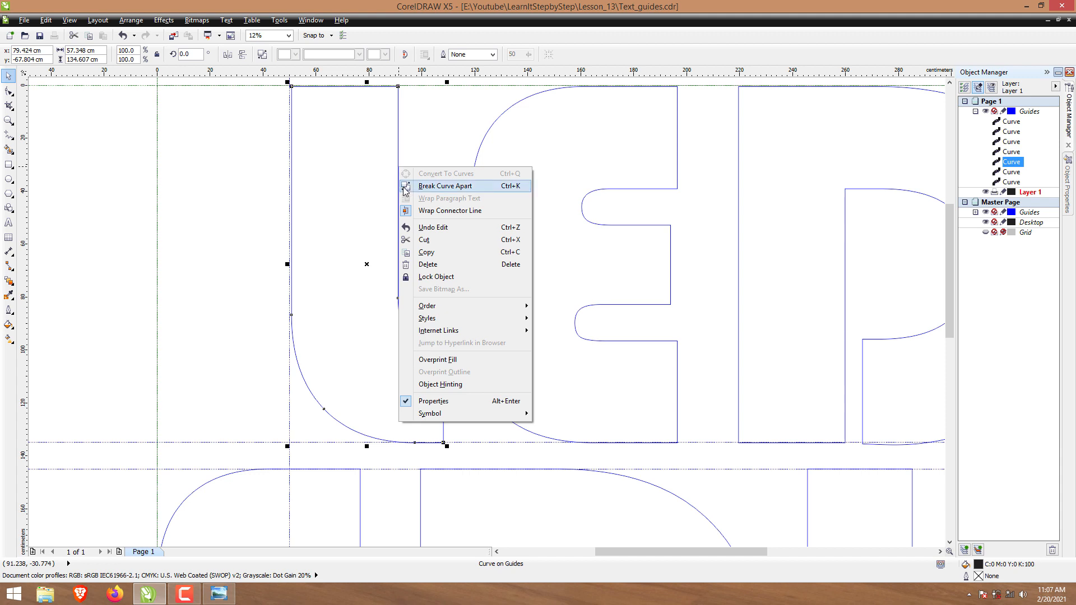
click(404, 189)
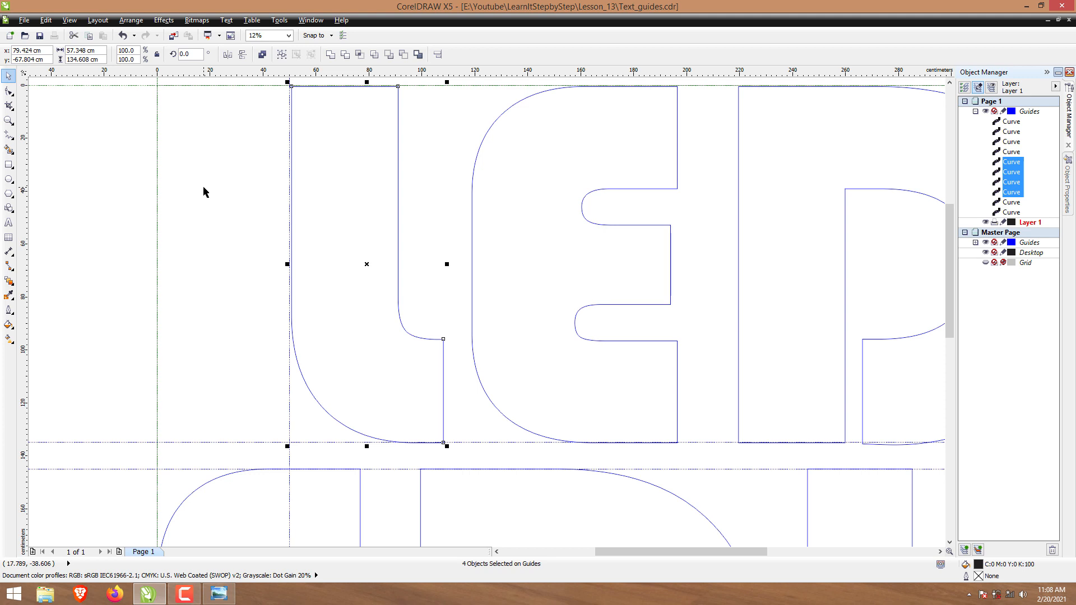
- Select the L's segments one by one to check the split, and examine the L's LED rows in Layout_Plan.jpg in Windows Photo Viewer
click(202, 191)
click(399, 166)
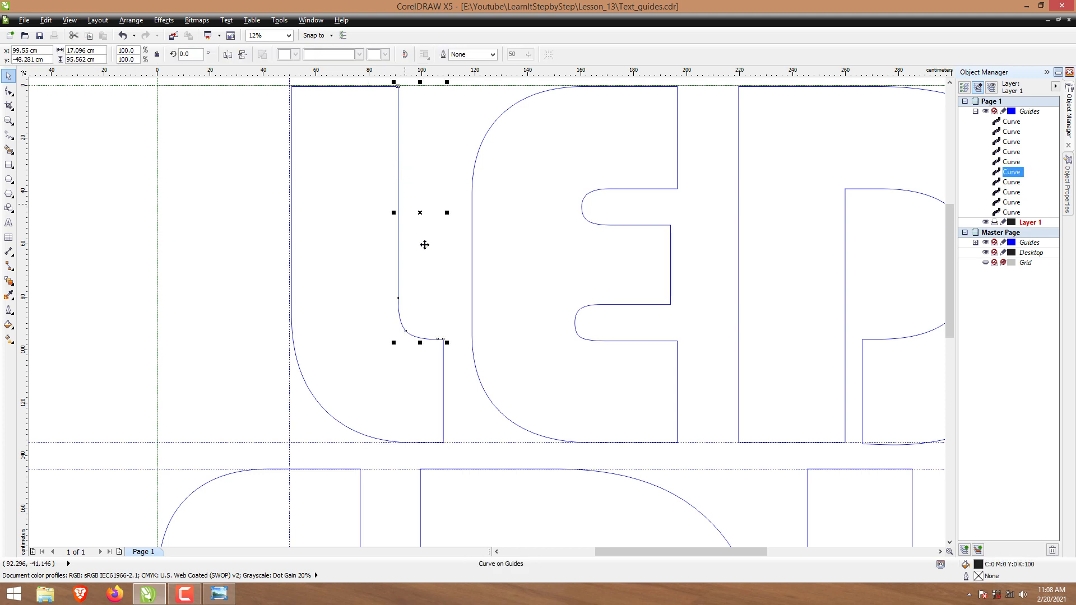
click(442, 391)
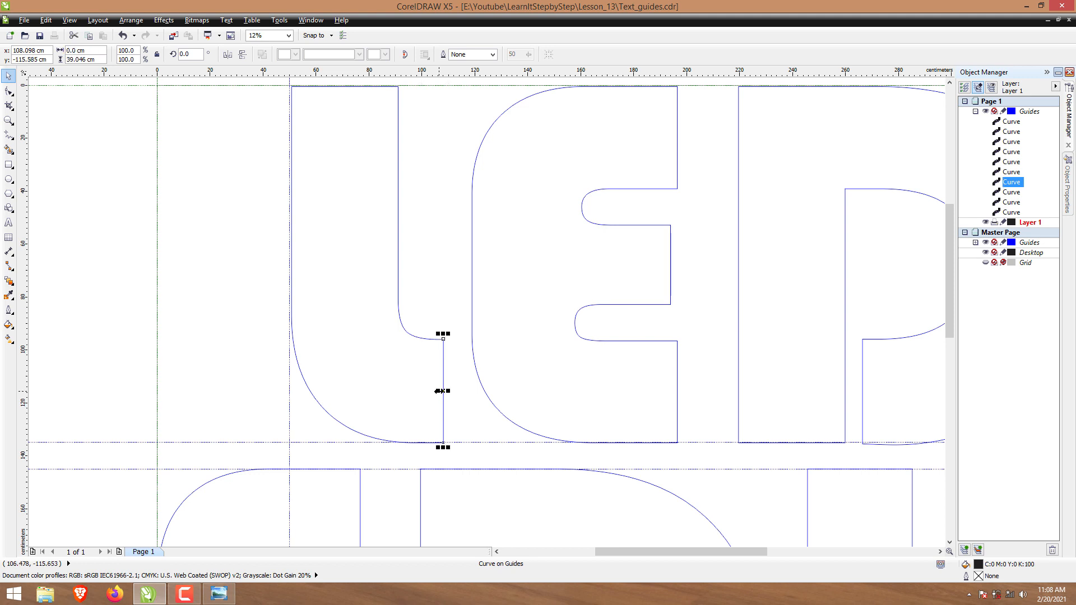
click(355, 432)
click(476, 99)
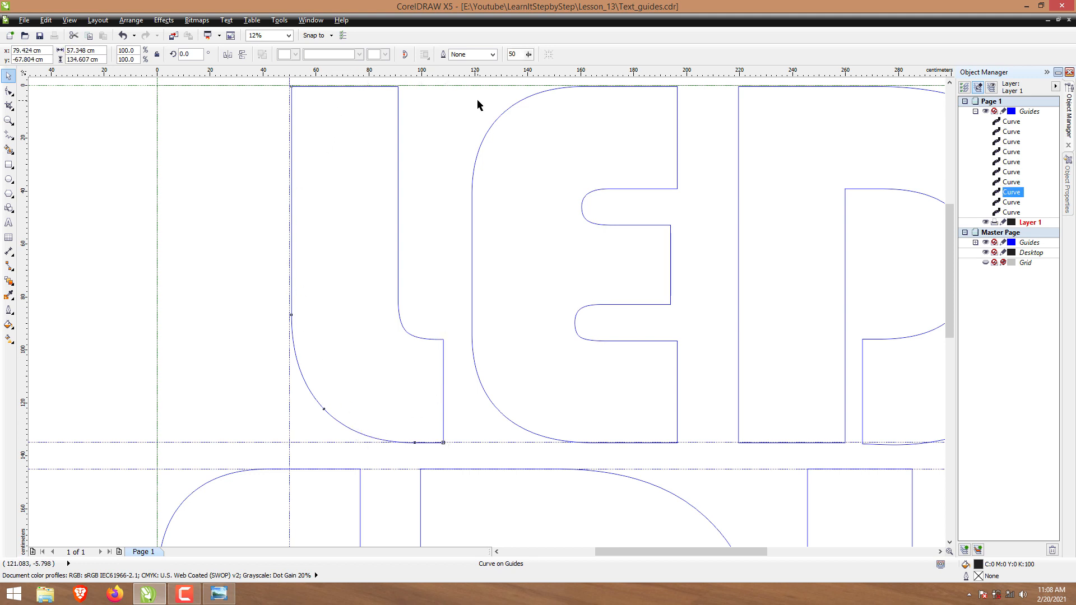
click(359, 88)
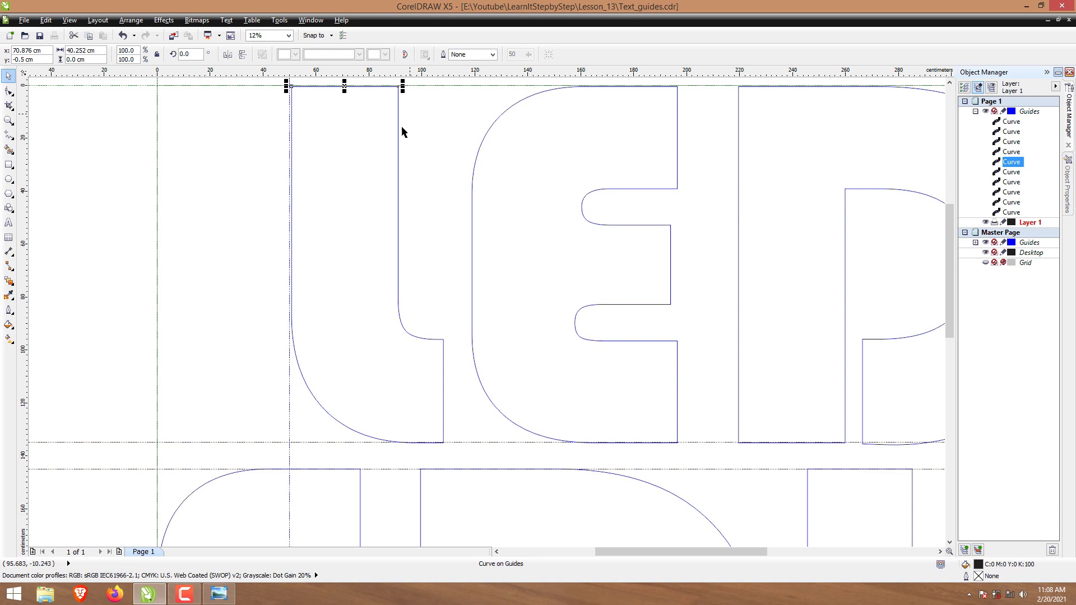
click(396, 212)
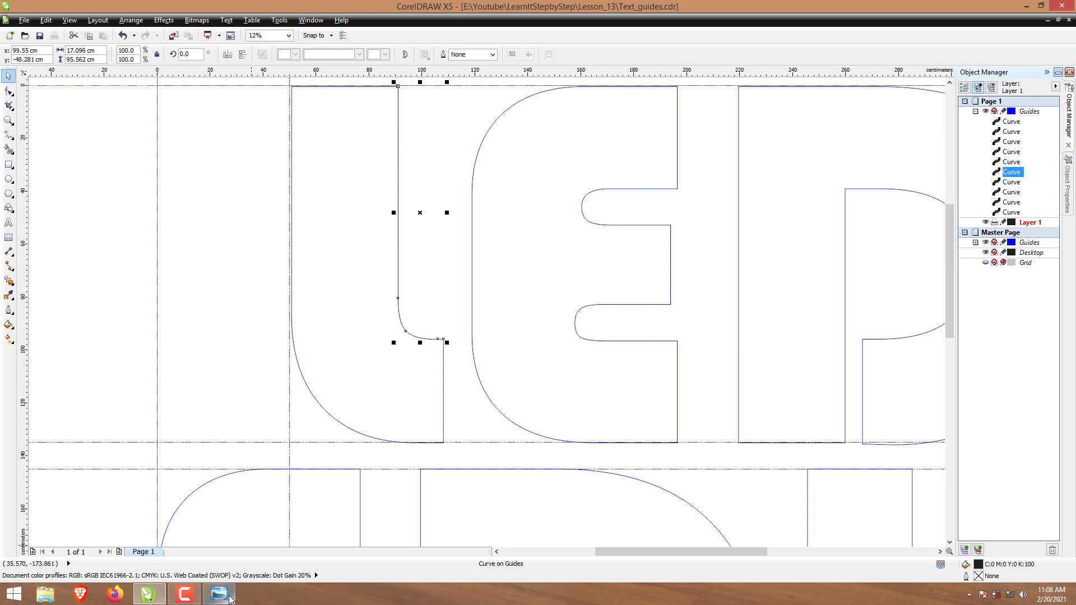
click(234, 592)
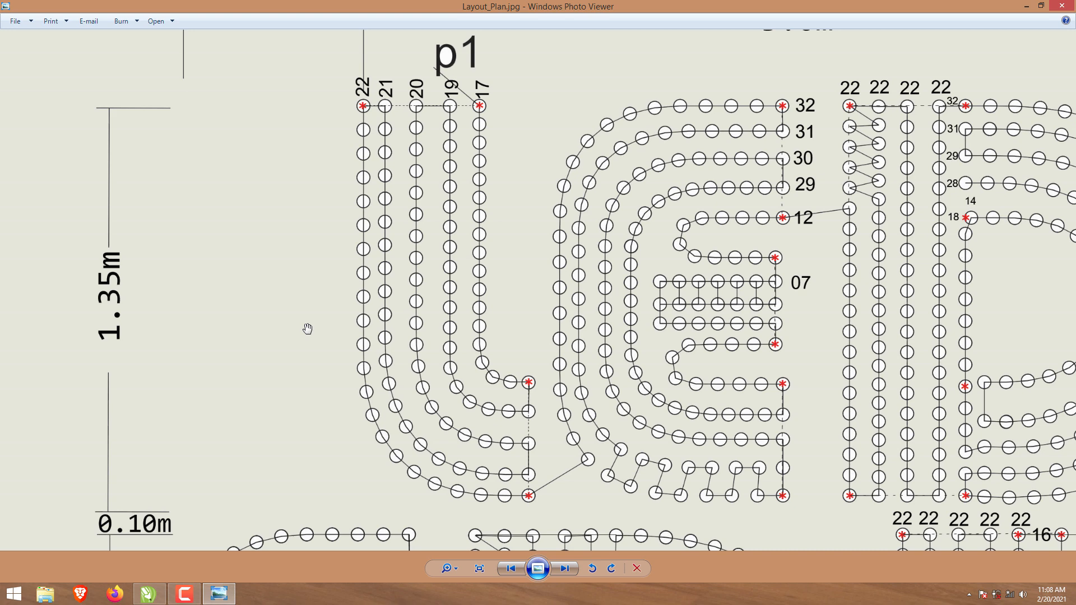
click(224, 594)
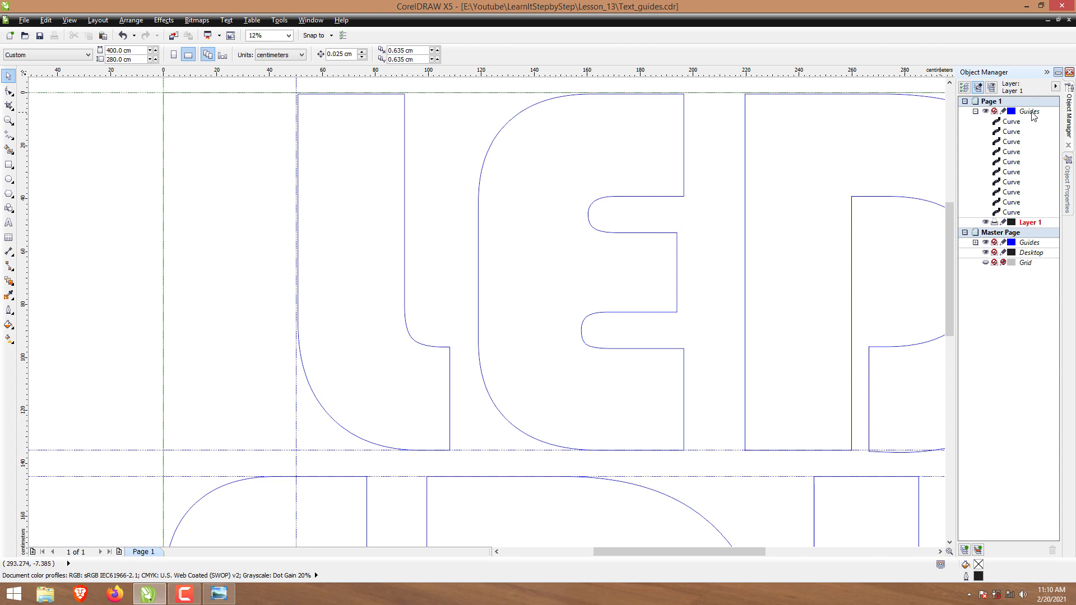
- On the page's Guides layer, duplicate the L's outer curve and shrink the copy inward to about 48.8 × 126.5 cm
click(1033, 116)
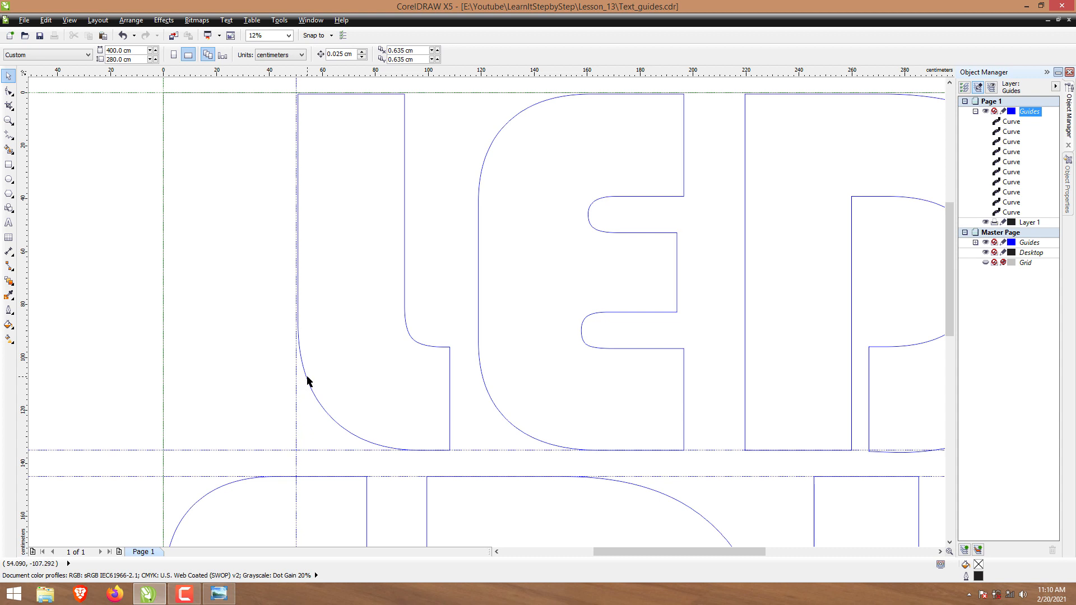
click(307, 380)
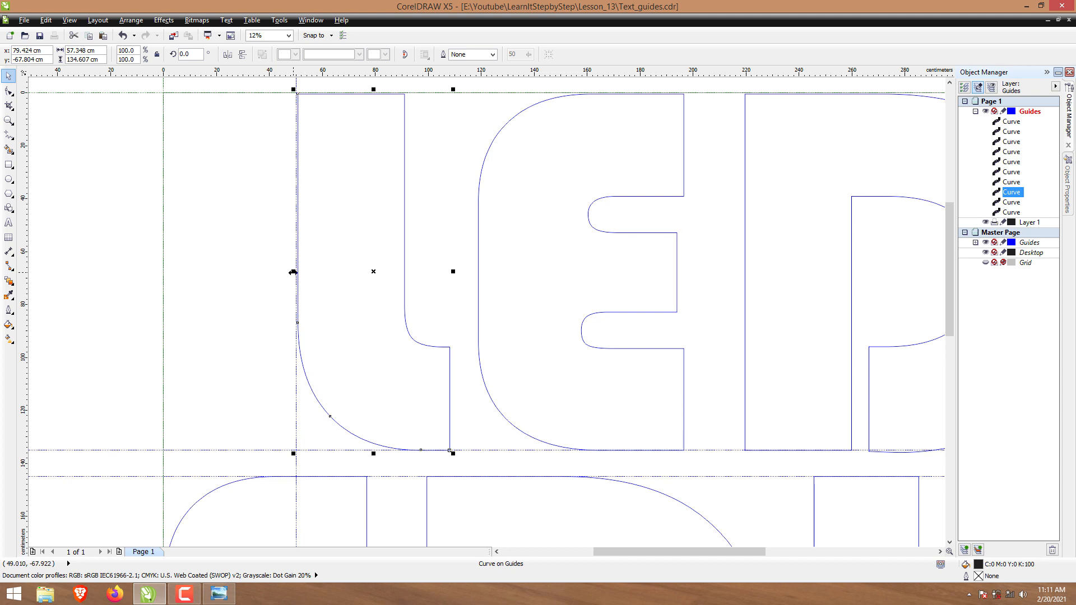
key(plus)
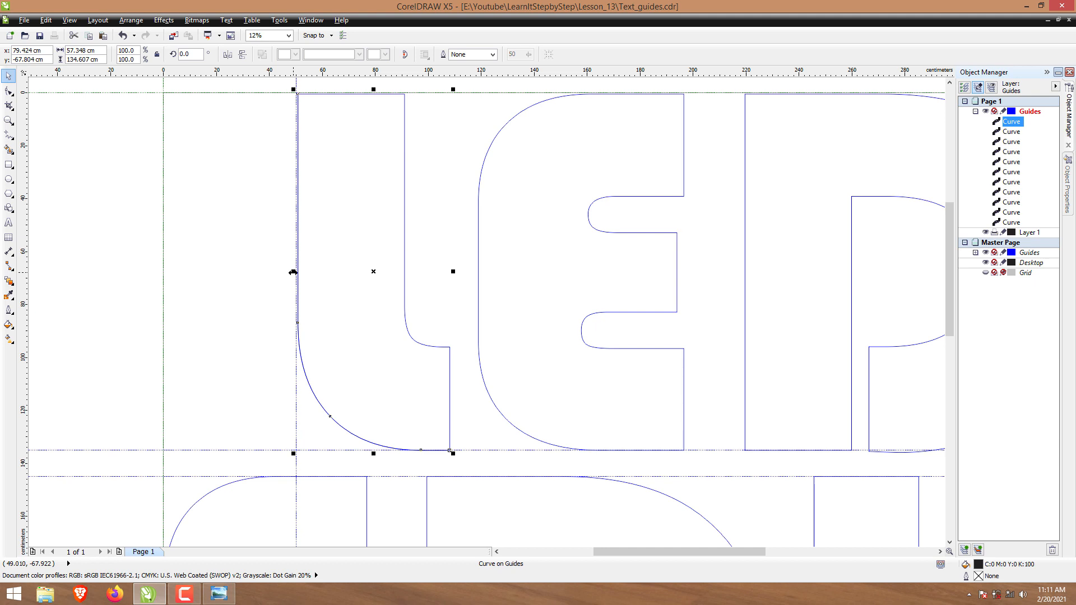
drag(292, 272, 315, 272)
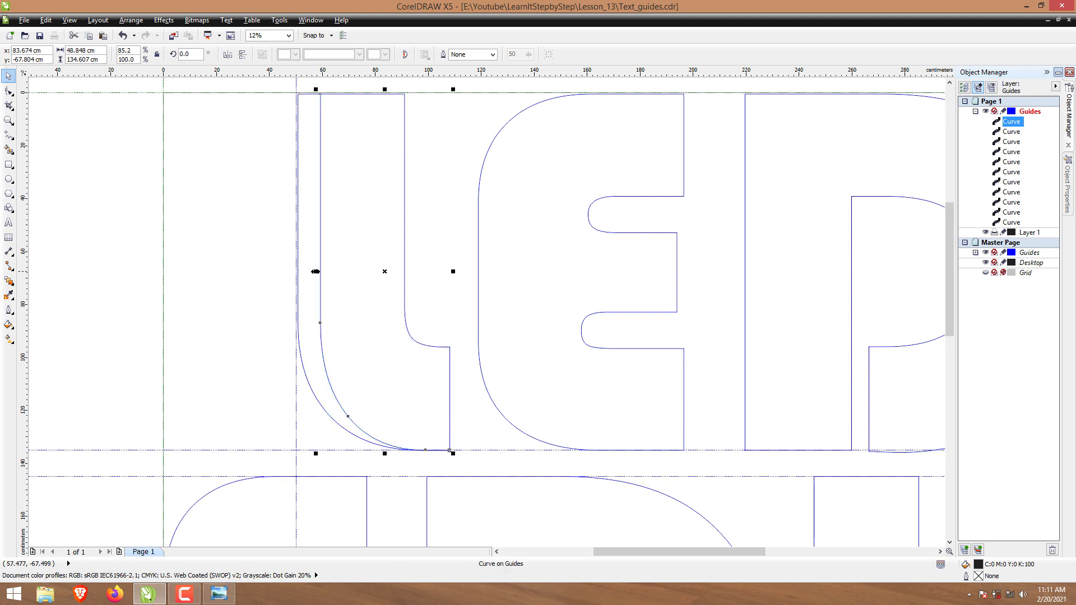
drag(384, 452, 385, 430)
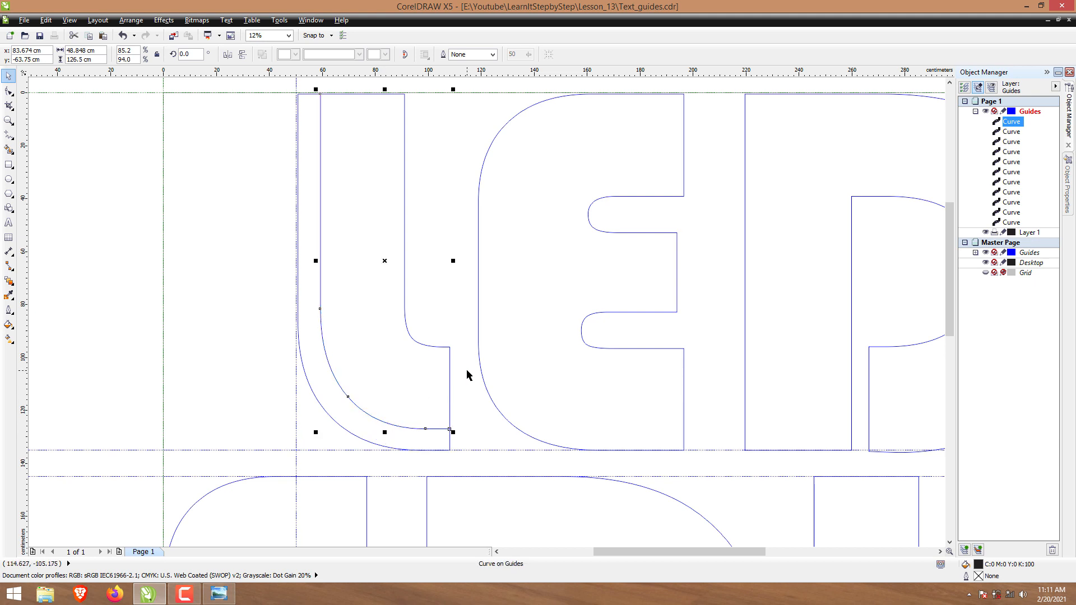
click(469, 372)
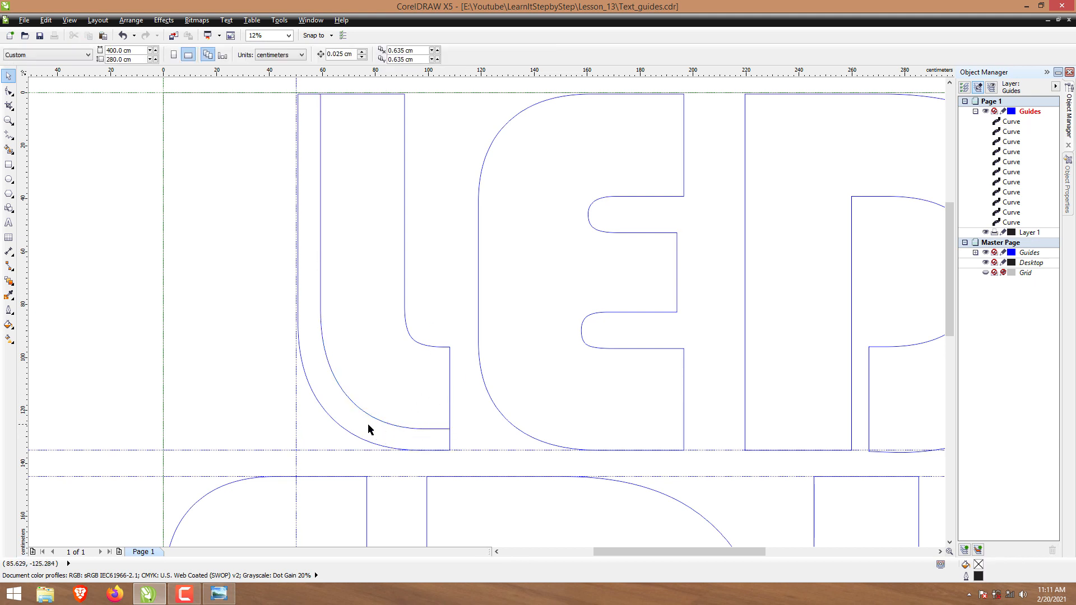
- Duplicate the L's second row curve, shrink the copy inward to about 37.6 × 115.8 cm, and adjust the second curve's height to about 125.8 cm
click(328, 362)
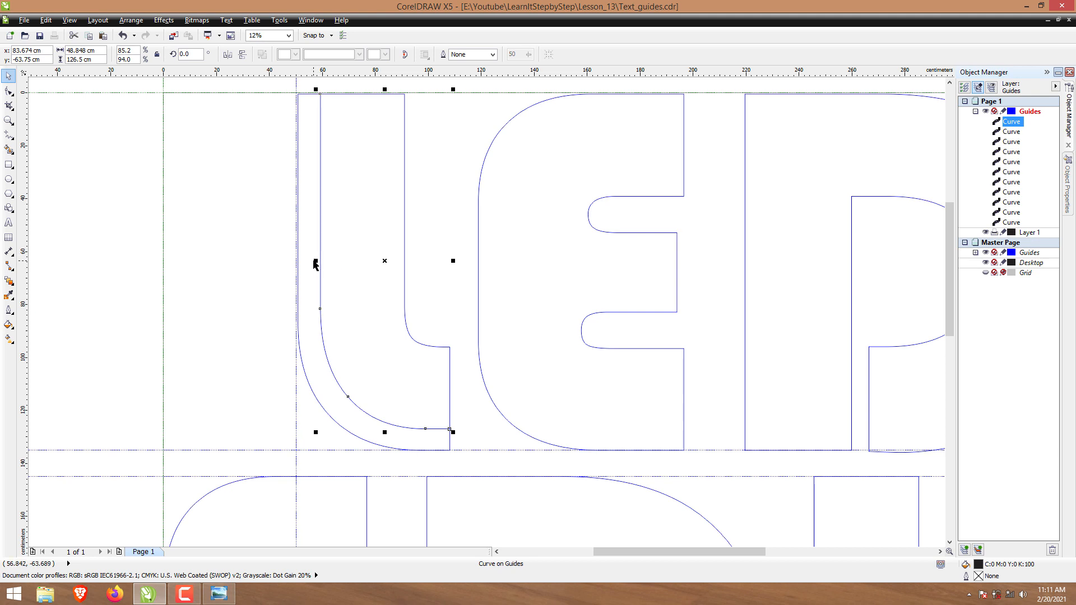
key(KP_Add)
drag(314, 264, 347, 260)
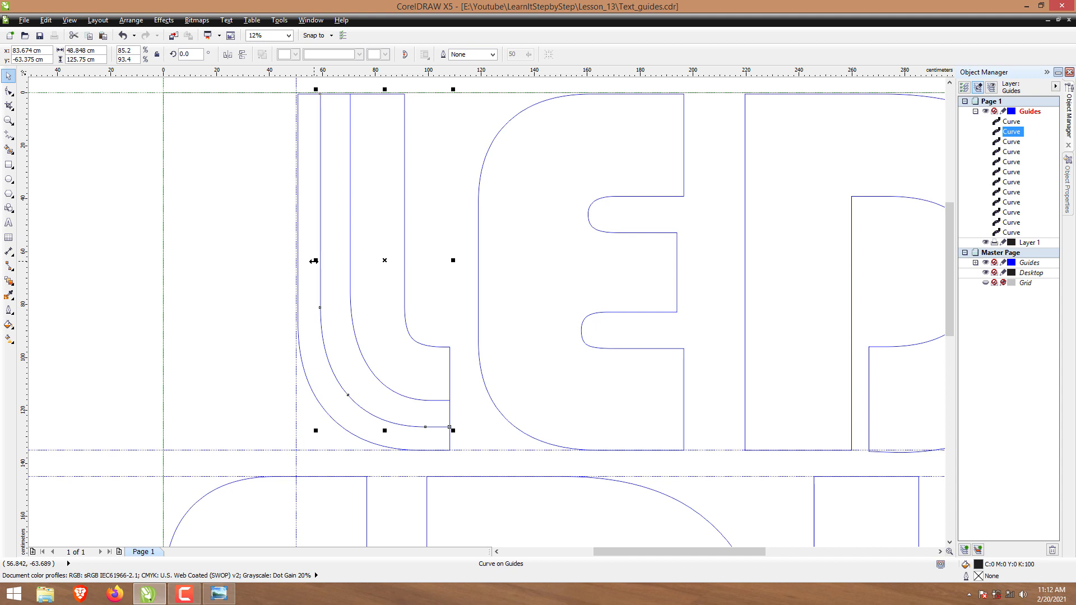
scroll(313, 261, up, 5)
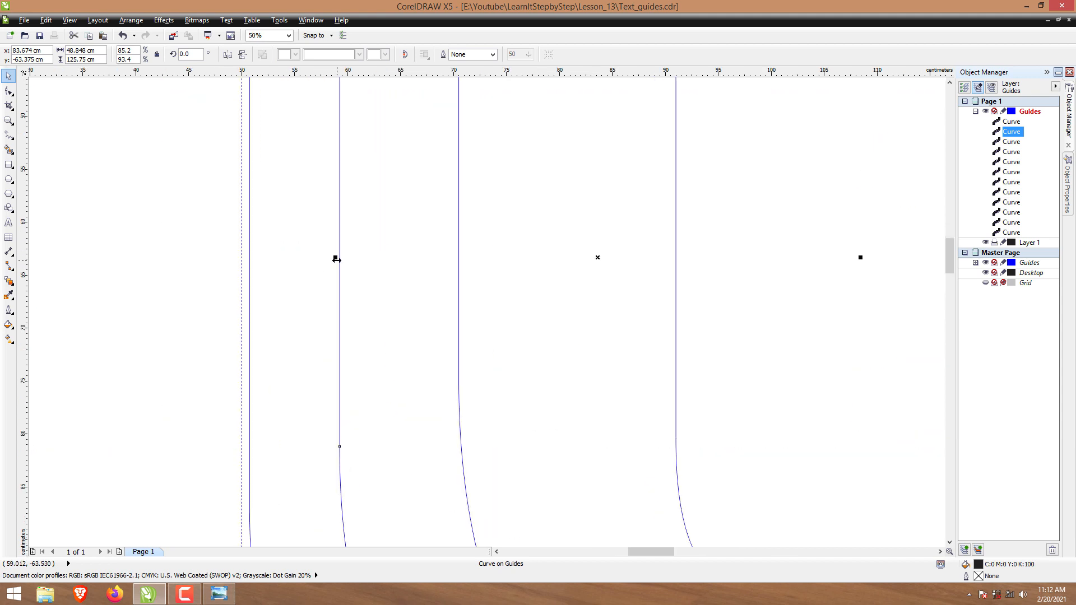
scroll(336, 259, down, 5)
- Duplicate the L's third row curve and shrink the copy inward to about 27.3 × 106 cm
click(372, 251)
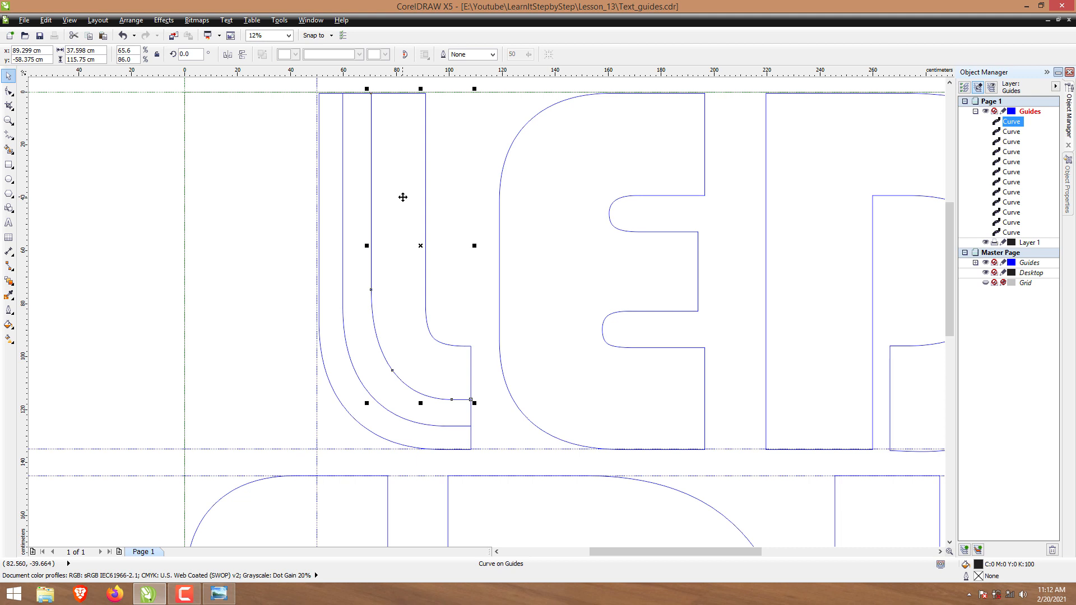
key(KP_Add)
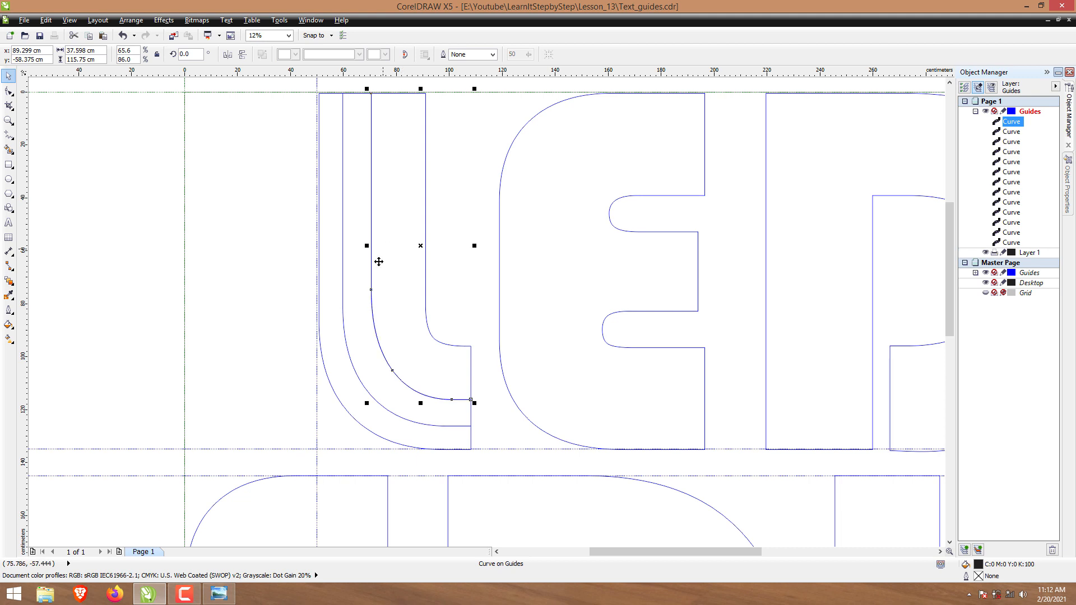
drag(366, 246, 395, 245)
drag(434, 402, 435, 377)
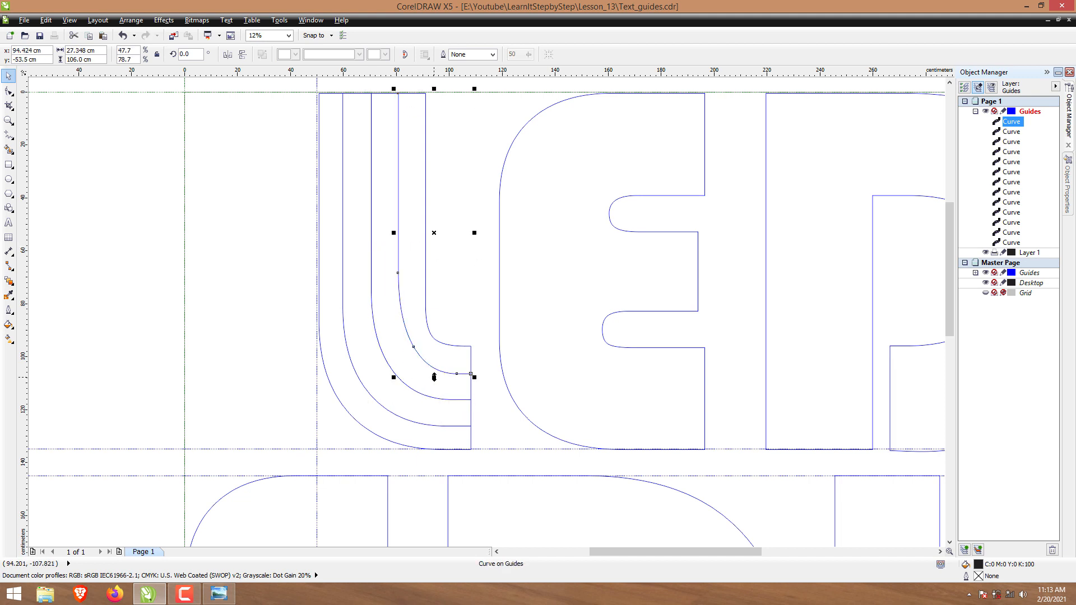
key(Escape)
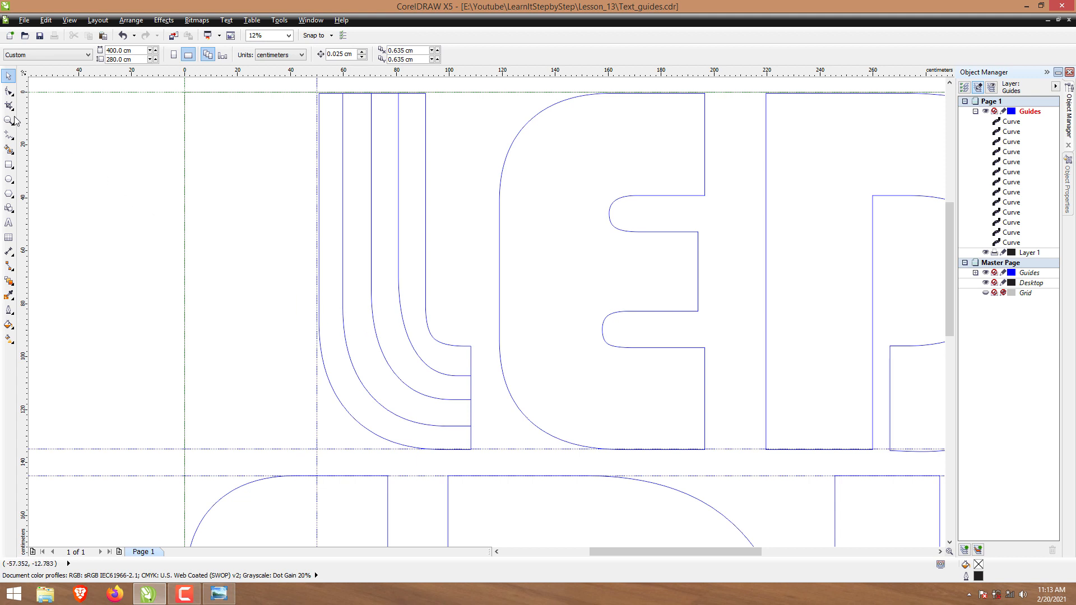
- Reshape the bend of the L's fourth row curve by moving its middle node outward about 1.2 cm and adjusting the node's lower handle
click(9, 91)
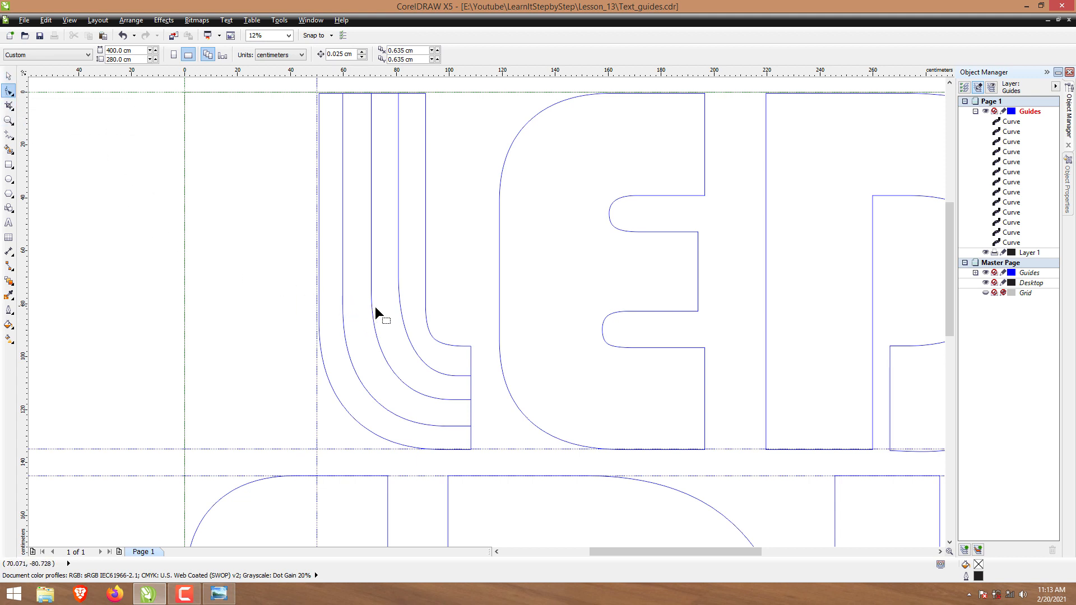
click(400, 318)
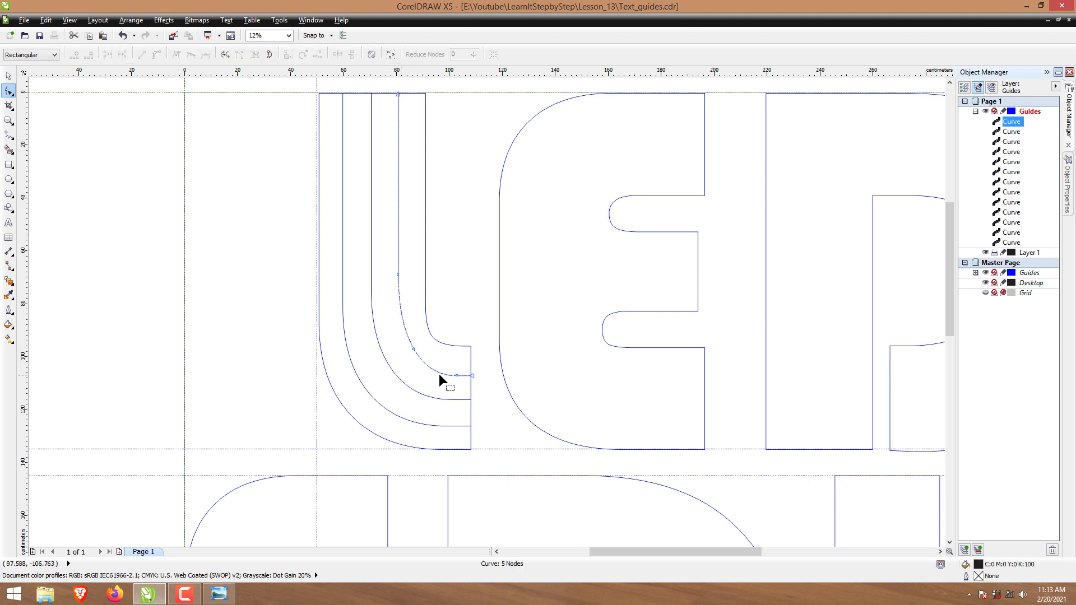
click(415, 351)
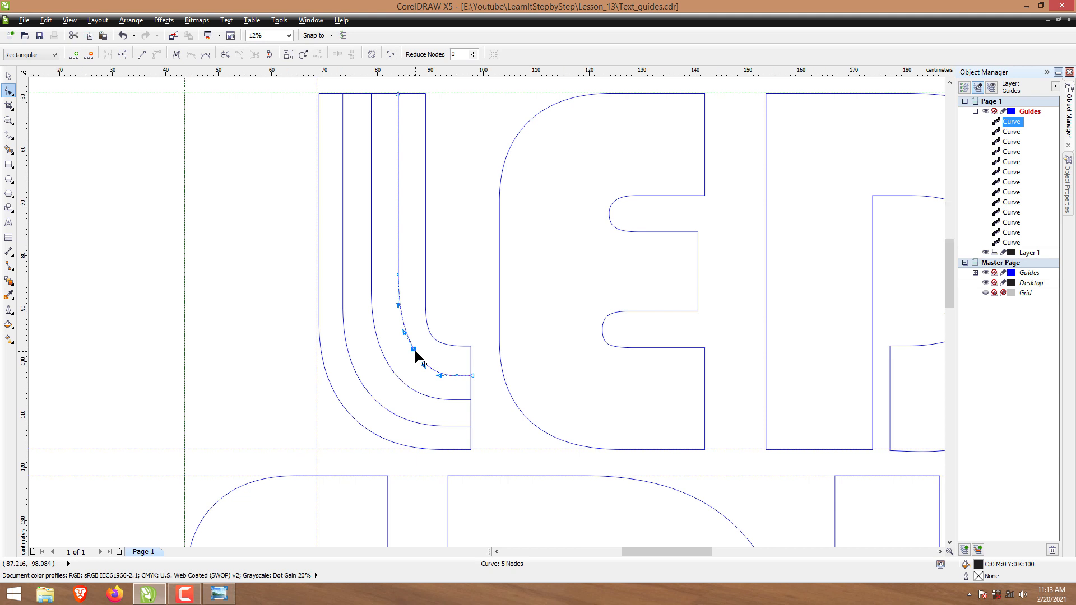
scroll(417, 357, up, 2)
scroll(418, 357, up, 2)
drag(404, 354, 411, 349)
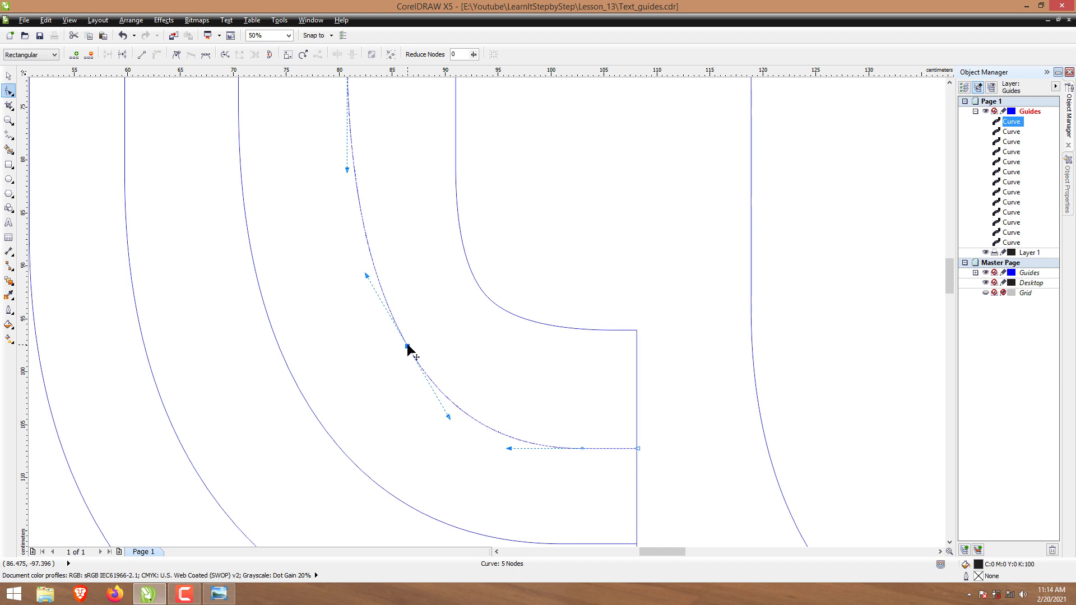
drag(407, 347, 395, 346)
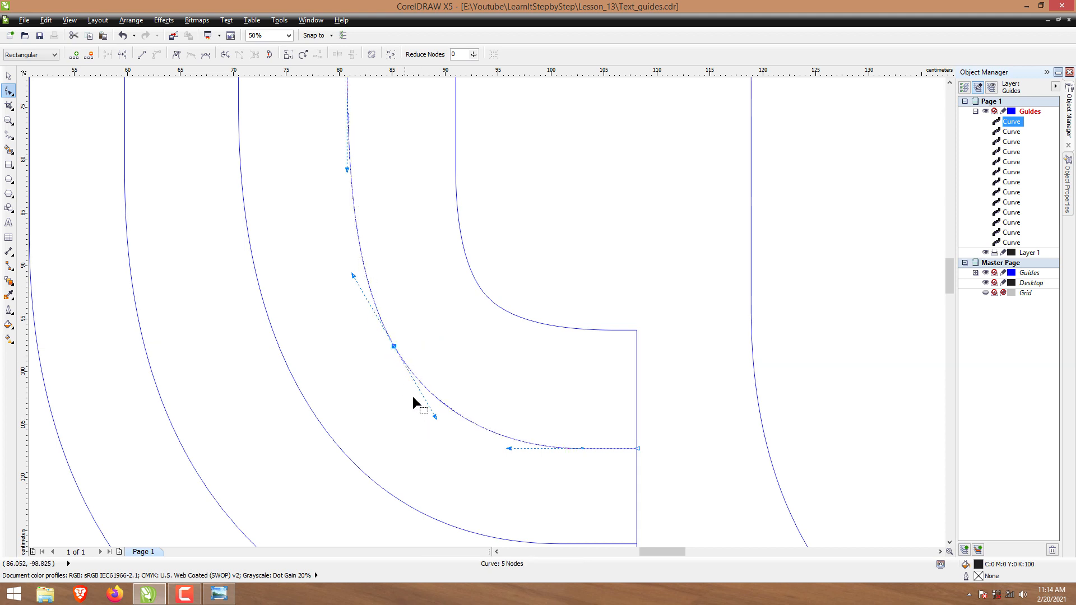
drag(435, 417, 442, 417)
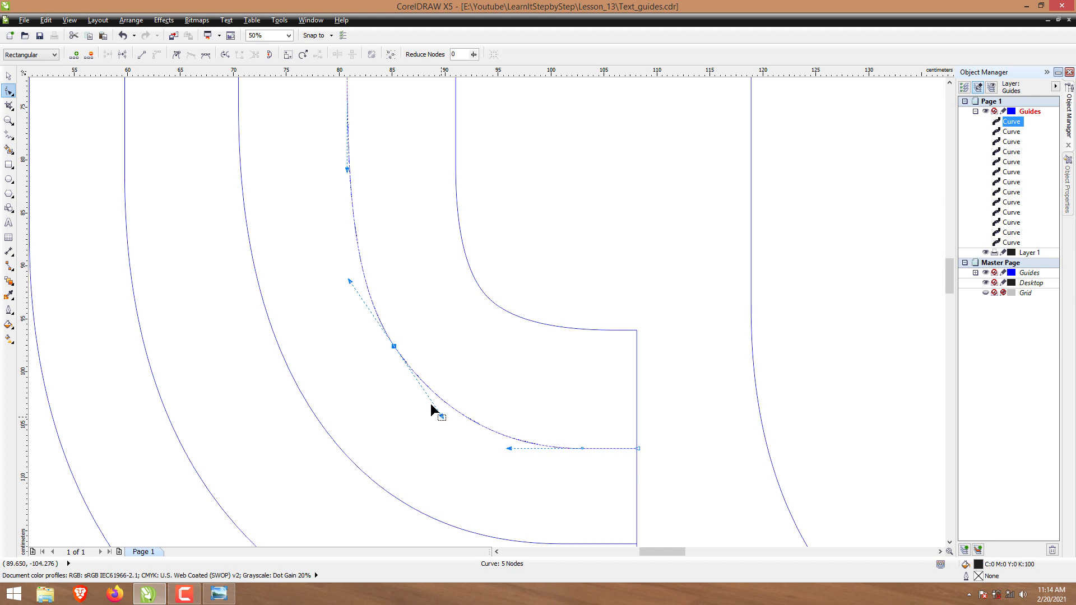
- Move the middle bend node of the L's third row curve about 0.6 cm outward diagonally and fine-tune its lower handle
click(311, 413)
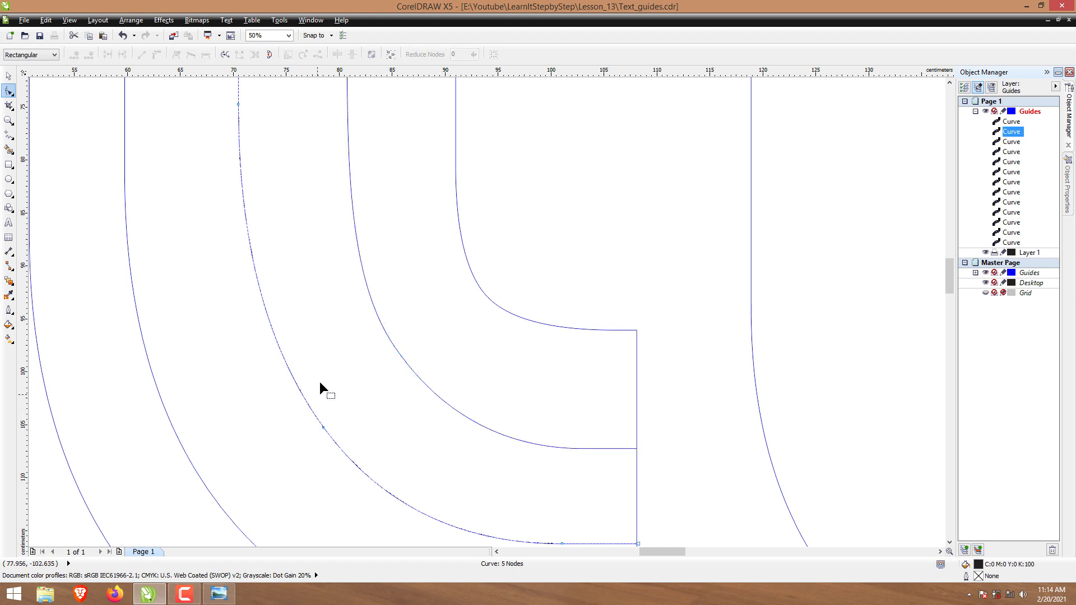
click(324, 428)
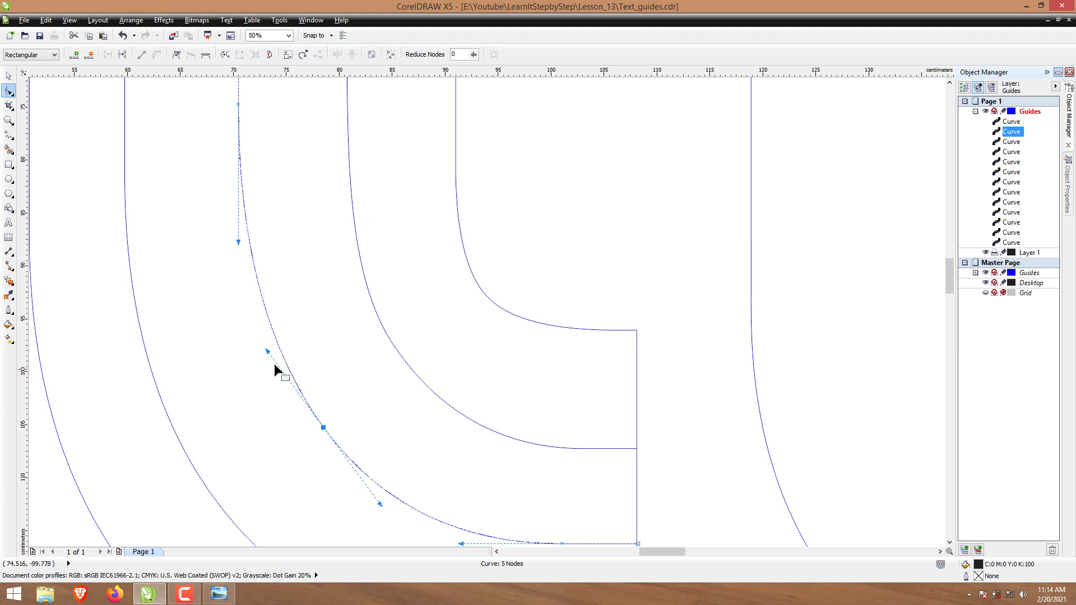
drag(324, 428, 318, 433)
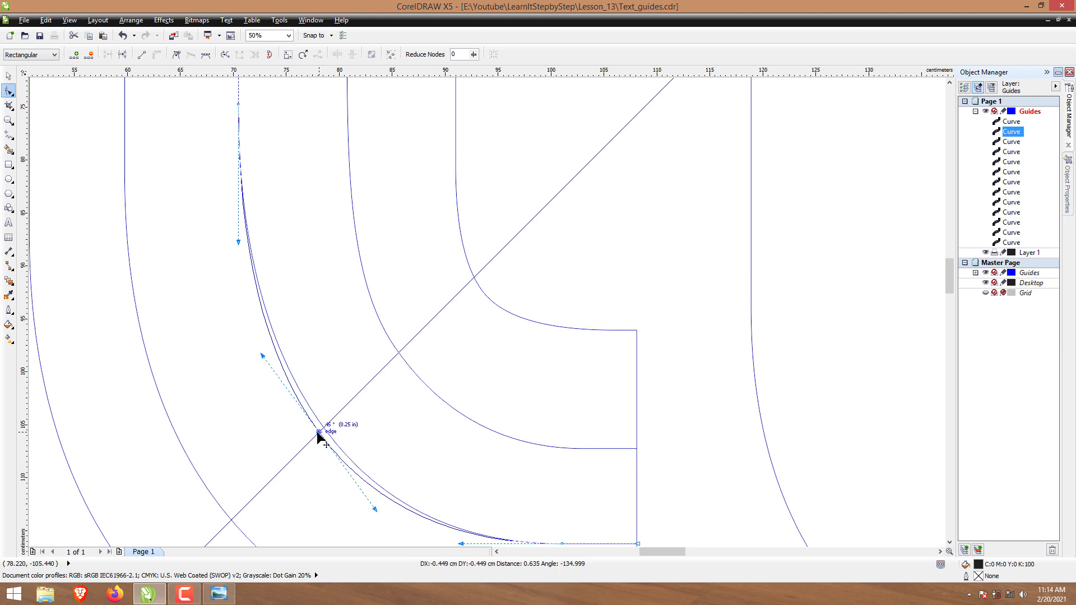
drag(318, 433, 319, 432)
drag(375, 510, 378, 509)
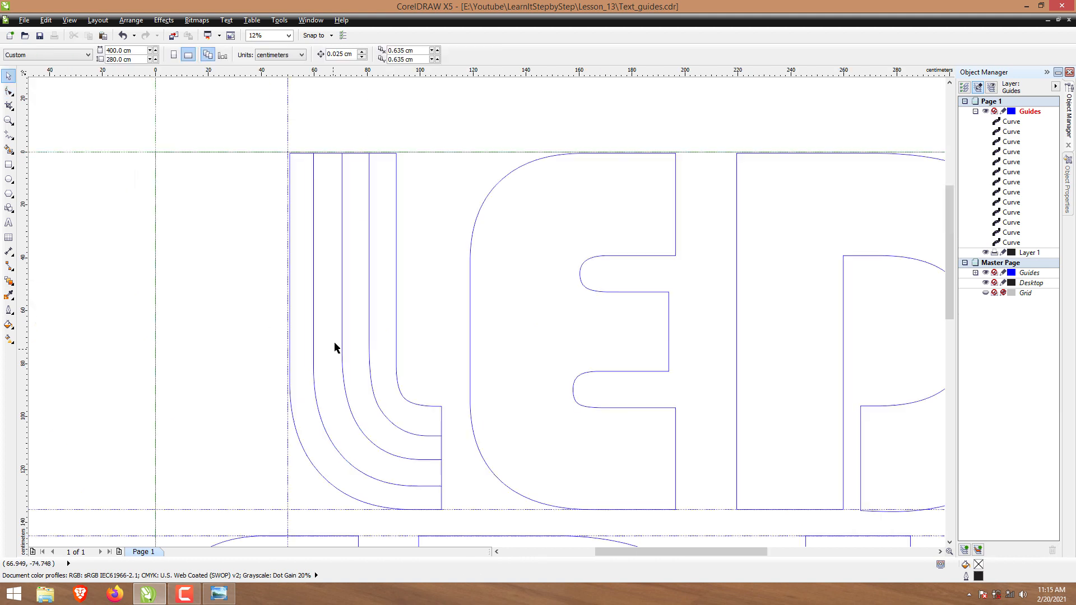
- Select the L's fourth row curve for node editing and open the options for its straight vertical segment
click(9, 91)
click(370, 373)
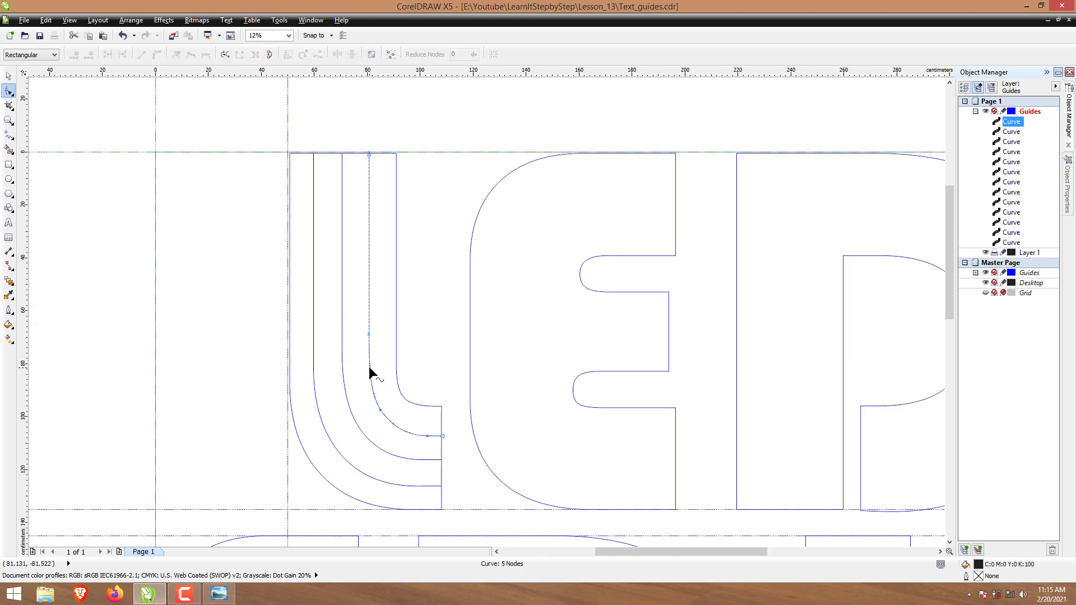
click(368, 279)
right_click(368, 280)
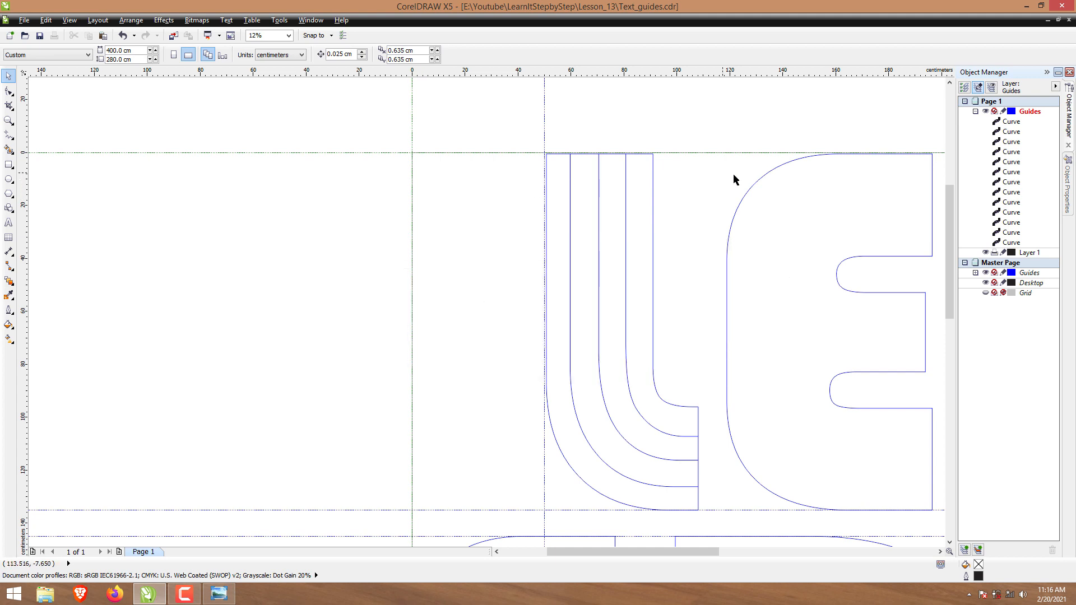
- On the page's Guides layer, draw a circle about 9 cm wide beside the L and set its diameter to 5 cm
click(1026, 112)
click(9, 180)
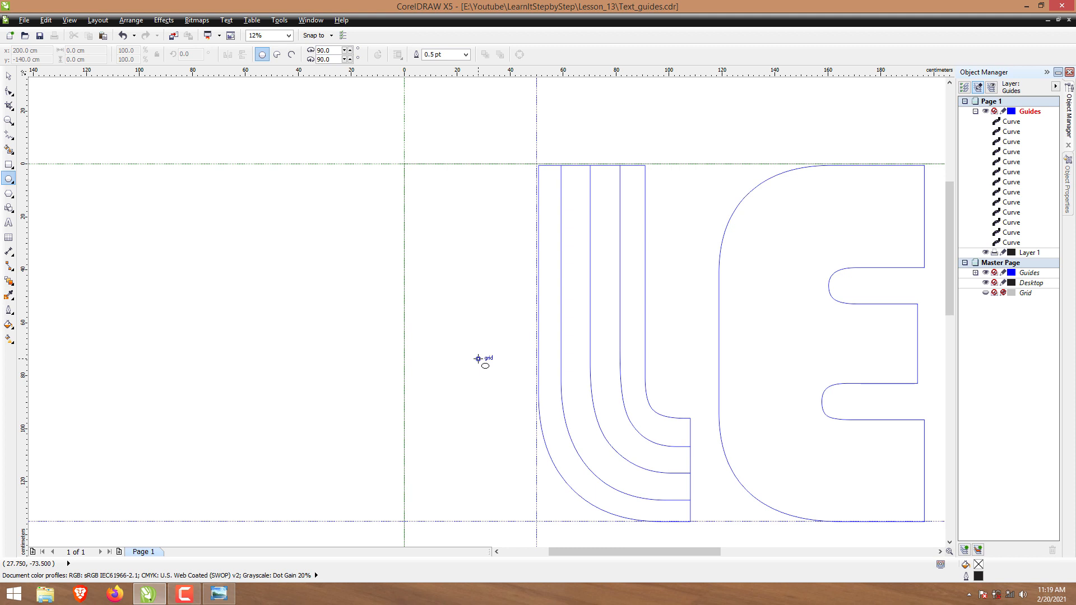
mouse_move(478, 358)
mouse_down()
mouse_move(504, 387)
mouse_move(490, 370)
mouse_up()
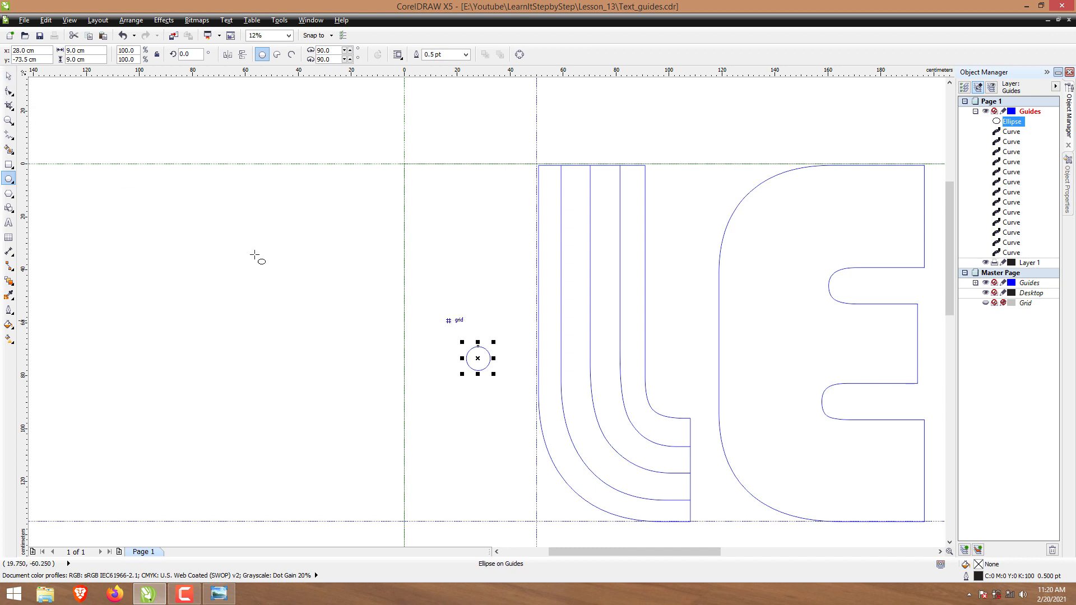
click(7, 80)
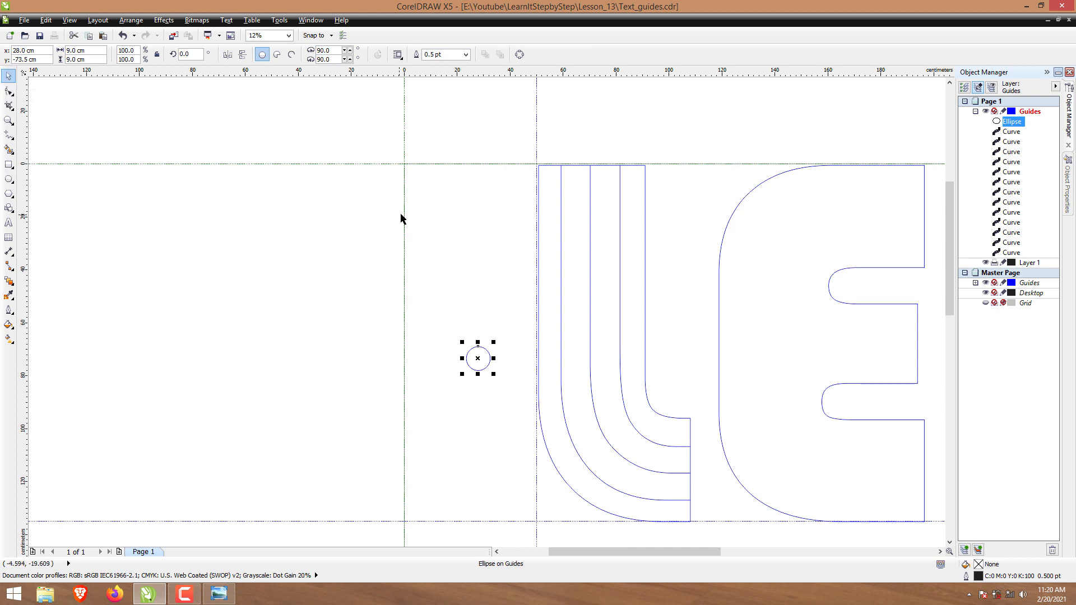
click(91, 50)
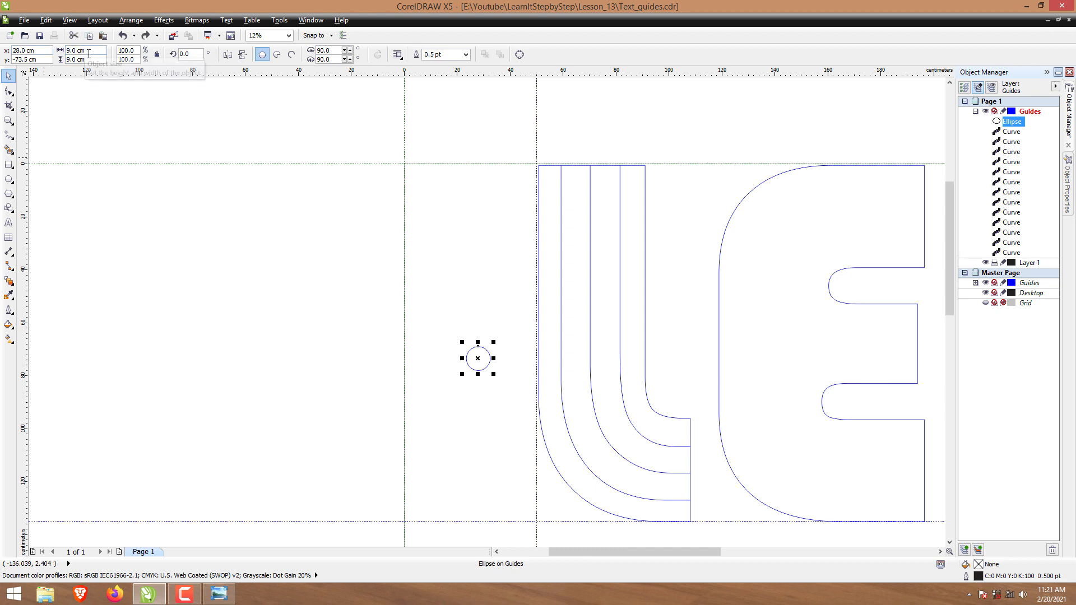
drag(85, 51, 7, 54)
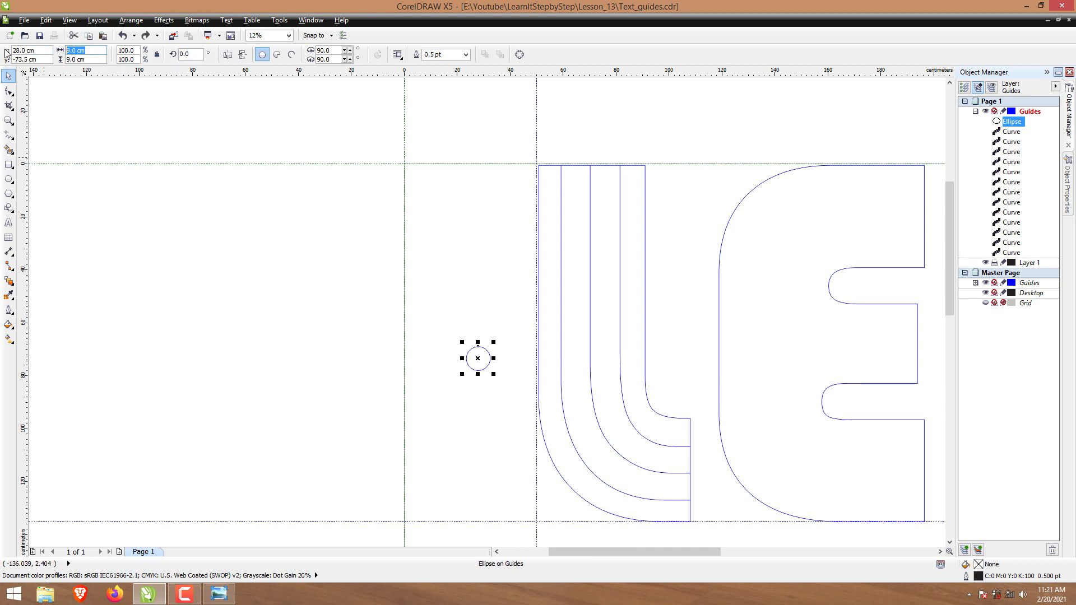
text(5)
key(Return)
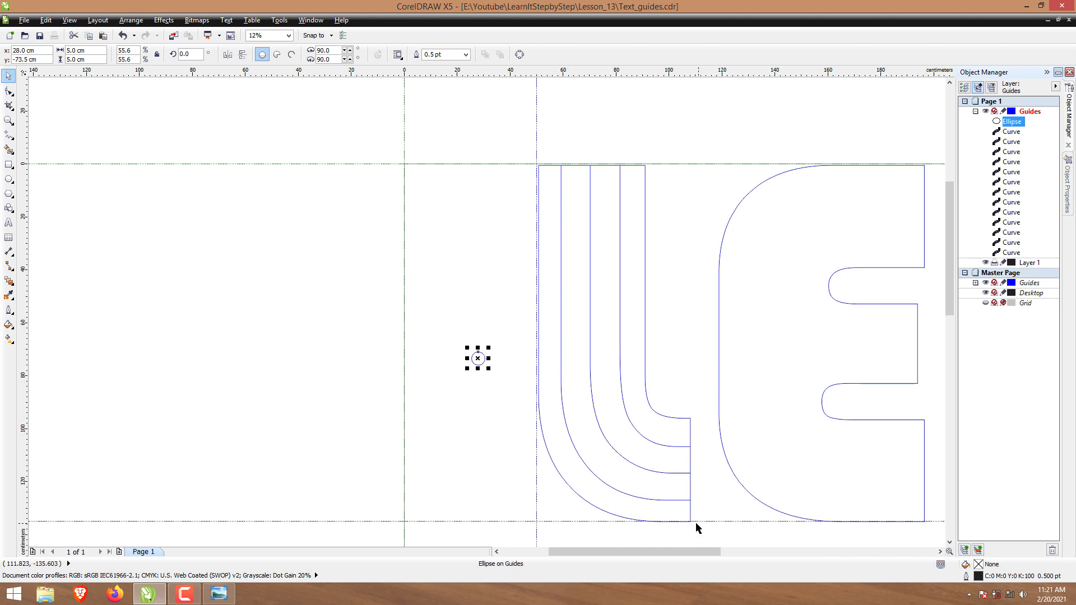
- Move the 5 cm circle so its center snaps to the lower-right corner node of the L, at about 108.1, -135.1 cm
scroll(835, 317, down, 1)
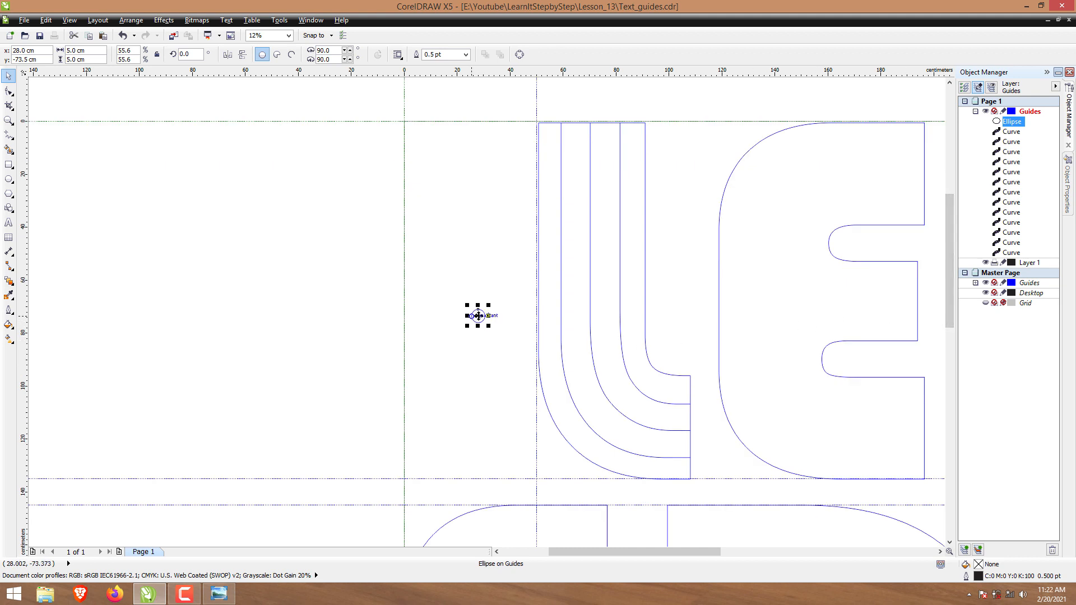
scroll(479, 321, up, 1)
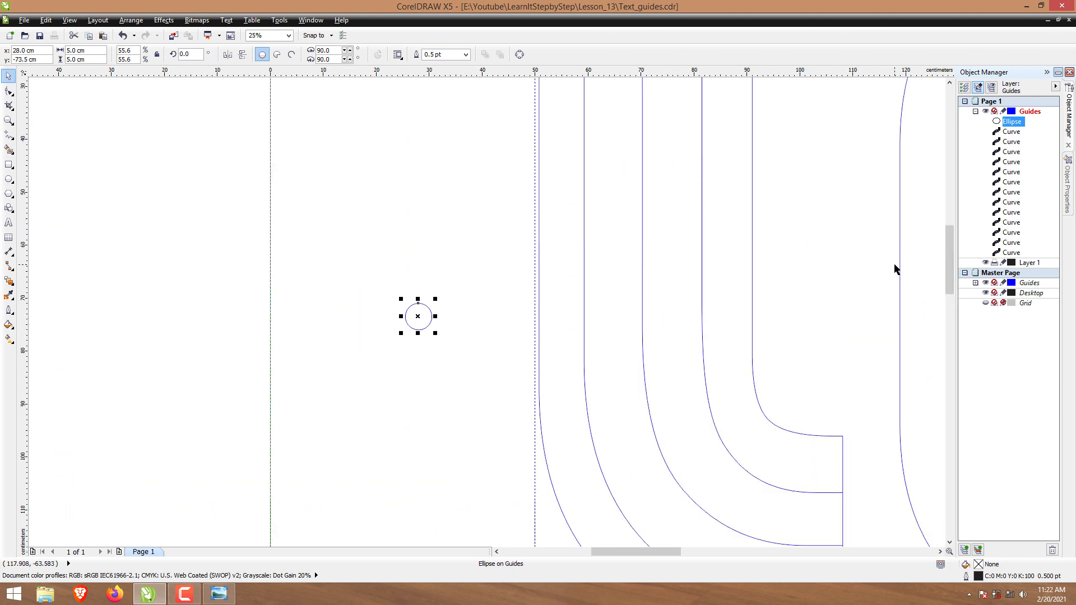
scroll(954, 270, down, 2)
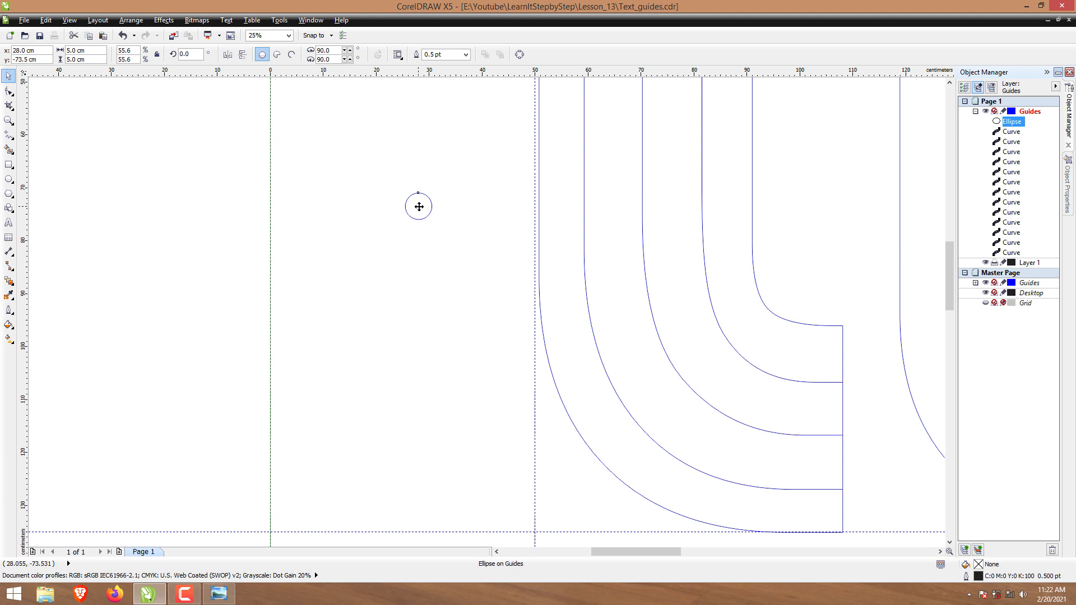
drag(419, 206, 842, 502)
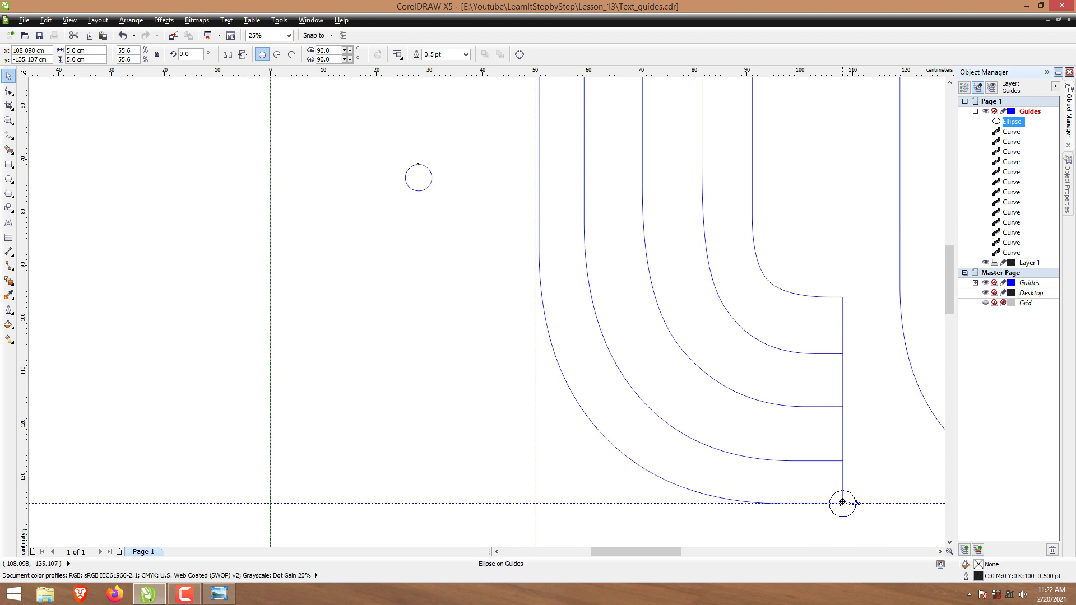
drag(842, 503, 842, 503)
- Paste a copy of the 5 cm circle and move it outside the L's curved side, to about 44, -103 cm
scroll(842, 502, down, 2)
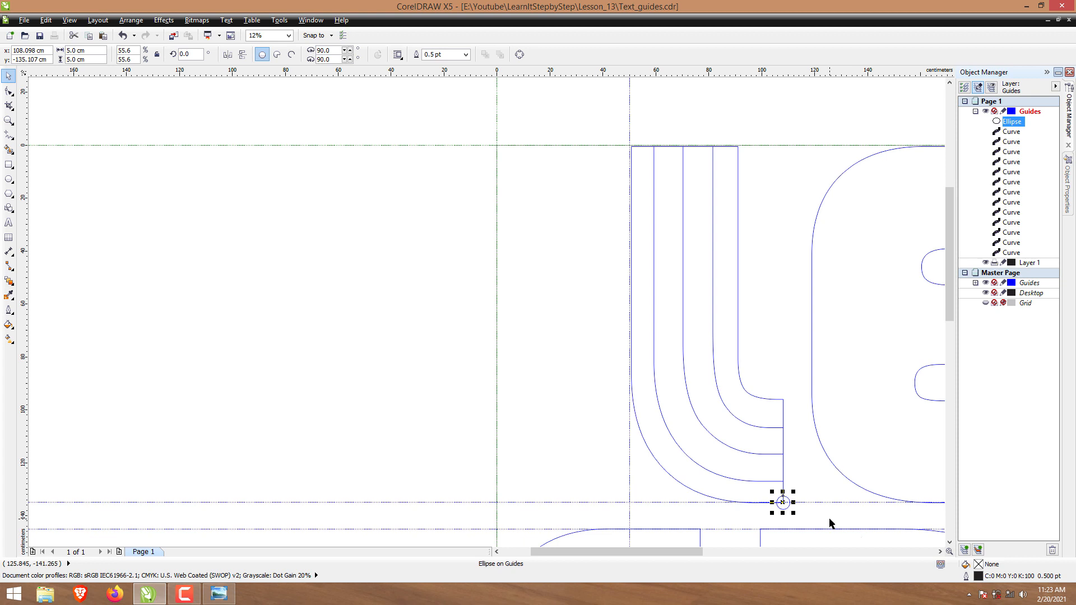
key(ctrl+v)
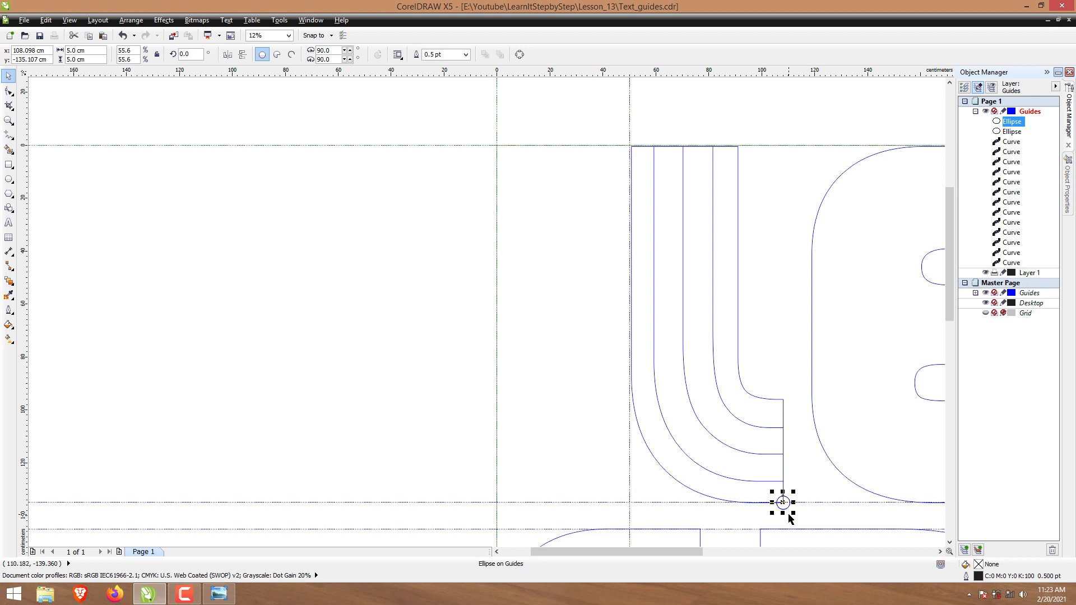
scroll(787, 515, up, 3)
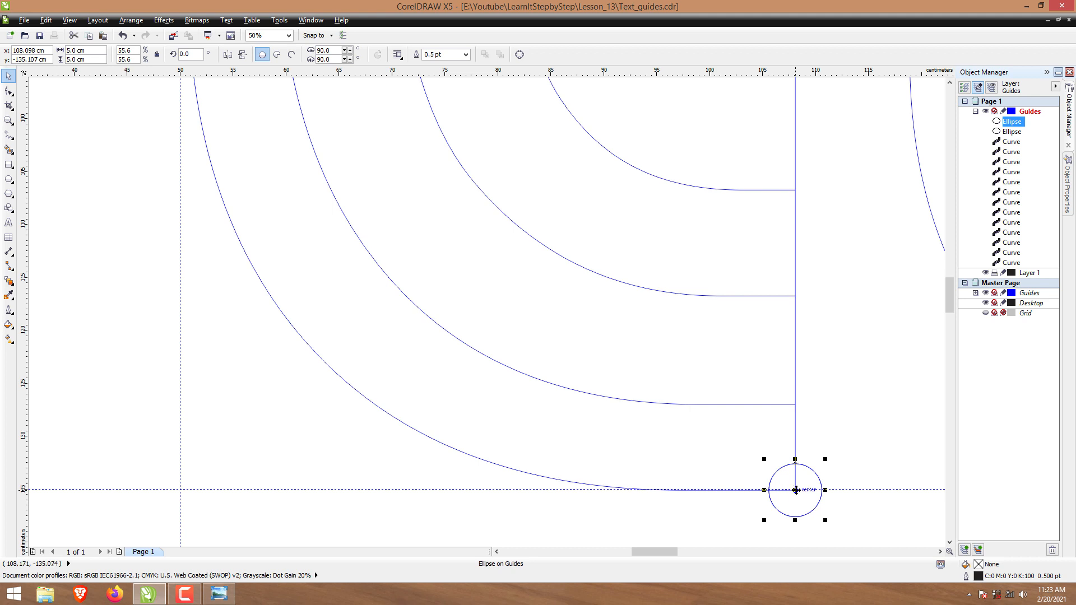
drag(796, 489, 115, 150)
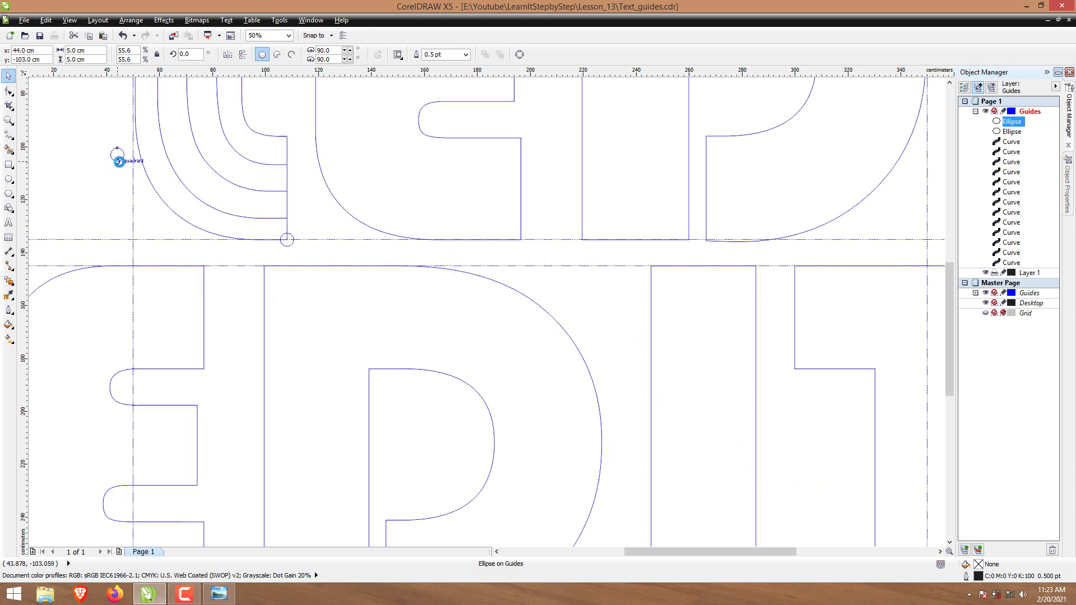
- Move the copied circle up the L's side and snap its center to the L's upper-left corner node at 50.75, -0.5 cm
scroll(133, 174, down, 4)
scroll(94, 153, up, 1)
scroll(95, 152, up, 2)
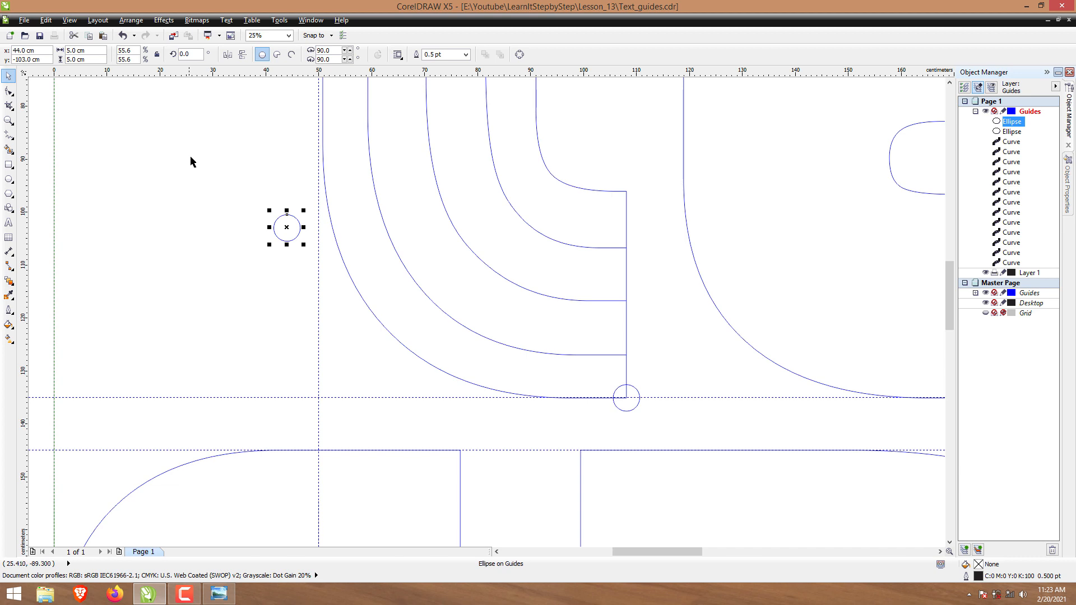
scroll(191, 158, down, 1)
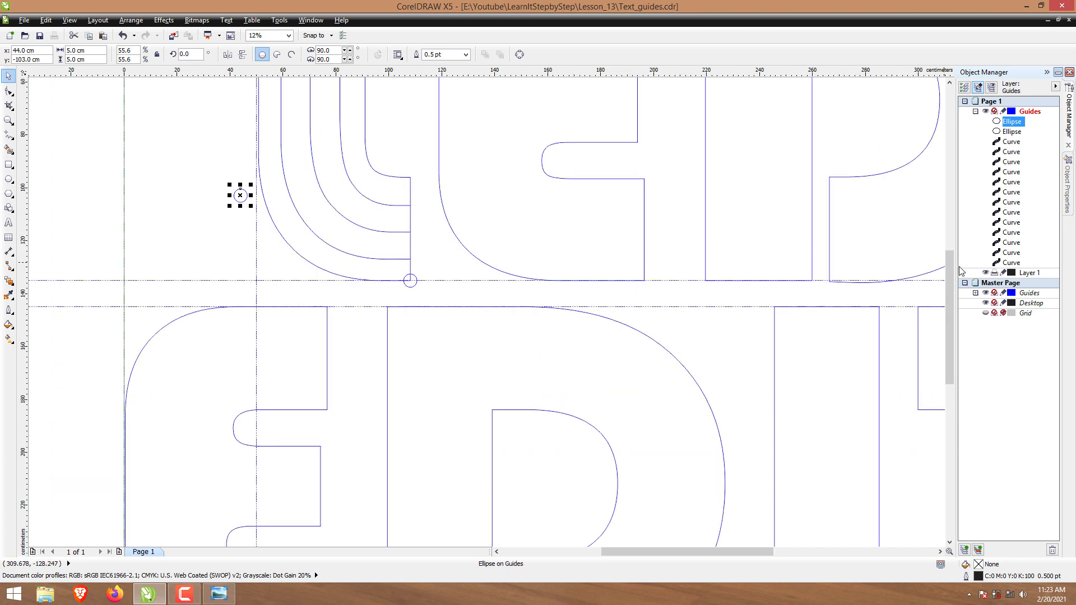
drag(952, 280, 952, 190)
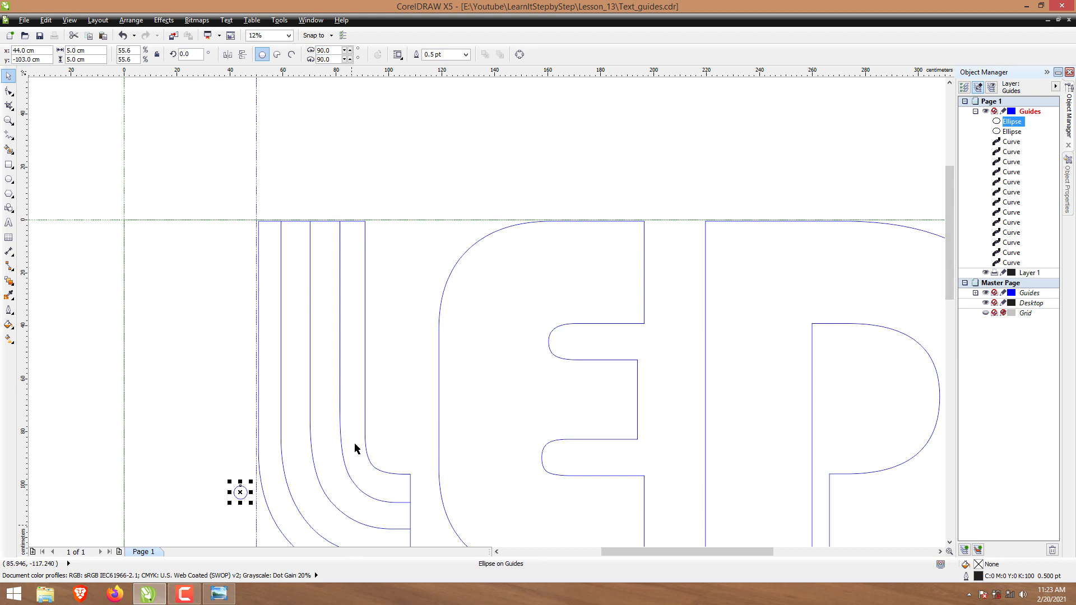
scroll(238, 493, up, 1)
drag(247, 477, 248, 141)
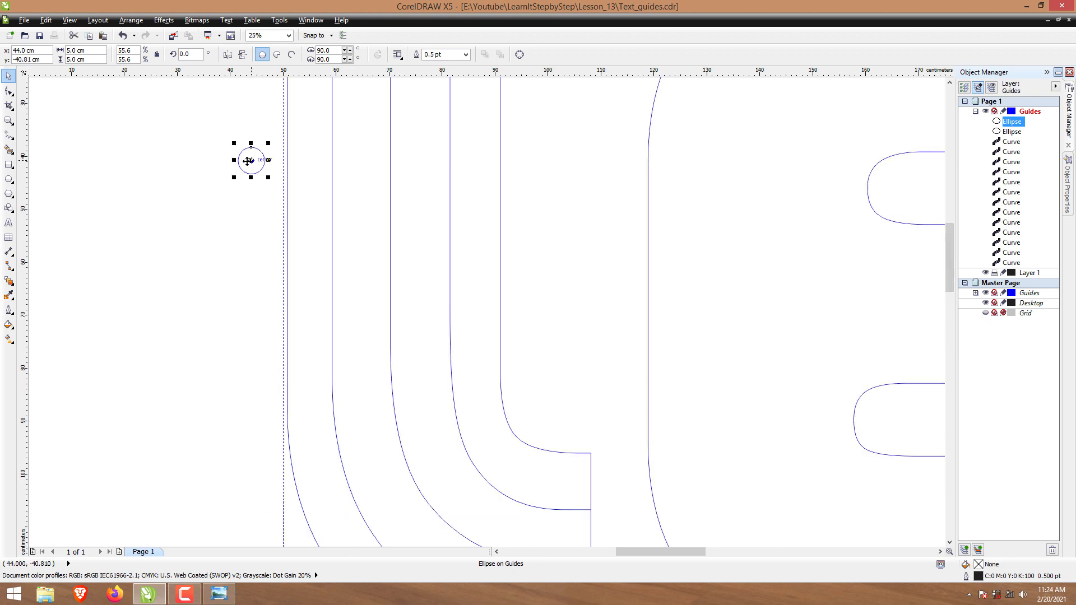
scroll(252, 169, down, 1)
drag(950, 281, 951, 233)
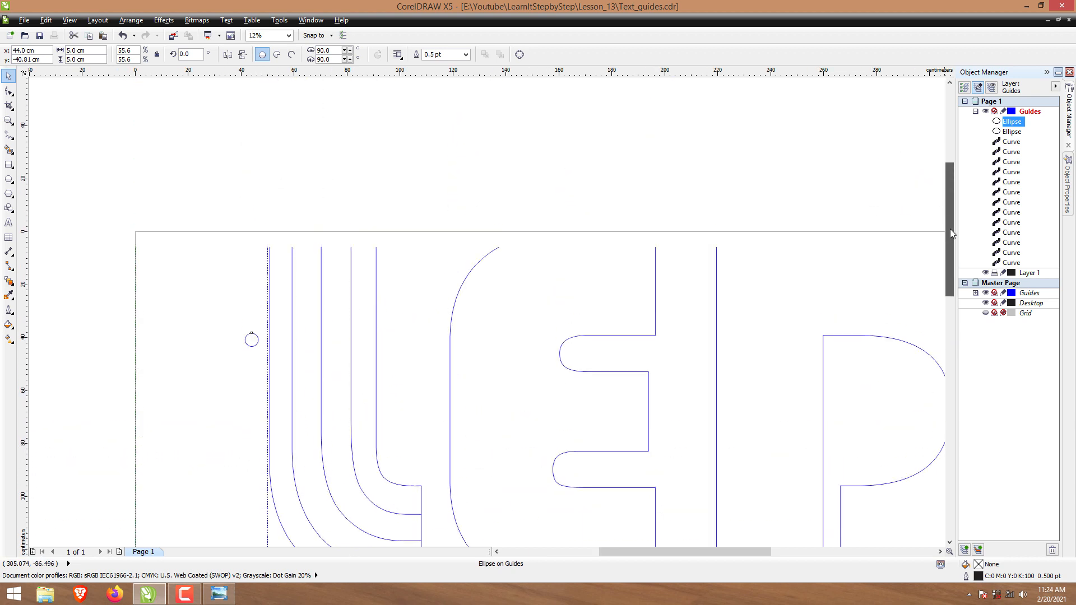
scroll(311, 280, up, 1)
drag(188, 402, 225, 188)
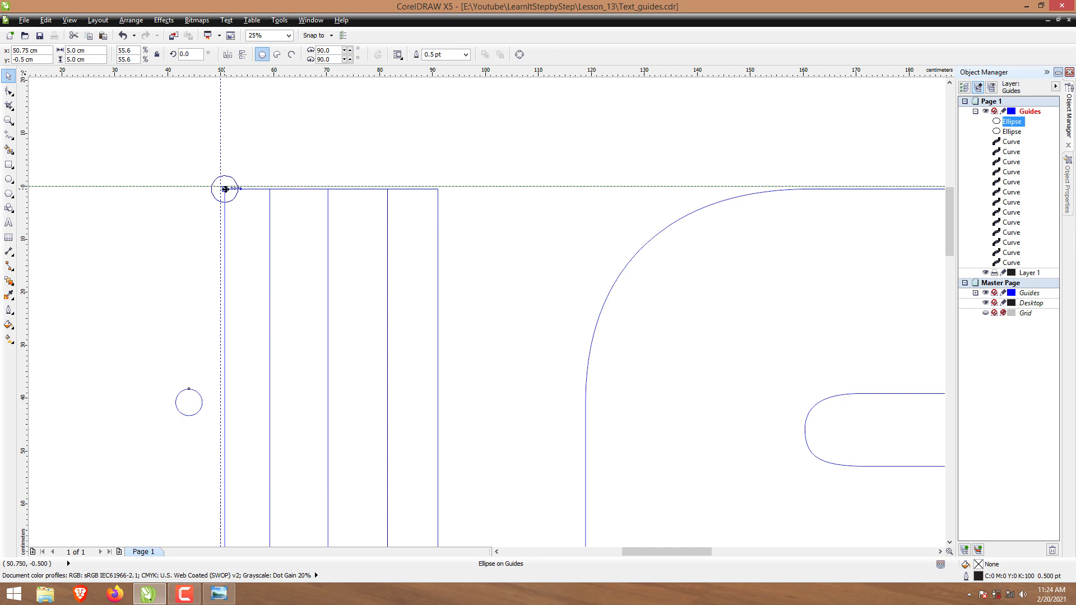
drag(225, 189, 225, 189)
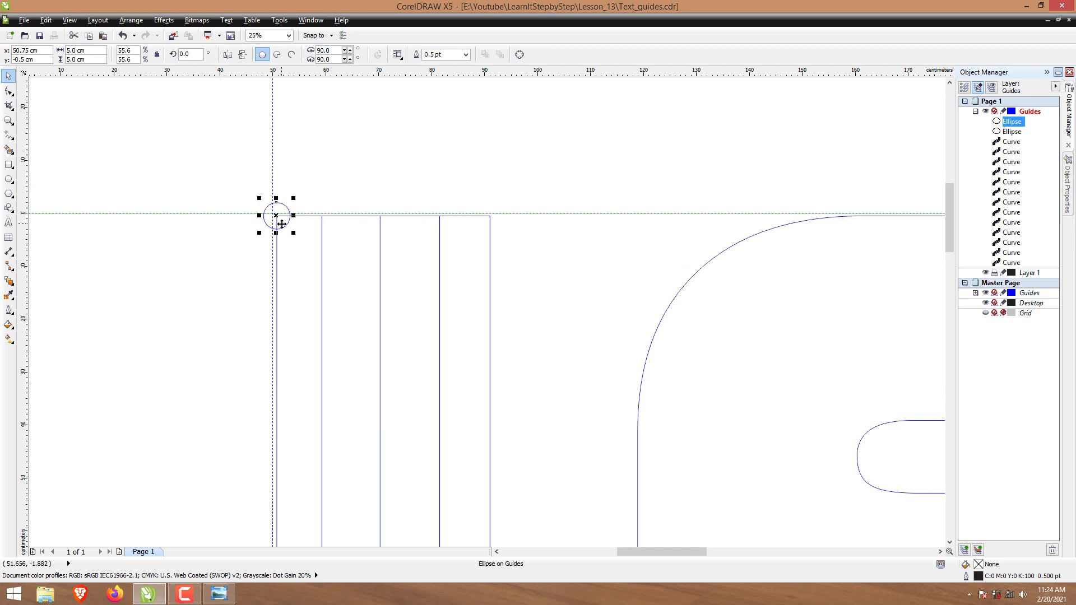
click(23, 21)
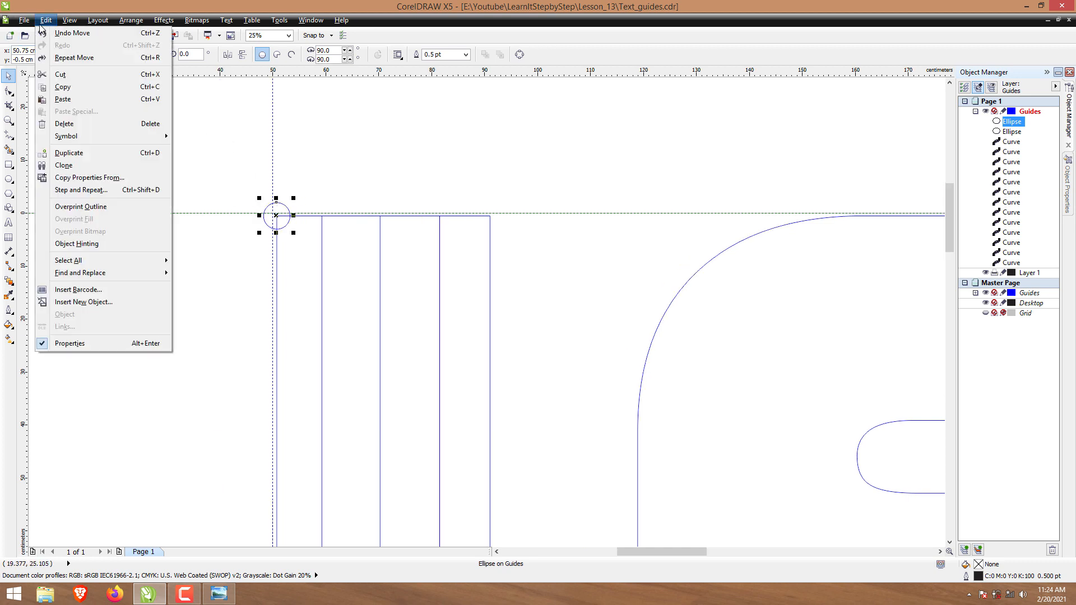
click(76, 22)
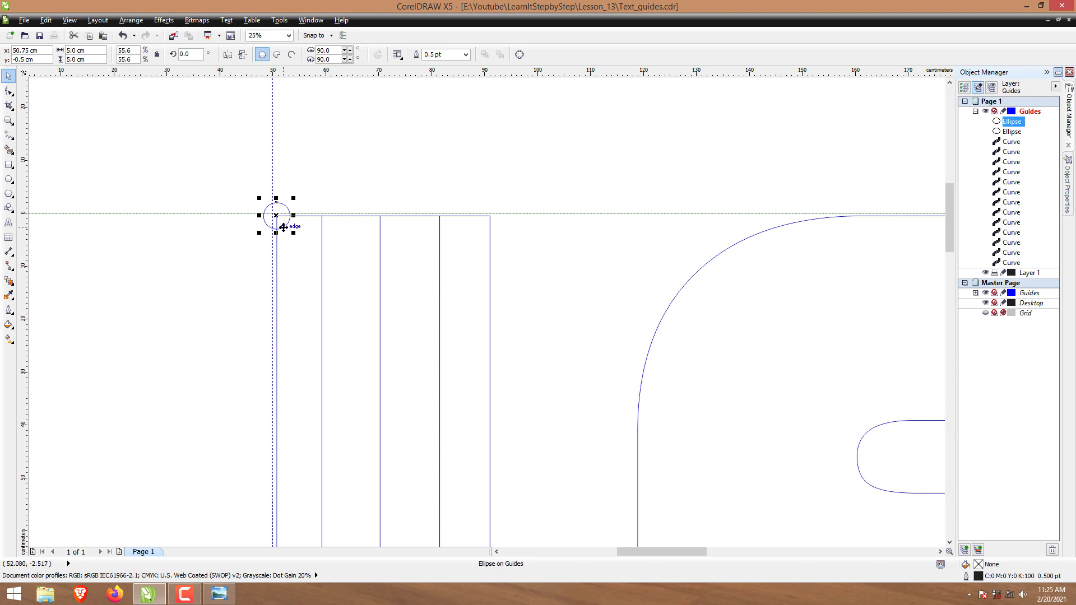
- Duplicate the 5 cm circle and snap a copy's center to the upper end of each remaining row curve of the L
key(KP_Add)
click(275, 215)
click(274, 223)
click(276, 214)
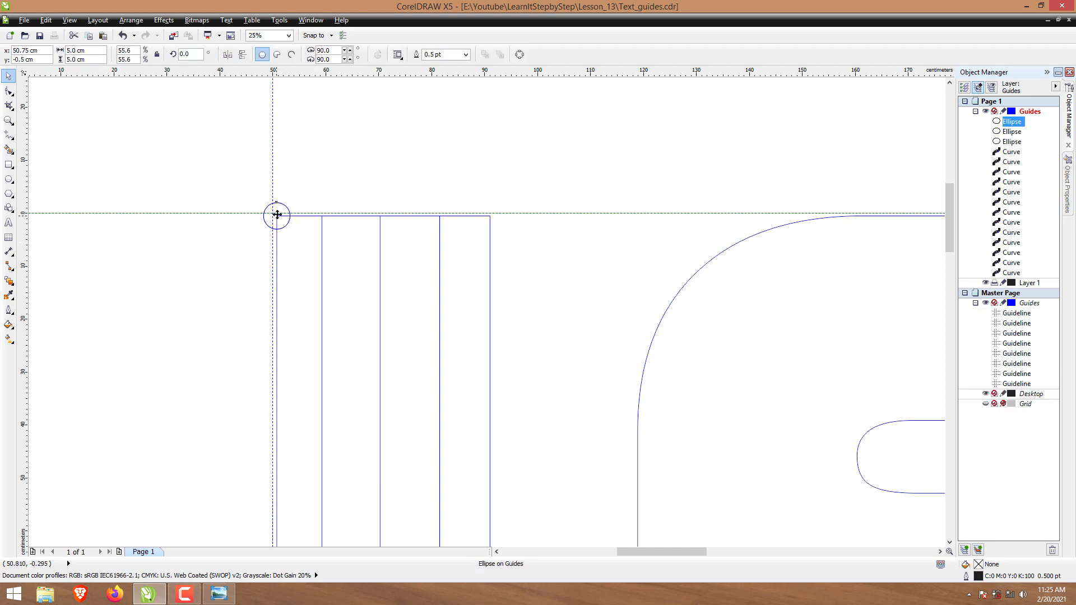
drag(277, 215, 322, 215)
key(KP_Add)
drag(322, 216, 490, 216)
key(KP_Add)
key(KP_Add)
- Duplicate the circle at the L's lower-right corner and snap copies to the lower ends of the other four row curves
scroll(456, 336, down, 2)
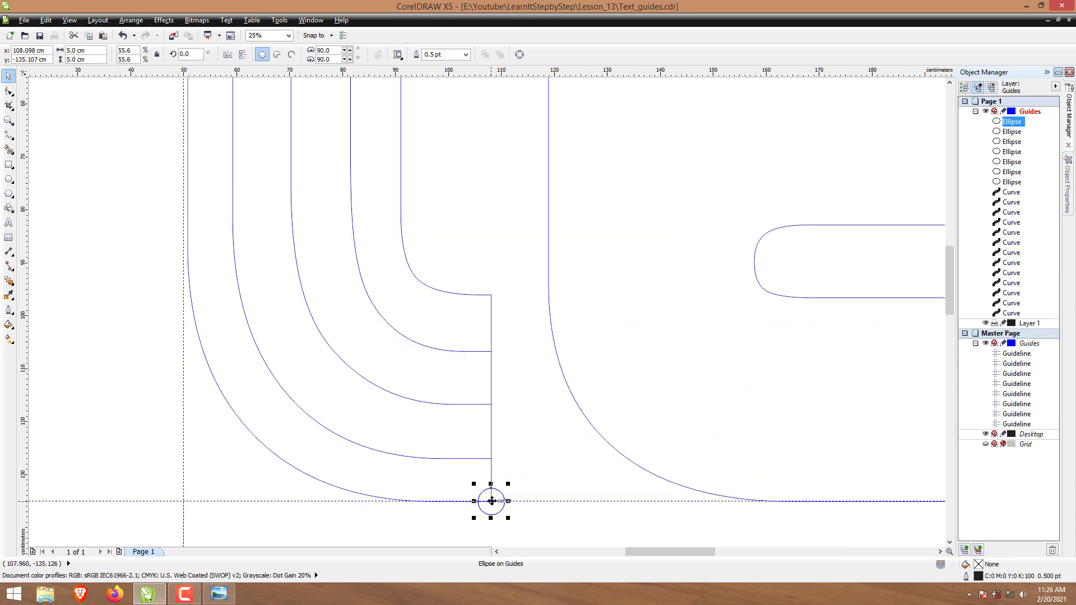
key(KP_Add)
drag(492, 500, 491, 295)
key(KP_Add)
key(KP_Add)
key(KP_Add)
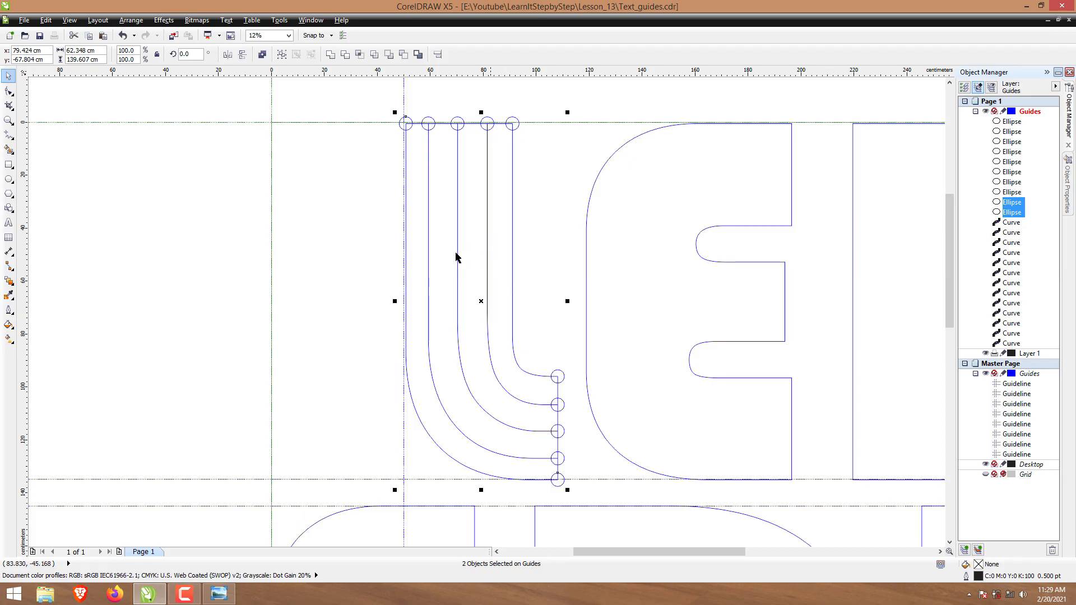
- Blend the circles at the two ends of the L's outermost curve with 22 steps, matching the layout plan
click(329, 274)
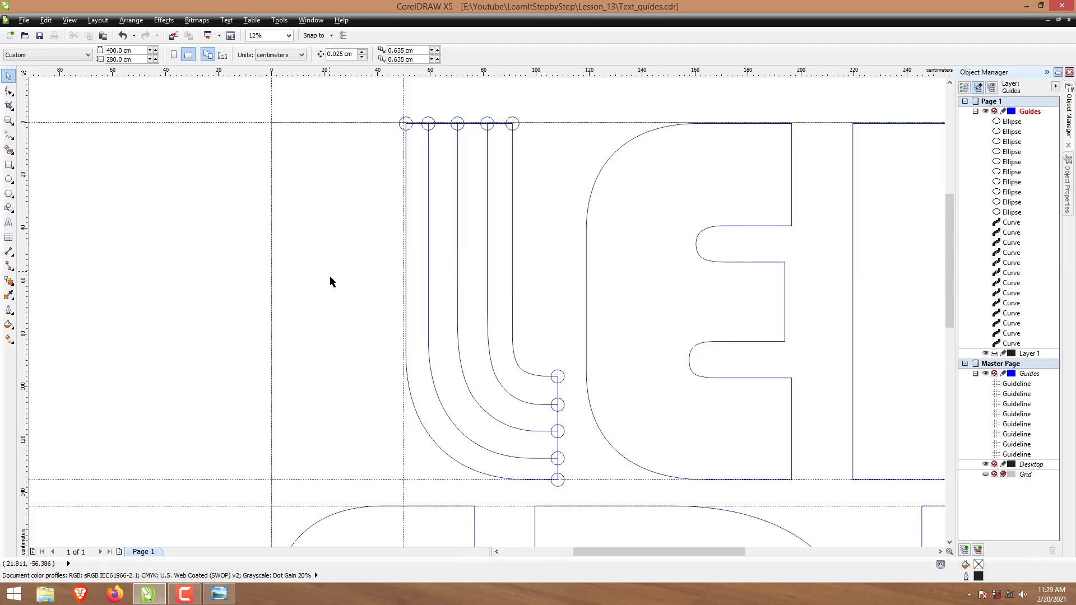
click(559, 486)
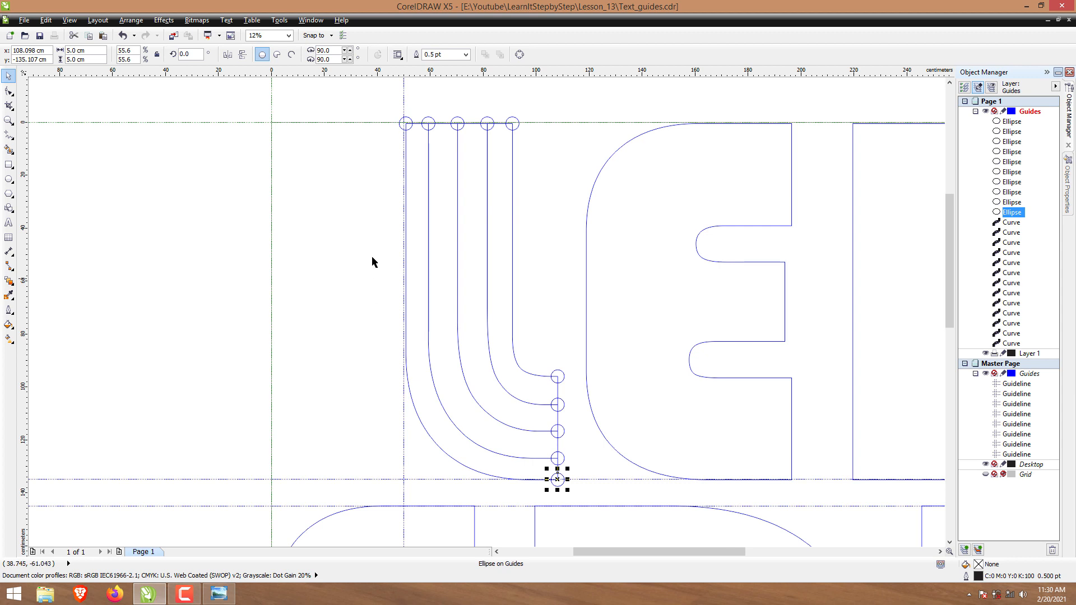
shift+click(401, 121)
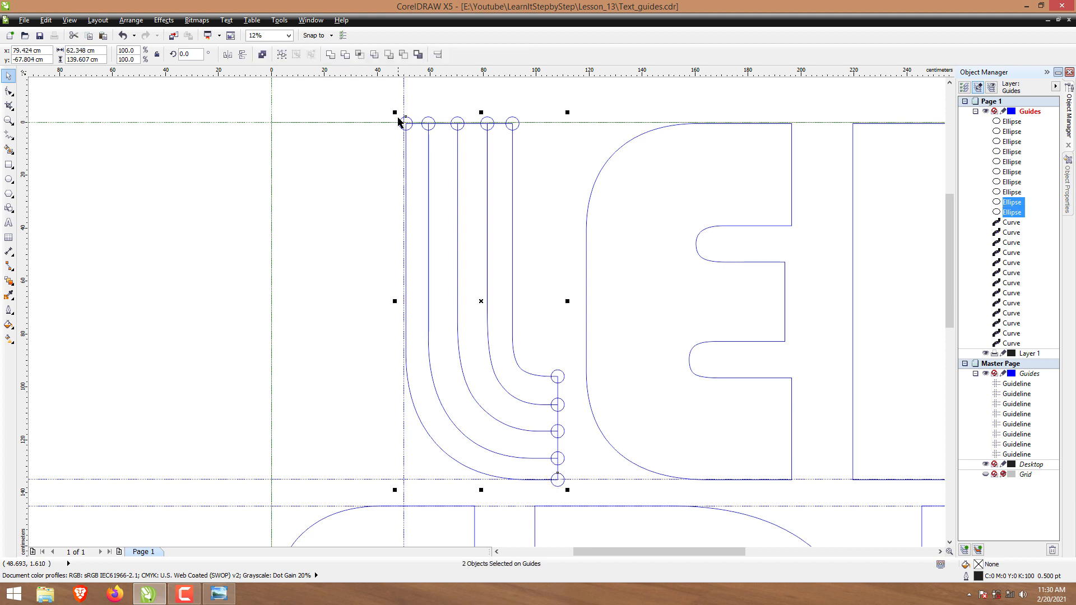
click(163, 20)
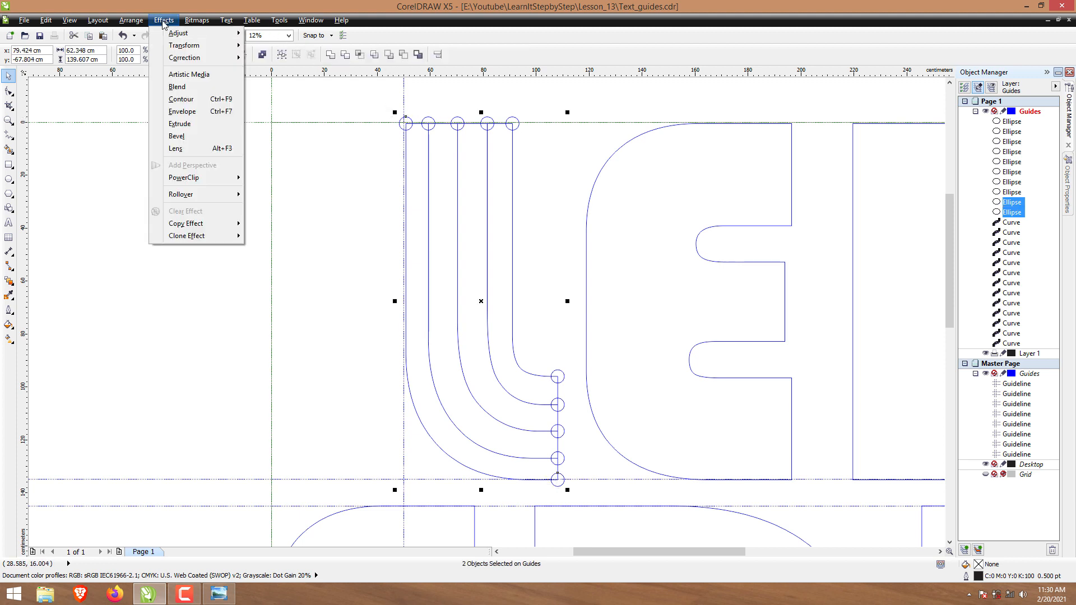
click(187, 91)
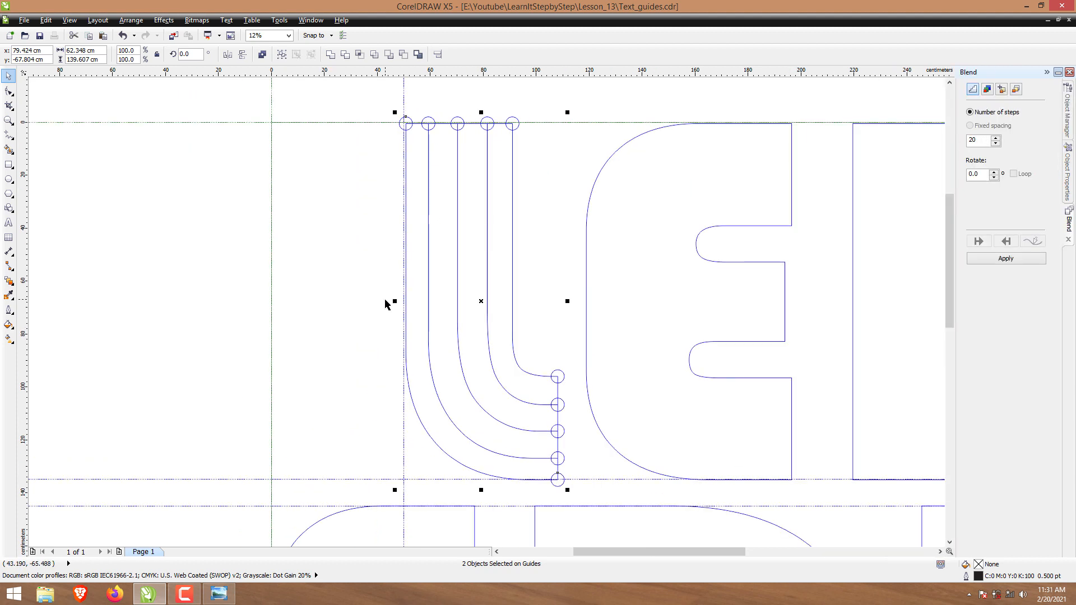
click(218, 595)
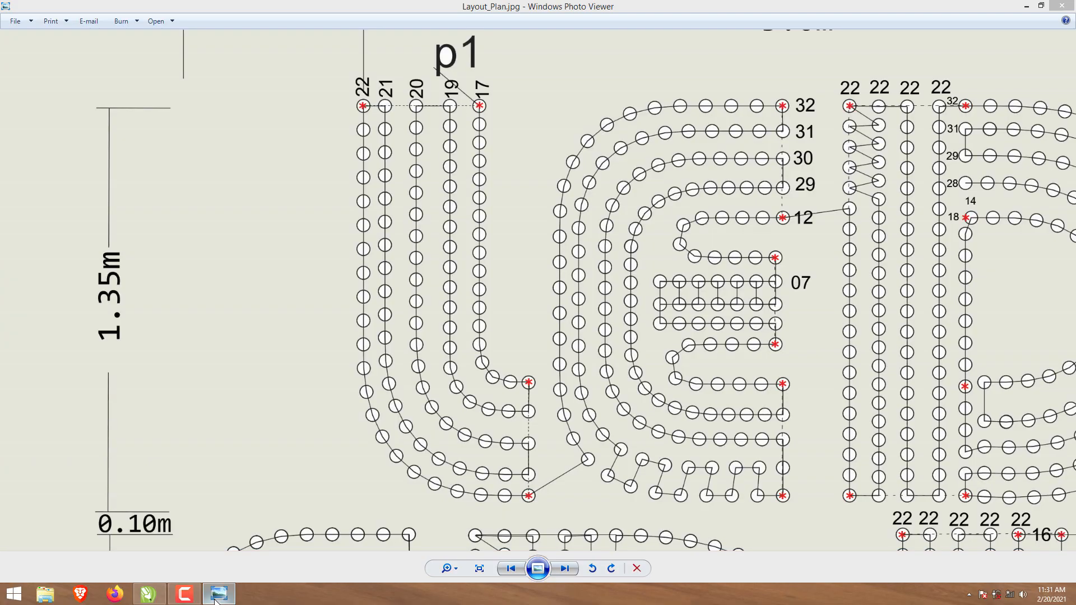
click(217, 595)
drag(976, 140, 959, 140)
text(22)
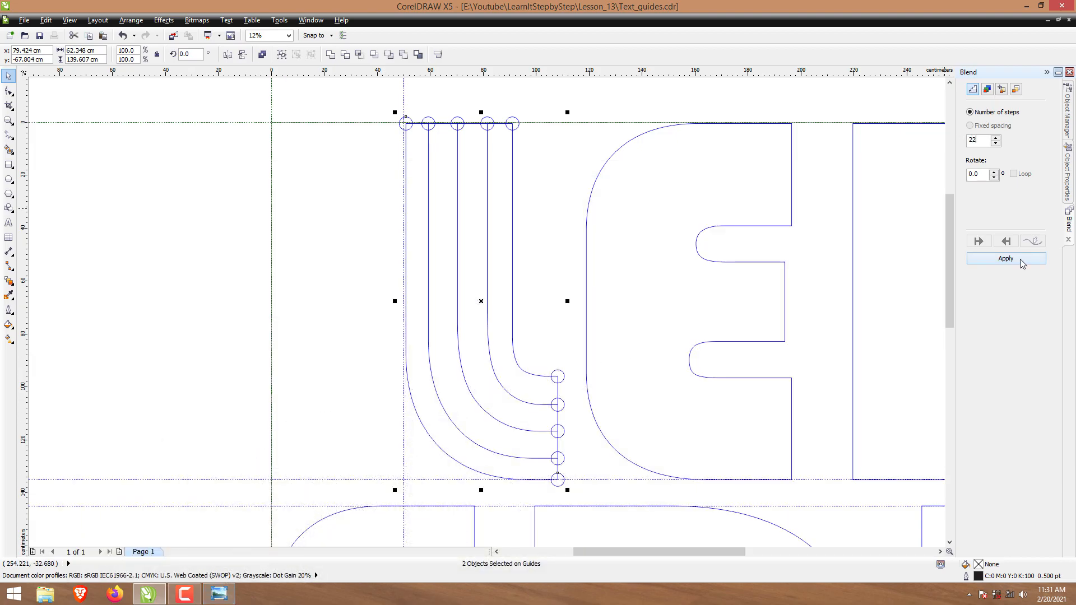
click(1020, 260)
key(Escape)
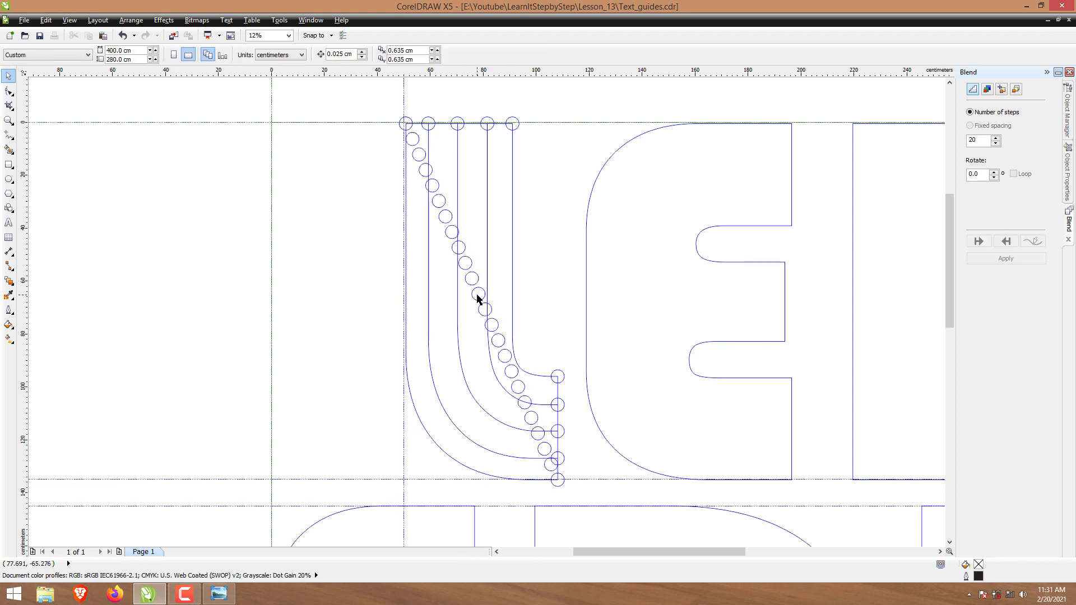
- Fit the 22-step circle blend to the L's outermost curve as its new path
click(479, 299)
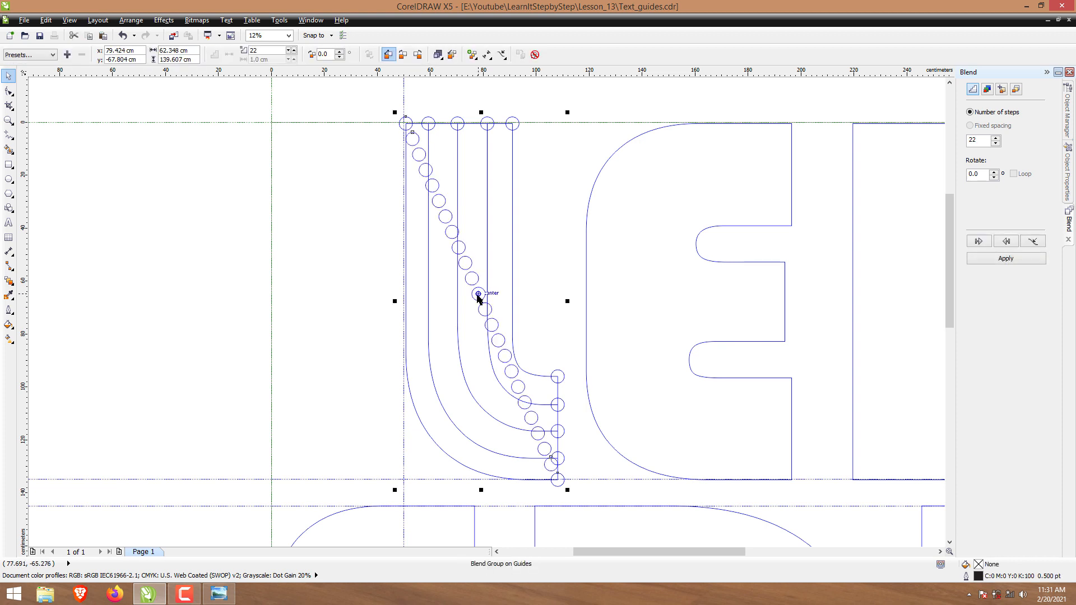
click(1036, 242)
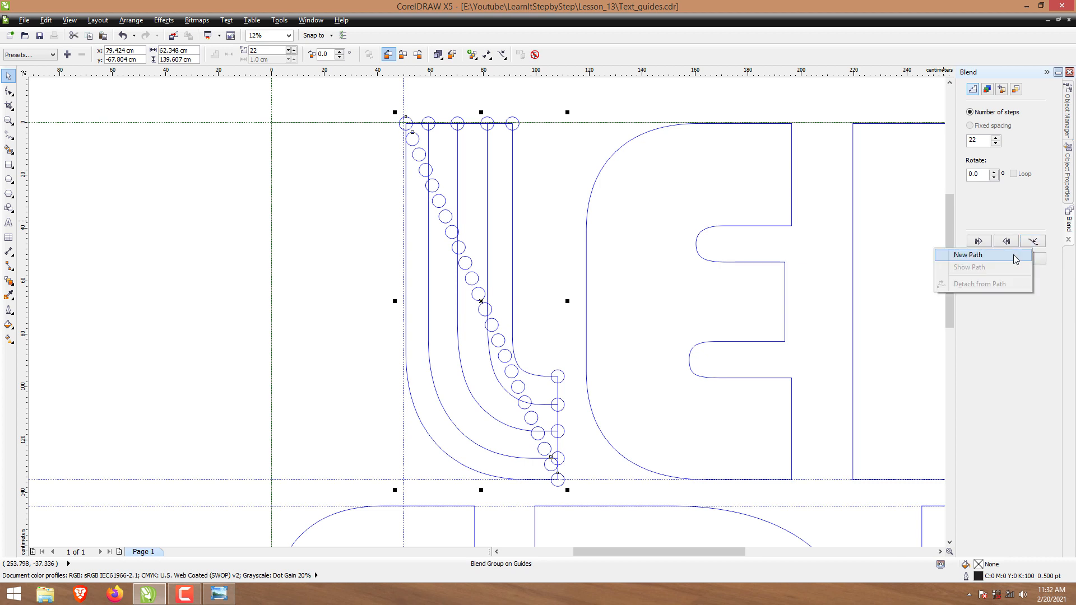
click(1015, 259)
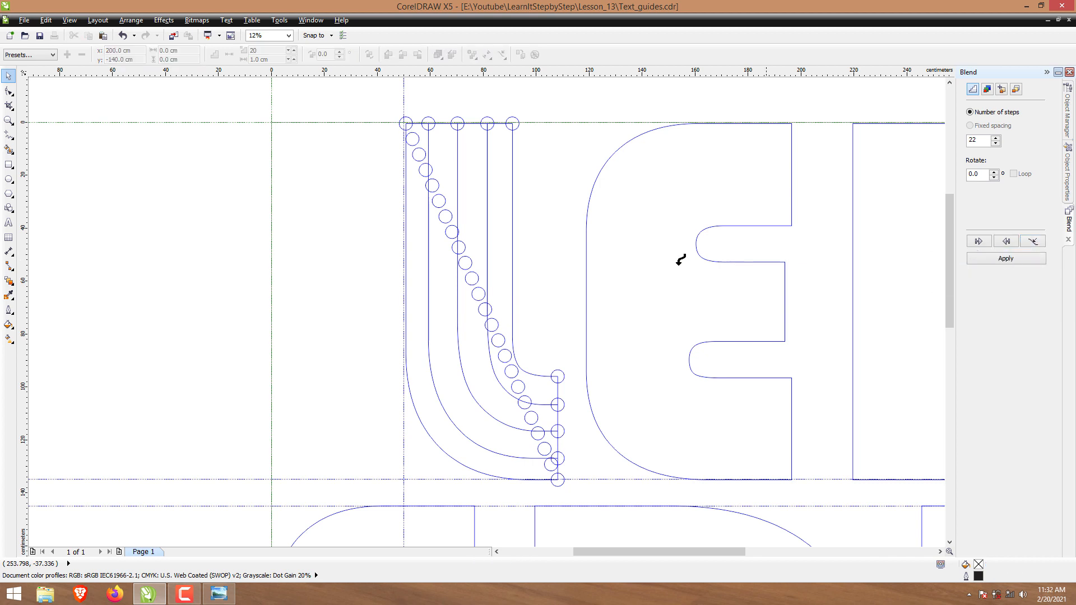
click(409, 390)
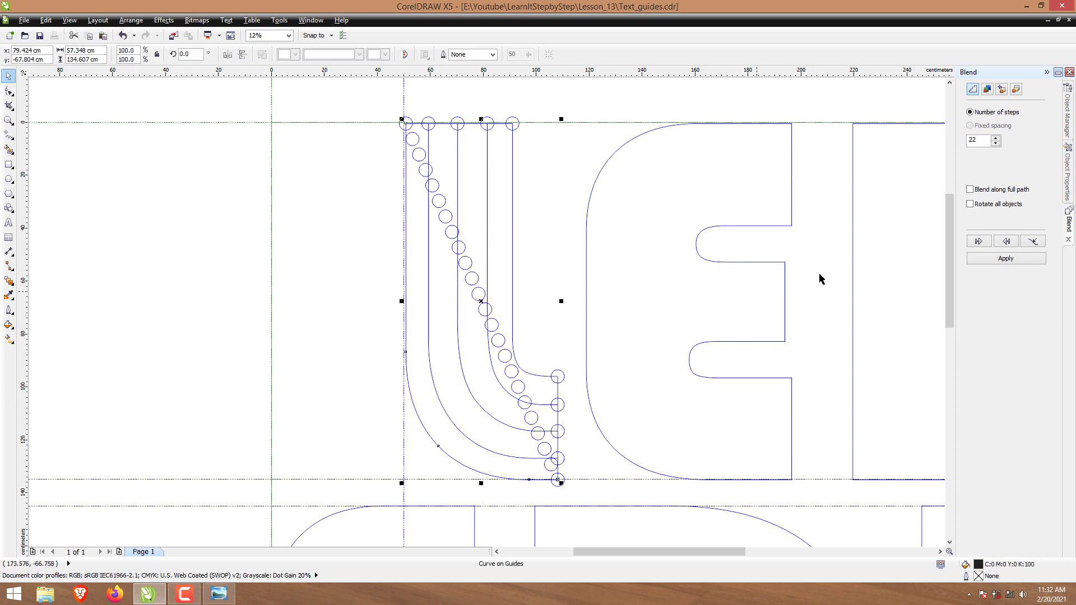
click(1006, 258)
click(366, 339)
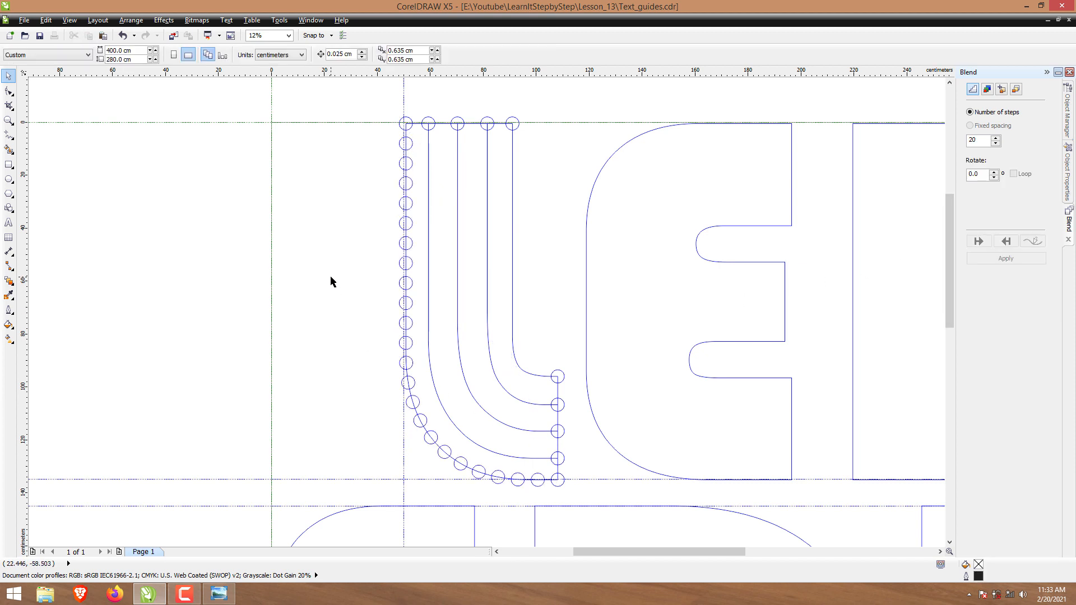
- Blend the two end circles of the L's second row with 21 steps
click(432, 216)
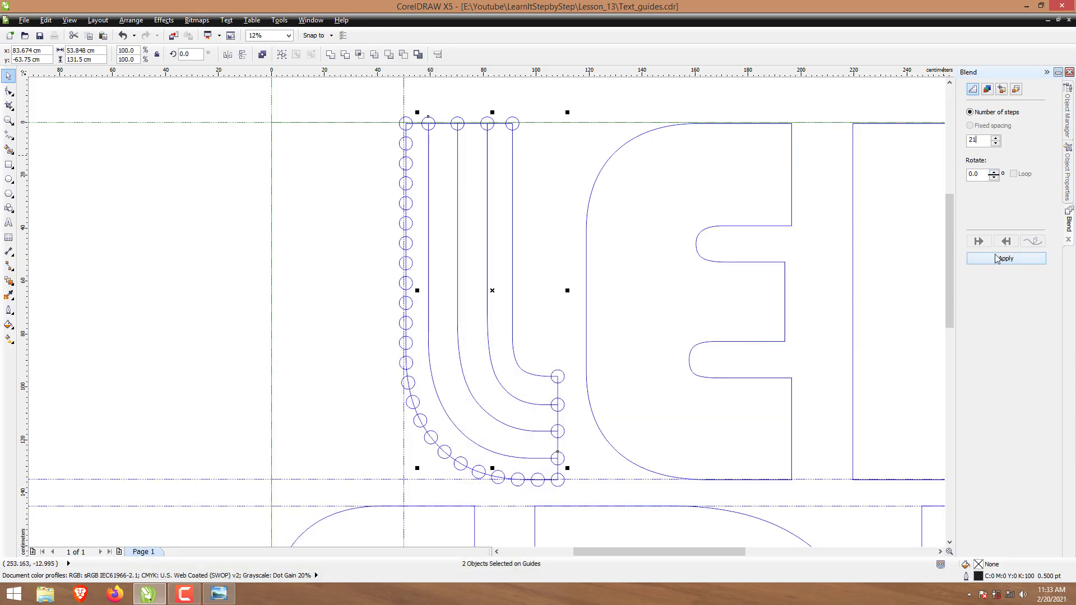
click(1006, 258)
click(573, 315)
- Fit the 21-step circle blend to the L's second row curve as its new path
click(502, 315)
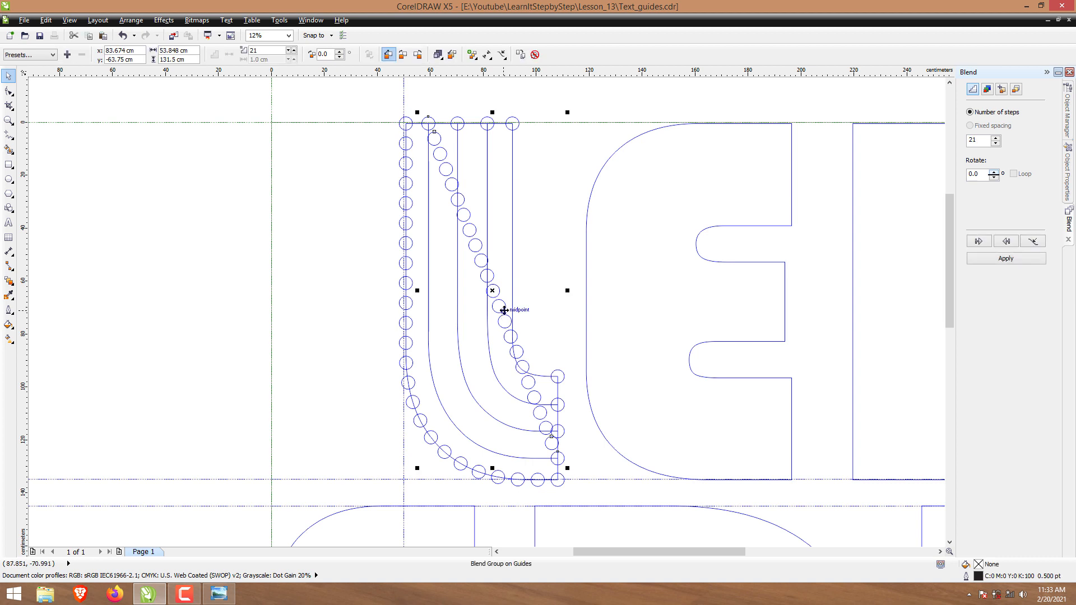
click(1034, 242)
click(968, 255)
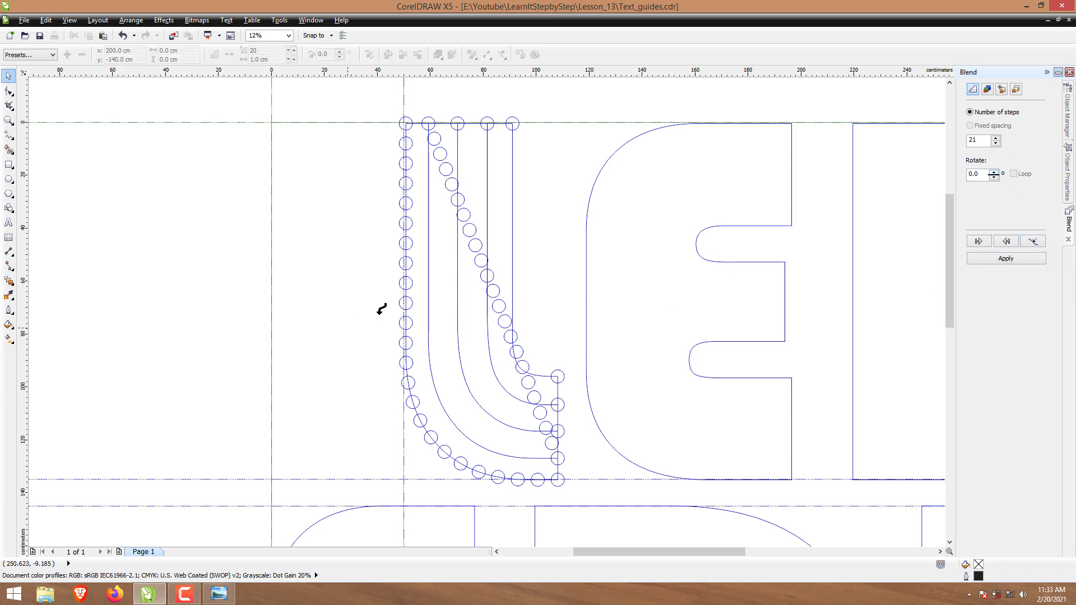
click(428, 295)
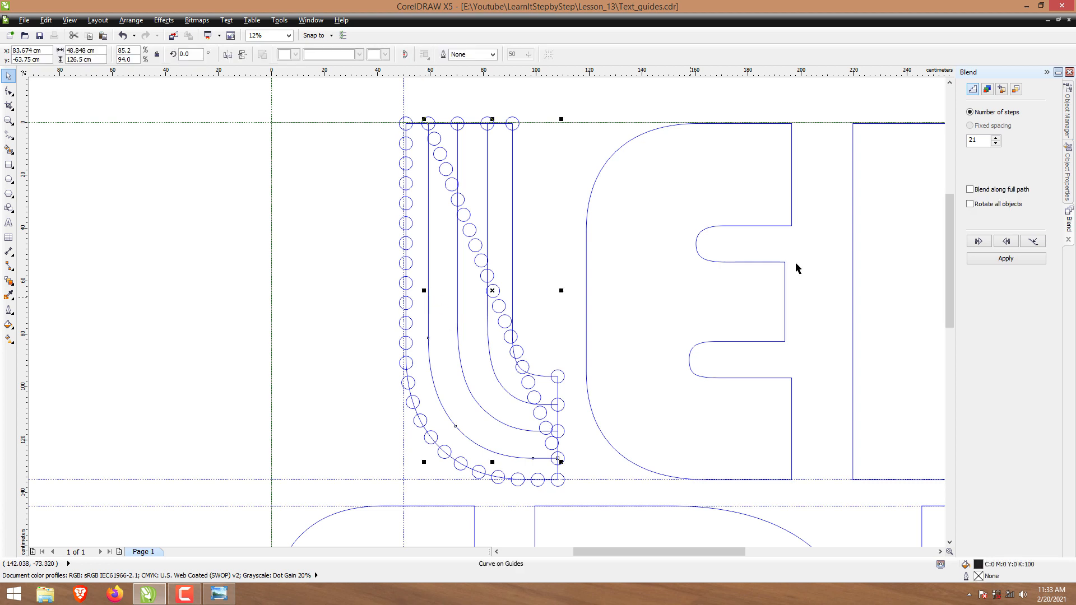
click(1006, 258)
- Blend the end circles of the L's third row with 20 steps and fit the blend to the third row curve
click(558, 429)
click(492, 125)
click(228, 595)
click(228, 595)
click(1005, 259)
click(1006, 242)
click(969, 255)
click(457, 245)
- Blend the end circles of the L's fourth row with 19 steps, matching the layout plan
click(559, 404)
shift+click(488, 117)
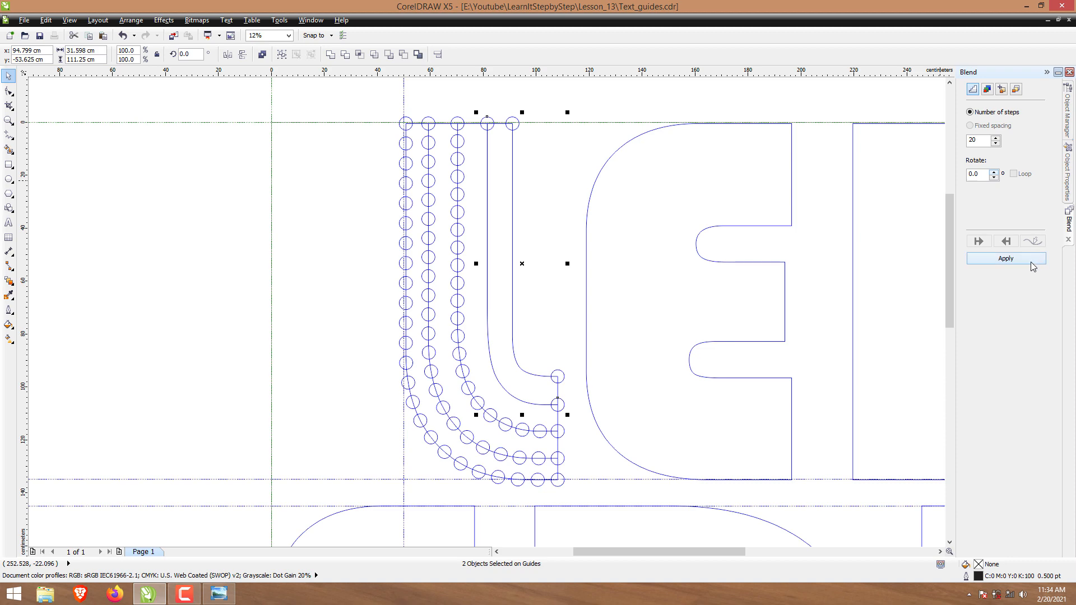
click(1032, 260)
click(219, 595)
click(219, 594)
drag(982, 140, 954, 145)
text(19)
click(1041, 258)
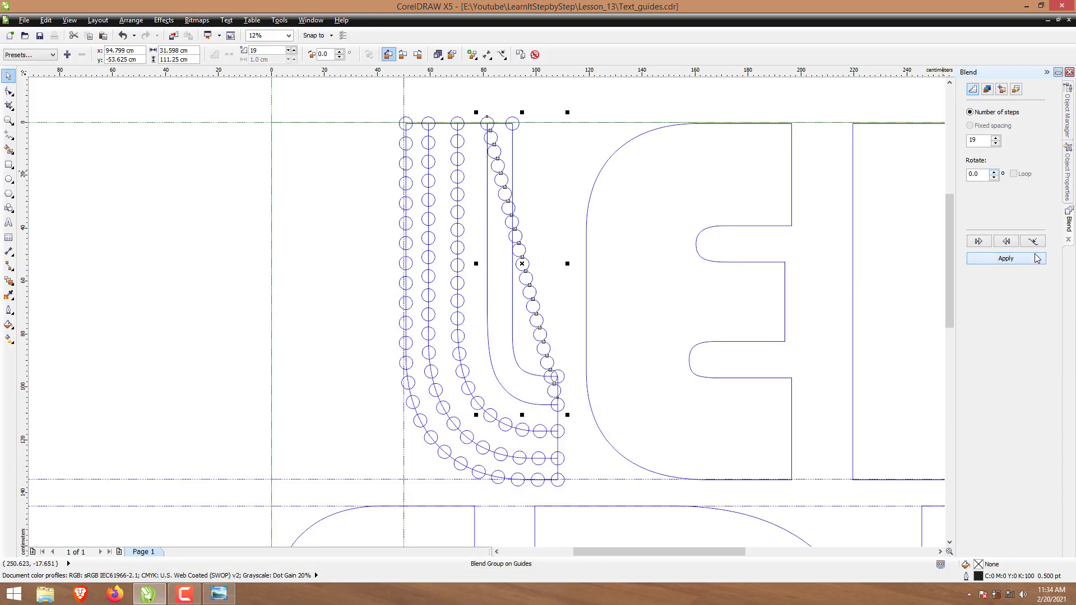
- Fit the 19-step circle blend to the L's fourth row curve as its new path
click(850, 285)
click(489, 273)
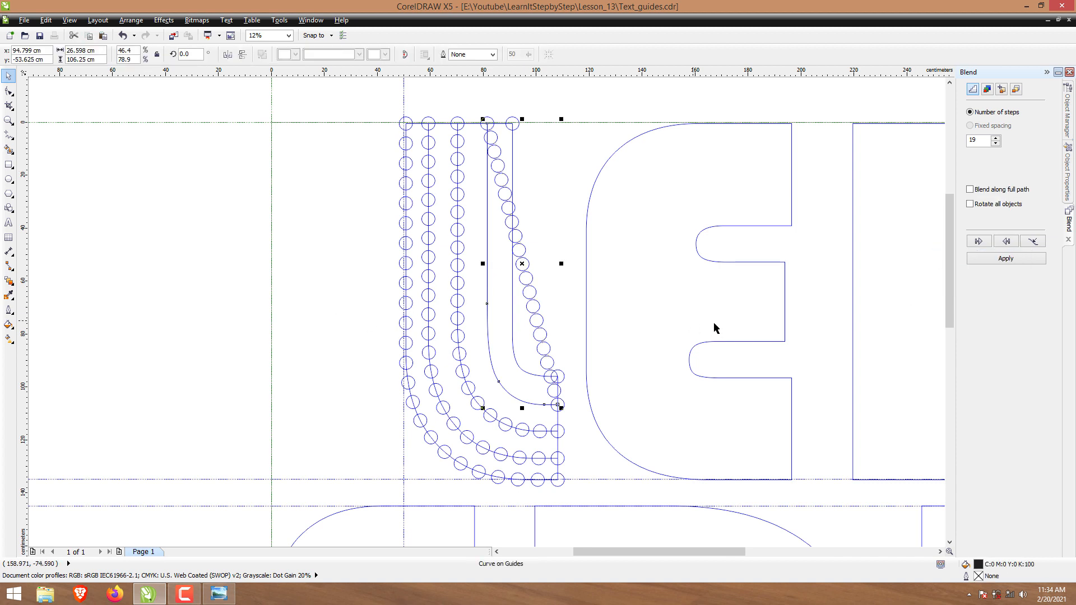
click(1002, 259)
- Set the fourth row's circle blend to 18 steps
click(577, 409)
click(521, 399)
drag(981, 140, 930, 145)
text(18)
click(1005, 258)
- Reduce the fourth row's circle blend to 17 steps and widen its circle spacing slightly further
click(541, 352)
click(521, 398)
drag(981, 140, 943, 148)
text(17)
click(1006, 258)
click(594, 313)
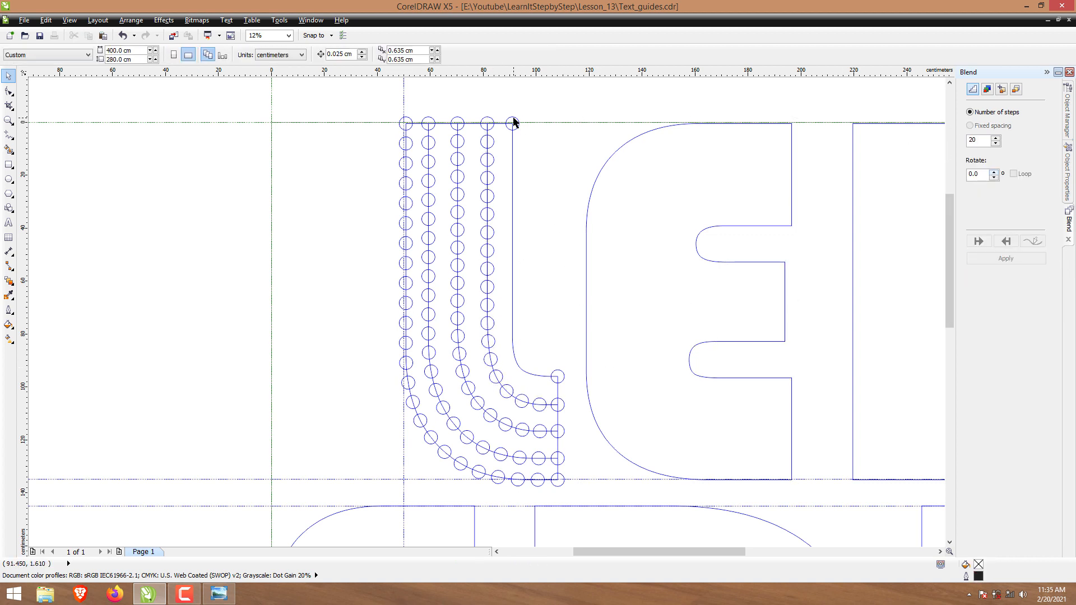
click(493, 210)
click(1006, 258)
click(566, 293)
- Blend the end circles of the L's innermost row with 12 steps and fit the blend to the innermost curve
click(513, 123)
shift+click(561, 377)
double_click(978, 140)
text(9)
text(12)
click(1005, 258)
key(ctrl+z)
click(261, 298)
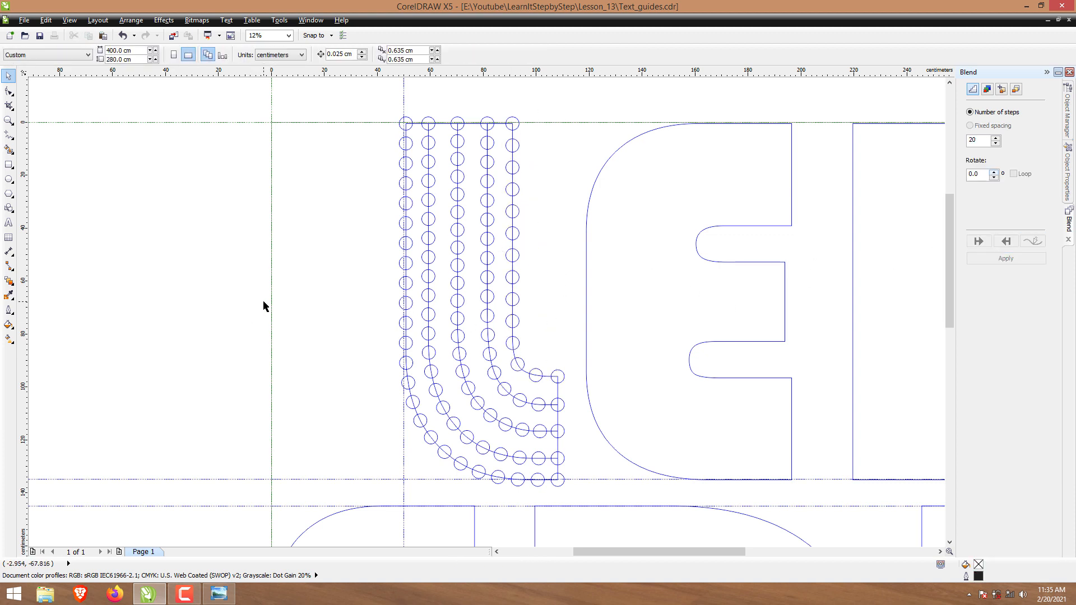
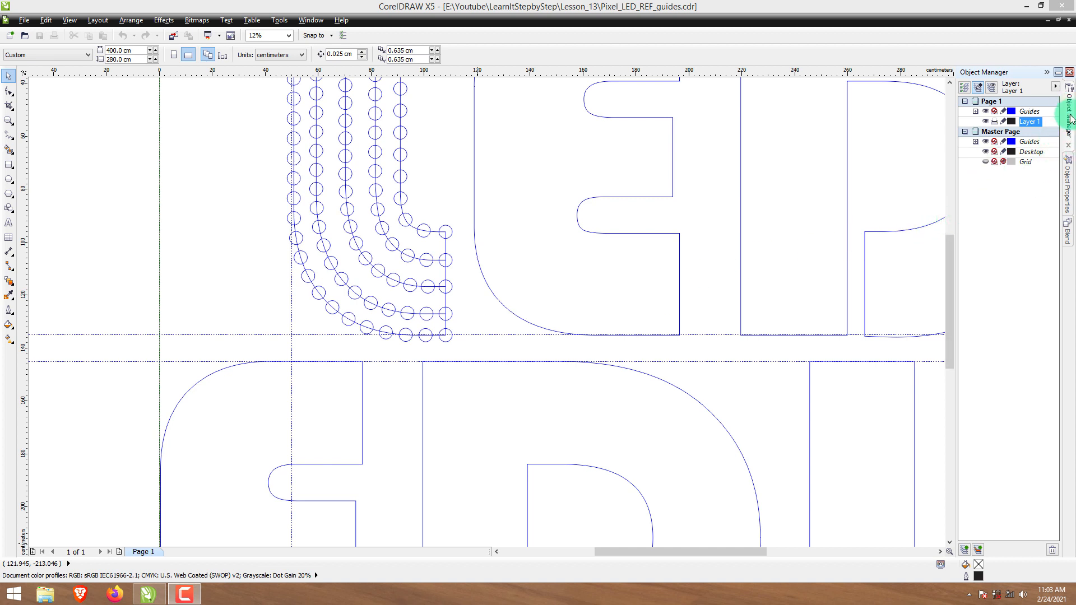
- On Layer 1, draw a 5 cm circle outside the L's curved side, centered at about 20.5, -113 cm
click(1029, 111)
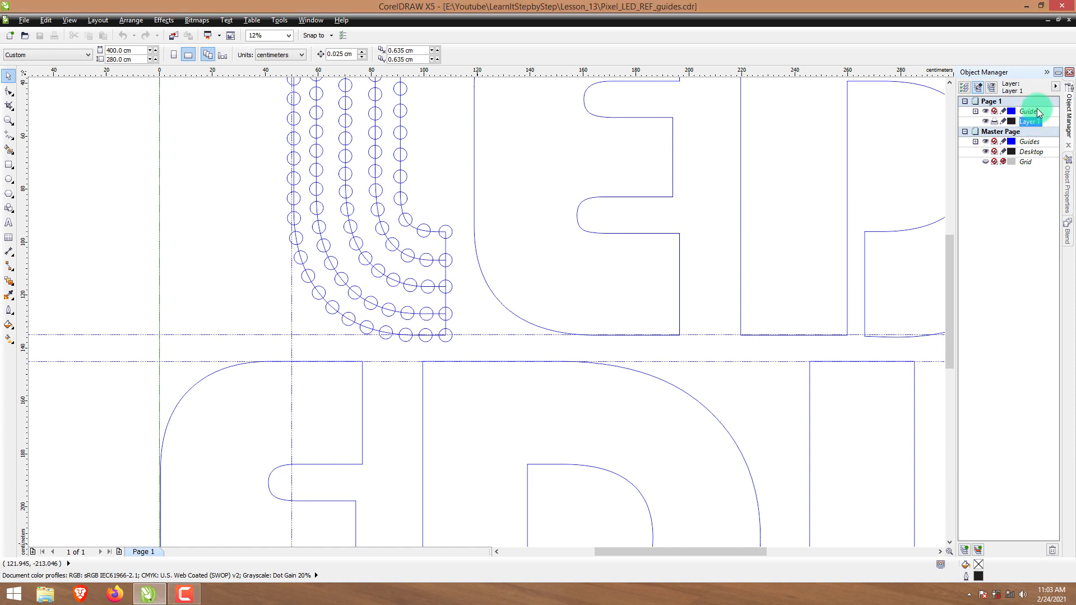
click(1036, 122)
click(1037, 122)
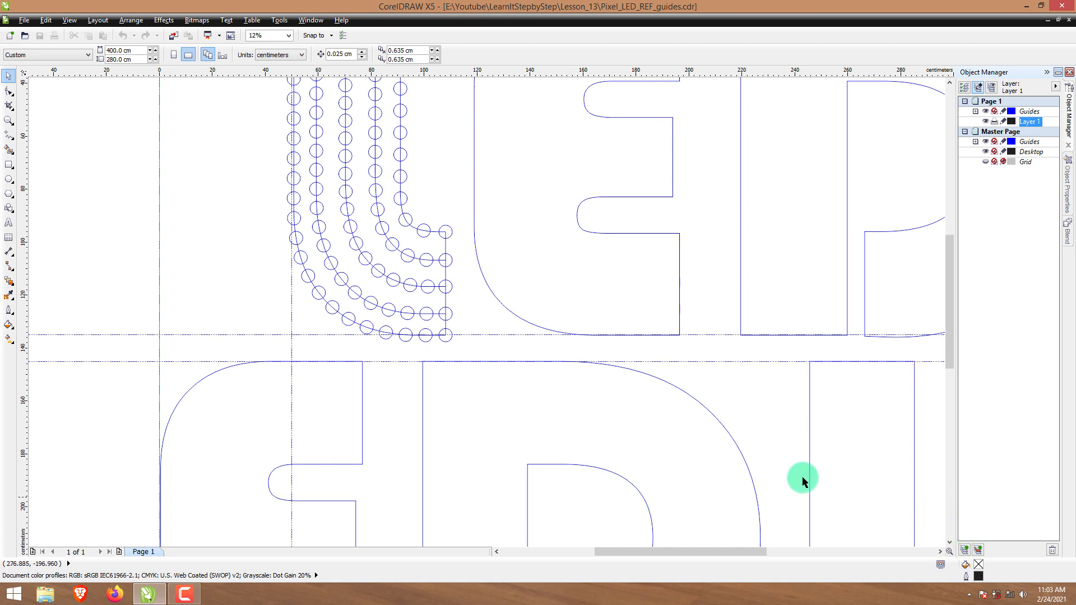
click(8, 180)
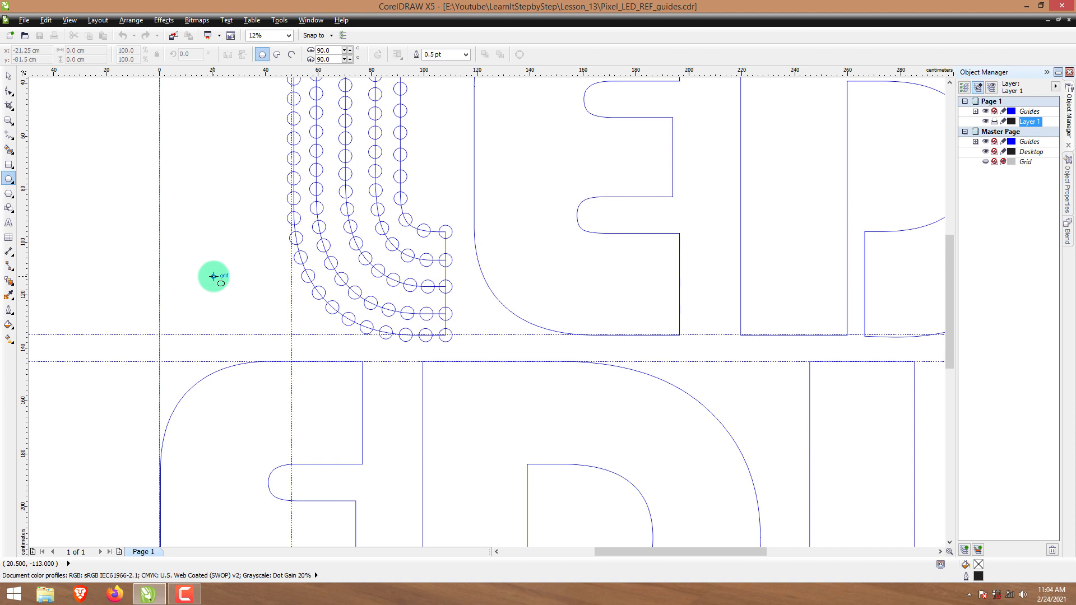
click(213, 276)
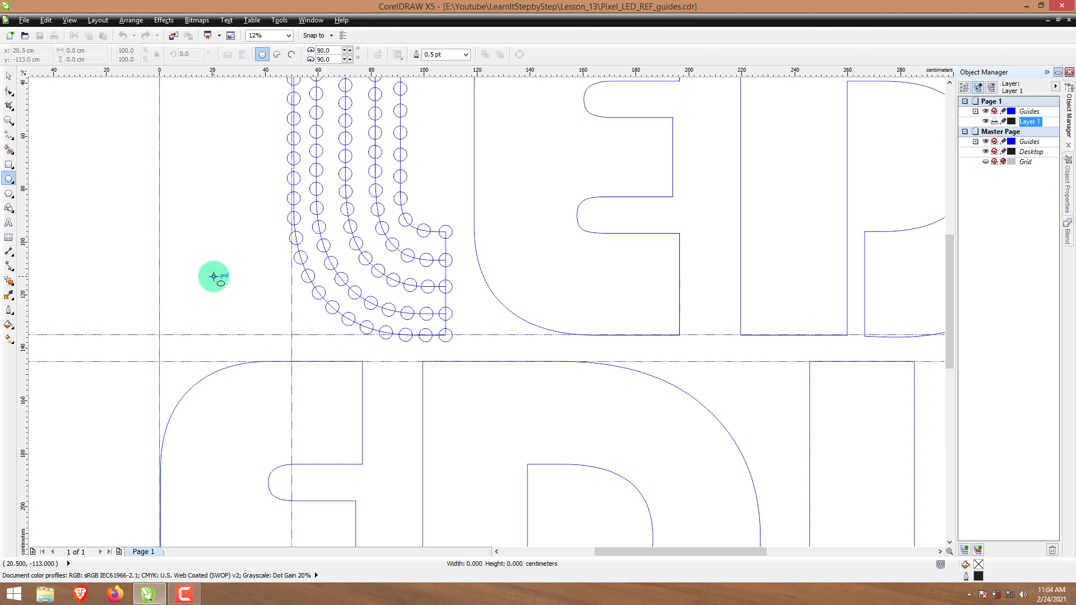
mouse_move(214, 277)
mouse_down()
mouse_move(228, 287)
mouse_move(218, 282)
mouse_up()
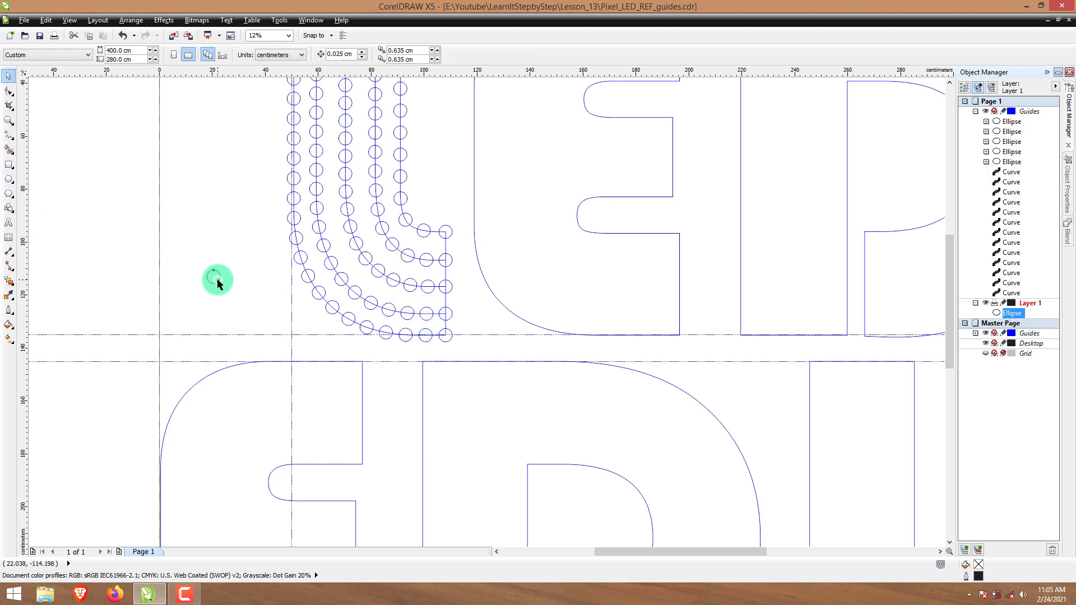
- Select the new circle on Layer 1 and check its width and height values
click(216, 280)
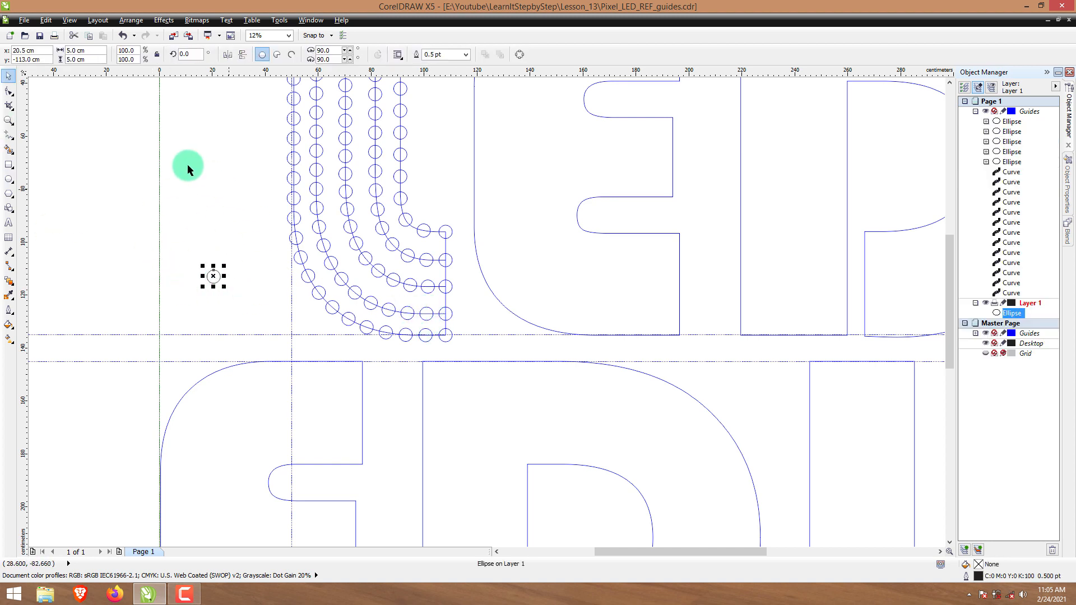
double_click(73, 50)
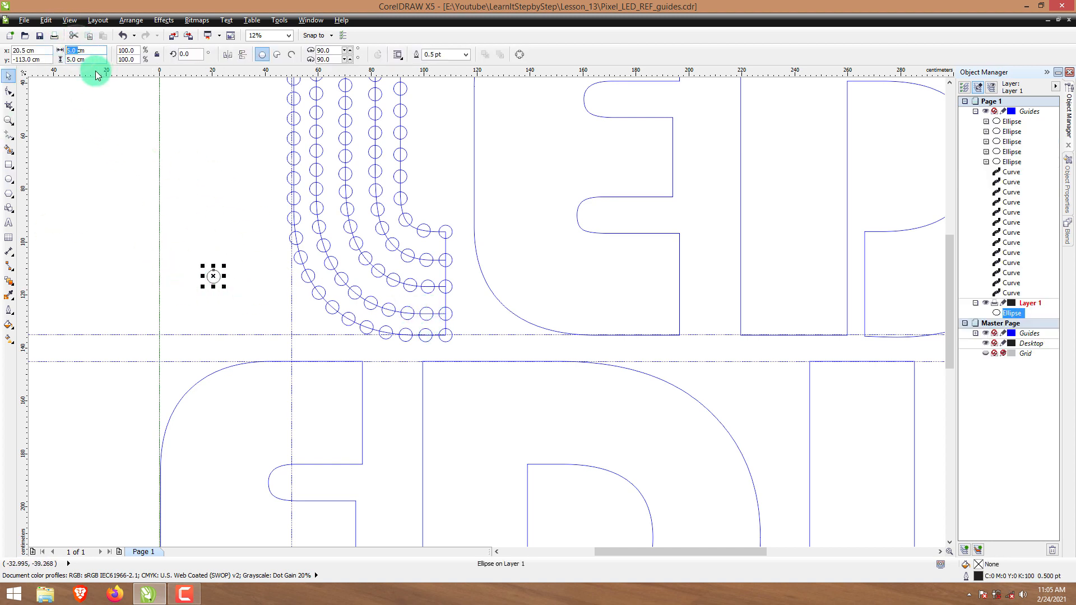
double_click(65, 59)
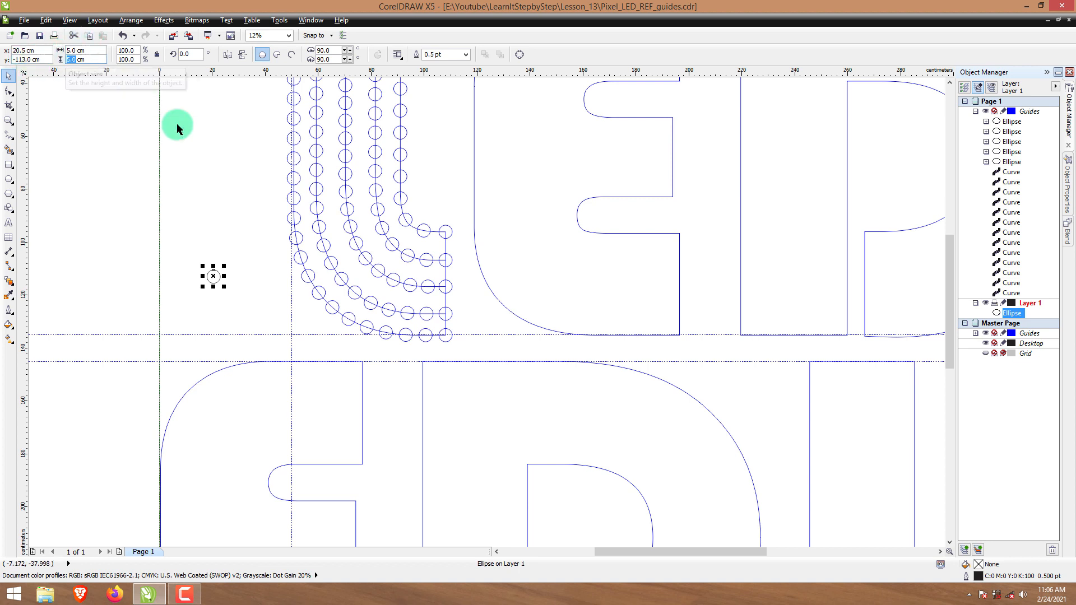
click(280, 314)
click(213, 278)
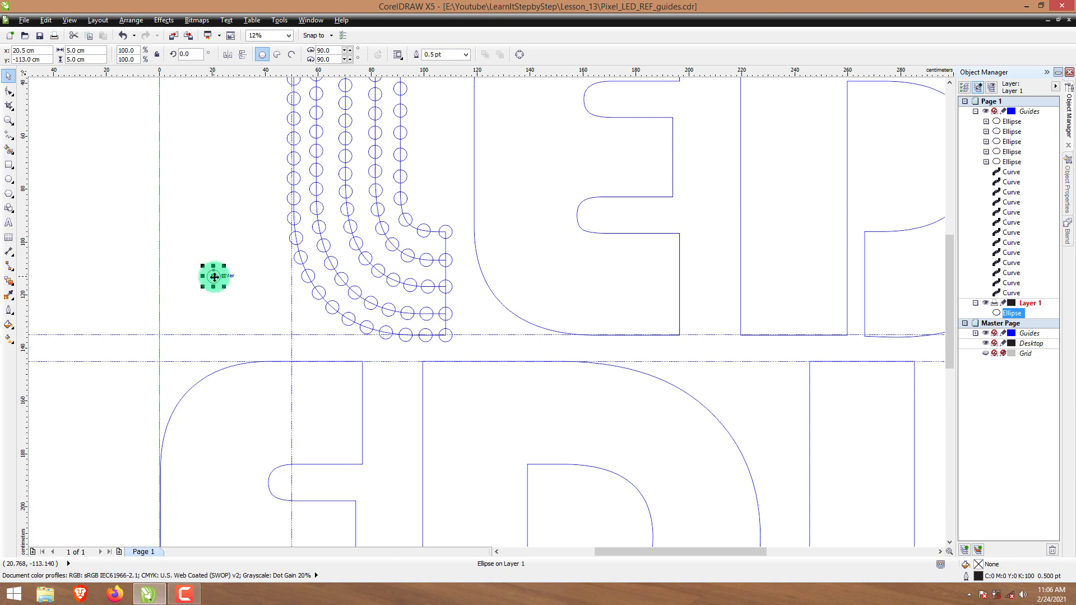
- Move the Layer 1 circle onto the end guide circle of the L's outermost row, centered at 108.098, -135.107 cm
drag(214, 276, 446, 333)
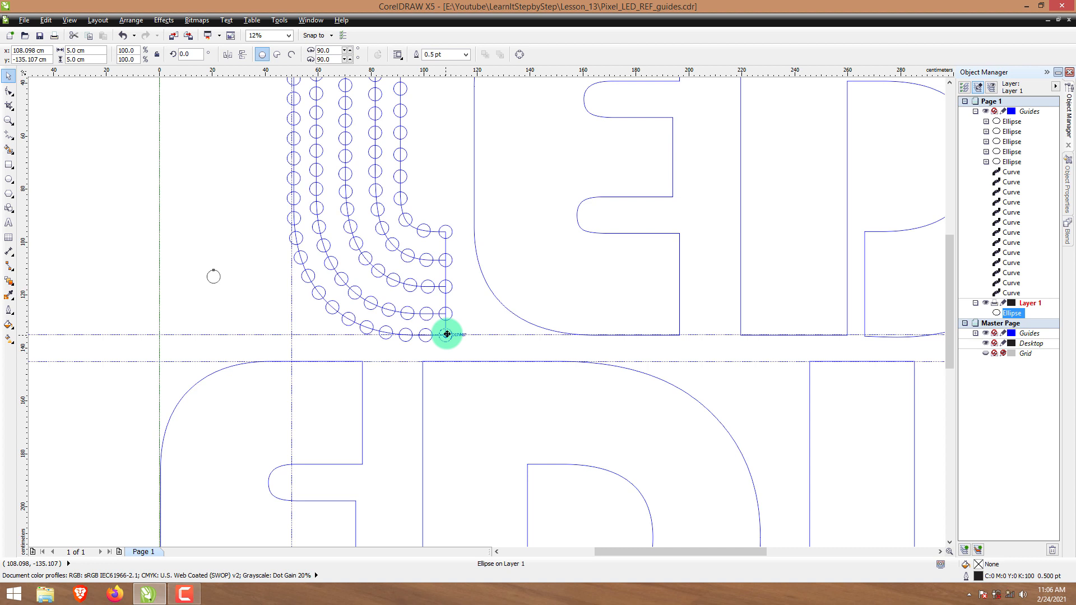
drag(447, 334, 446, 334)
scroll(446, 335, up, 3)
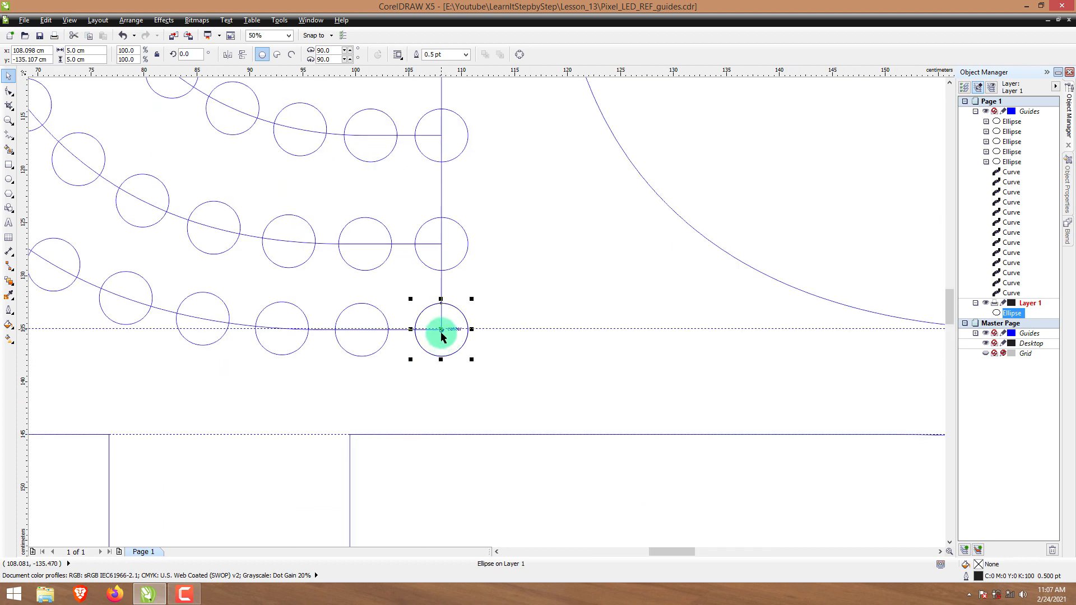
scroll(441, 334, up, 3)
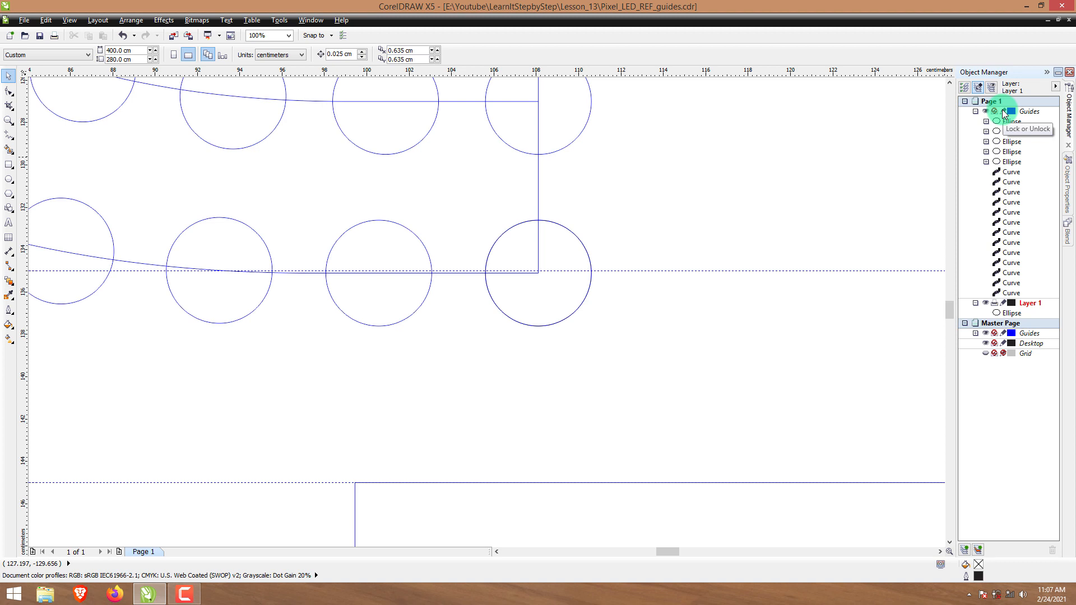
- Lock the page's Guides layer and move Layer 1 above it, keeping Layer 1 active
click(1002, 113)
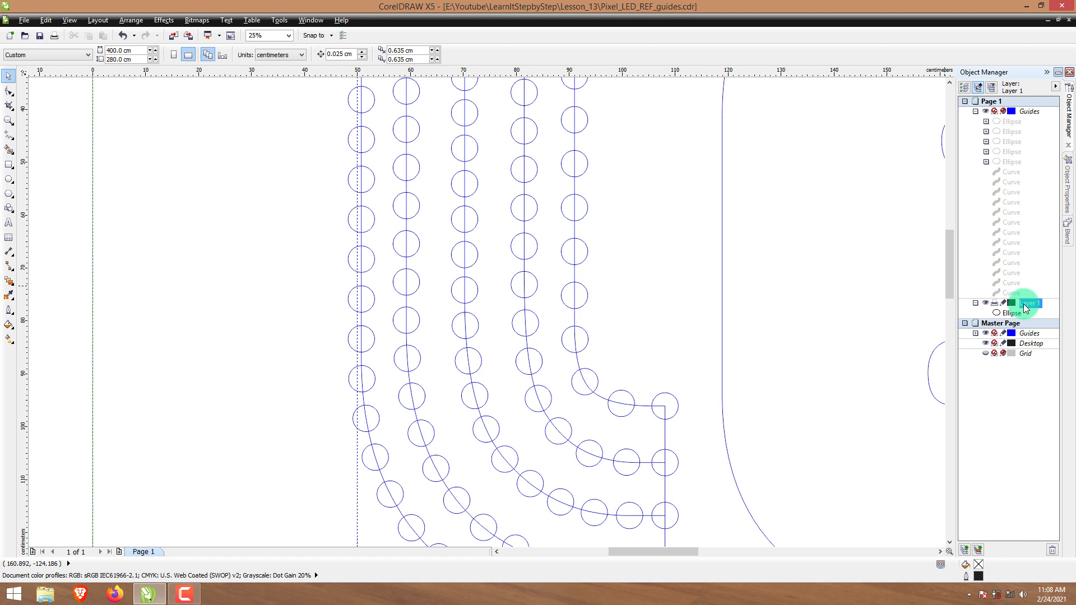
drag(1023, 305, 1021, 106)
drag(1023, 108, 1022, 108)
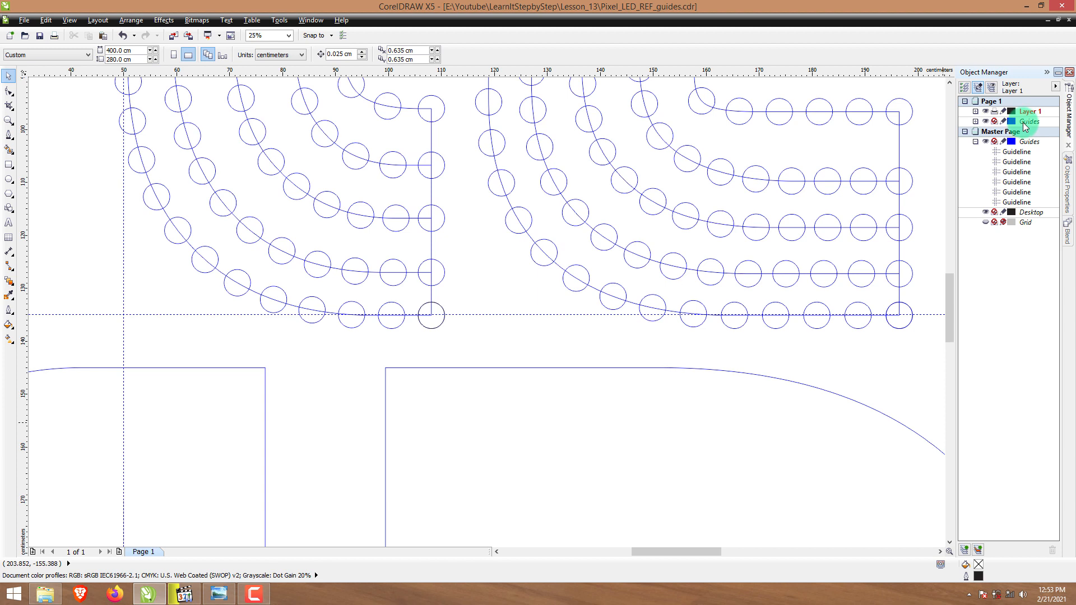
click(1023, 115)
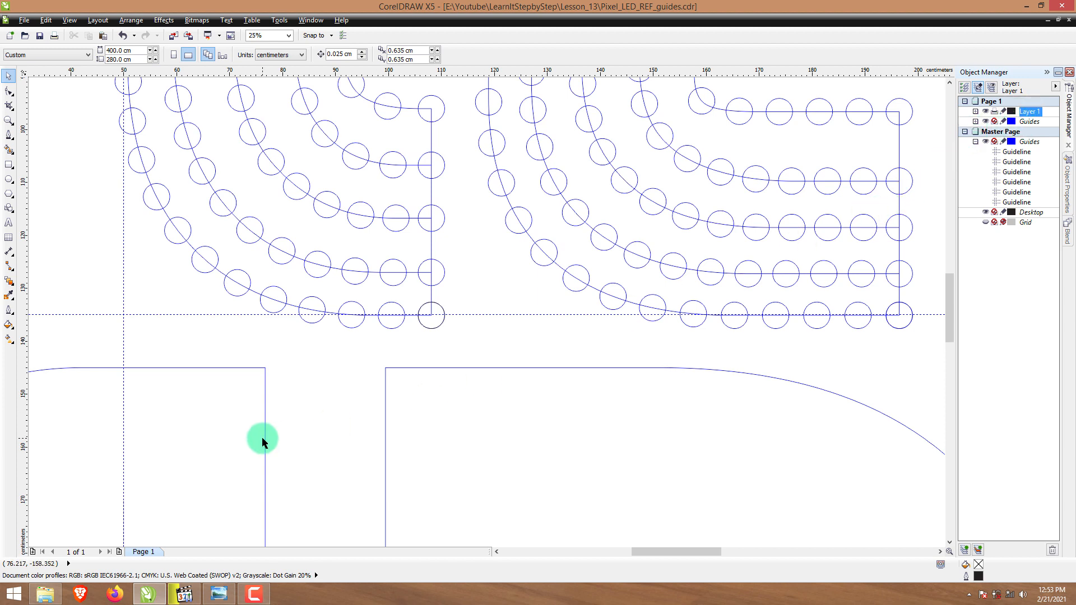
- Duplicate the Layer 1 circle onto the next two guide circles of the L's outermost row
click(429, 328)
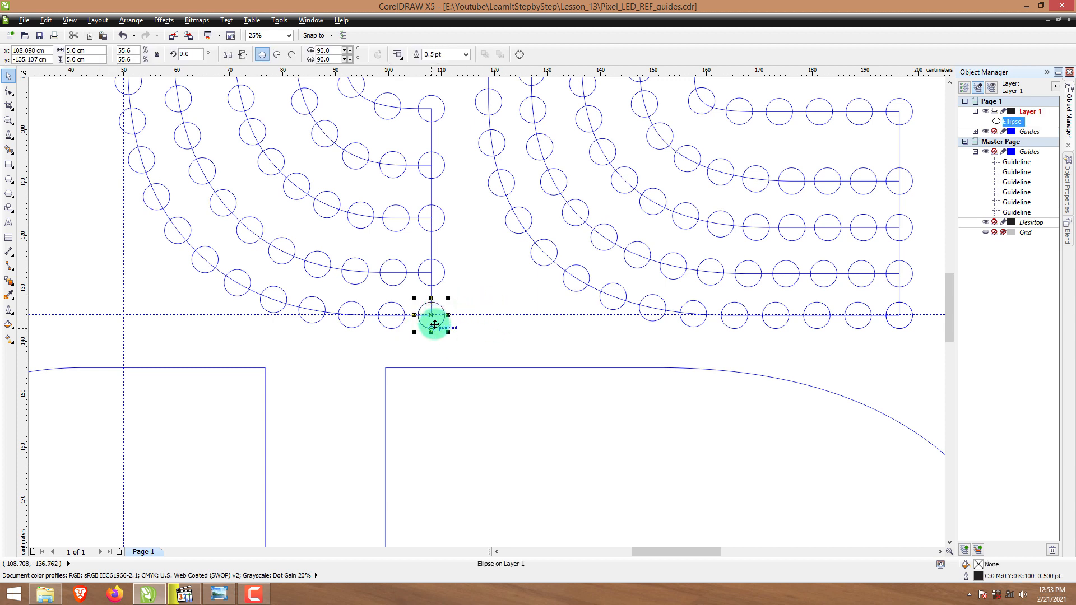
key(ctrl+c)
key(ctrl+v)
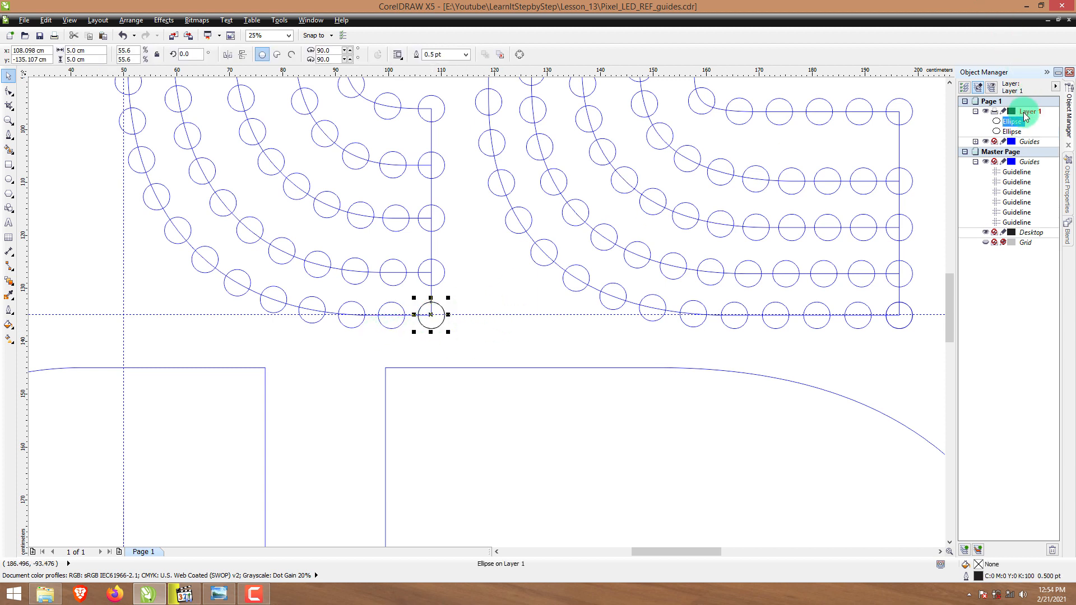
drag(427, 314, 393, 316)
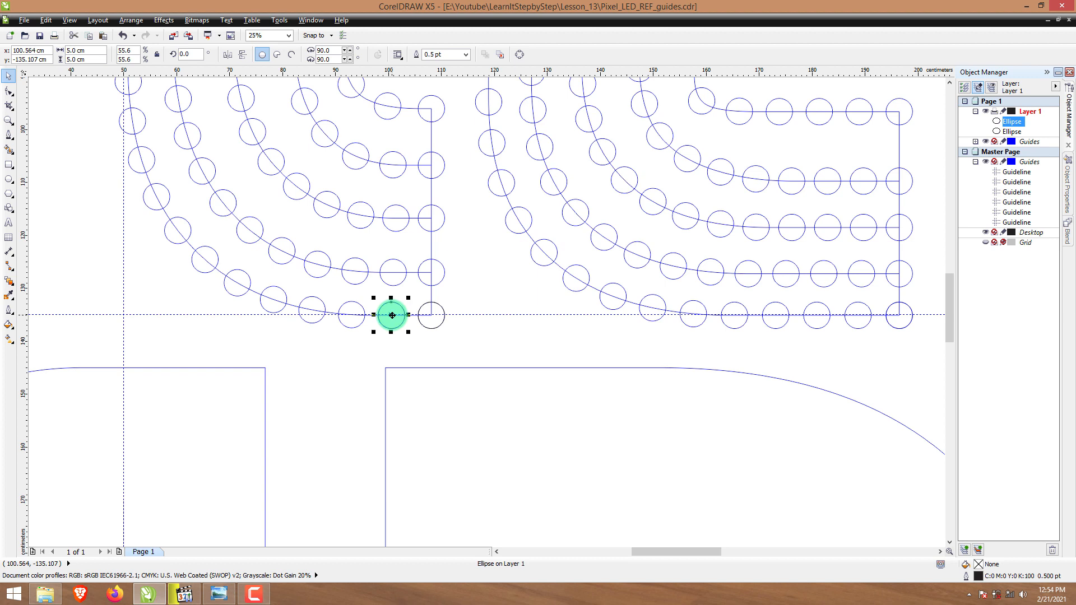
scroll(391, 315, up, 2)
mouse_move(392, 316)
mouse_down()
mouse_move(418, 312)
mouse_move(390, 318)
mouse_up()
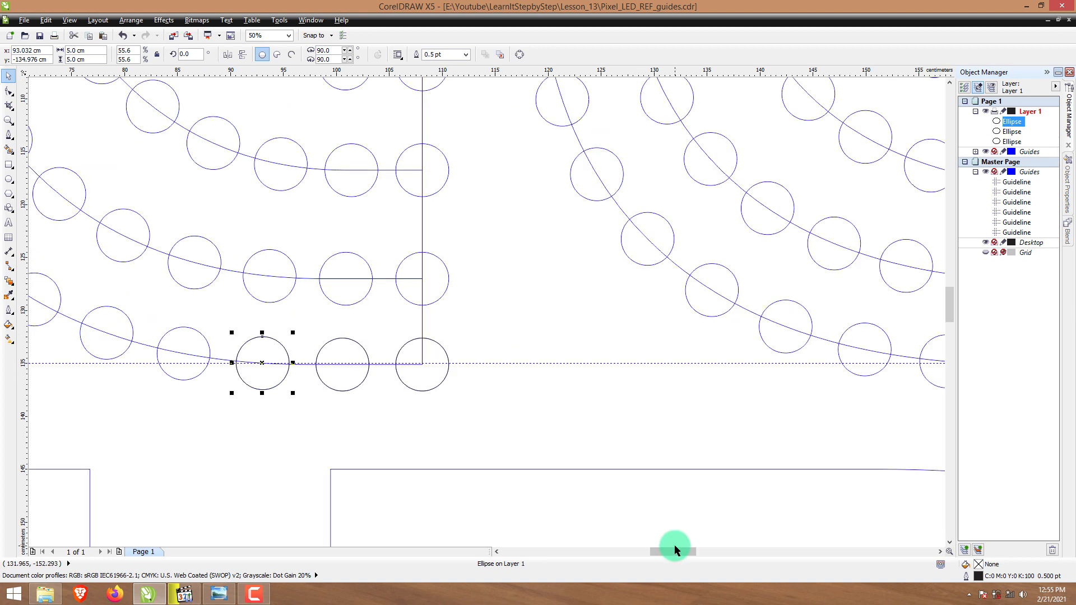
drag(675, 550, 613, 545)
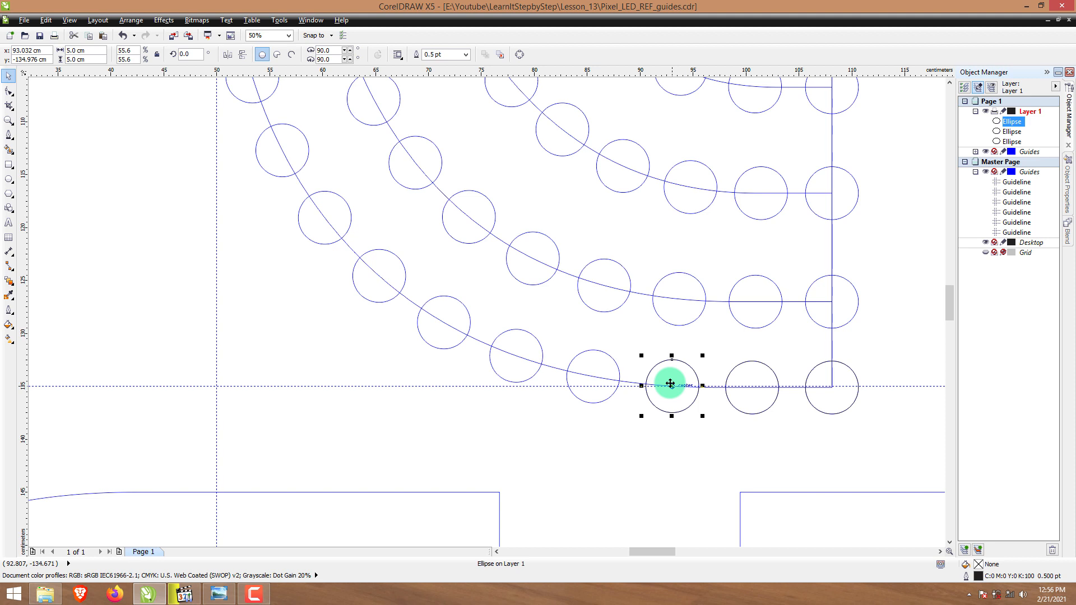
scroll(670, 383, down, 1)
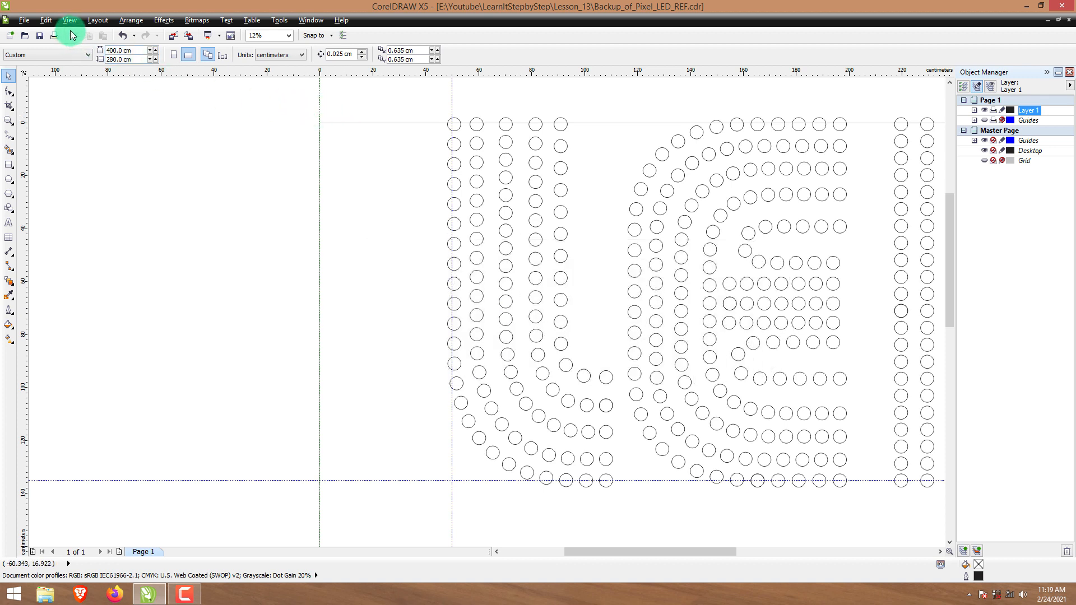
- Set Snap to Objects to use only the Center mode and apply the options
click(69, 22)
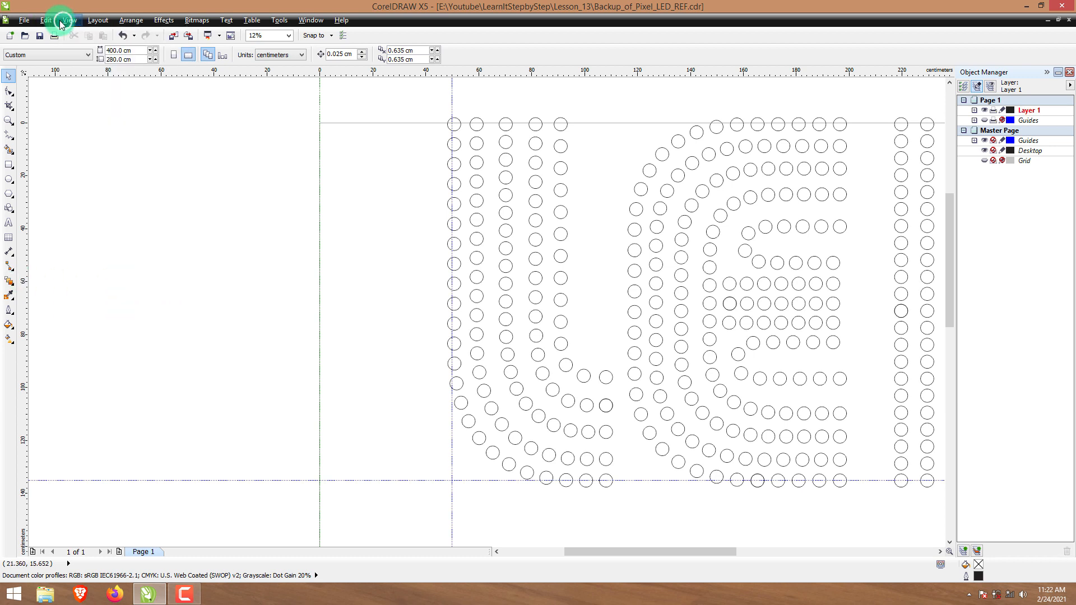
click(64, 21)
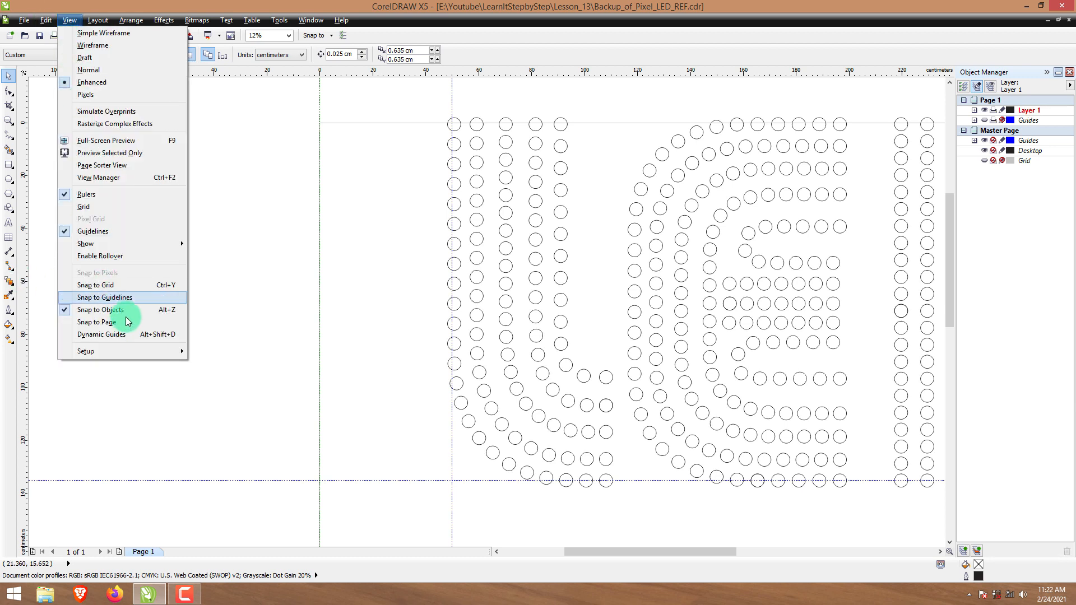
mouse_move(132, 351)
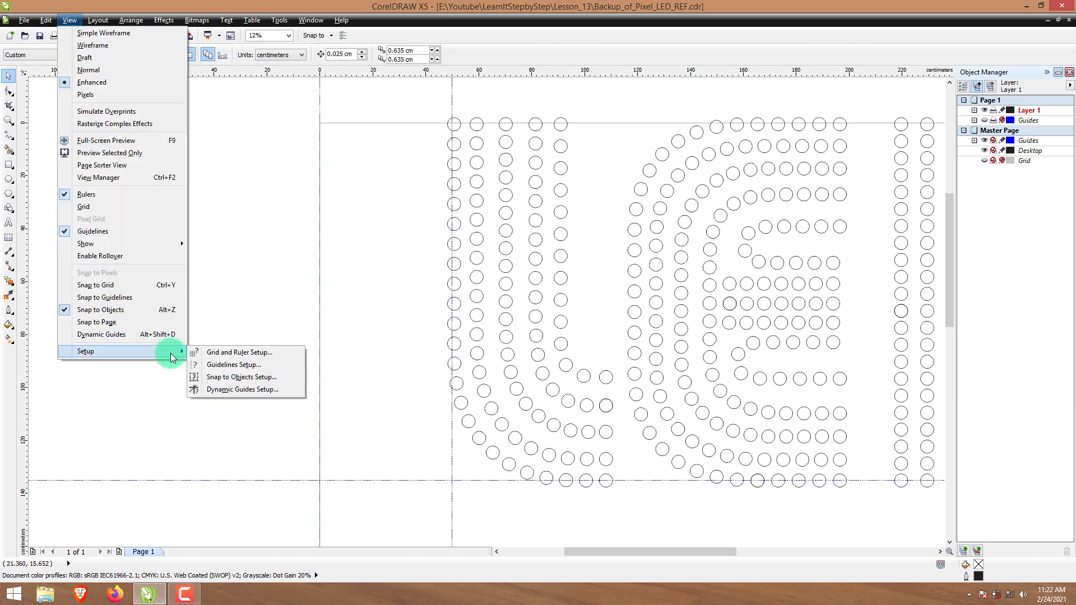
click(247, 383)
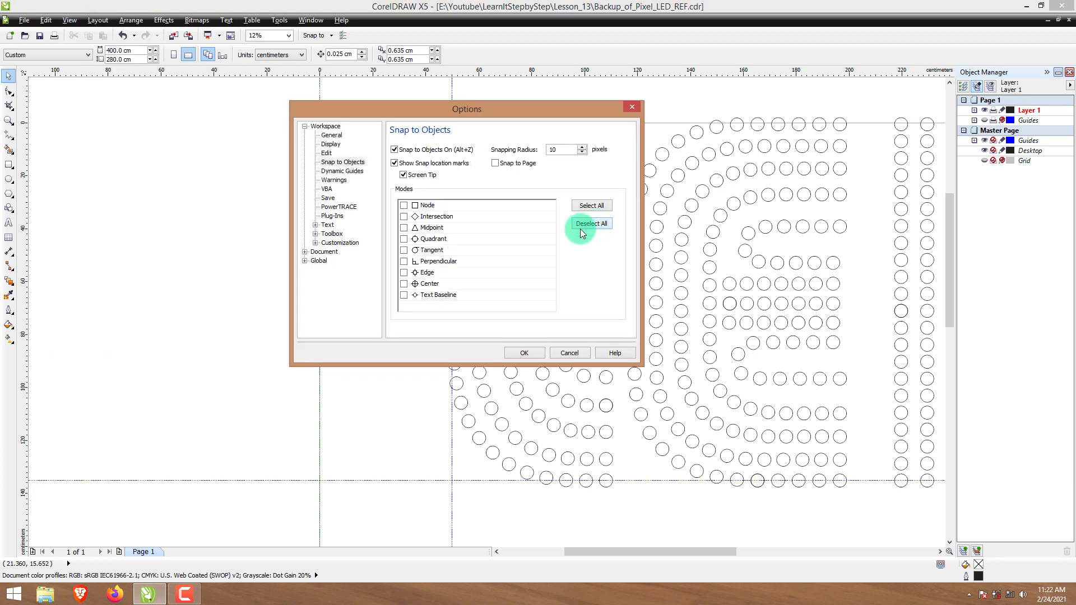
click(403, 284)
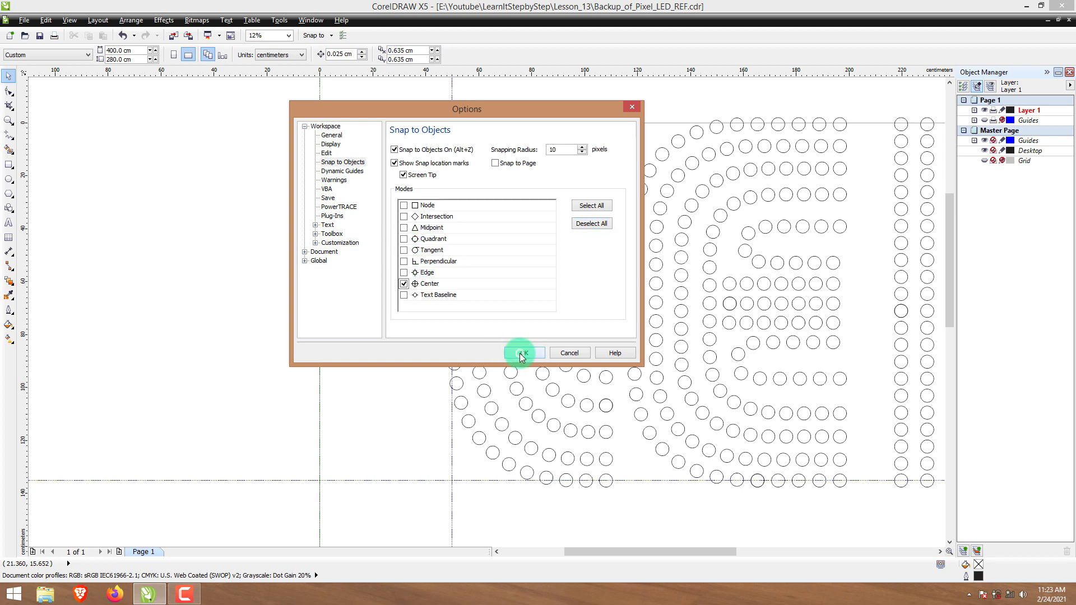
click(519, 353)
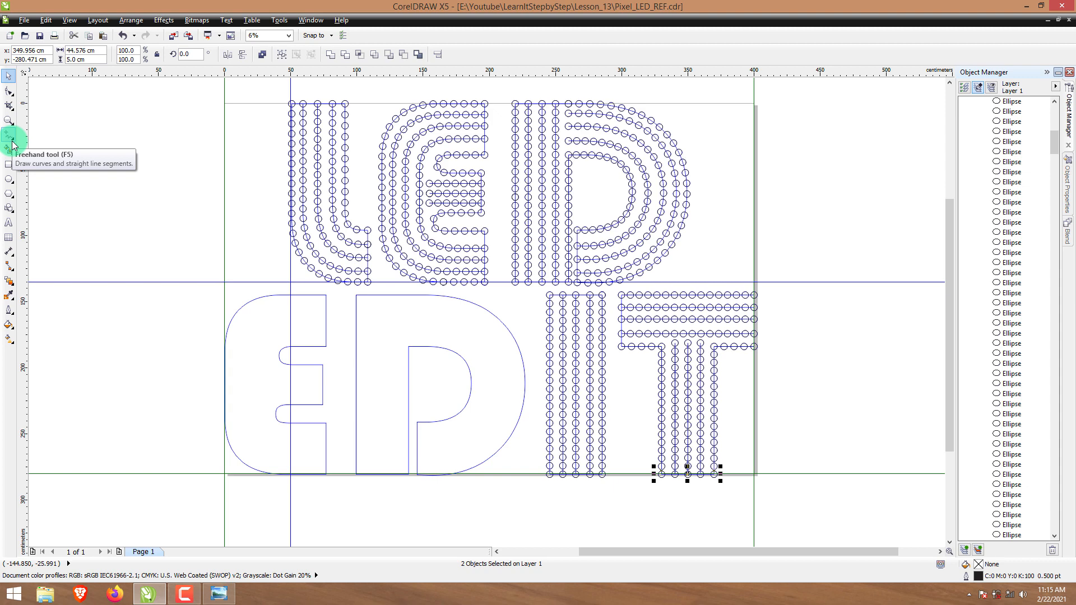
- Activate the Pen tool and hide the page's Guides layer so only the Layer 1 circles show
click(12, 139)
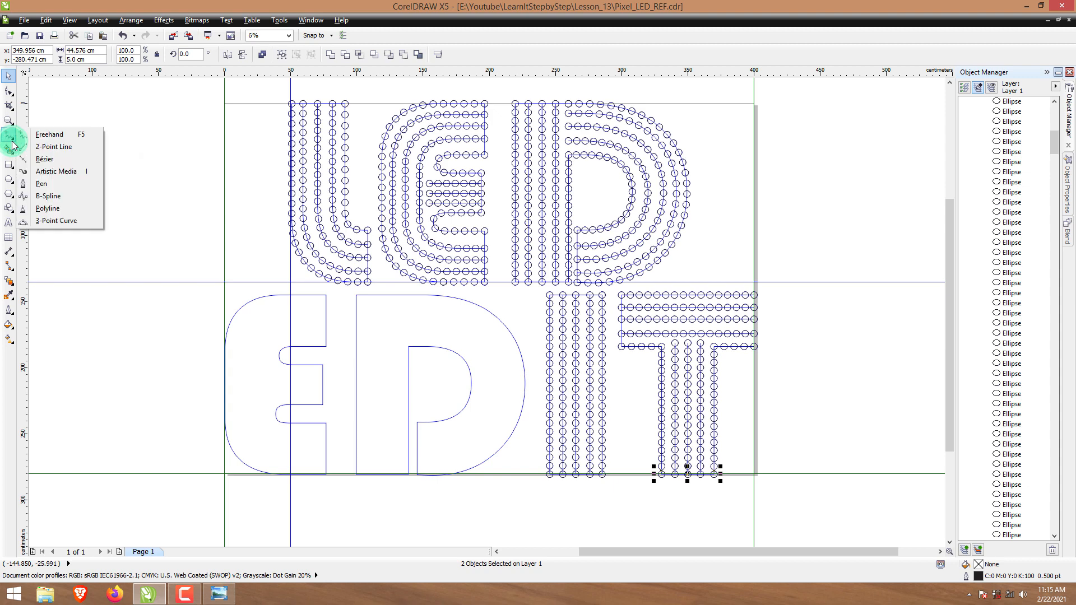
mouse_move(14, 138)
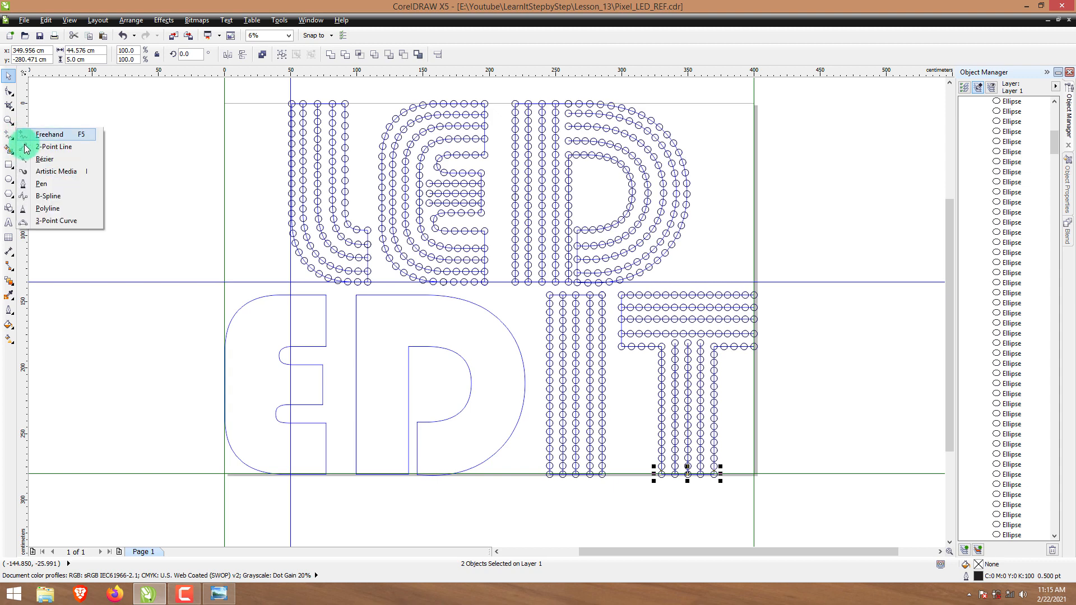
click(46, 187)
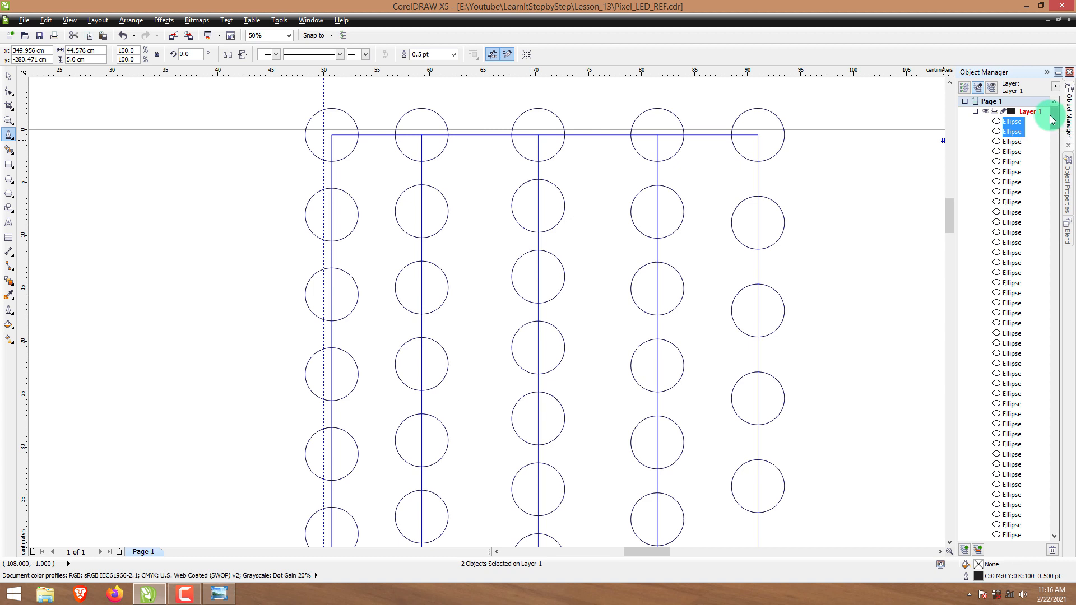
scroll(1042, 152, down, 10)
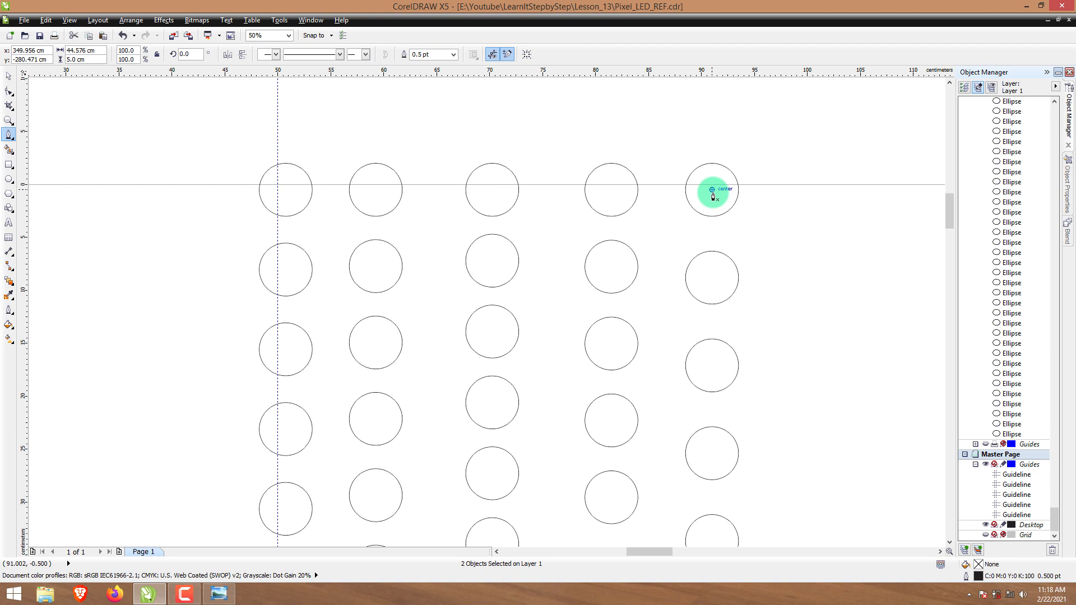
- Draw a path from the top circle of the L's innermost row down through the centers of its first six circles
mouse_move(712, 189)
mouse_down()
mouse_move(713, 292)
mouse_move(710, 284)
mouse_up()
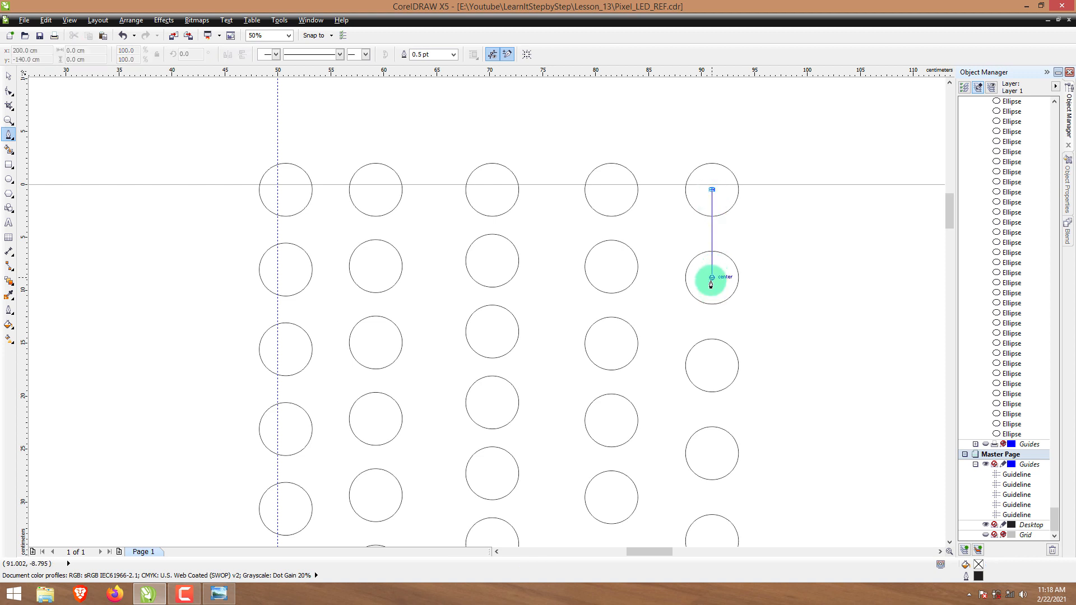
drag(711, 284, 711, 282)
drag(712, 281, 713, 453)
click(711, 454)
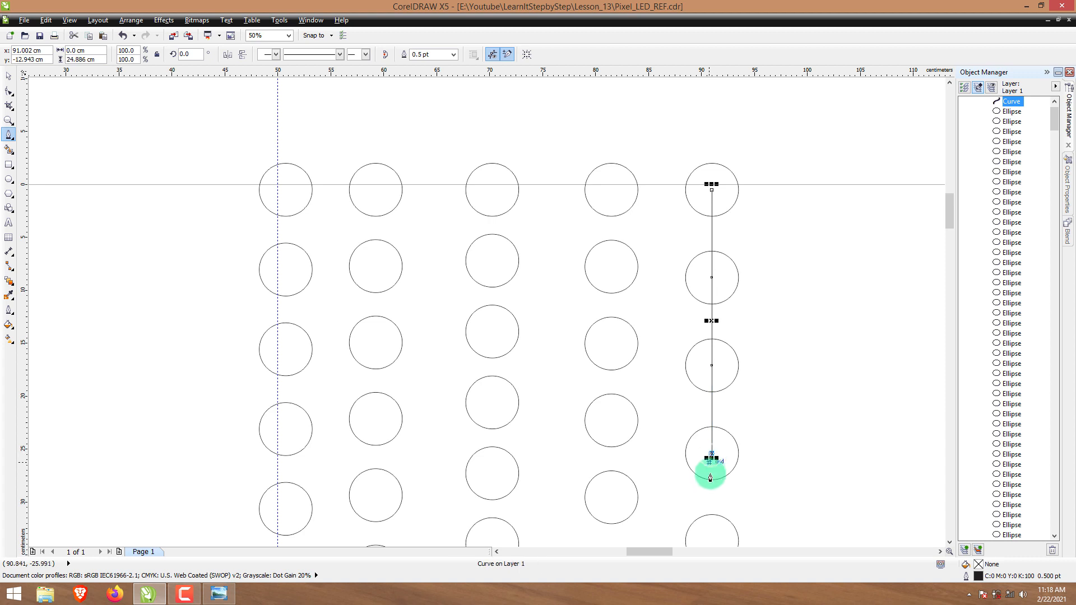
scroll(710, 484, down, 2)
scroll(710, 501, up, 1)
drag(710, 500, 712, 540)
click(711, 541)
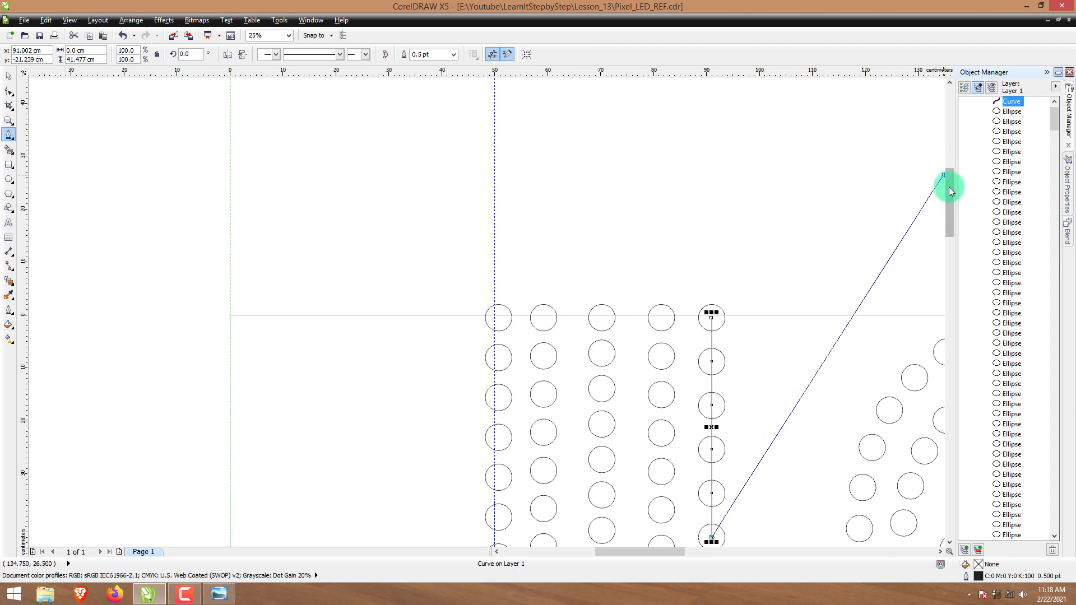
- Extend the path through the remaining circle centers of the L's innermost row, around the bend to its end circle
drag(949, 180, 949, 240)
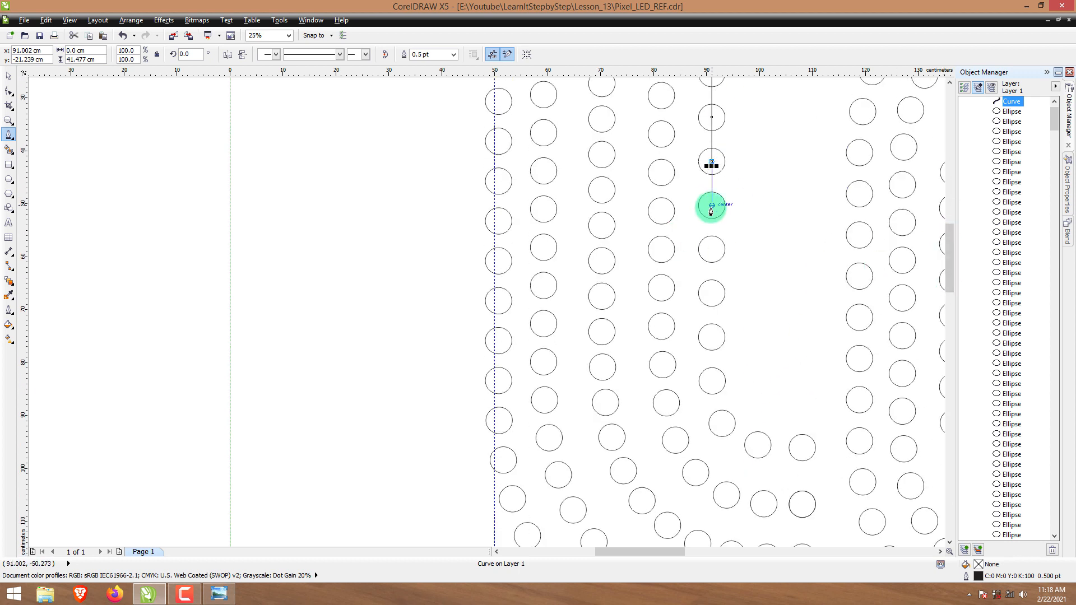
click(711, 212)
click(711, 253)
click(711, 297)
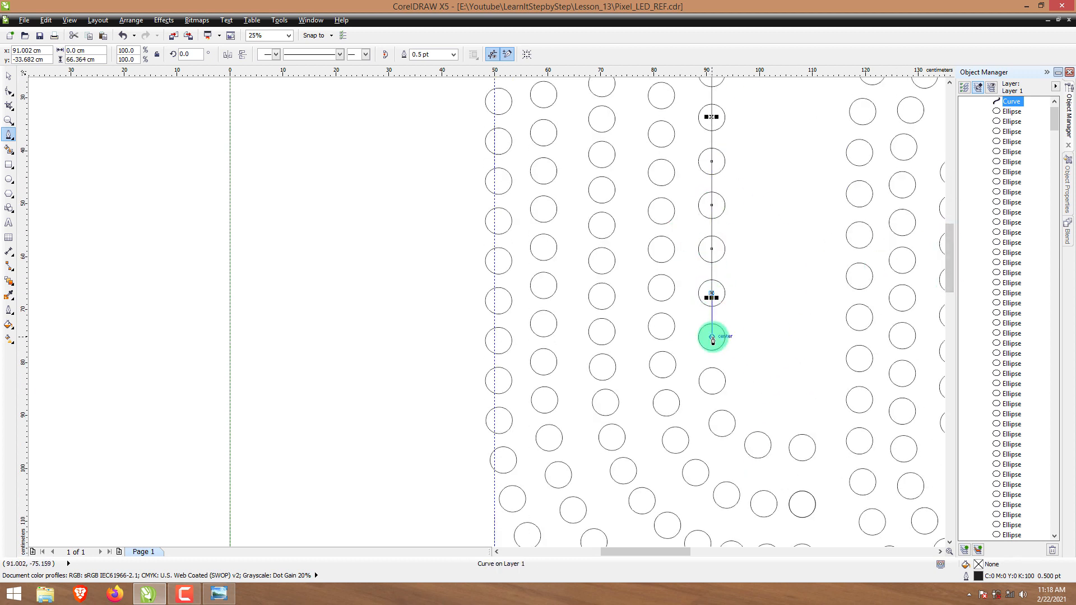
click(710, 336)
click(711, 381)
click(722, 423)
click(757, 447)
click(801, 449)
- Connect the path to the end circle of the L's second-innermost row and trace that row's centers up to the top
click(801, 504)
click(763, 505)
click(726, 494)
click(695, 472)
click(675, 439)
click(666, 403)
click(662, 365)
click(661, 325)
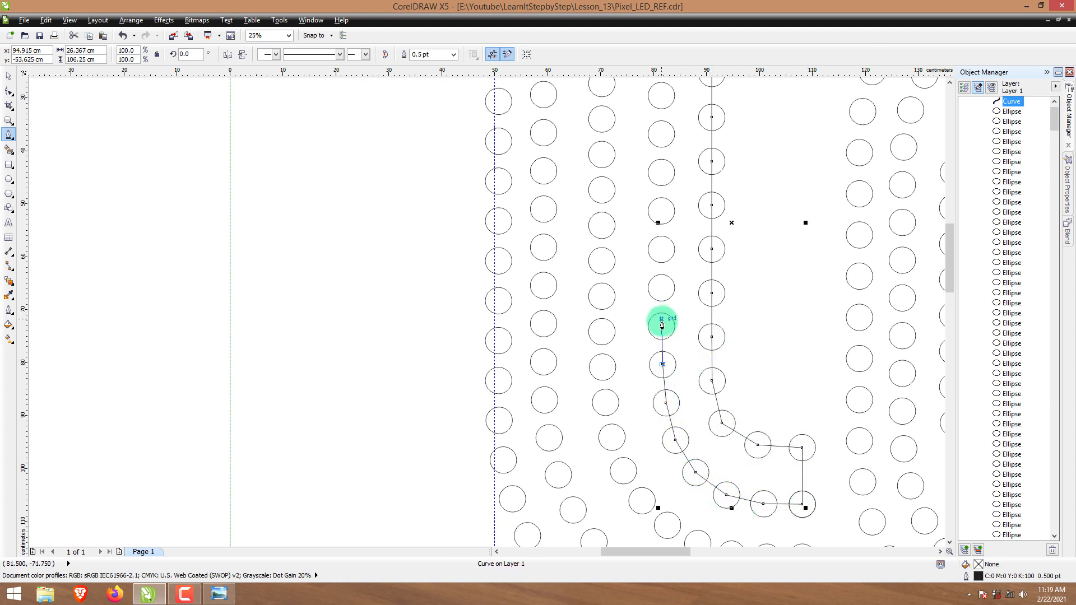
click(668, 283)
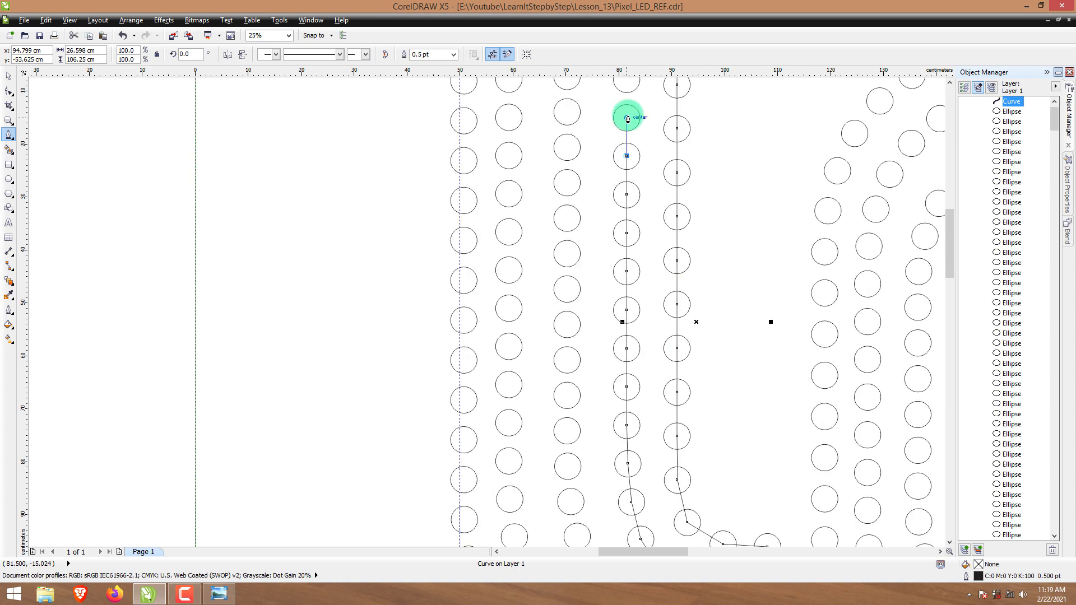
click(627, 118)
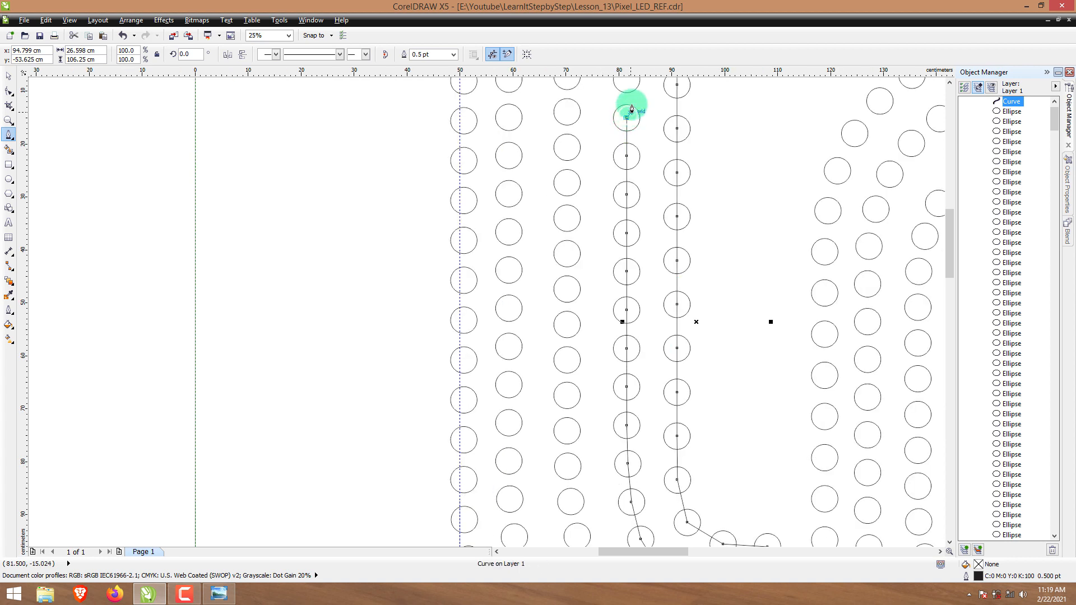
click(627, 84)
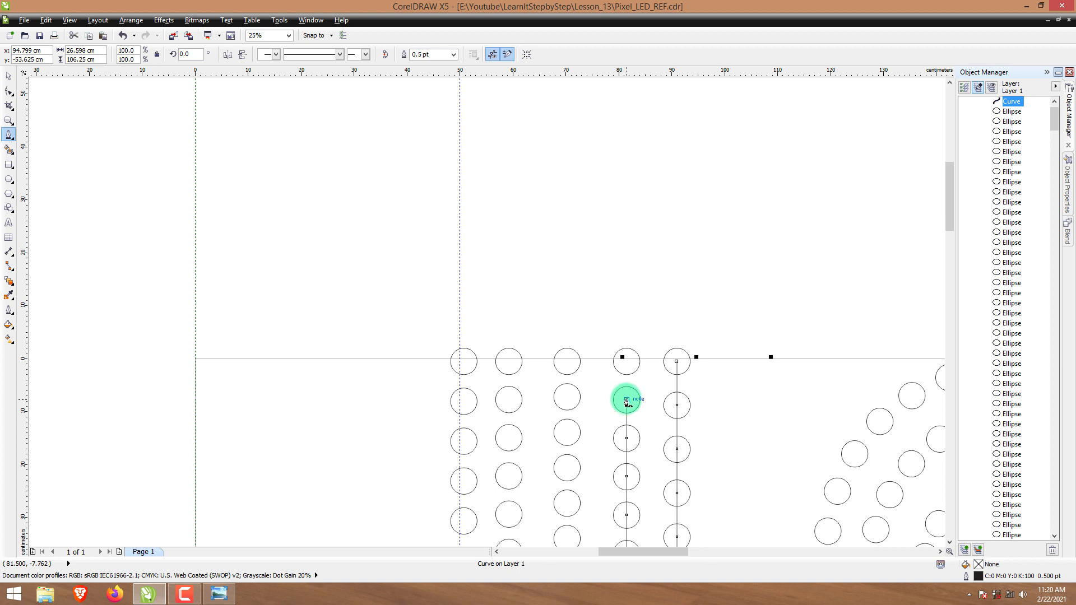
click(626, 400)
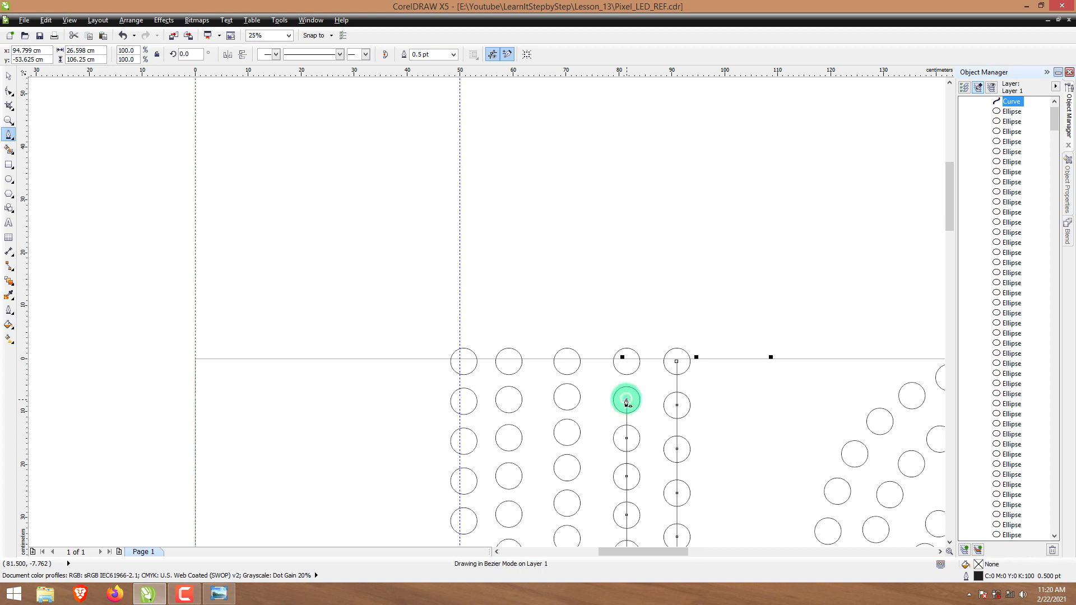
click(625, 363)
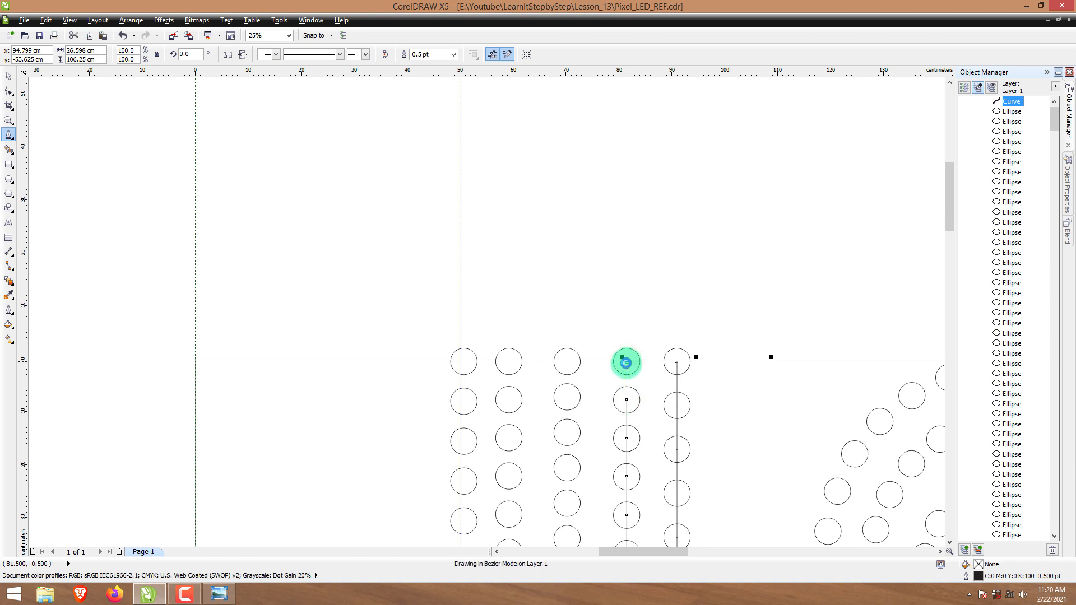
- Cross the path to the top circle of the L's middle row and link its first six circle centers downward
click(566, 361)
click(567, 398)
click(568, 433)
click(567, 468)
click(568, 504)
click(568, 539)
scroll(568, 542, down, 2)
scroll(547, 545, up, 2)
drag(949, 221, 949, 273)
- Extend the path downward through the next seven circle centers of the L's middle row
click(511, 216)
click(511, 250)
click(512, 286)
click(511, 321)
click(512, 356)
click(512, 392)
click(512, 429)
- Continue the path around the bend of the L's middle row to the center of its end circle
click(516, 463)
click(521, 499)
click(533, 532)
scroll(533, 532, down, 2)
scroll(541, 513, up, 4)
scroll(521, 515, down, 2)
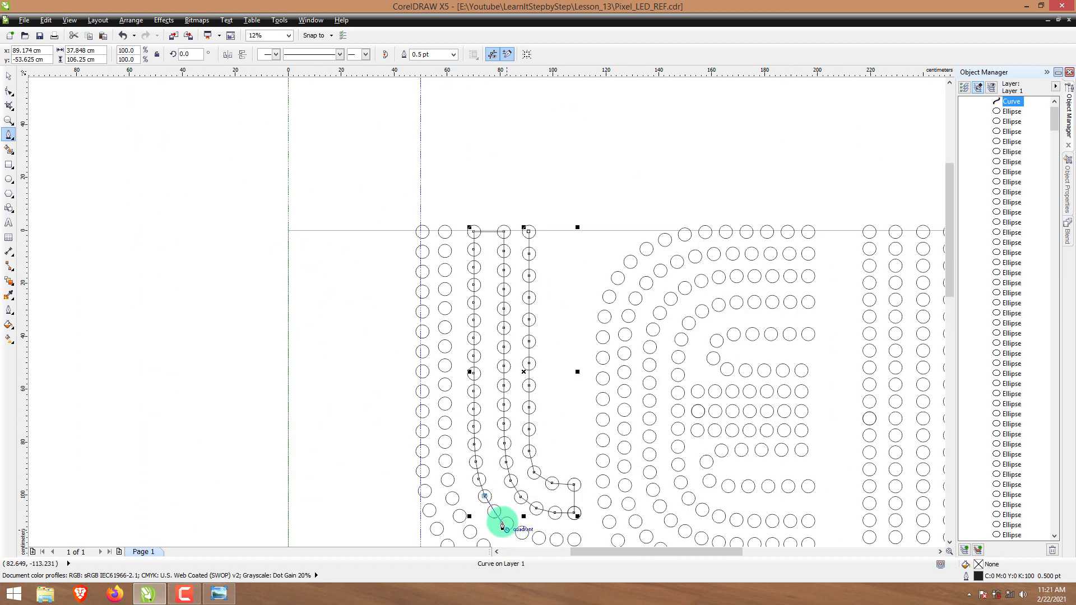
click(522, 535)
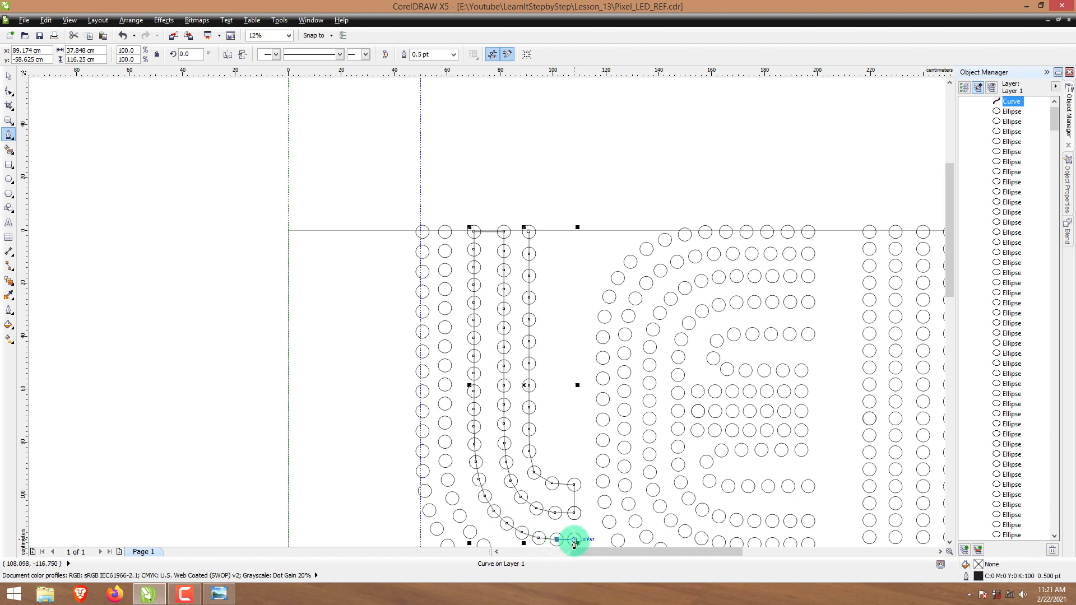
- Connect the path to the end circle of the L's second-outermost row and trace that row's centers back around the bend
scroll(572, 533, down, 2)
scroll(577, 515, up, 3)
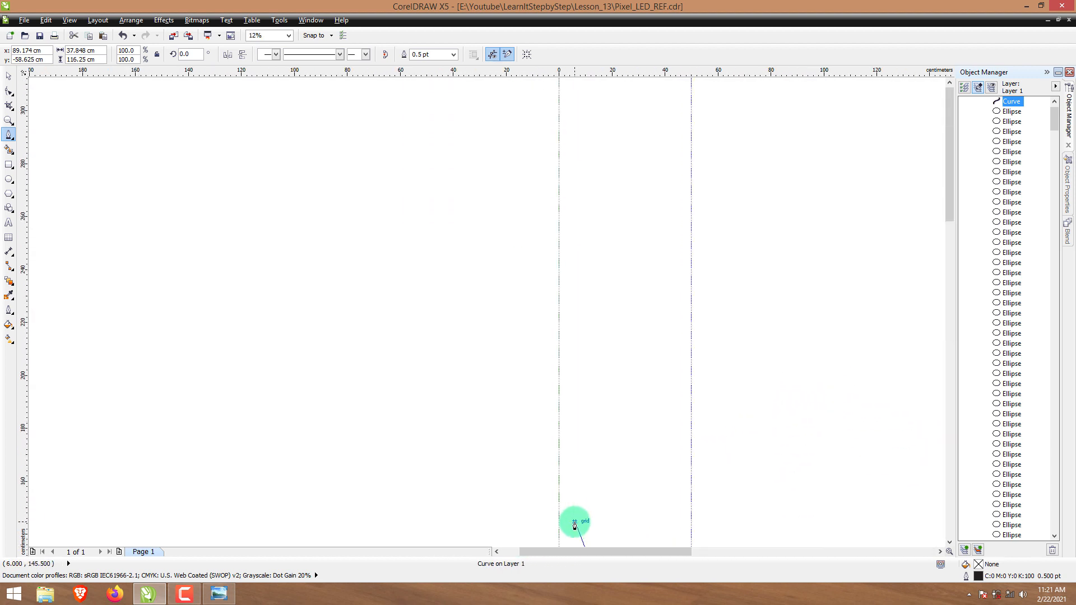
drag(949, 246, 949, 299)
drag(581, 552, 653, 550)
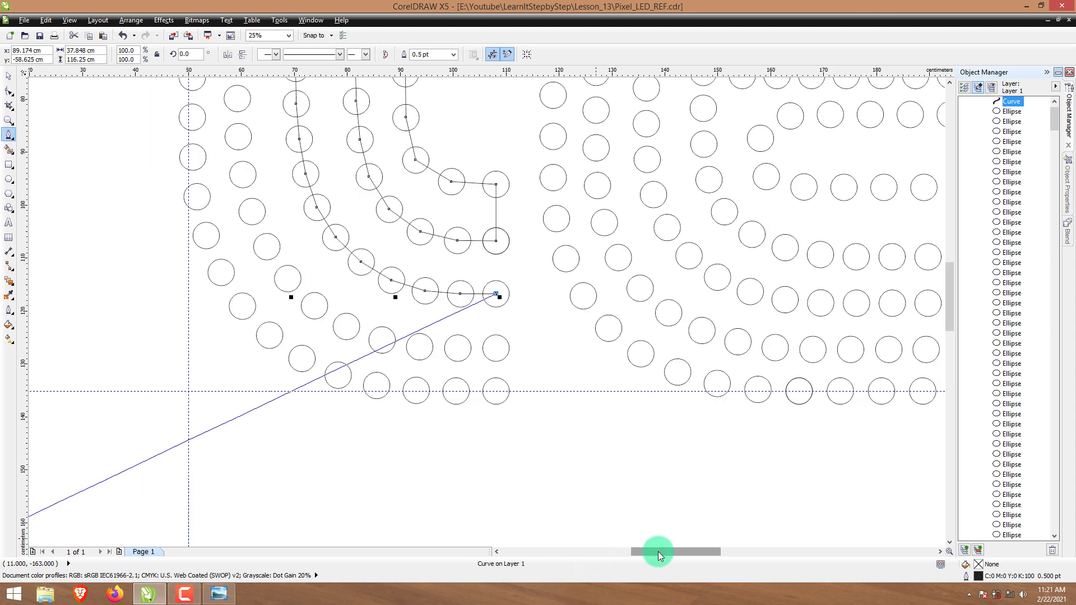
click(496, 348)
click(419, 348)
click(381, 339)
click(347, 325)
click(315, 306)
click(287, 278)
click(267, 247)
click(252, 210)
click(242, 175)
click(237, 136)
click(237, 98)
- Extend the path up the straight part of the L's second-outermost row to the center of its top circle
drag(949, 294, 949, 240)
click(237, 446)
click(237, 407)
click(237, 370)
click(237, 331)
click(237, 293)
click(237, 255)
click(237, 217)
click(237, 179)
click(237, 140)
click(237, 102)
scroll(554, 226, down, 3)
scroll(521, 201, up, 3)
click(472, 278)
- Cross the path to the top circle of the L's outermost row and link its first seven circle centers downward
click(425, 278)
click(427, 317)
click(428, 358)
click(428, 398)
click(428, 438)
click(428, 477)
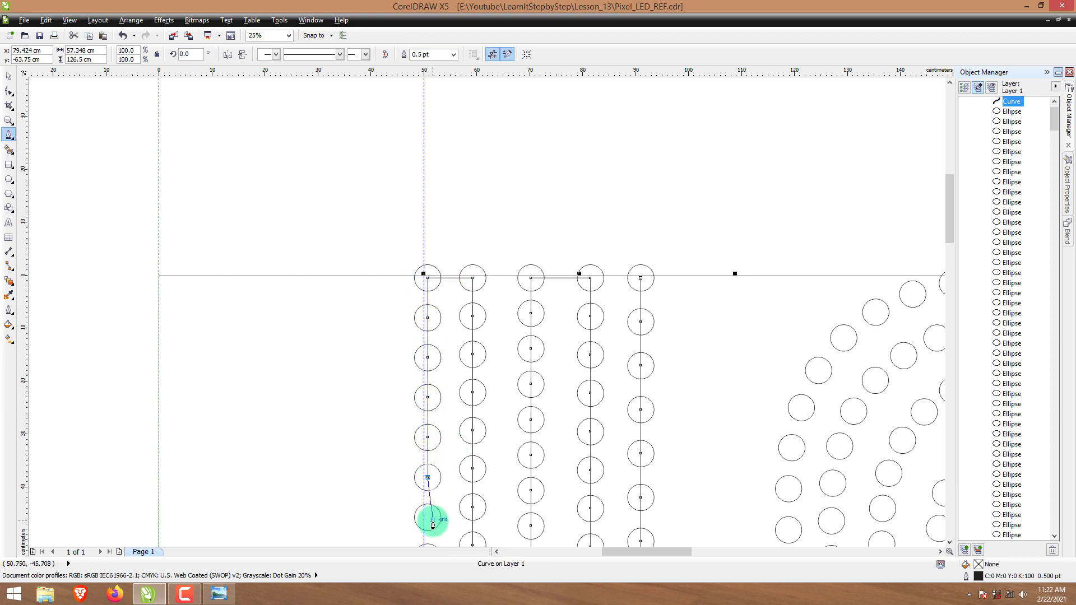
click(428, 517)
- Extend the path down the lower part of the L's outermost row and into its bend, circle center by circle center
scroll(432, 533, down, 5)
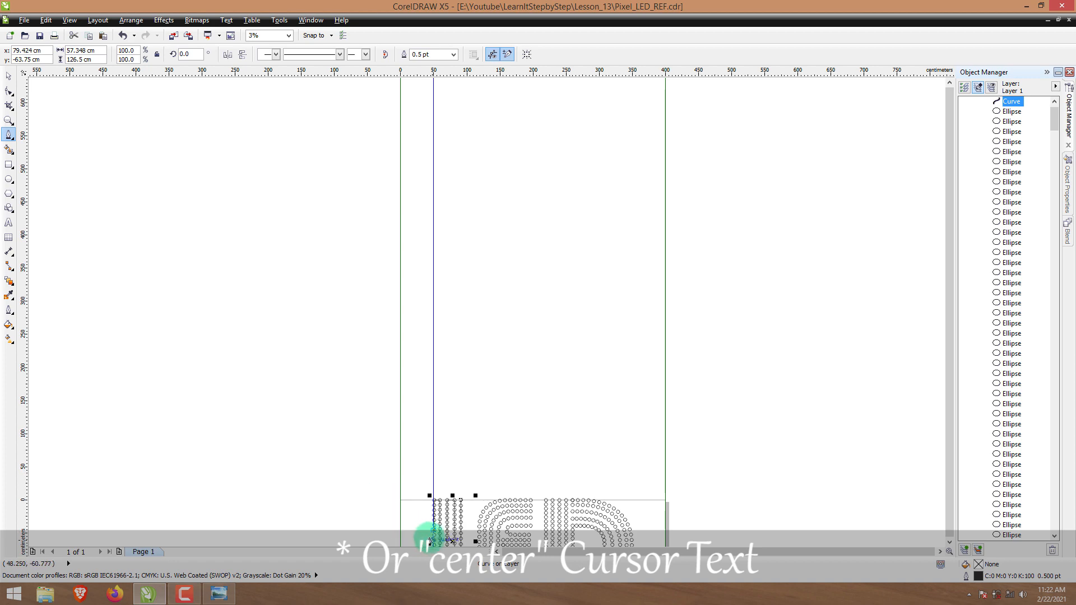
scroll(442, 527, up, 8)
scroll(488, 484, down, 8)
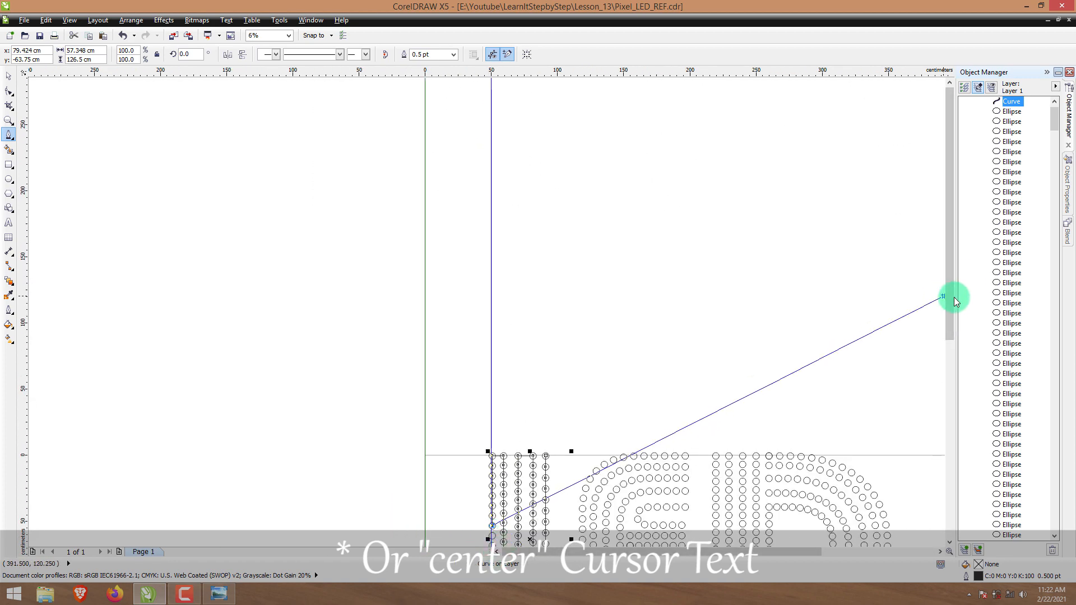
scroll(665, 365, up, 5)
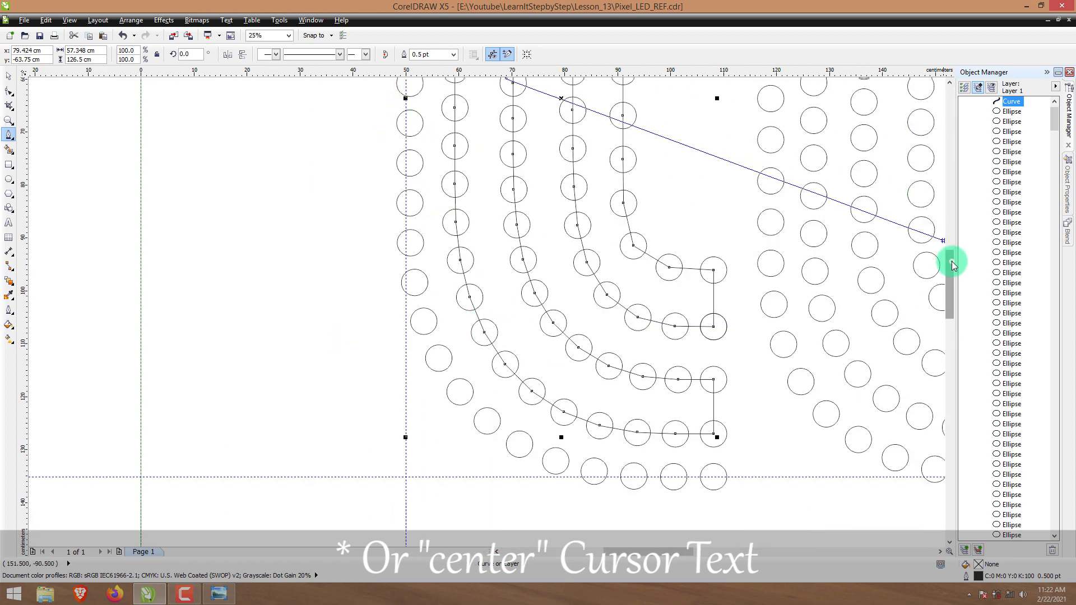
drag(951, 262, 951, 253)
click(410, 132)
click(410, 171)
click(410, 210)
click(409, 250)
click(410, 290)
click(414, 330)
click(423, 370)
click(439, 406)
click(460, 441)
click(487, 471)
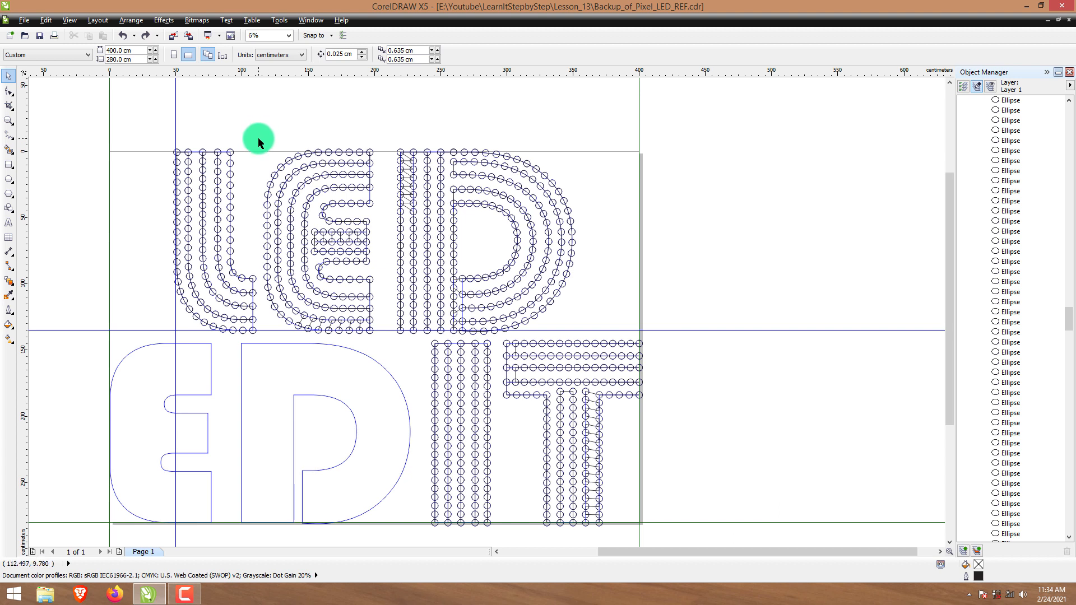
- Select the circles and paths of the E and D in LED and copy them onto the E and D outlines of EDIT, aligning by the E's upper end node
drag(258, 139, 581, 339)
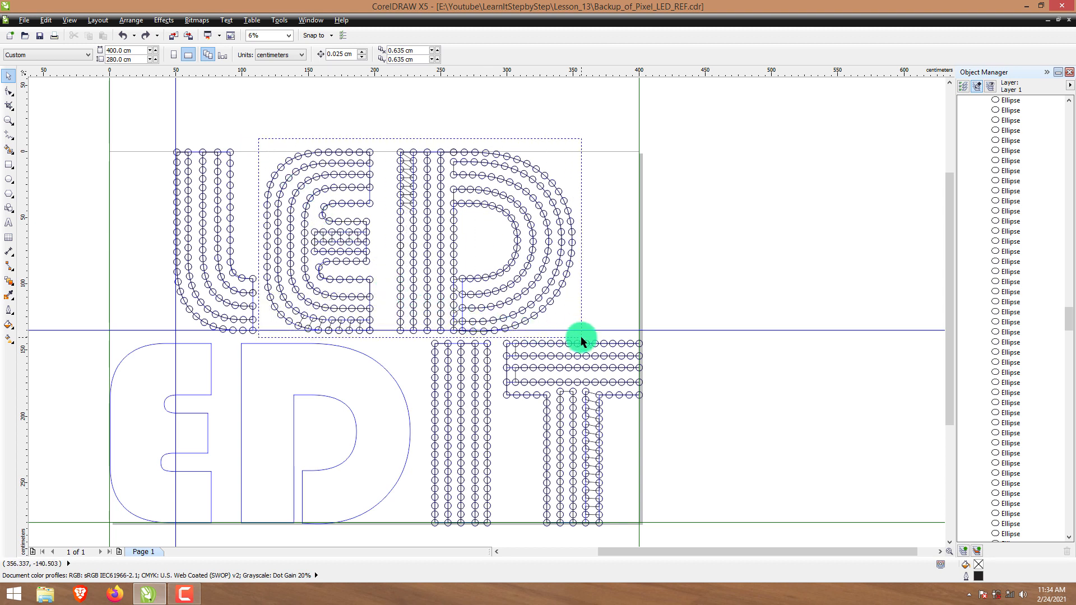
drag(581, 338, 581, 338)
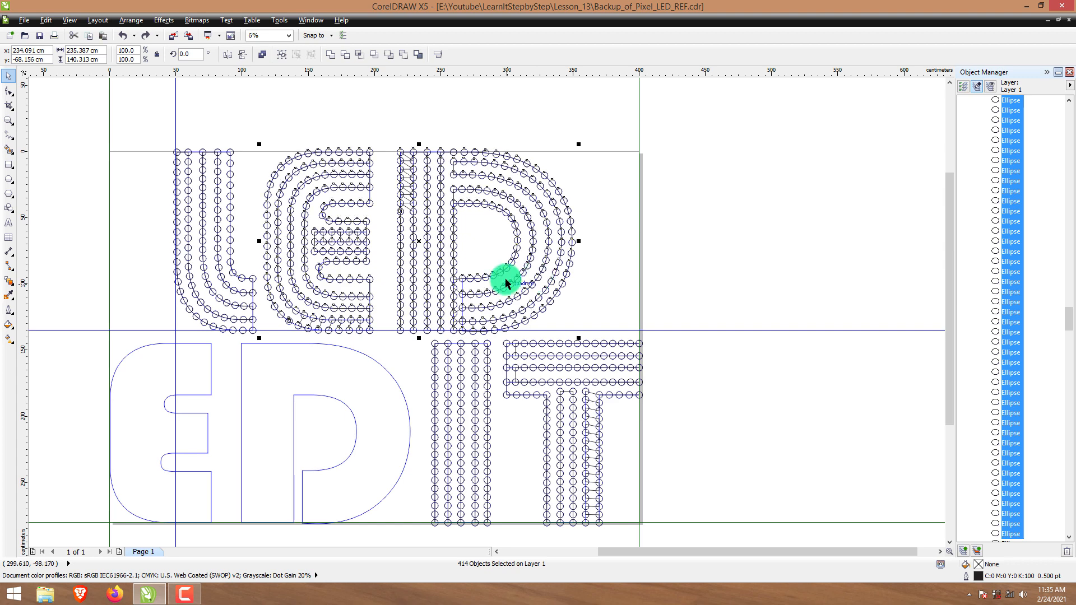
scroll(372, 155, up, 2)
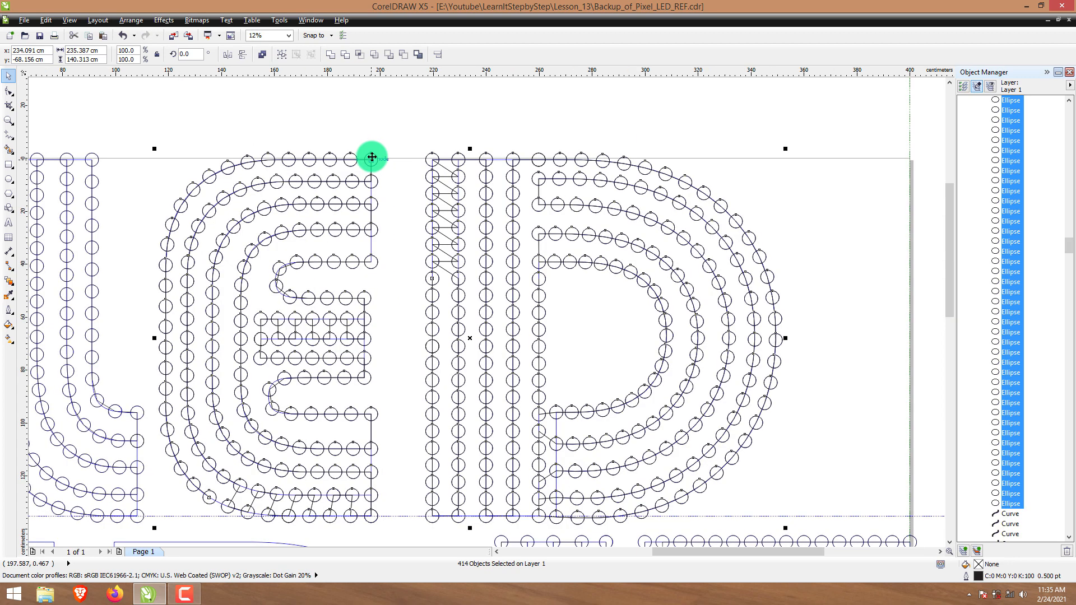
scroll(371, 162, up, 3)
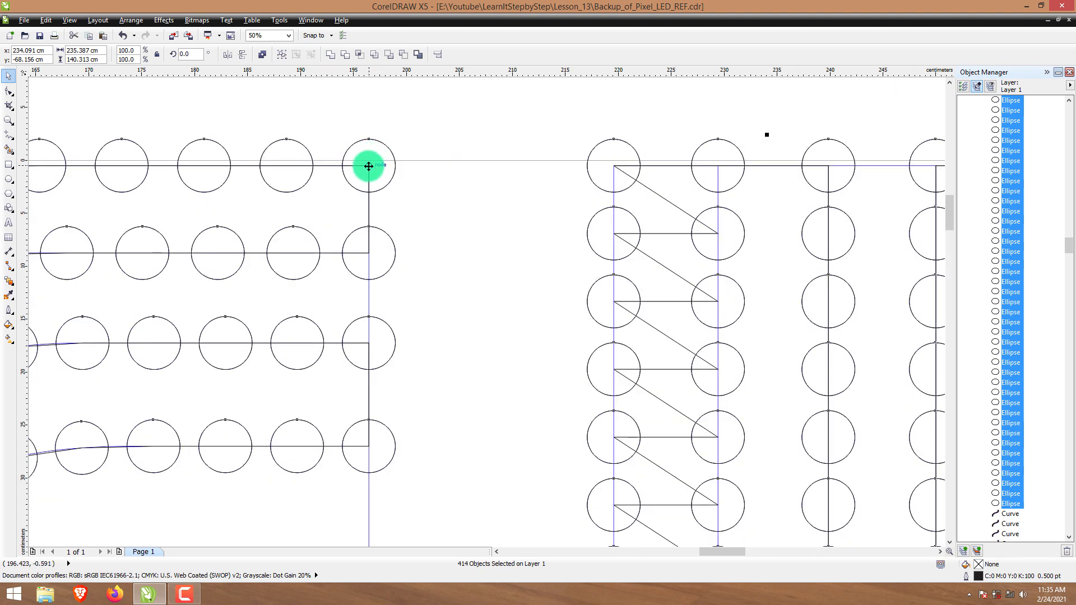
scroll(368, 166, down, 3)
scroll(368, 166, up, 3)
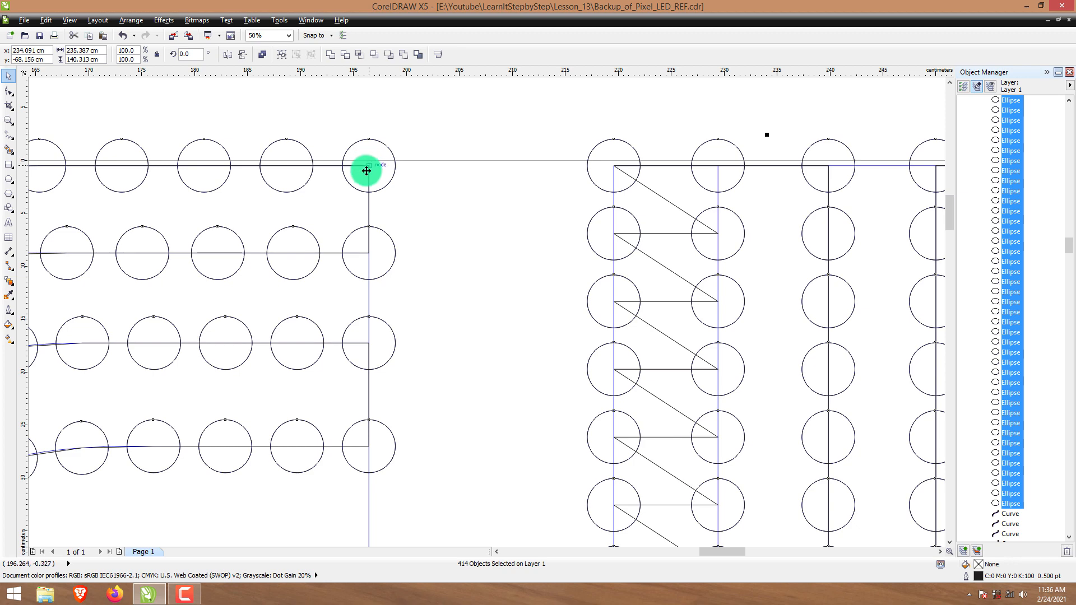
scroll(369, 166, down, 5)
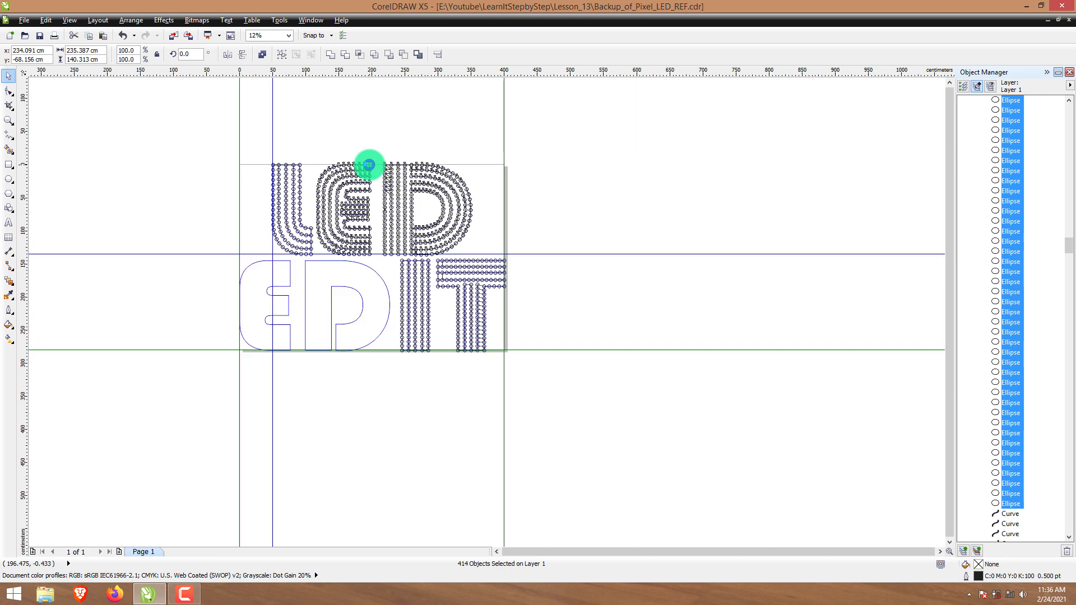
drag(368, 173, 209, 358)
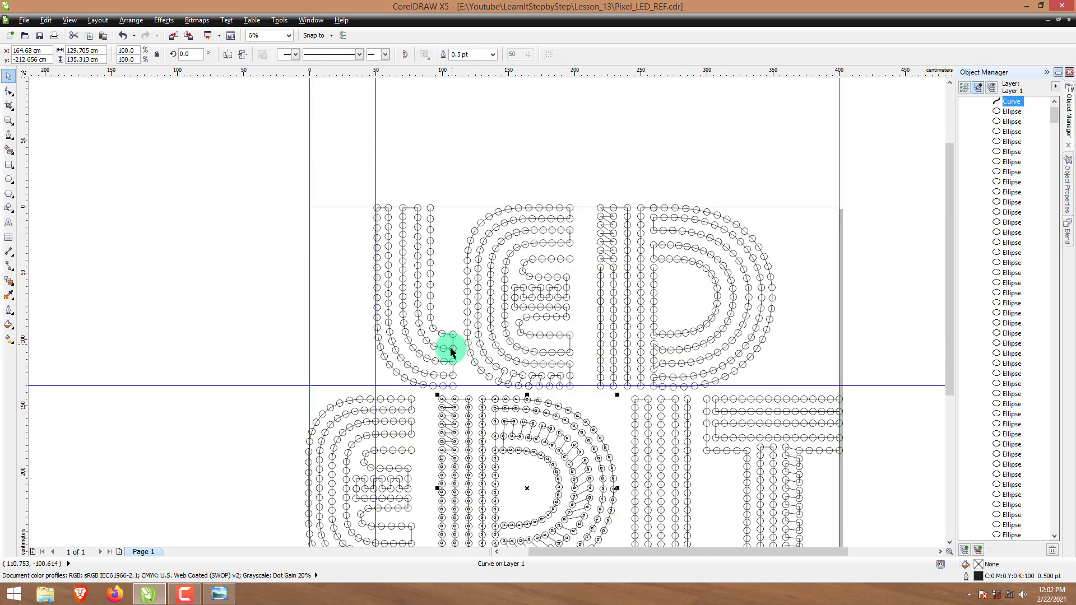
- Draw a connecting line from the end circle of the L's outermost row to the nearest open path end of the E in LED
click(12, 145)
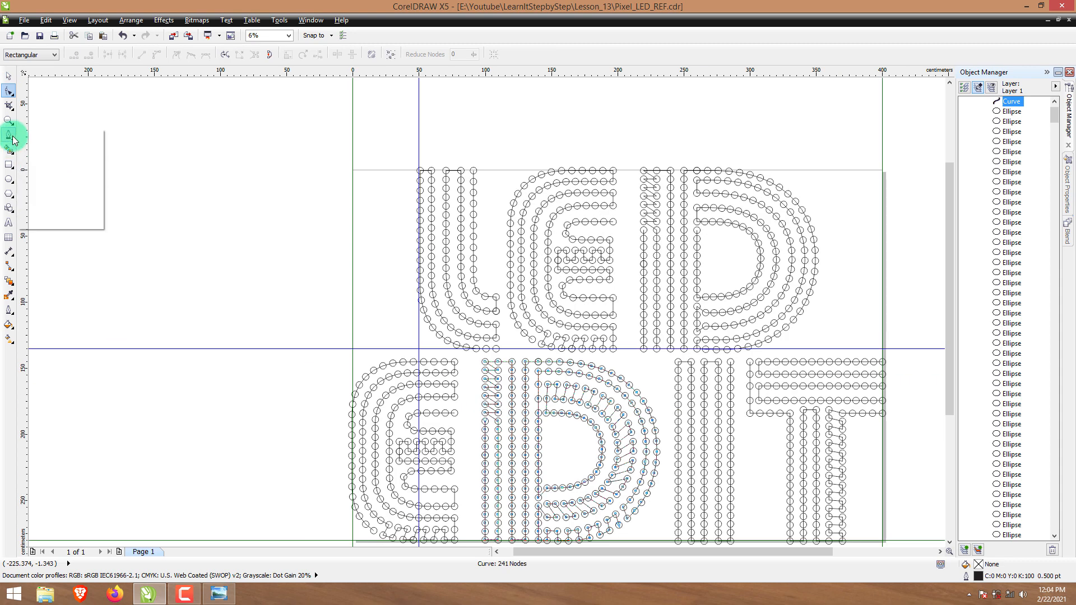
click(9, 136)
scroll(564, 321, up, 2)
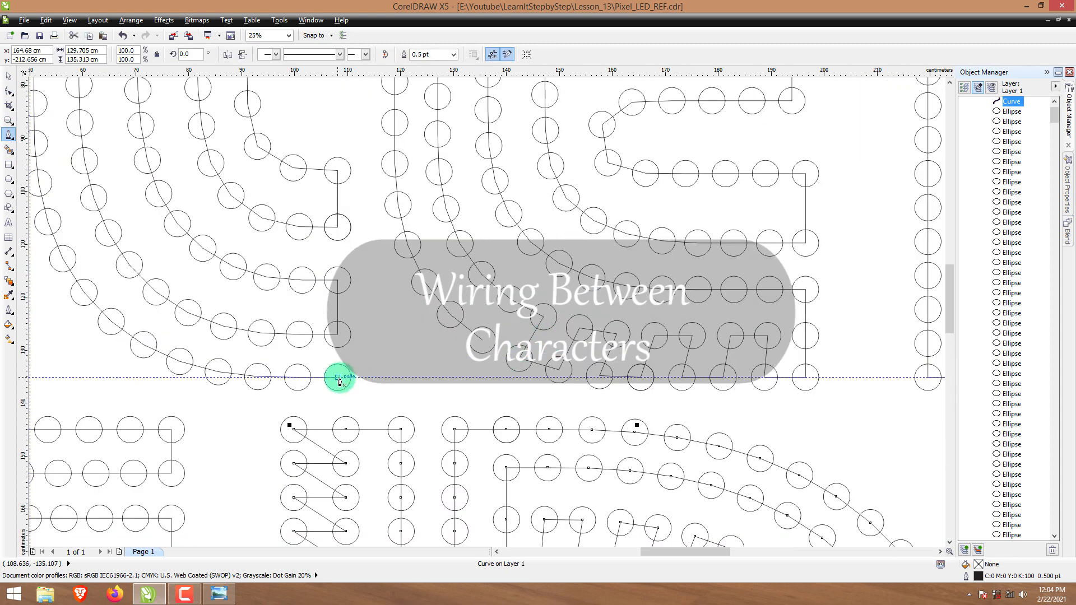
click(339, 379)
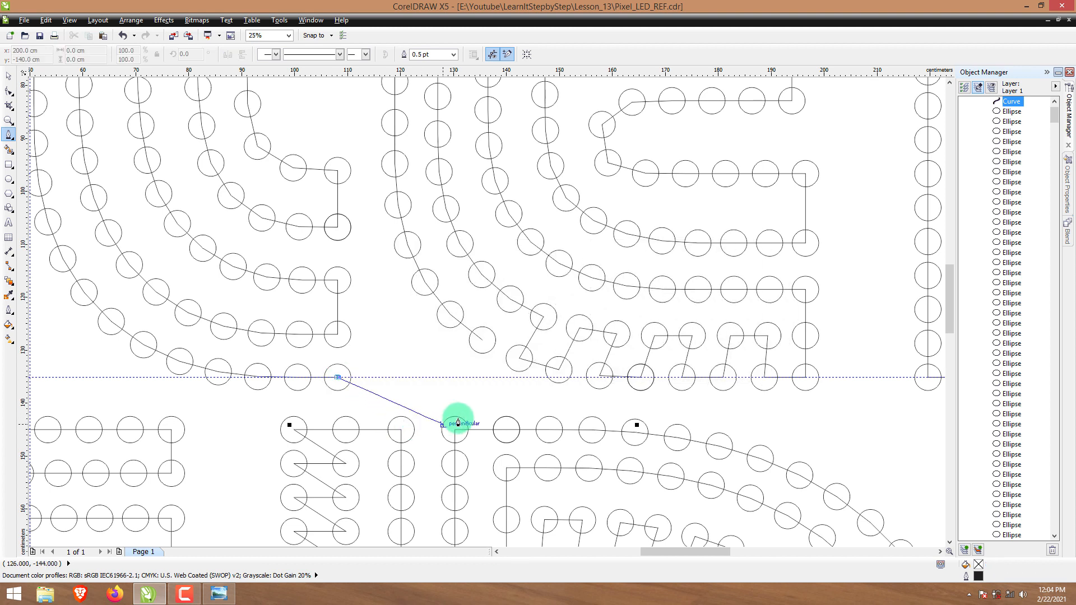
click(483, 344)
- Draw a connecting line from the open end circle of the E's upper arm to the open path end in the D's first column in LED
scroll(837, 318, down, 3)
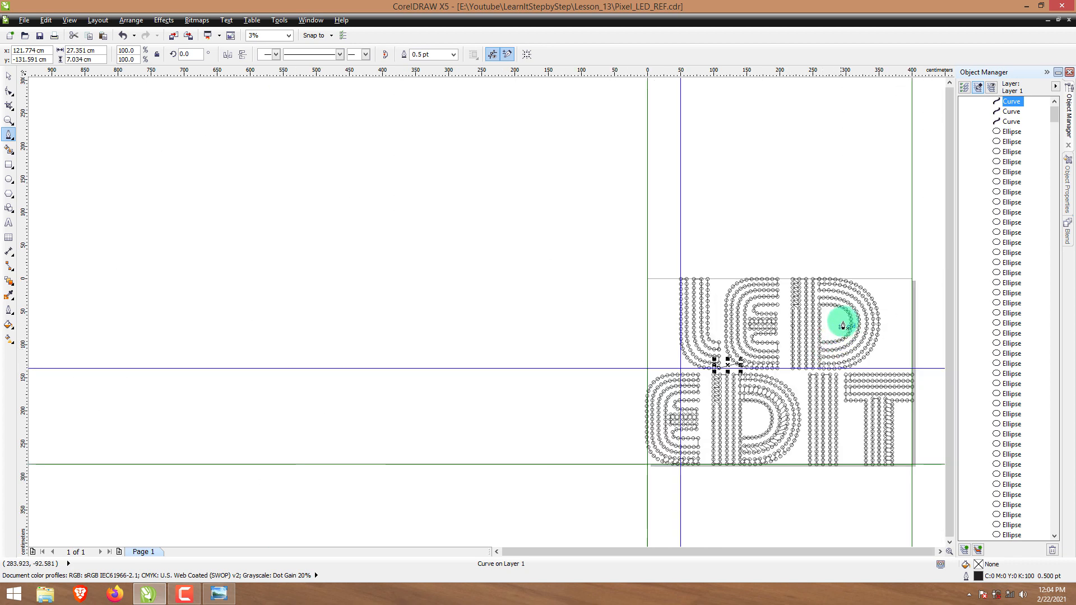
scroll(851, 330, up, 2)
scroll(656, 386, up, 2)
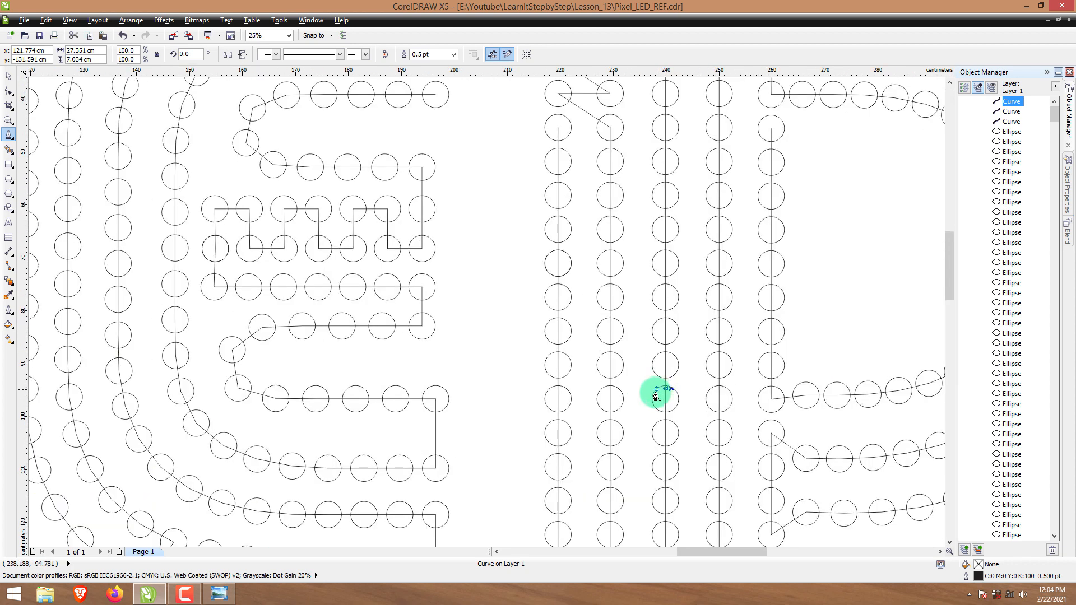
scroll(656, 387, down, 2)
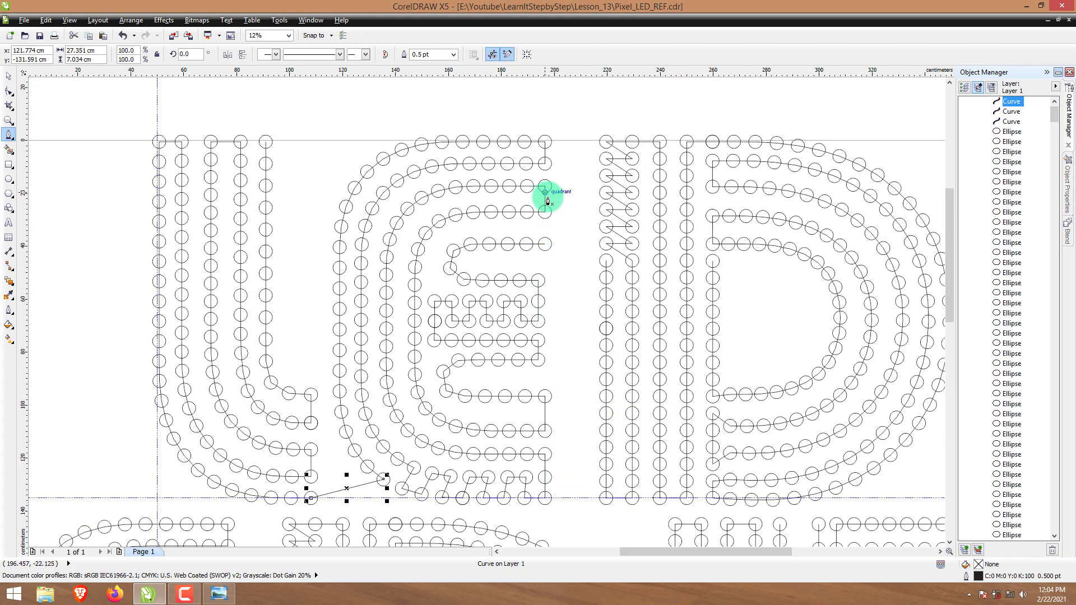
click(544, 244)
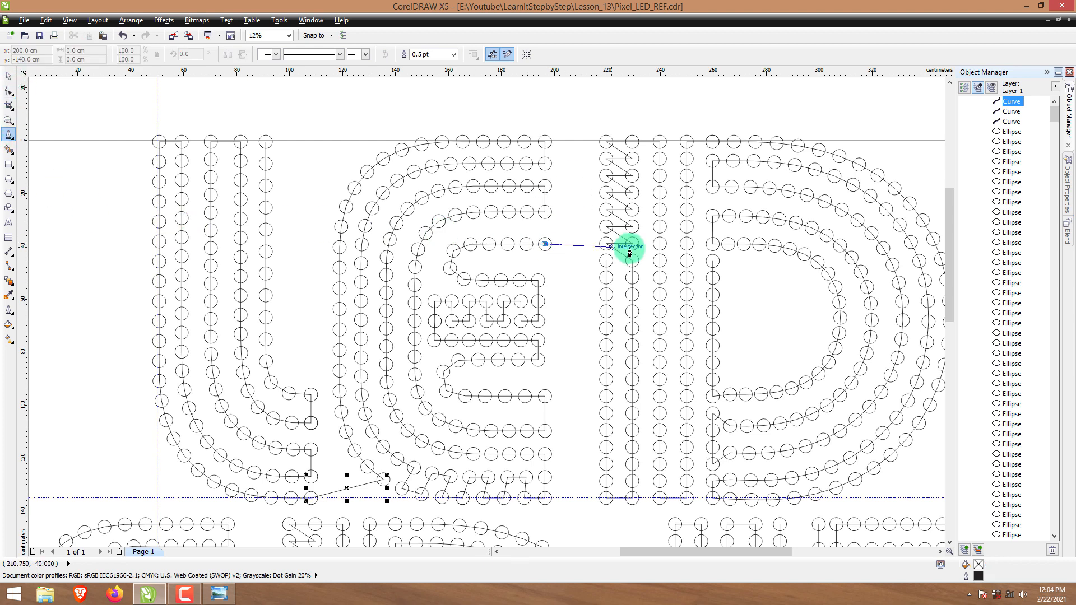
scroll(606, 261, up, 2)
scroll(605, 262, up, 2)
click(612, 271)
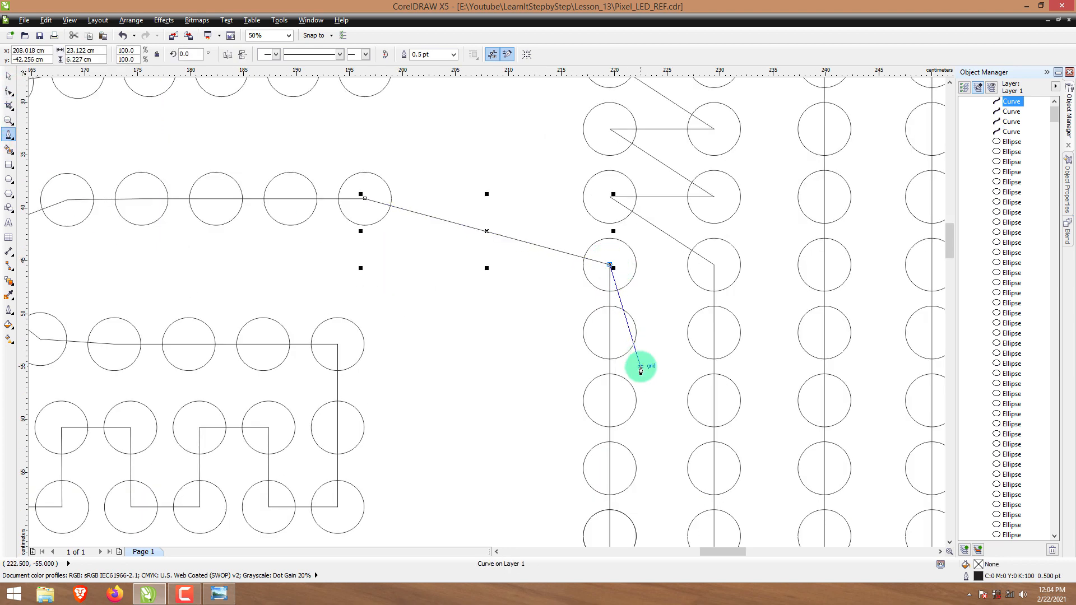
- Draw the same E-to-D connecting line in EDIT, from the E's upper arm end circle to the D's first column
scroll(607, 421, down, 4)
scroll(559, 477, down, 2)
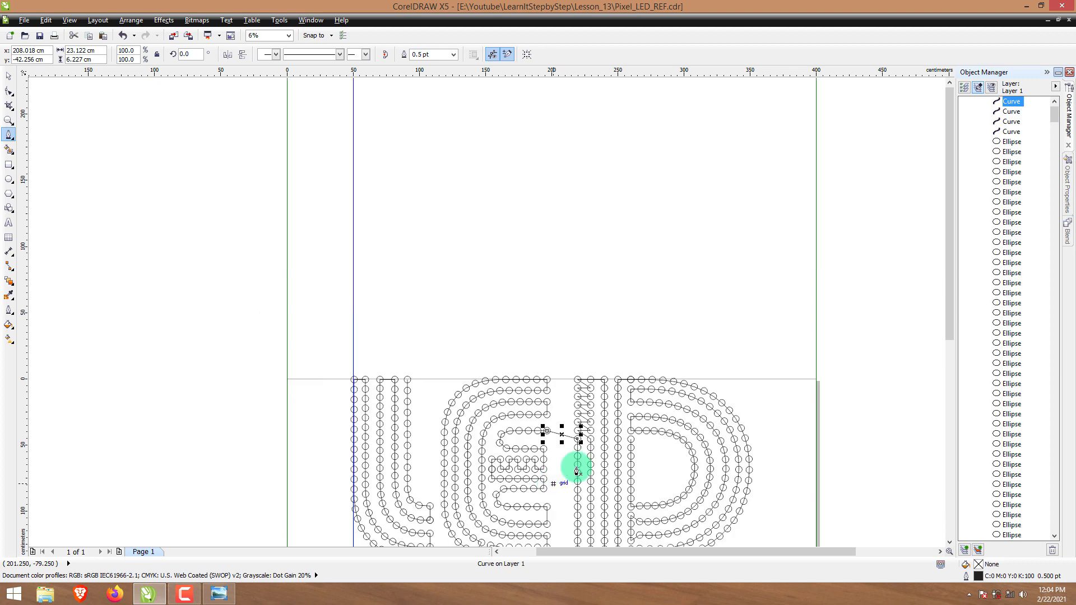
drag(950, 330, 947, 435)
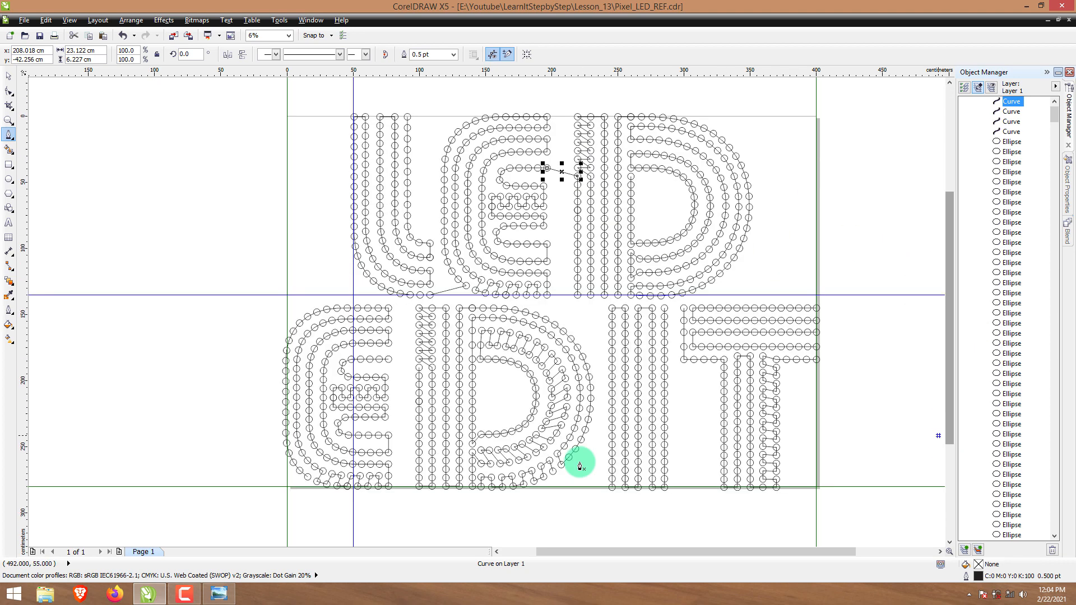
scroll(371, 437, up, 3)
scroll(439, 510, down, 2)
drag(949, 346, 949, 385)
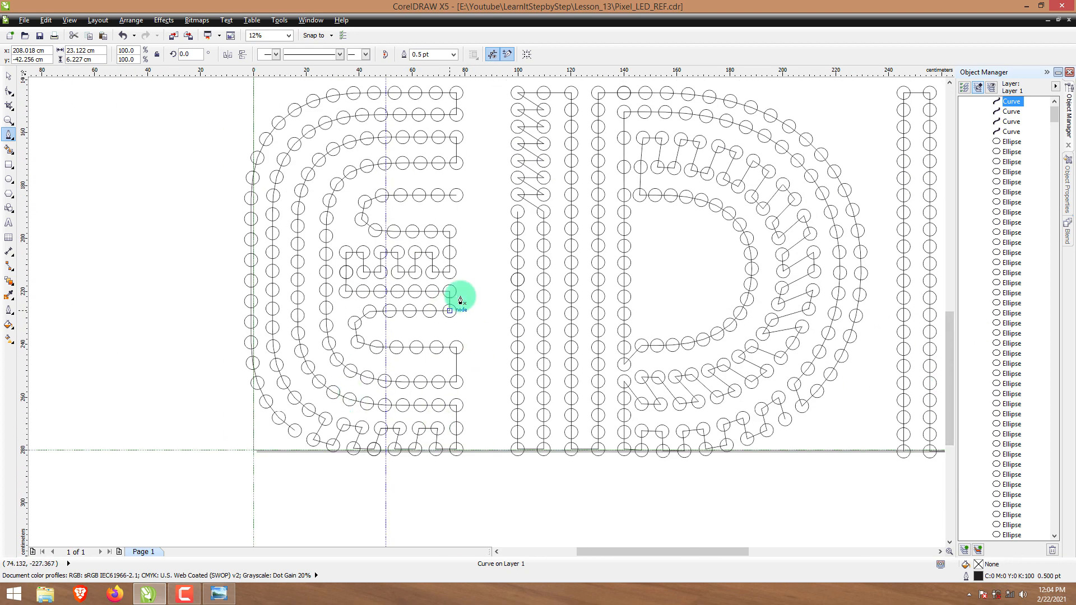
click(456, 195)
click(519, 212)
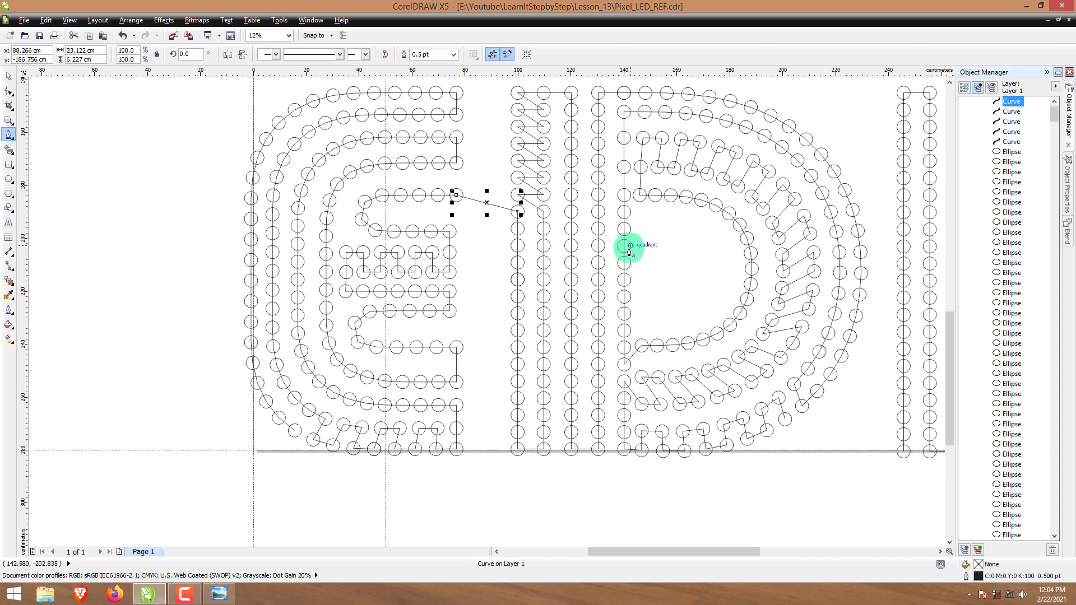
- Connect the D's path end to the I's bottom first-column circle, and the I's top last-column circle to the T's top corner circle
drag(732, 553, 810, 552)
click(369, 416)
click(491, 451)
click(596, 92)
click(635, 92)
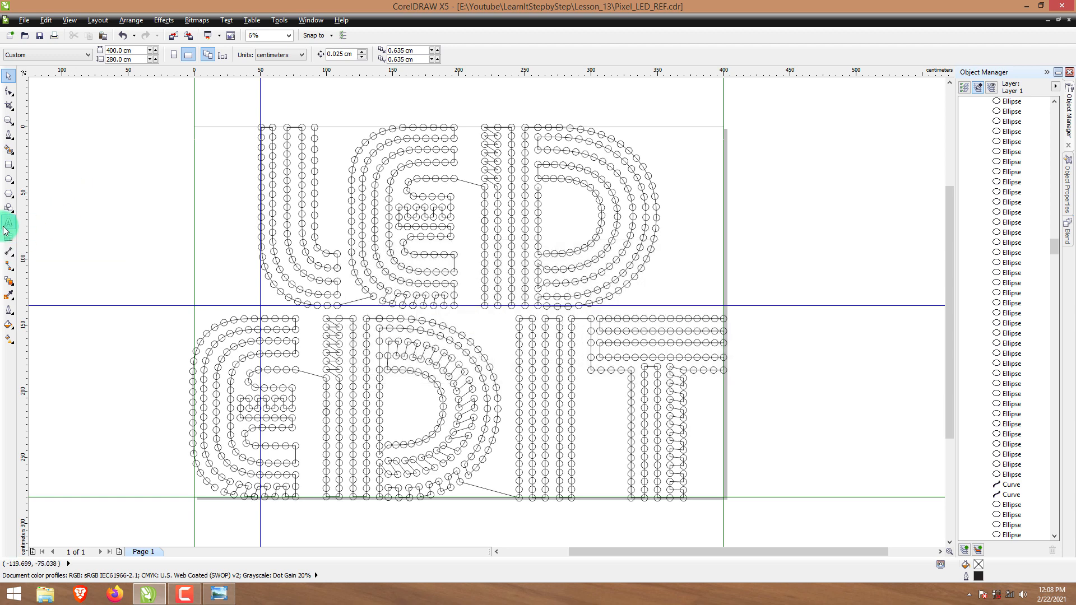
- Add the text label "p1" above the top circle of the L's innermost row and set its size to 200 pt
click(4, 228)
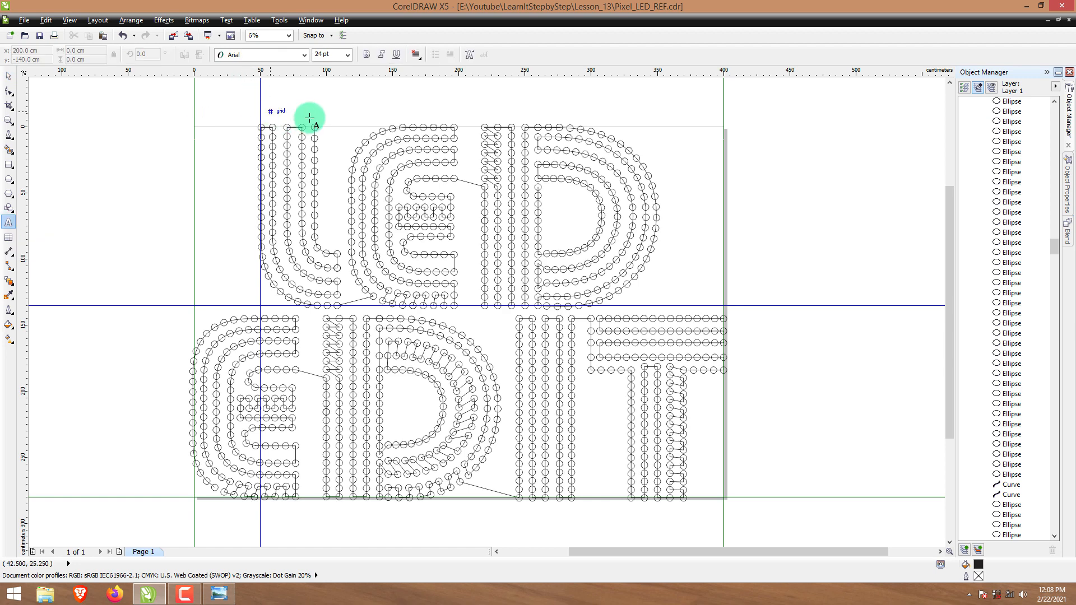
scroll(312, 104, up, 2)
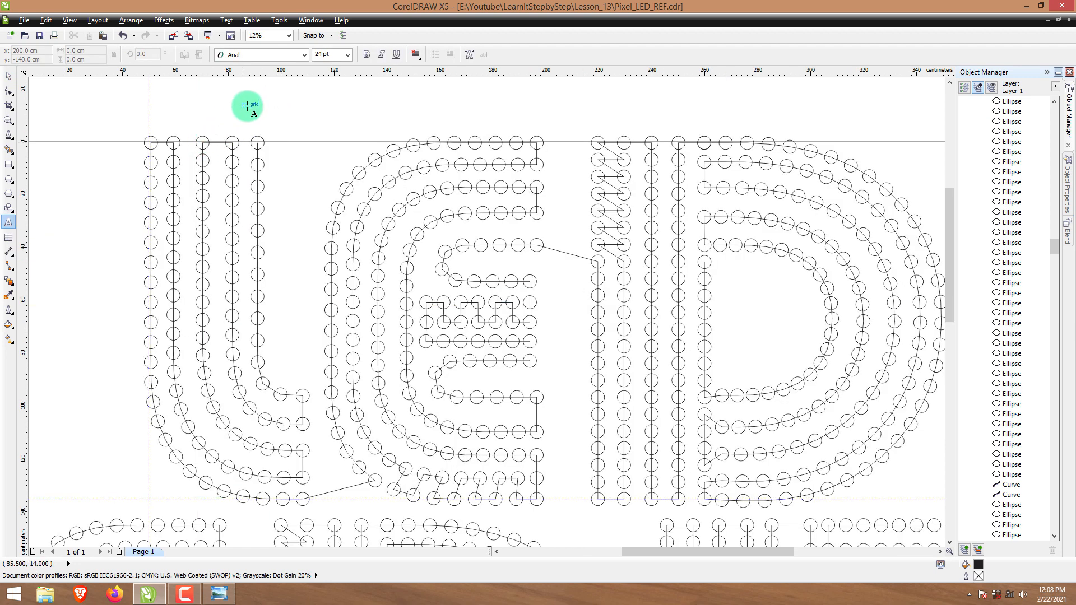
scroll(243, 95, down, 1)
scroll(249, 110, up, 1)
scroll(243, 119, up, 1)
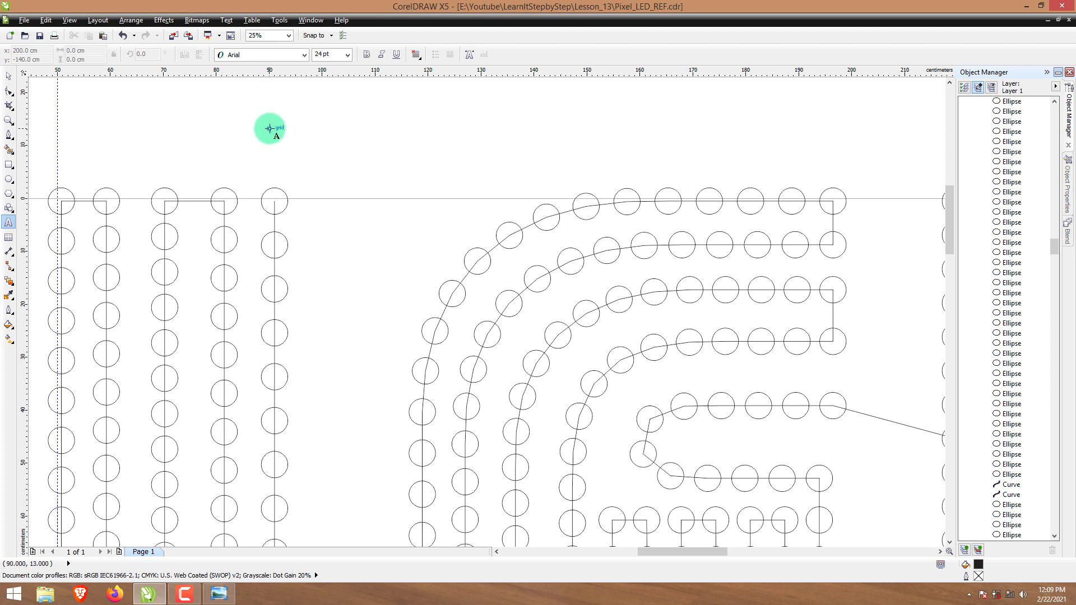
click(281, 108)
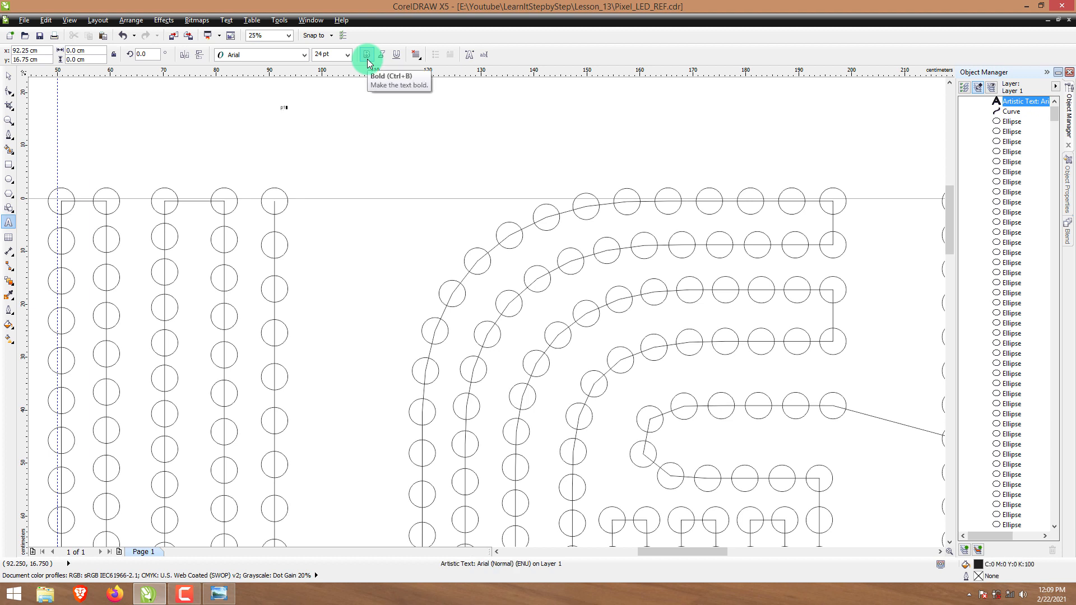
key(ctrl+a)
click(347, 55)
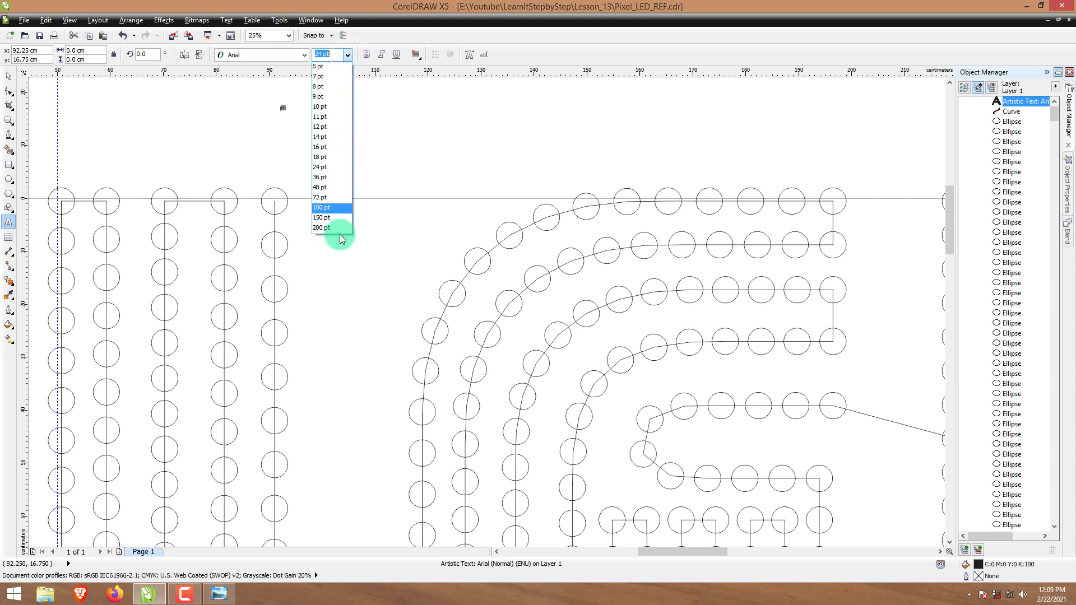
click(341, 228)
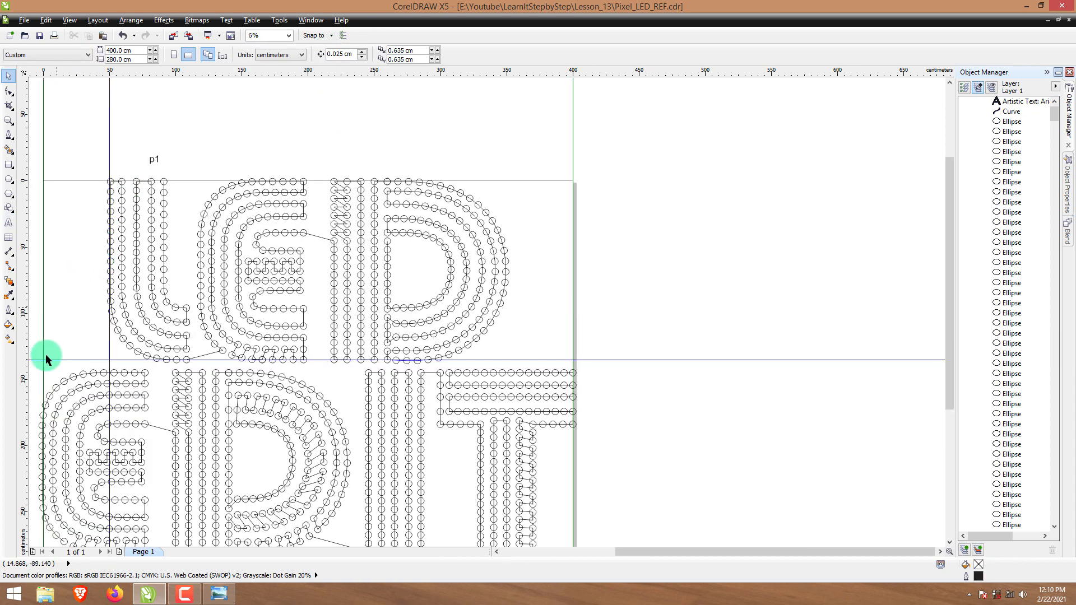
- Draw a line from the top circle of the L's innermost row to the base of the p1 label
scroll(117, 147, up, 2)
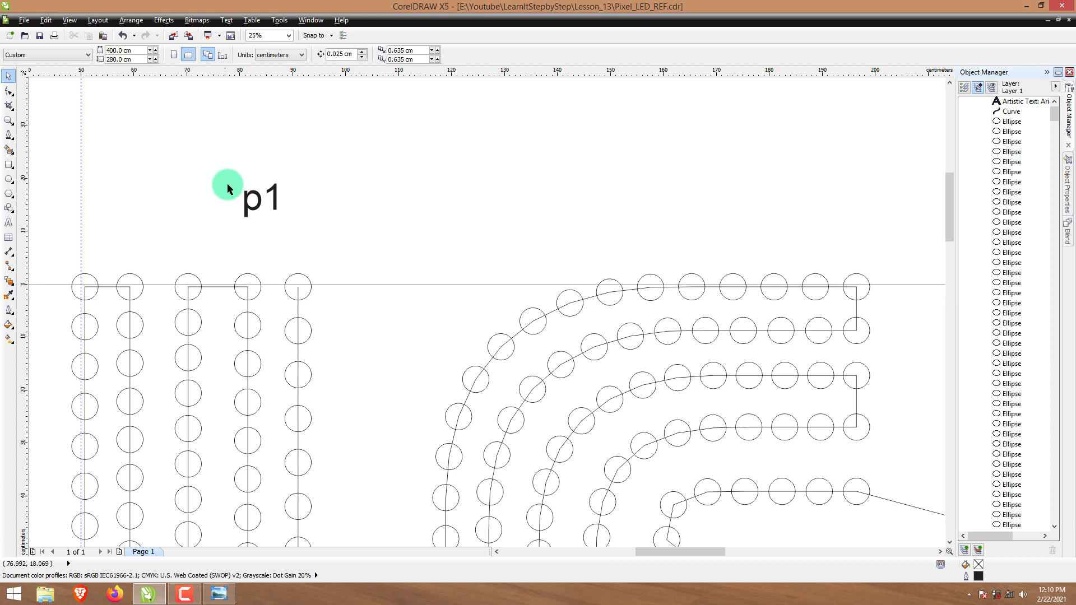
scroll(252, 194, up, 1)
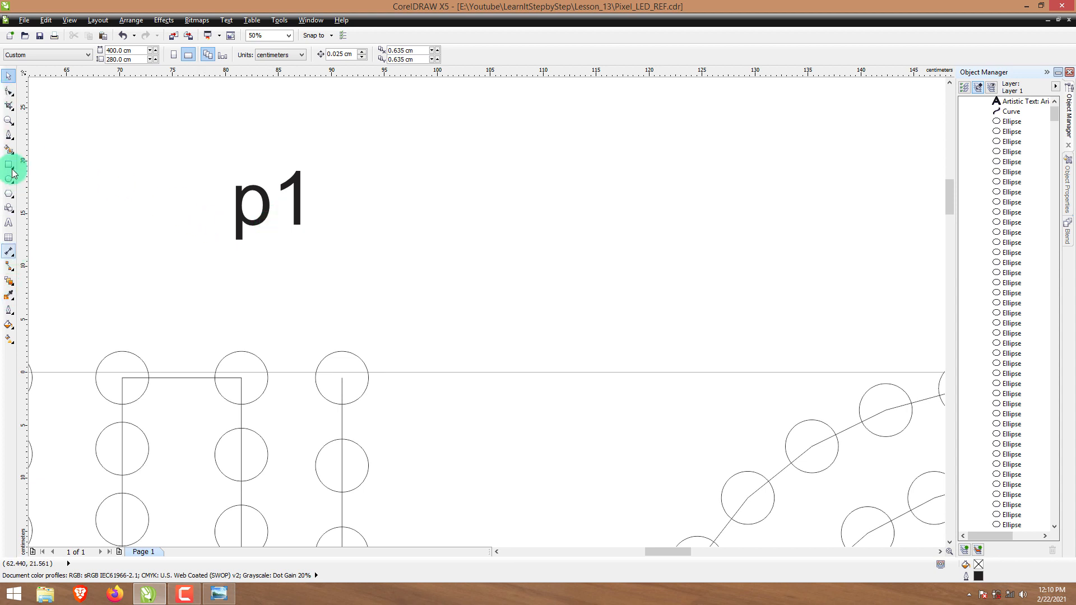
click(10, 137)
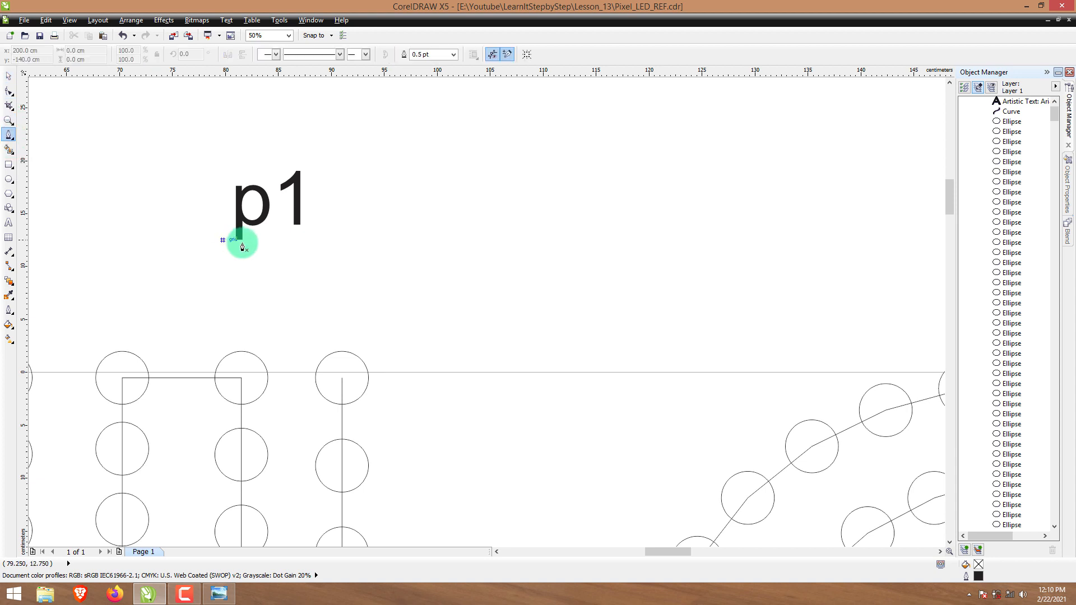
click(341, 378)
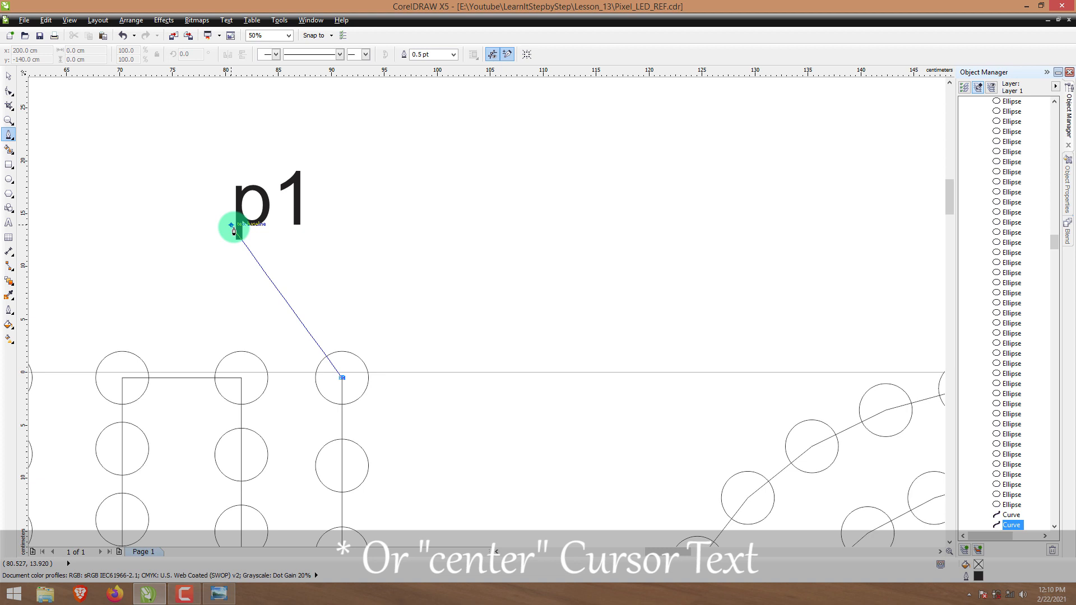
click(232, 225)
- Add the text label "p2" below the first E of EDIT, near its open path end, and enlarge it to match the p1 label
drag(949, 236, 938, 350)
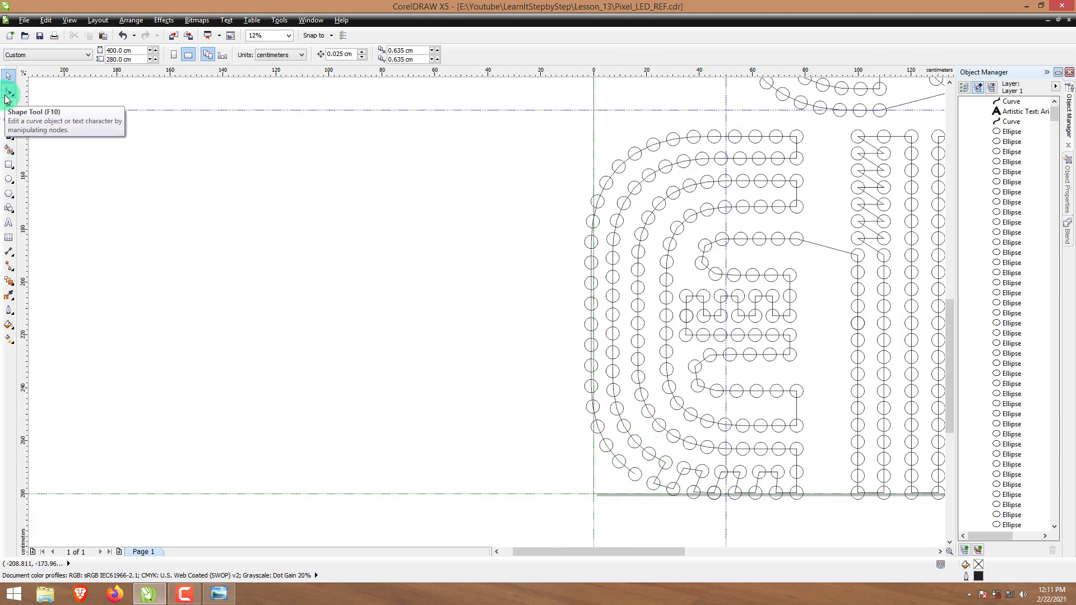
click(8, 223)
click(620, 504)
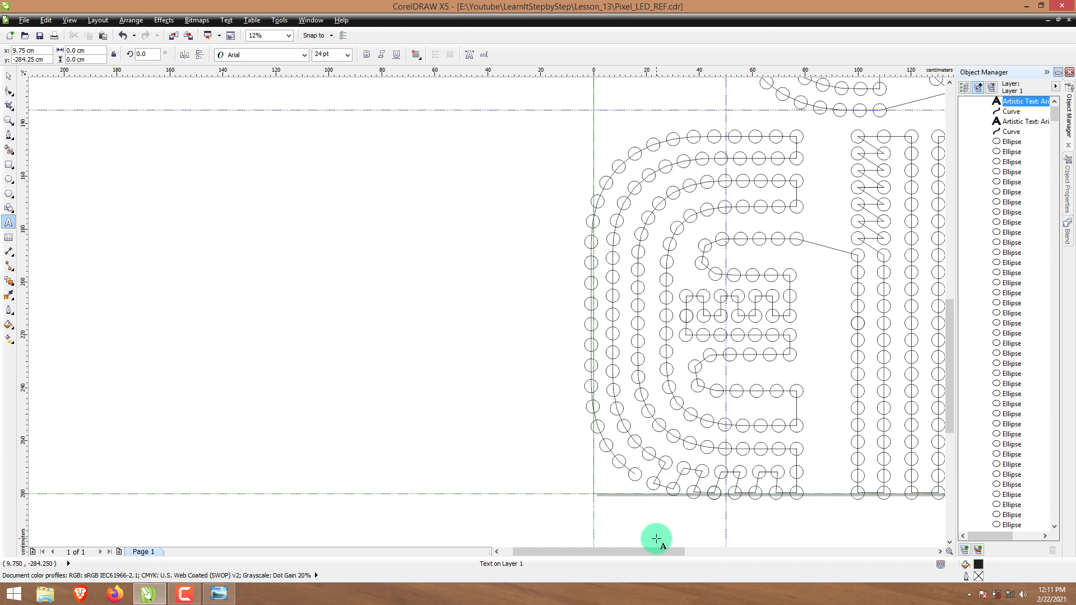
text(p2)
key(ctrl+a)
click(347, 54)
click(328, 230)
- Draw a line from the open end circle of the E's outer row in EDIT to the base of the p2 label
click(9, 134)
scroll(624, 480, up, 2)
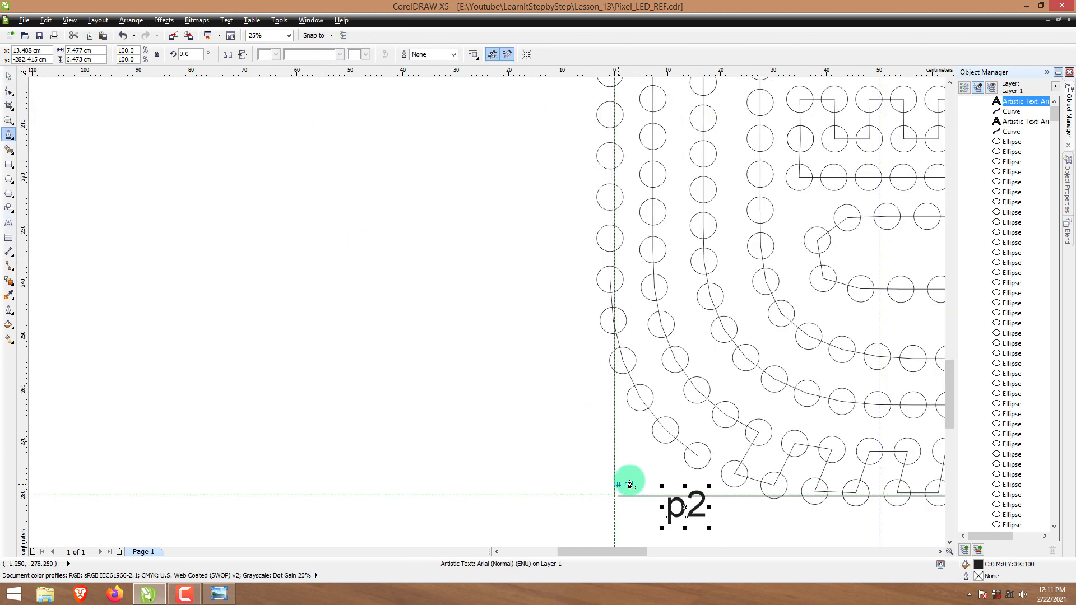
click(721, 464)
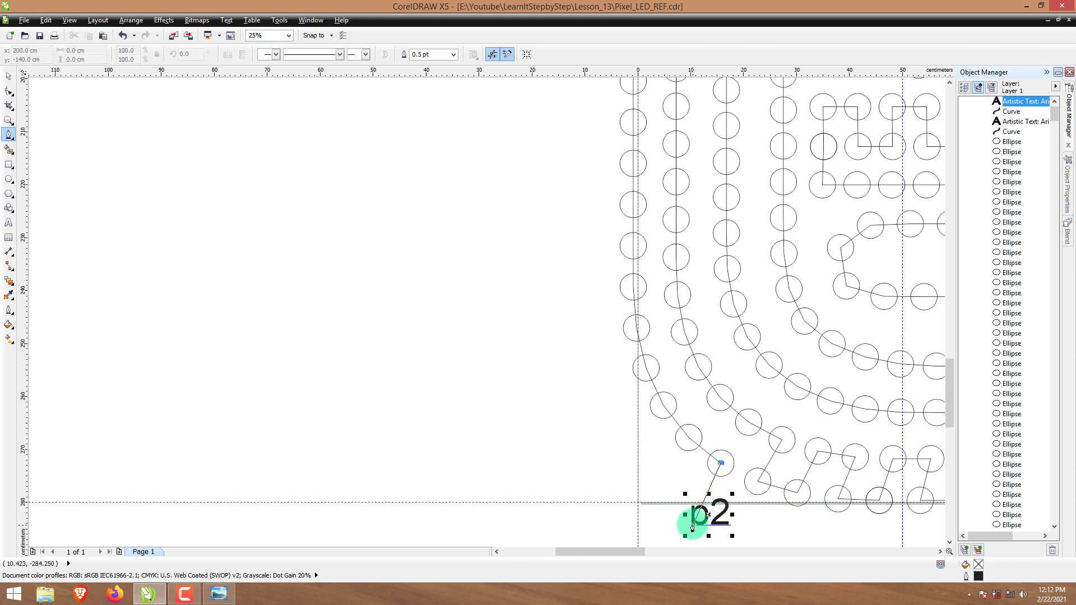
click(690, 525)
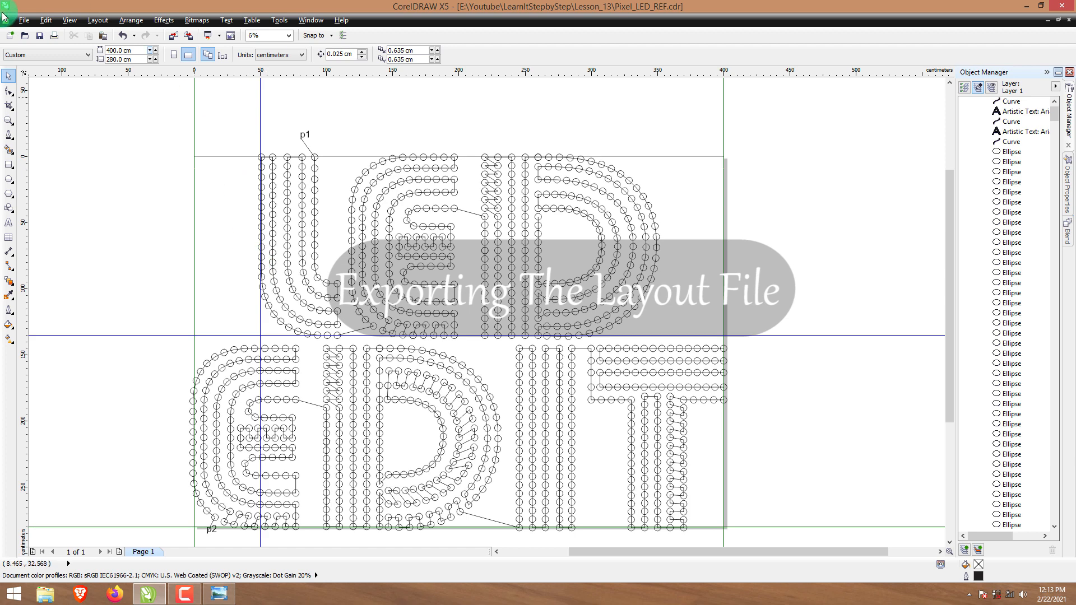
- Export the layout as Pixel_LED_REF.dxf in DXF - AutoCAD format, using export version AutoCAD 2007
click(23, 23)
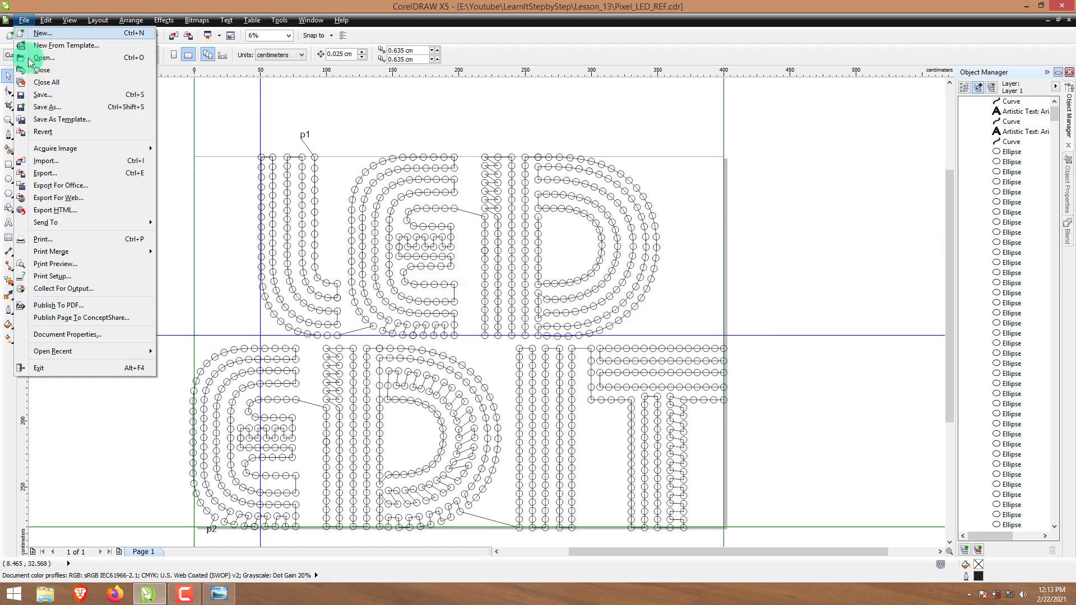
click(92, 175)
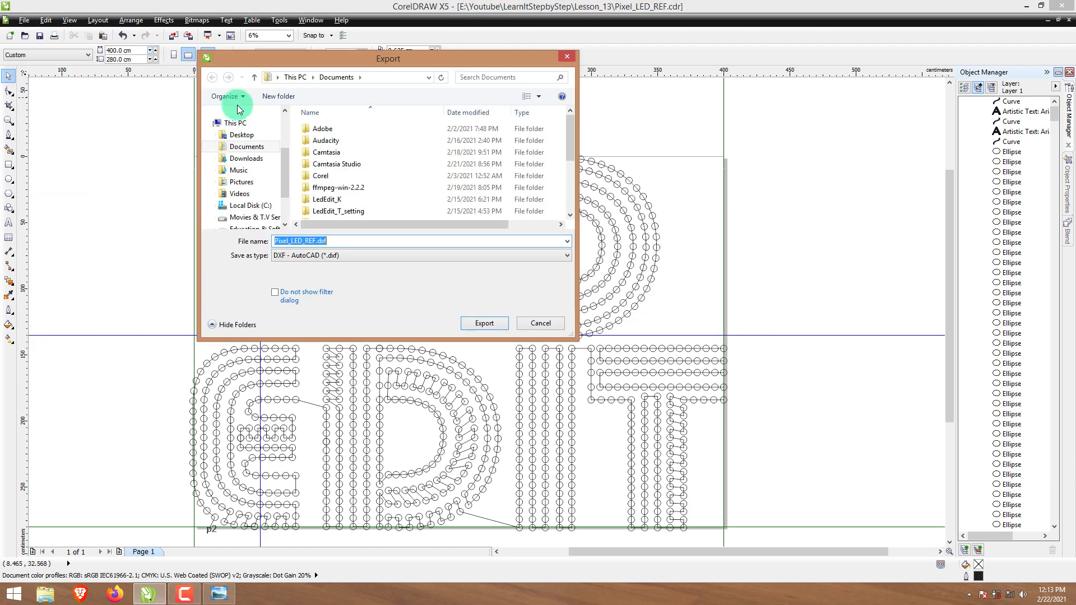
click(312, 257)
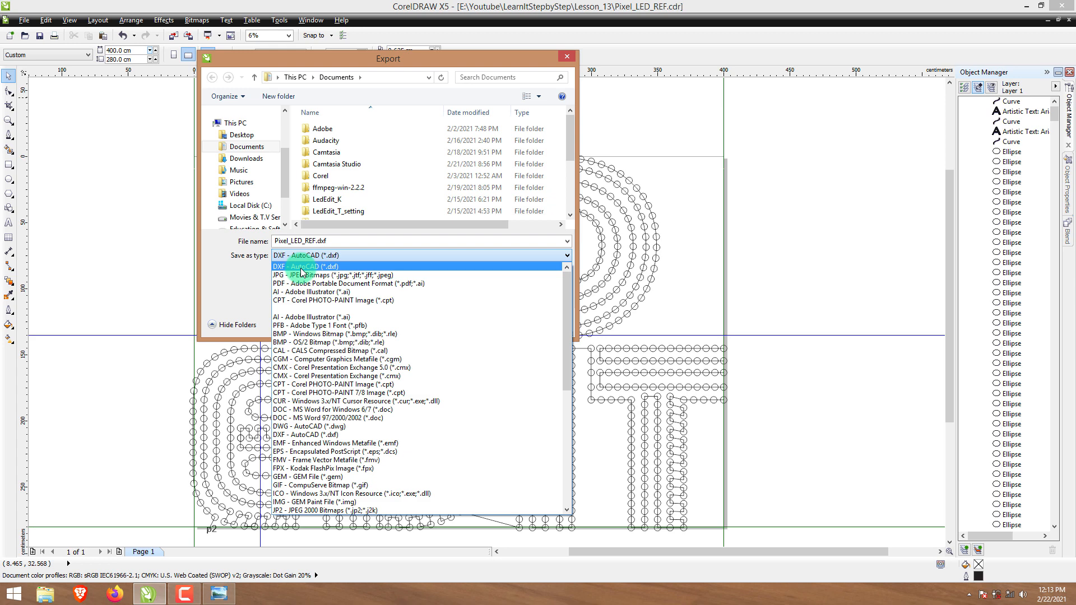
click(302, 268)
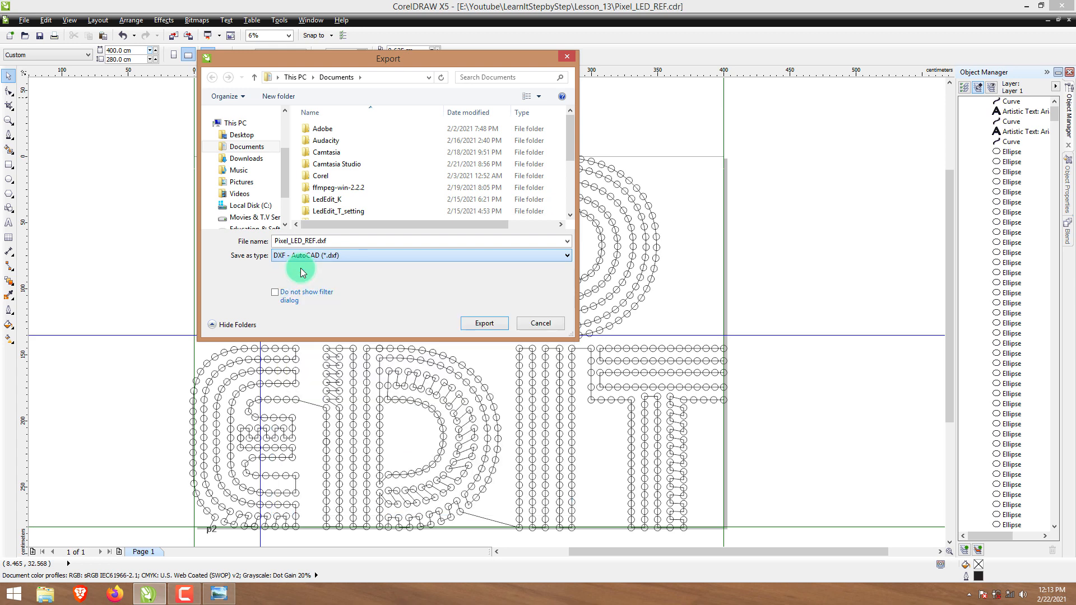
click(483, 323)
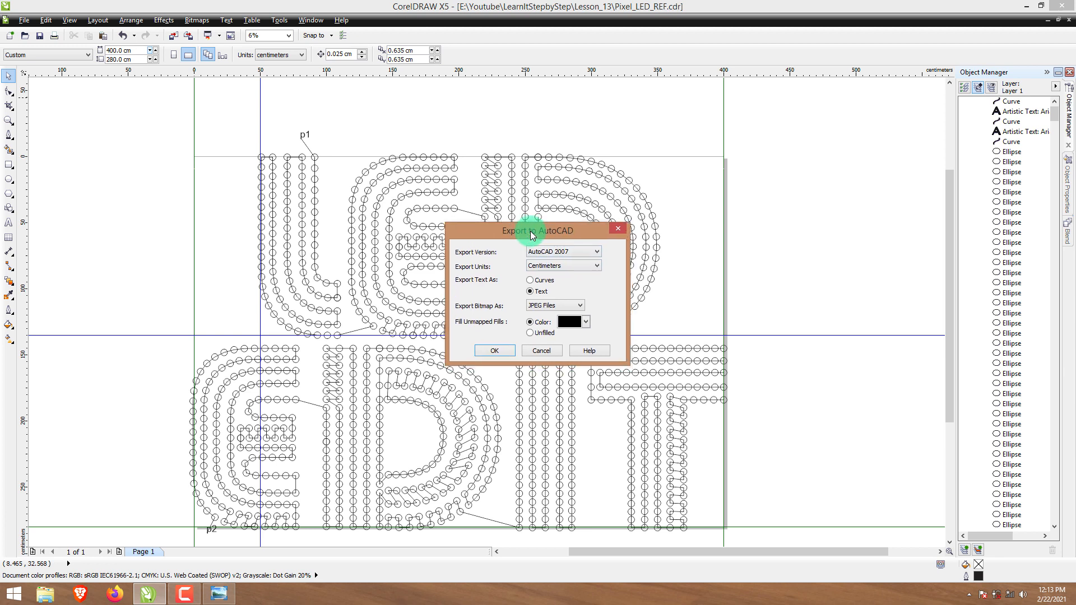
click(554, 251)
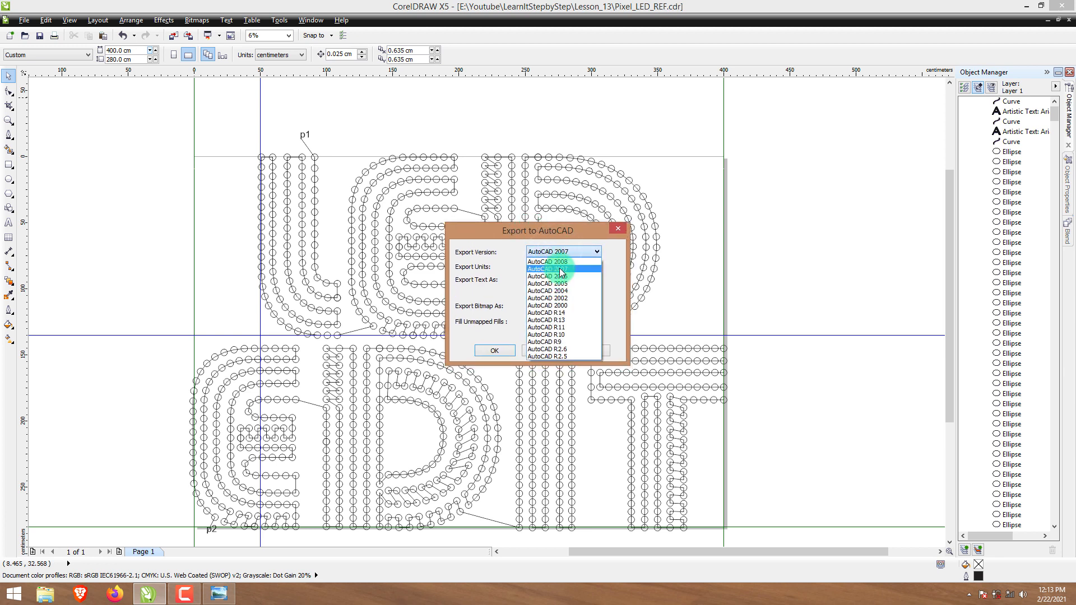
click(561, 269)
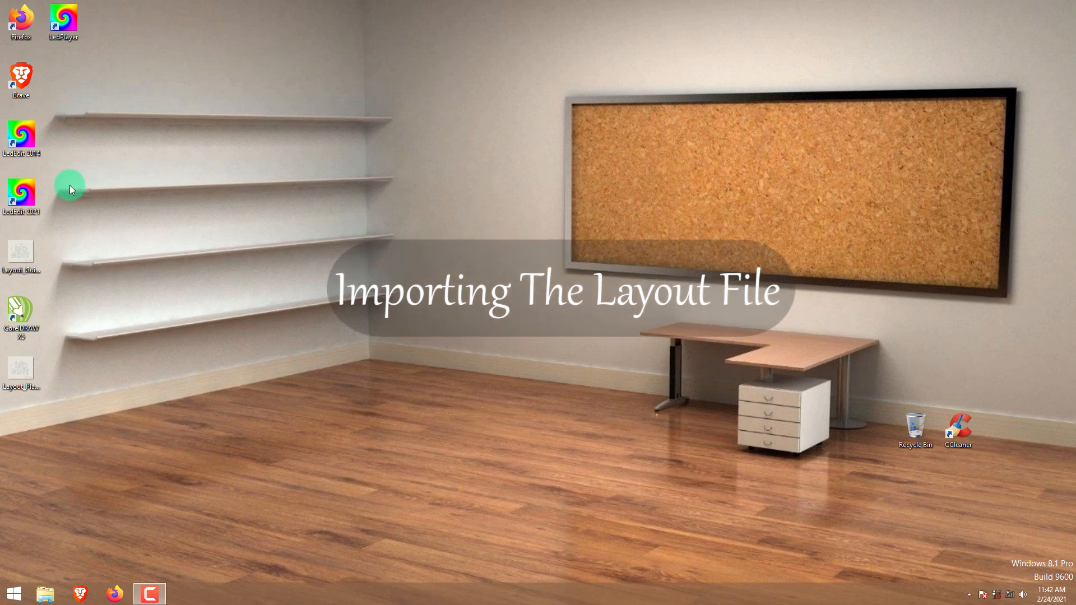
- Open LedEdit 2021 and create a new project saved as Proj1.pjb
double_click(35, 175)
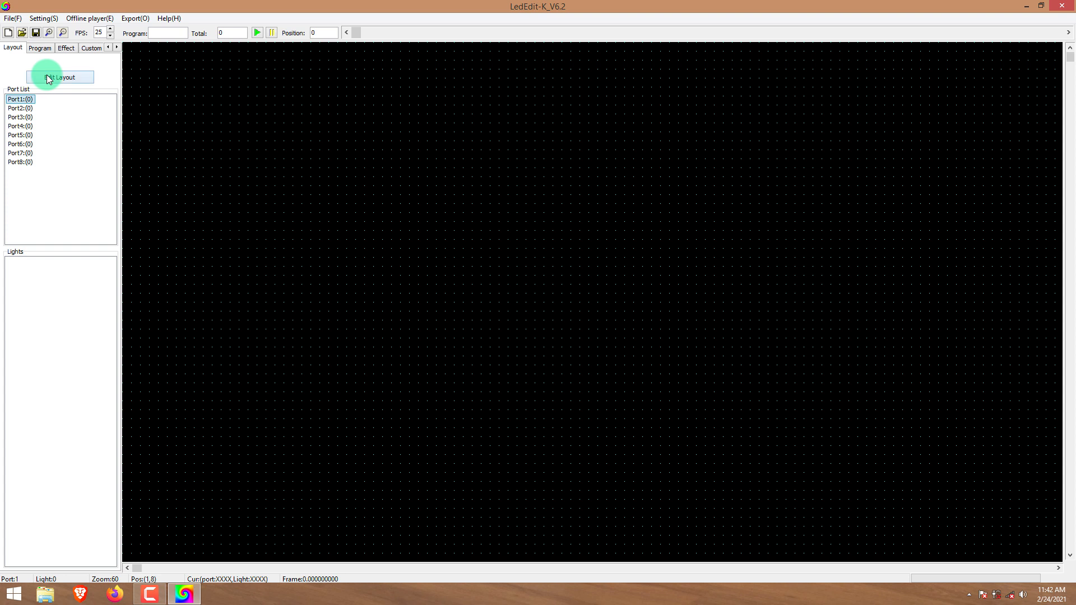
click(48, 78)
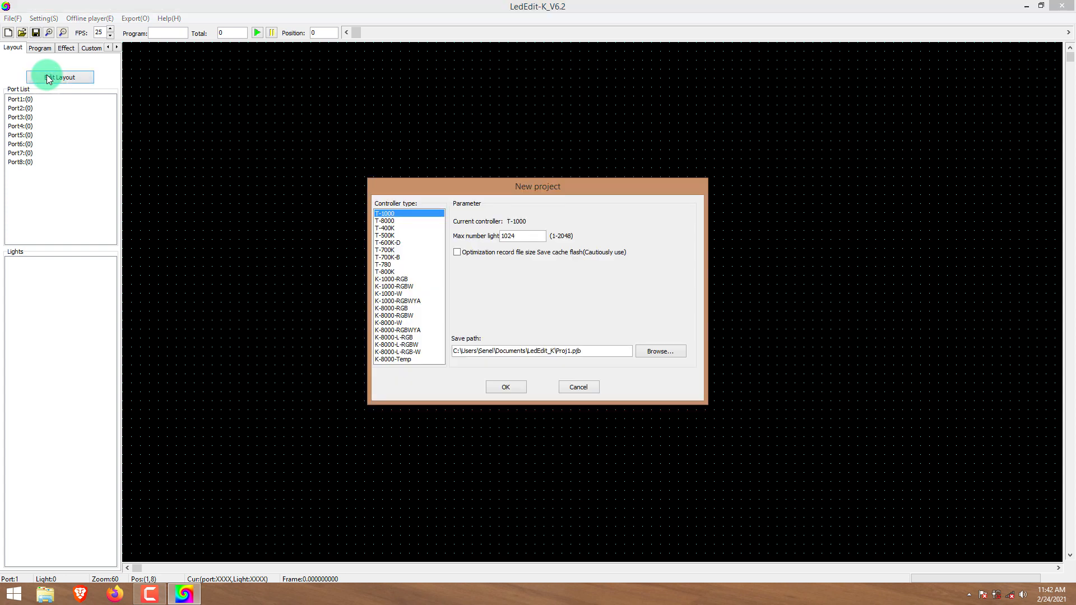
click(578, 388)
click(8, 32)
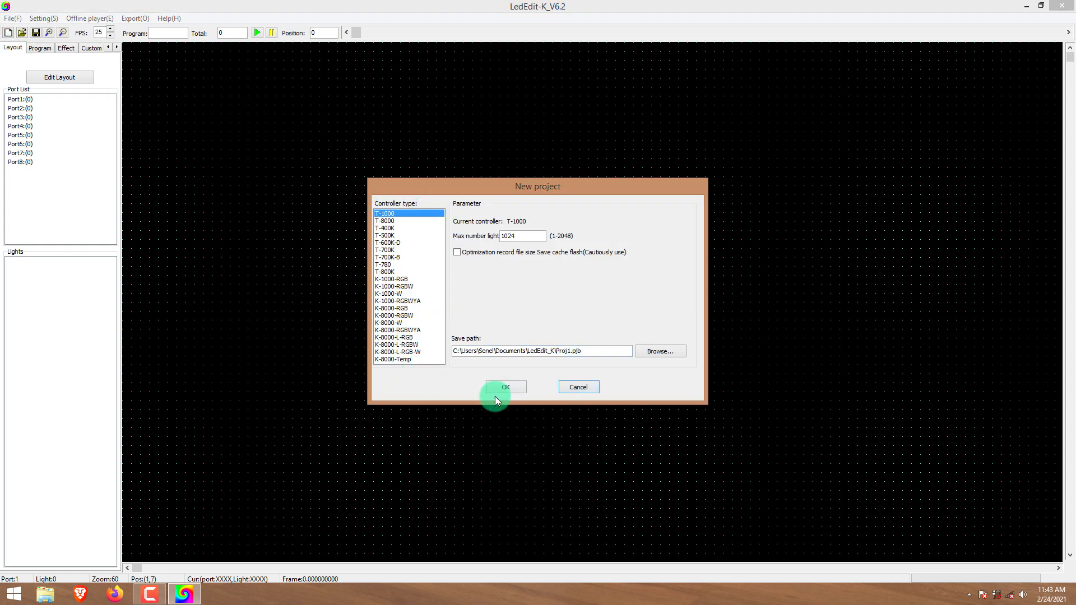
click(507, 387)
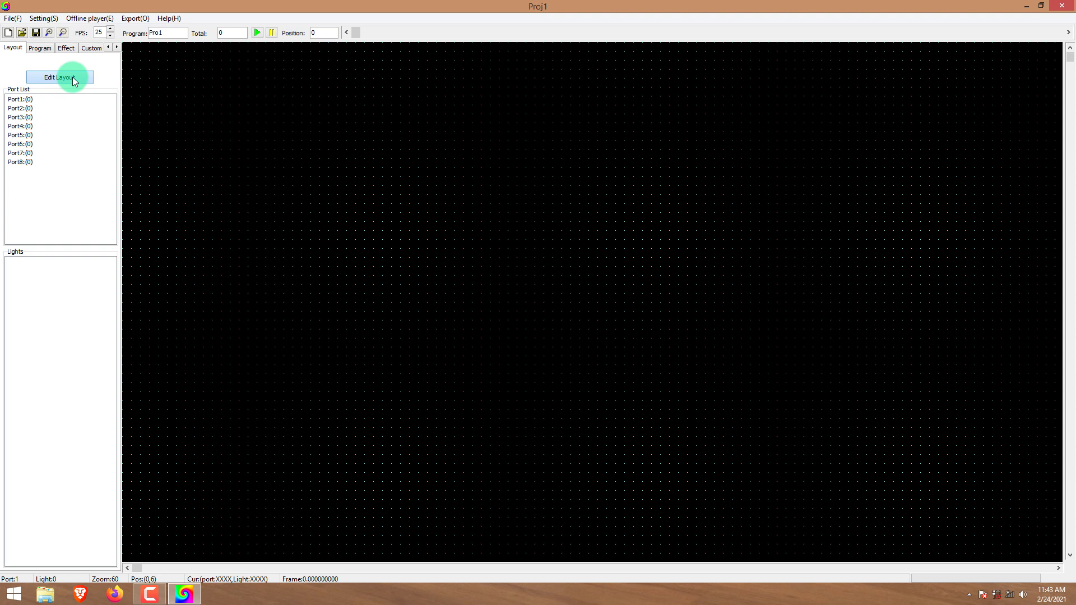
- Open the project's layout editor and import the DXF layout using Imprecise connection and a scaling of 1
click(73, 77)
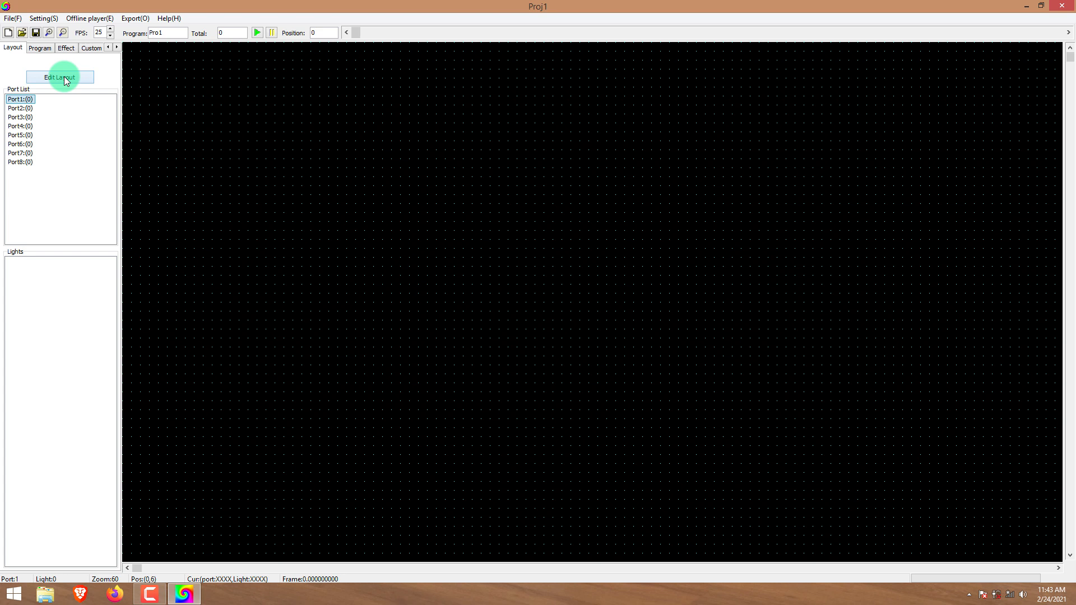
click(67, 79)
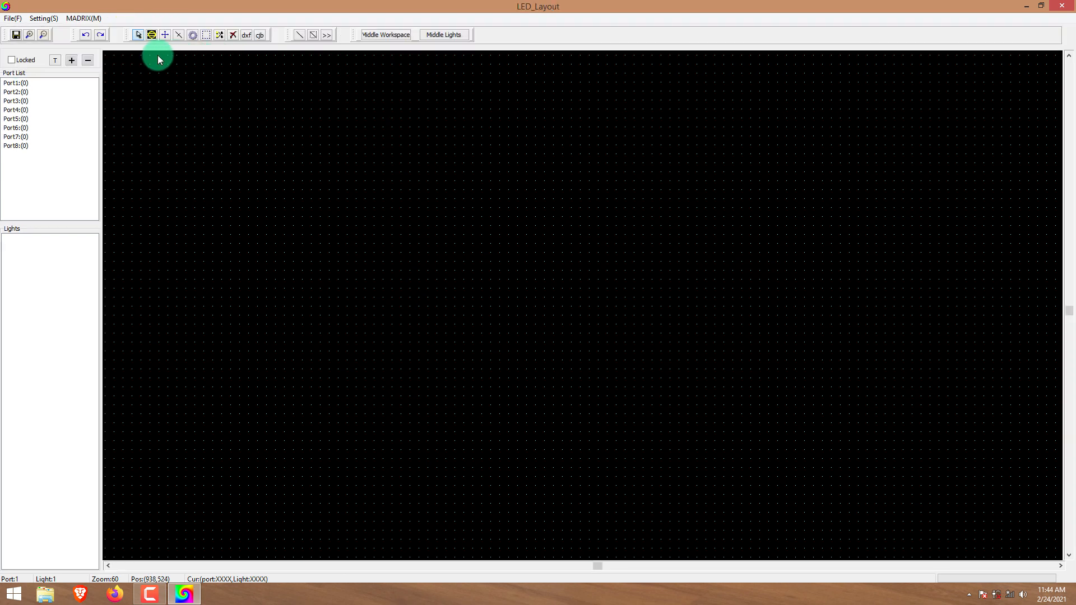
click(245, 37)
drag(373, 124, 378, 220)
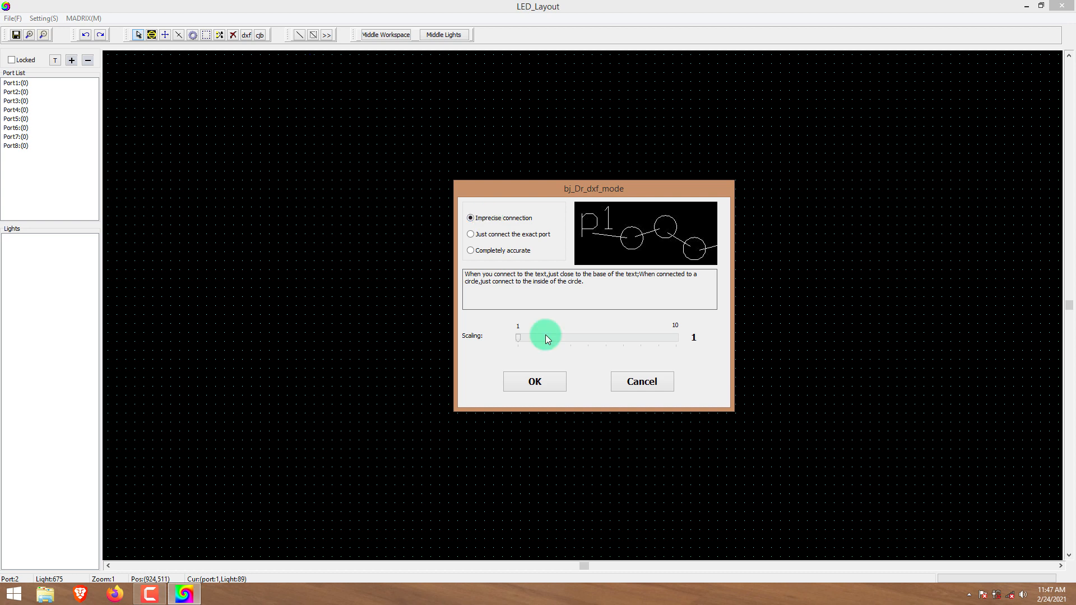
drag(520, 336, 570, 335)
drag(573, 339, 500, 350)
click(535, 382)
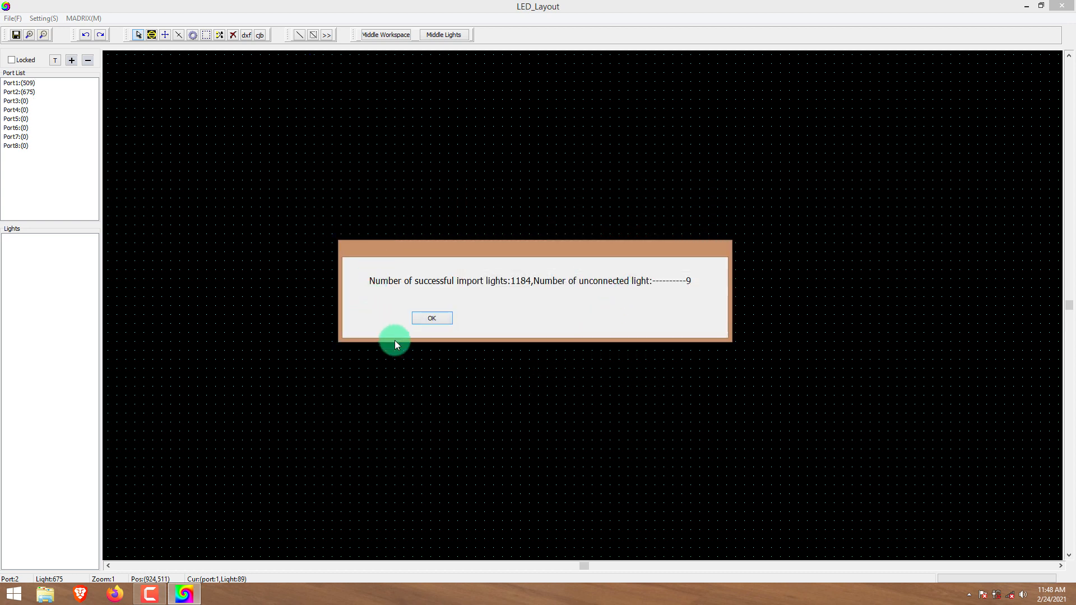
click(433, 319)
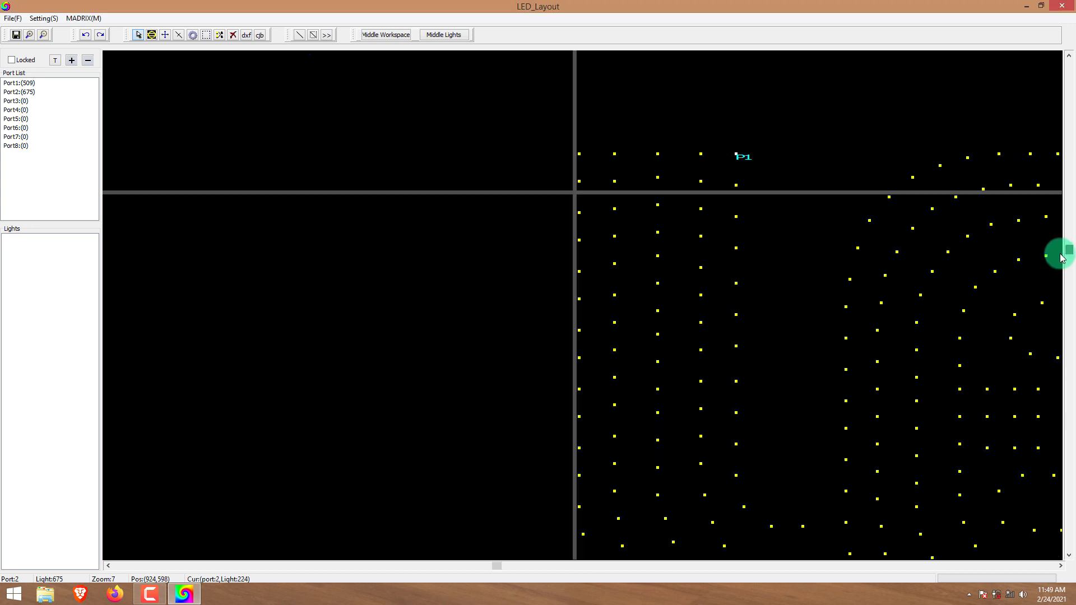
- Save the imported LED EDIT light layout and close the layout editor to return to the project
mouse_move(1064, 251)
mouse_down()
mouse_move(1059, 278)
mouse_move(1058, 257)
mouse_up()
drag(493, 569, 572, 567)
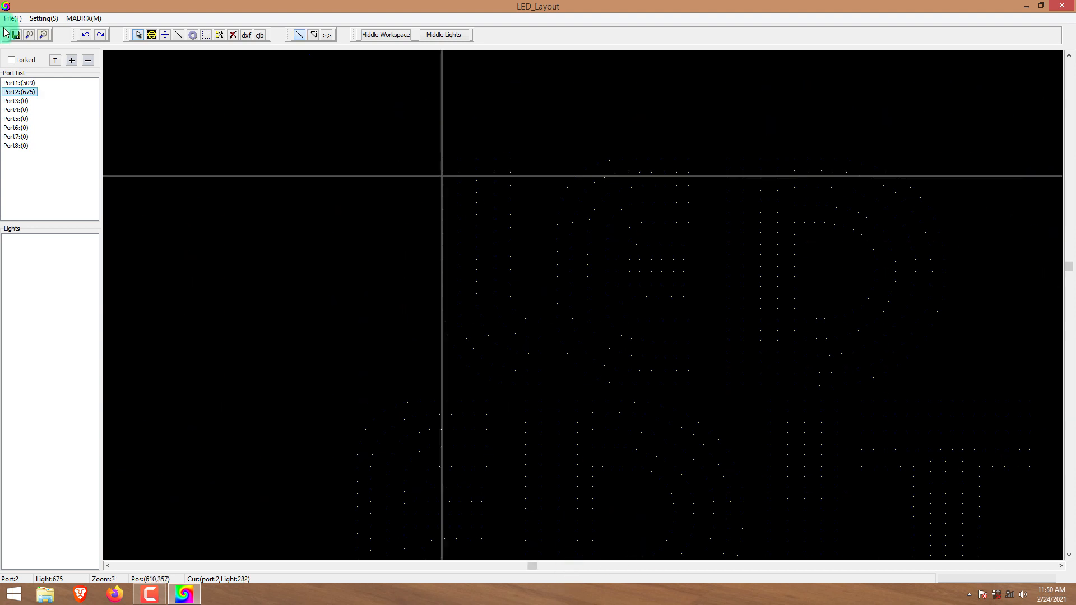
click(16, 34)
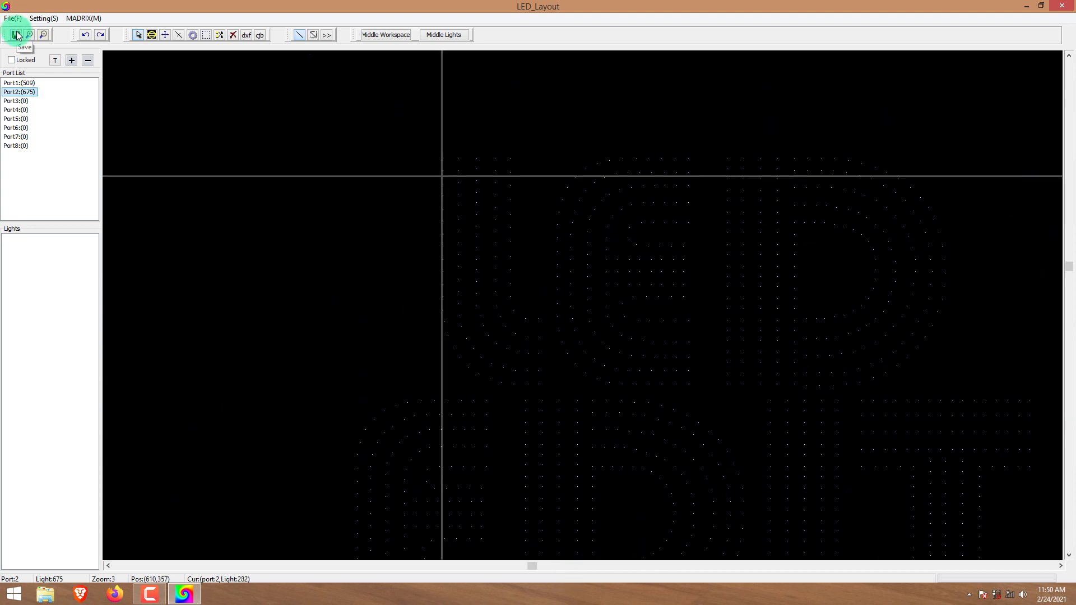
click(735, 78)
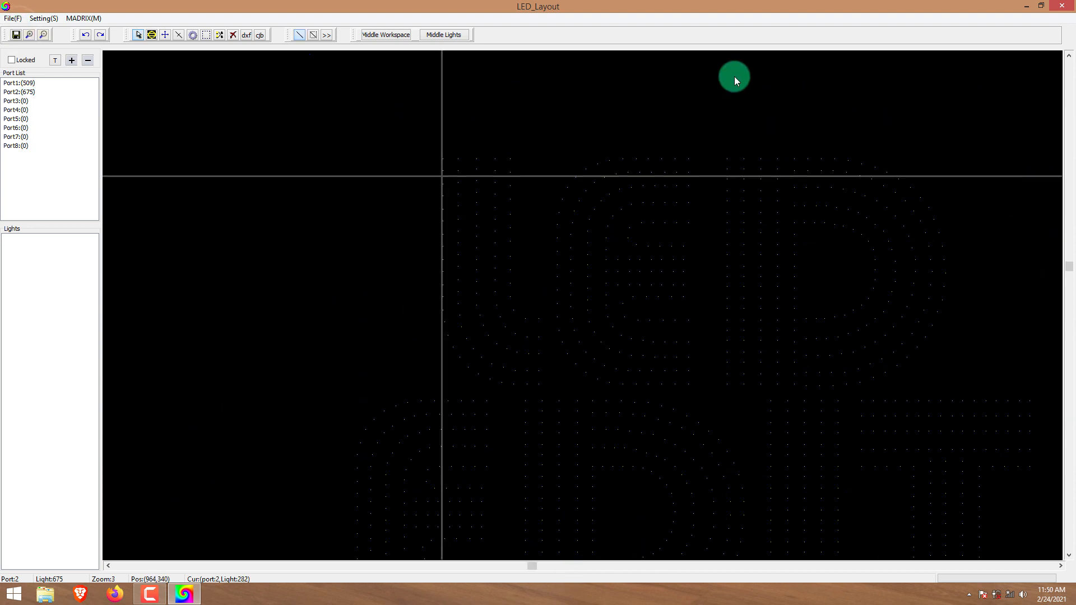
click(1066, 7)
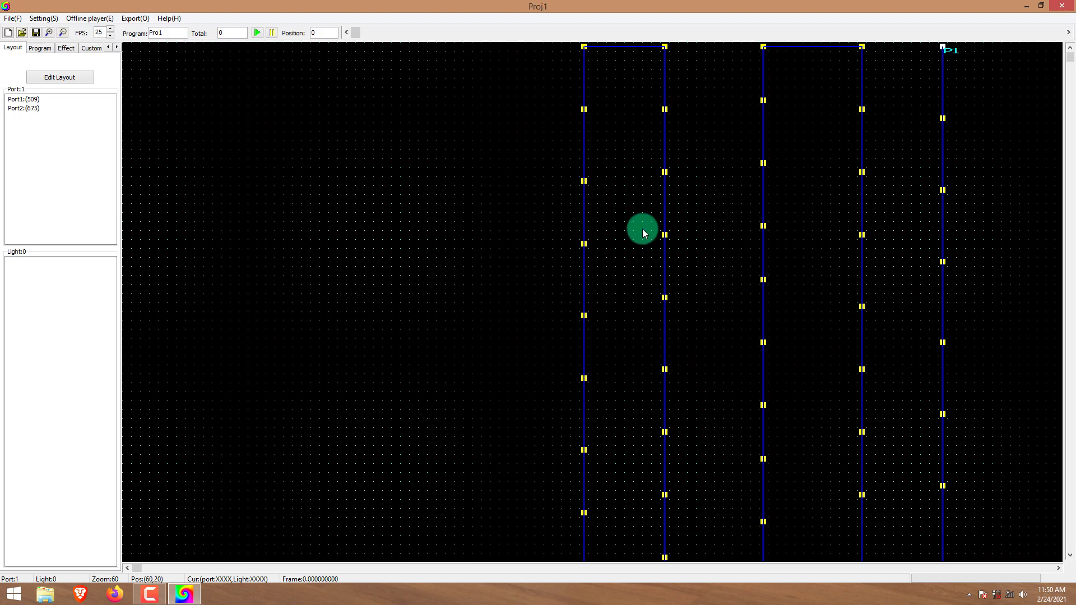
- Examine the whole layout in the project and check which lights belong to Port1 and Port2
scroll(608, 223, down, 2)
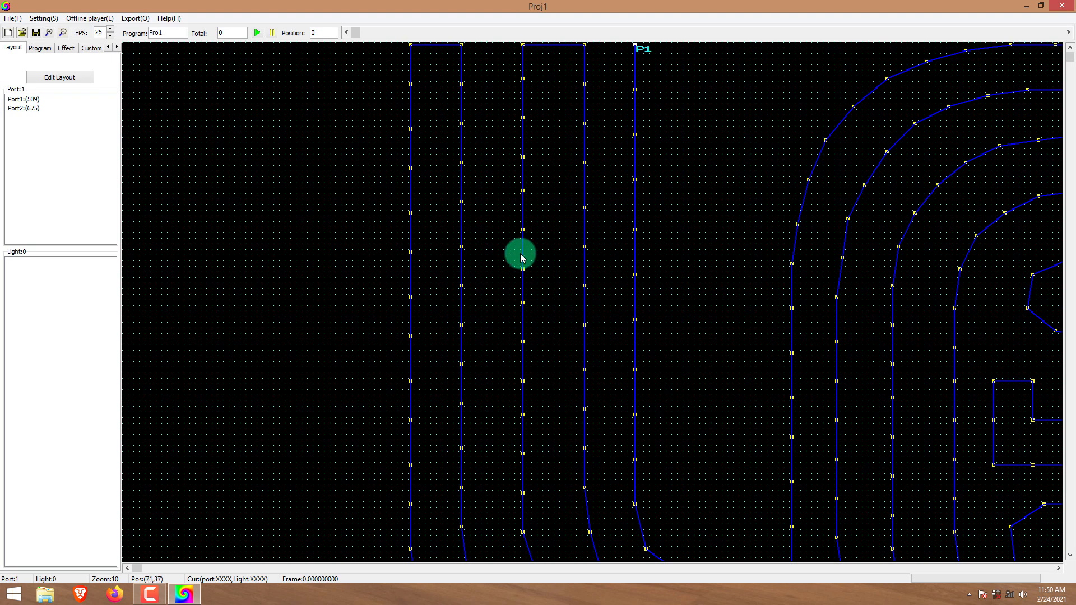
scroll(519, 252, down, 3)
scroll(521, 217, down, 2)
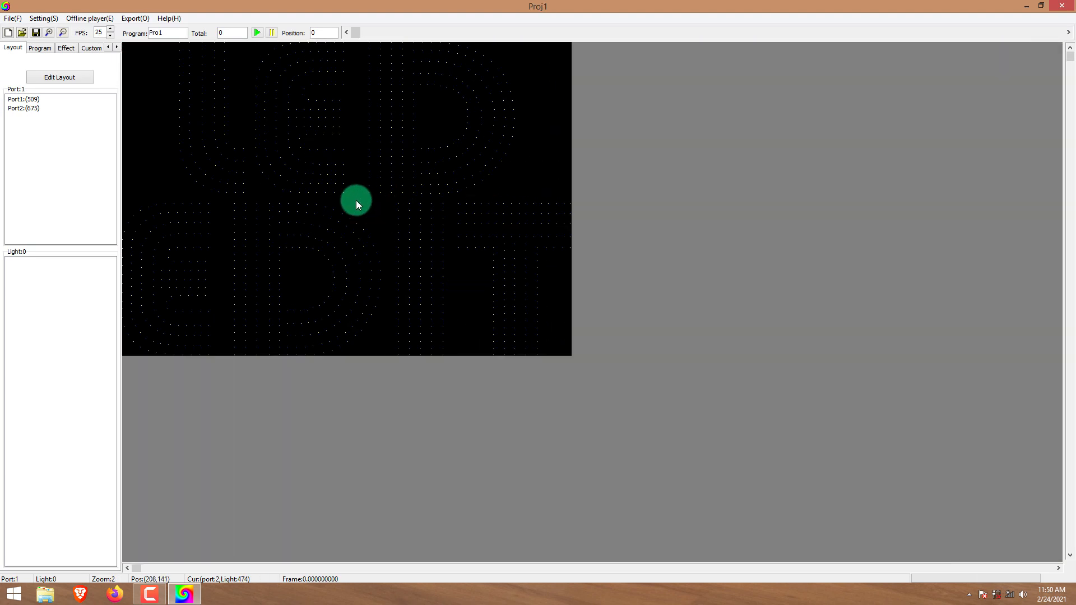
click(23, 100)
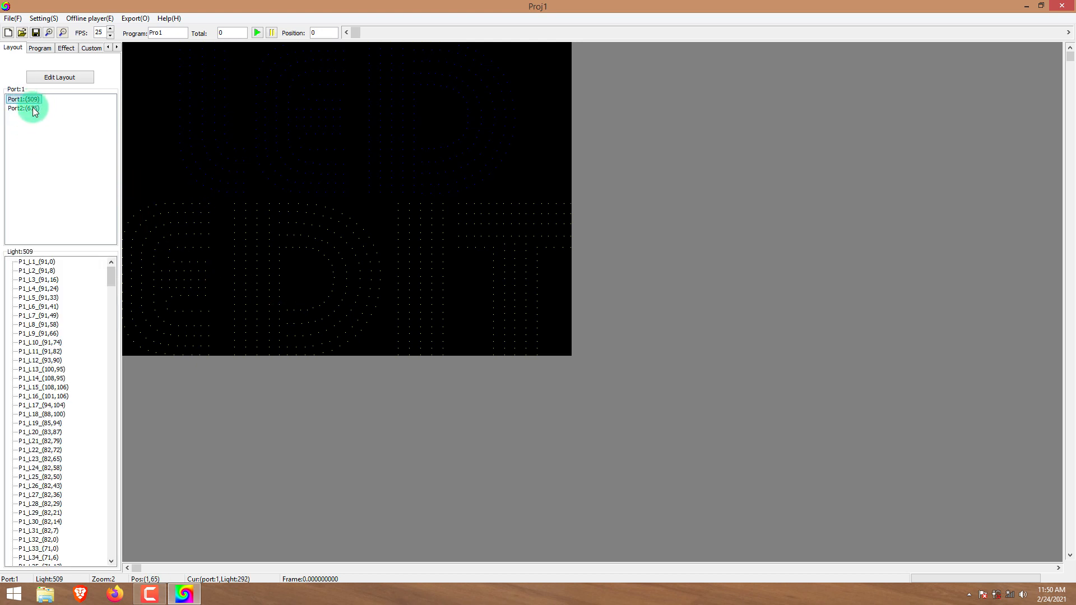
click(33, 109)
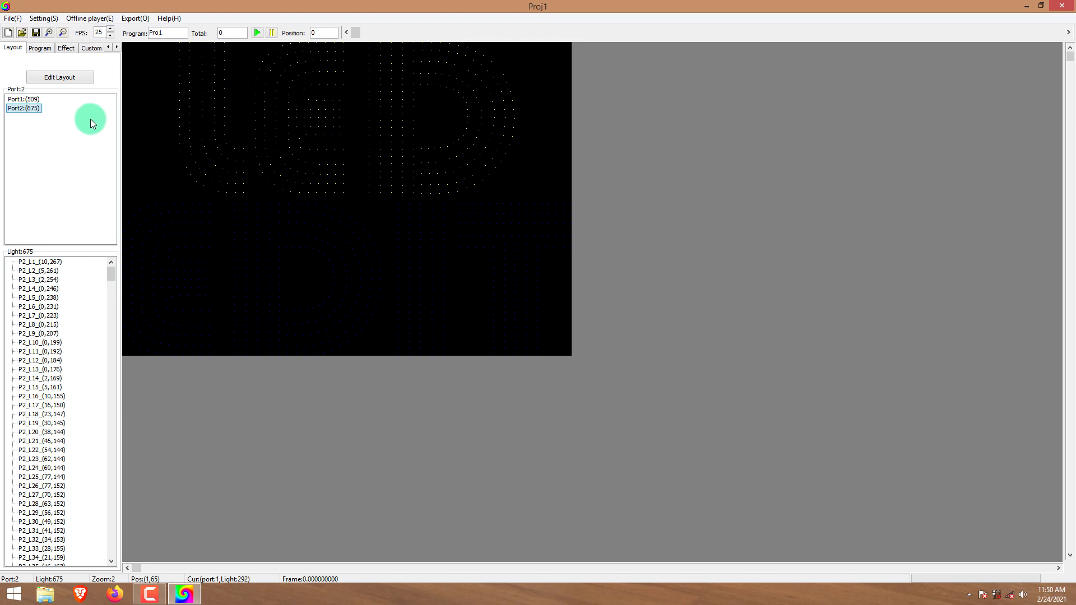
- Play the 2-2Down.tol effect from the T1 effects library on the layout
click(40, 48)
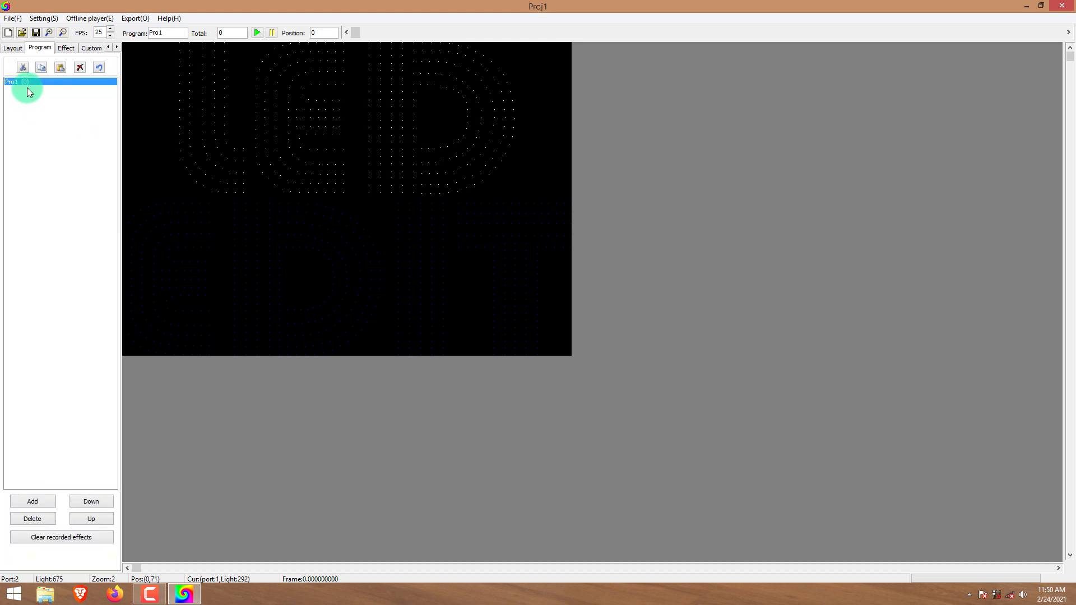
click(66, 49)
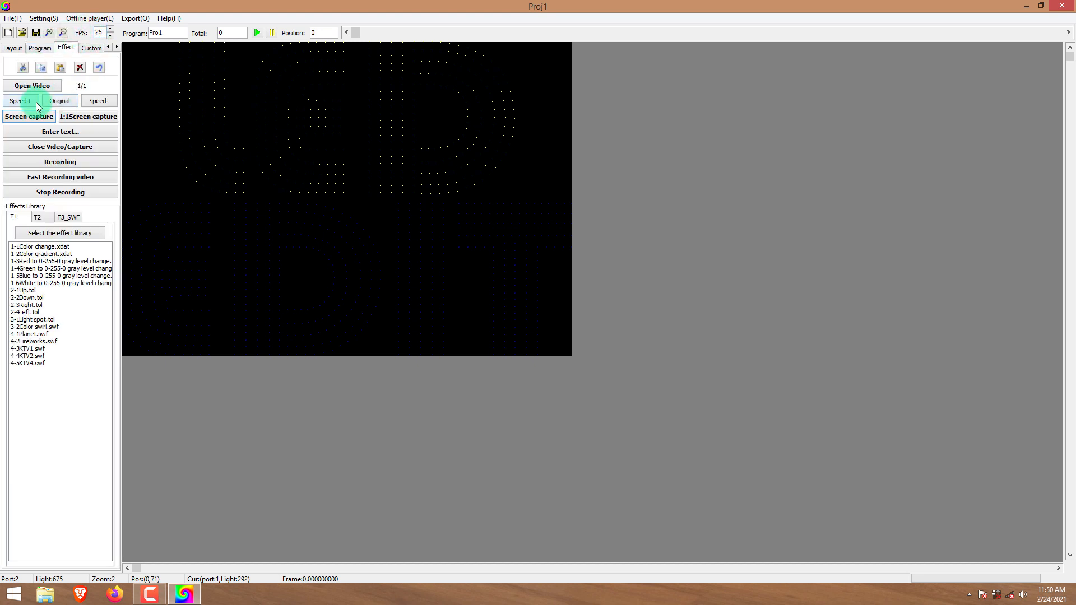
click(53, 297)
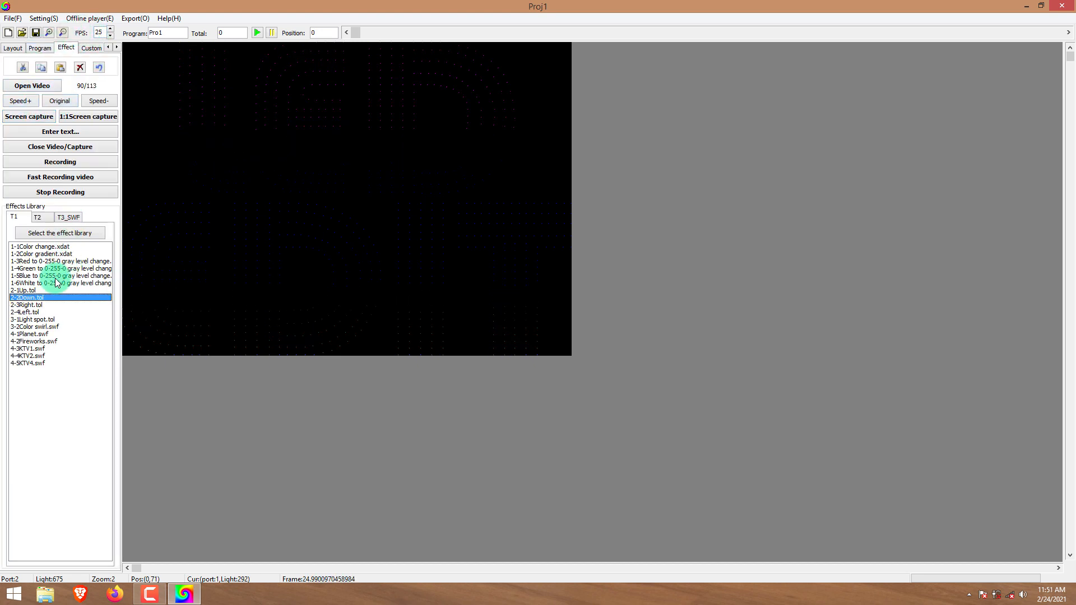